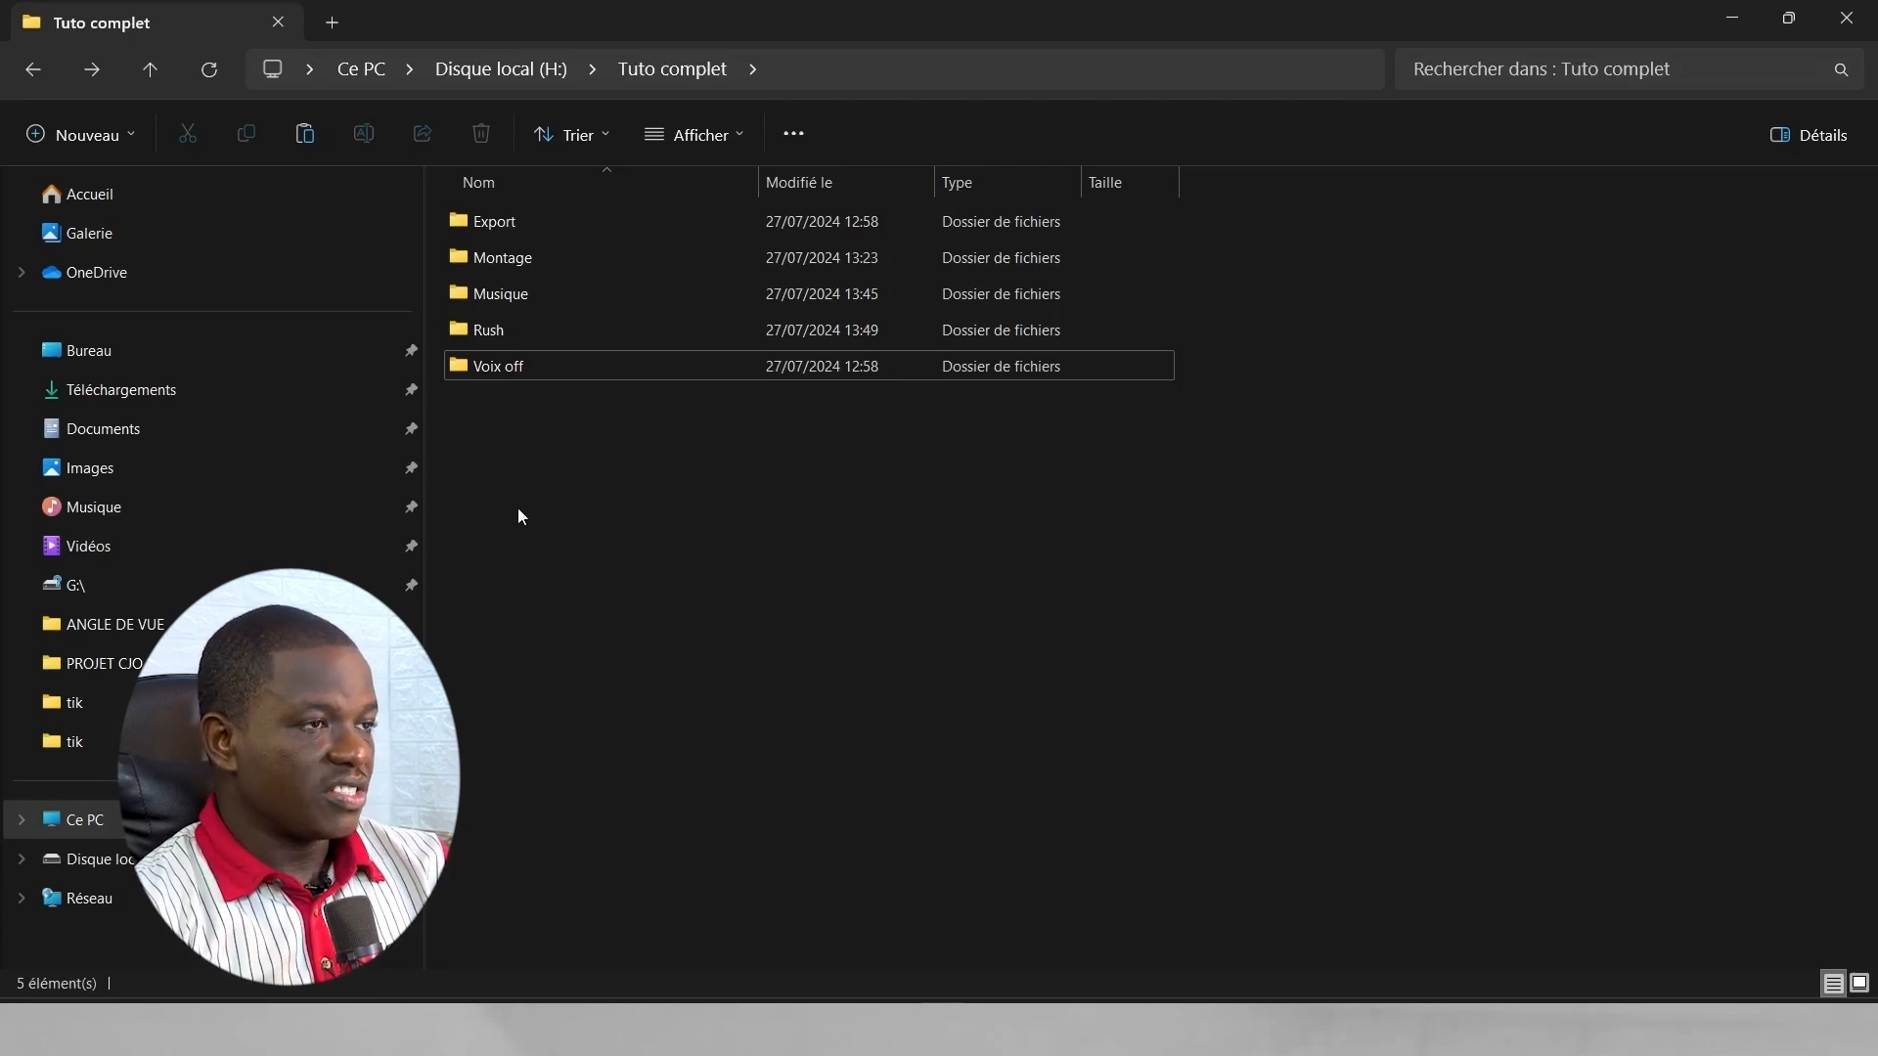
Step: Look over the subfolders of Tuto complet and examine the contents of its Musique and Rush folders
{"action": "left_click_drag", "start_coordinate": [500, 489], "coordinate": [500, 207]}
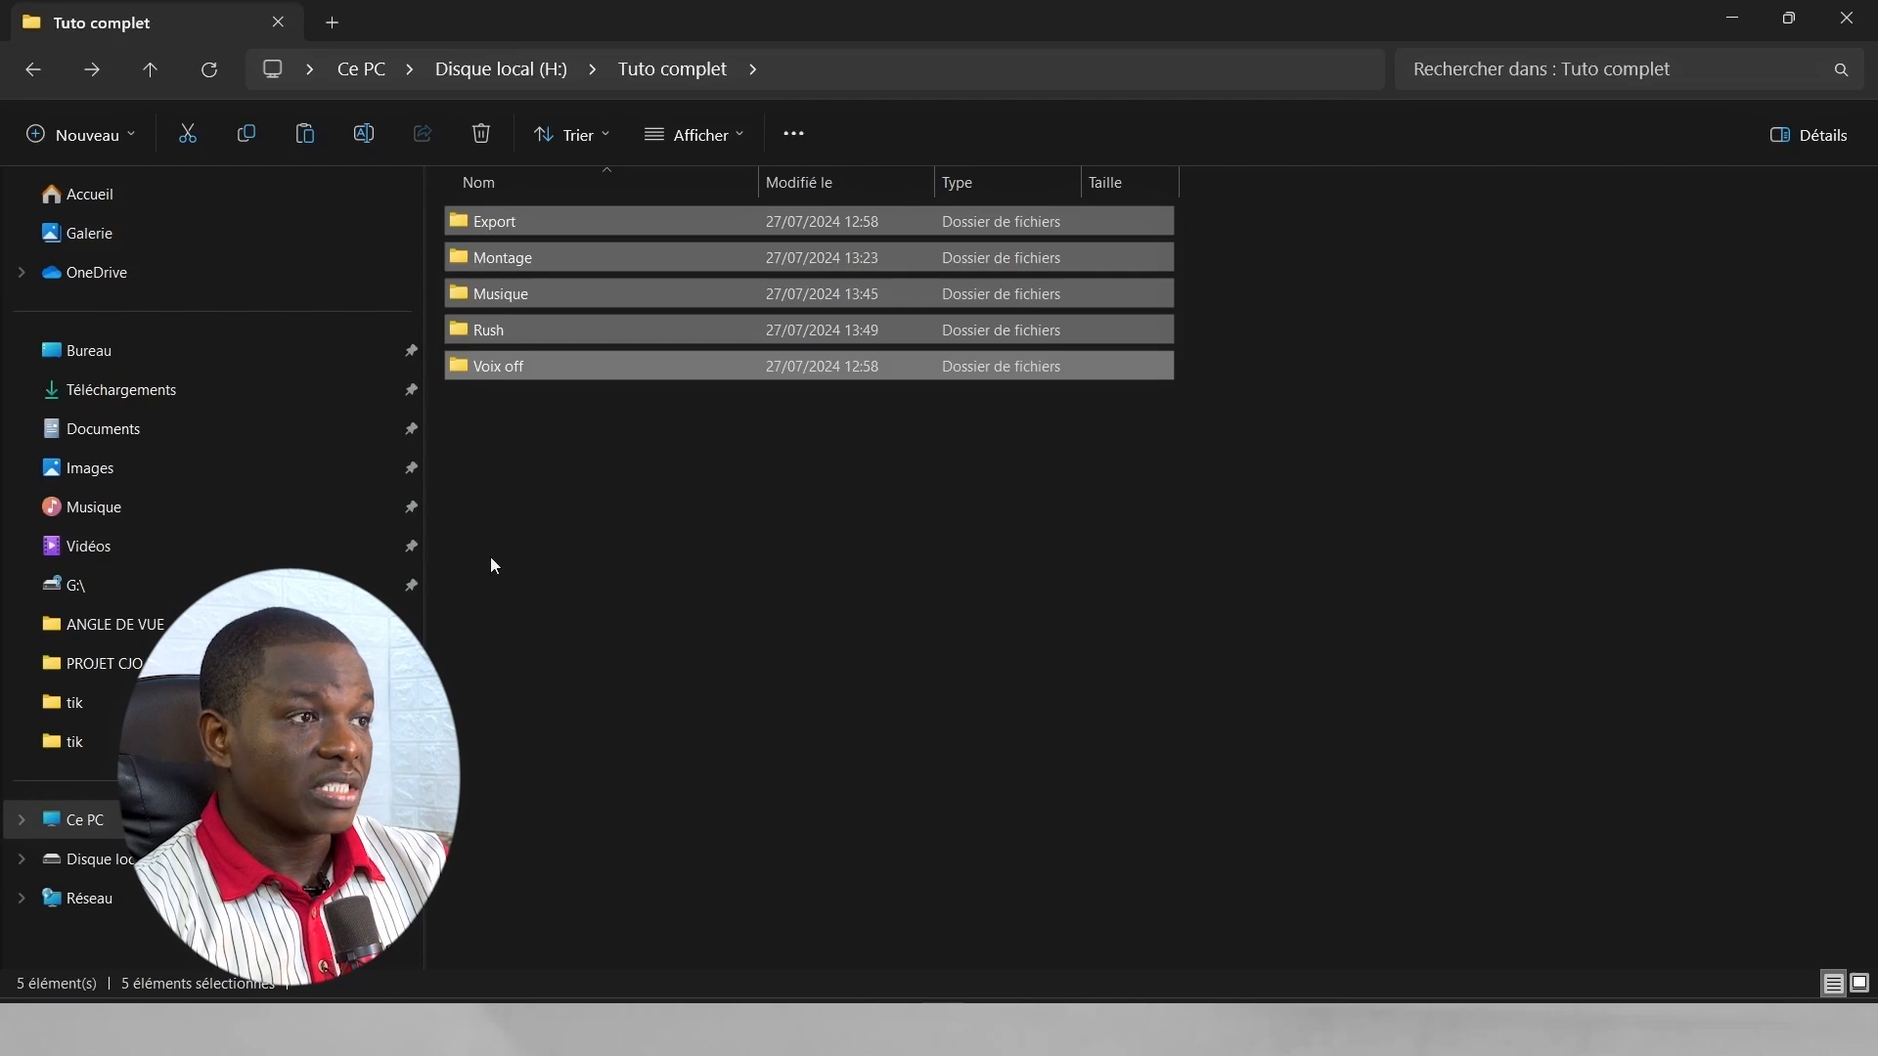
{"action": "left_click", "coordinate": [530, 462]}
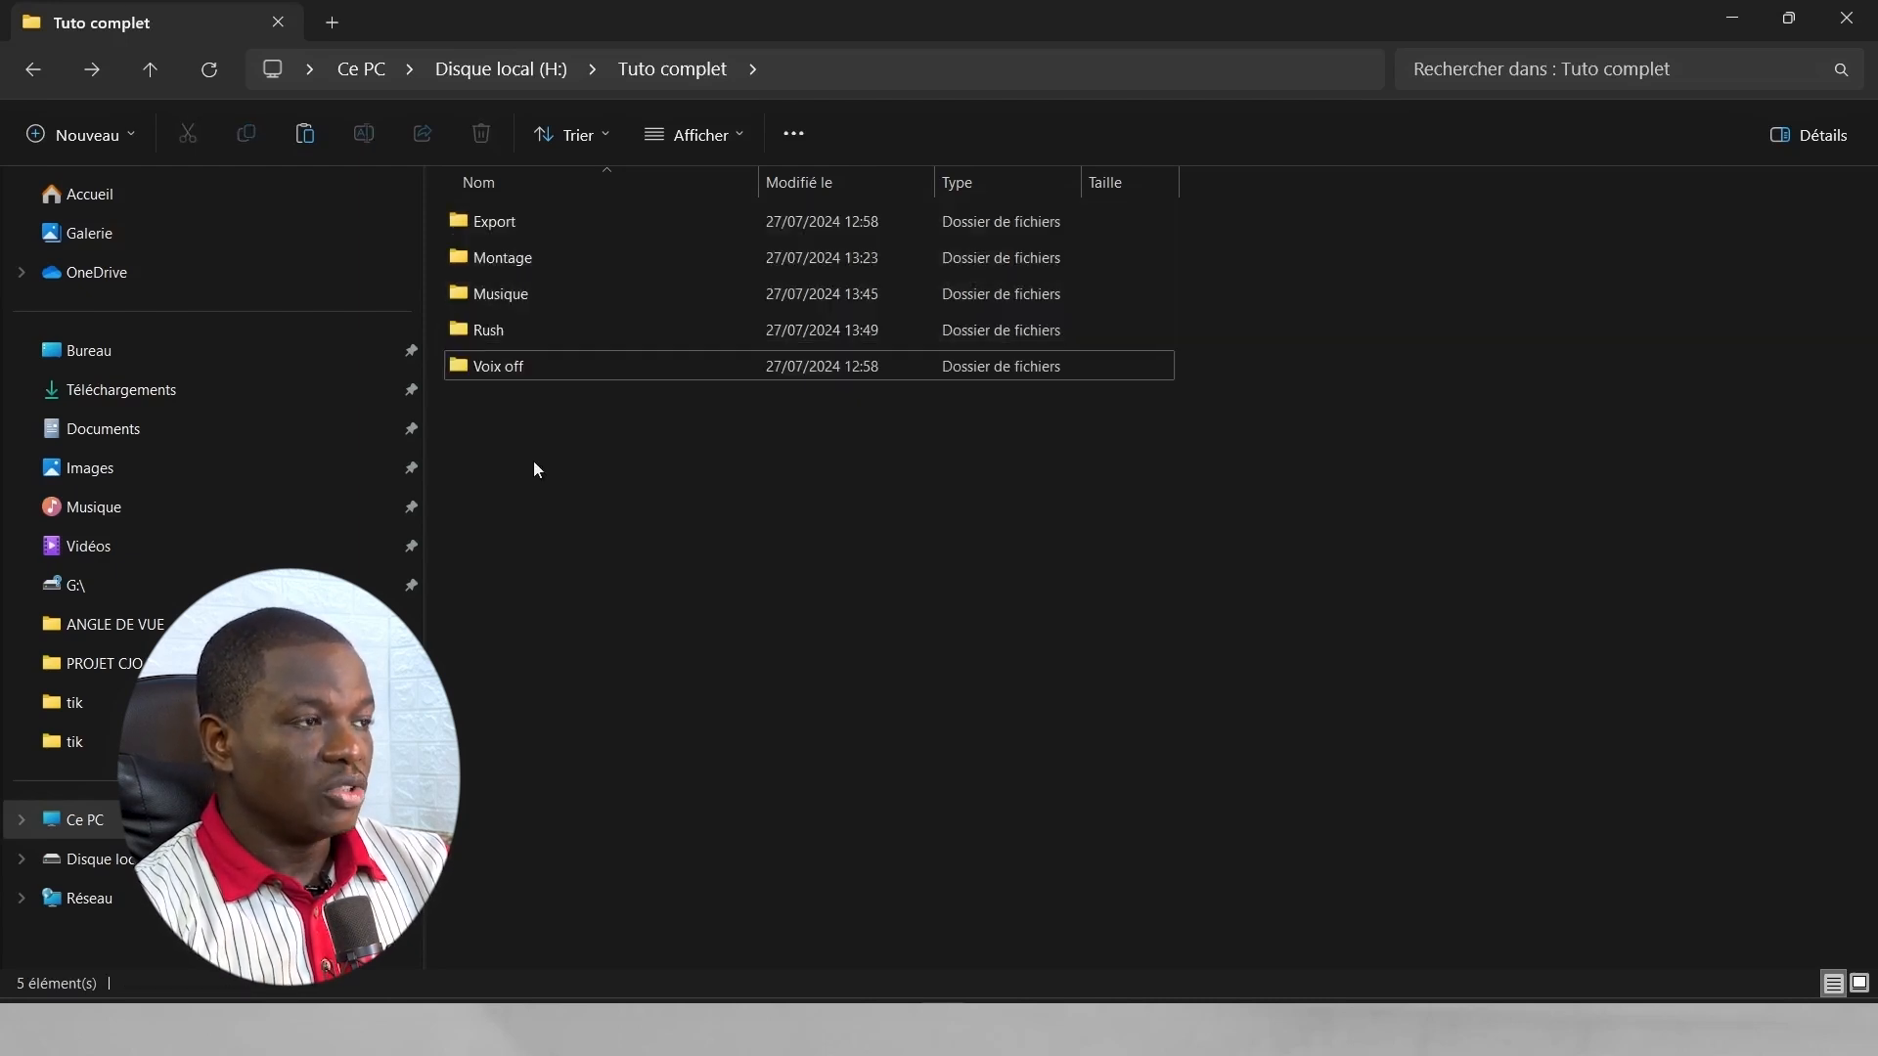
{"action": "double_click", "coordinate": [530, 297]}
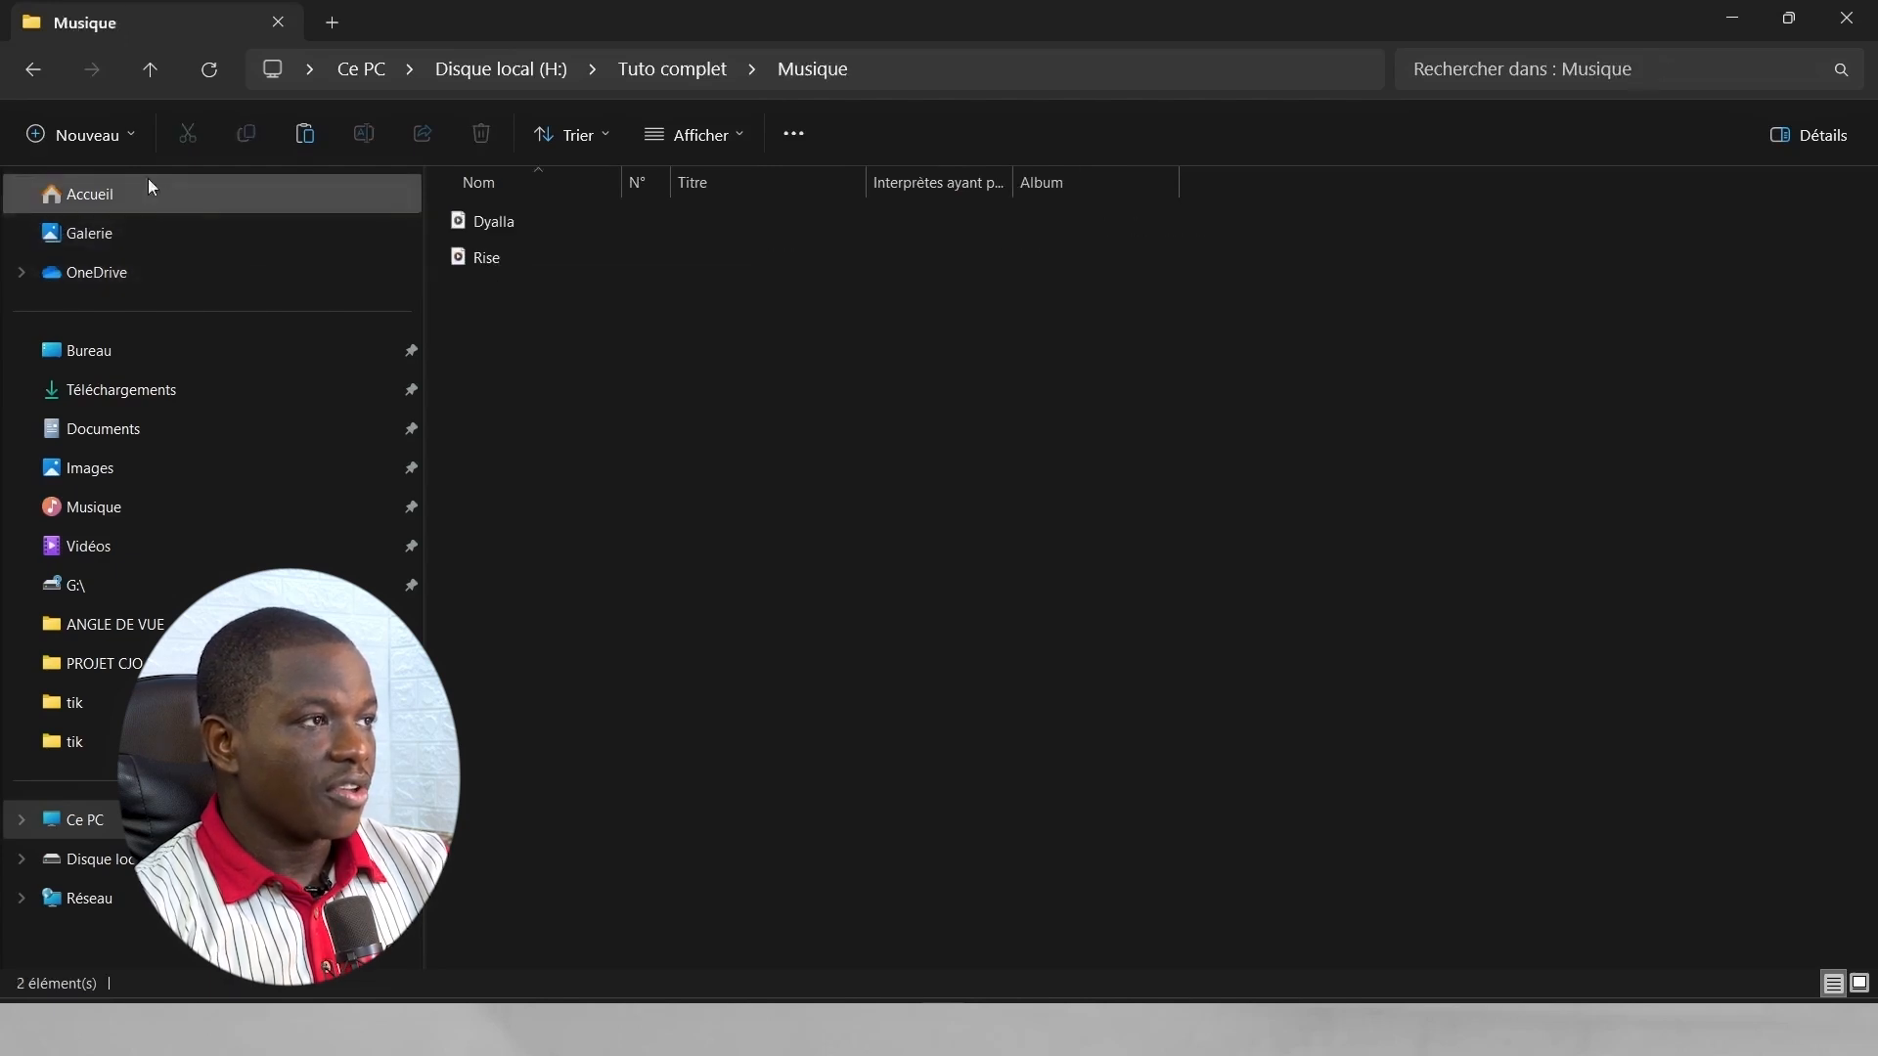
{"action": "left_click", "coordinate": [41, 67]}
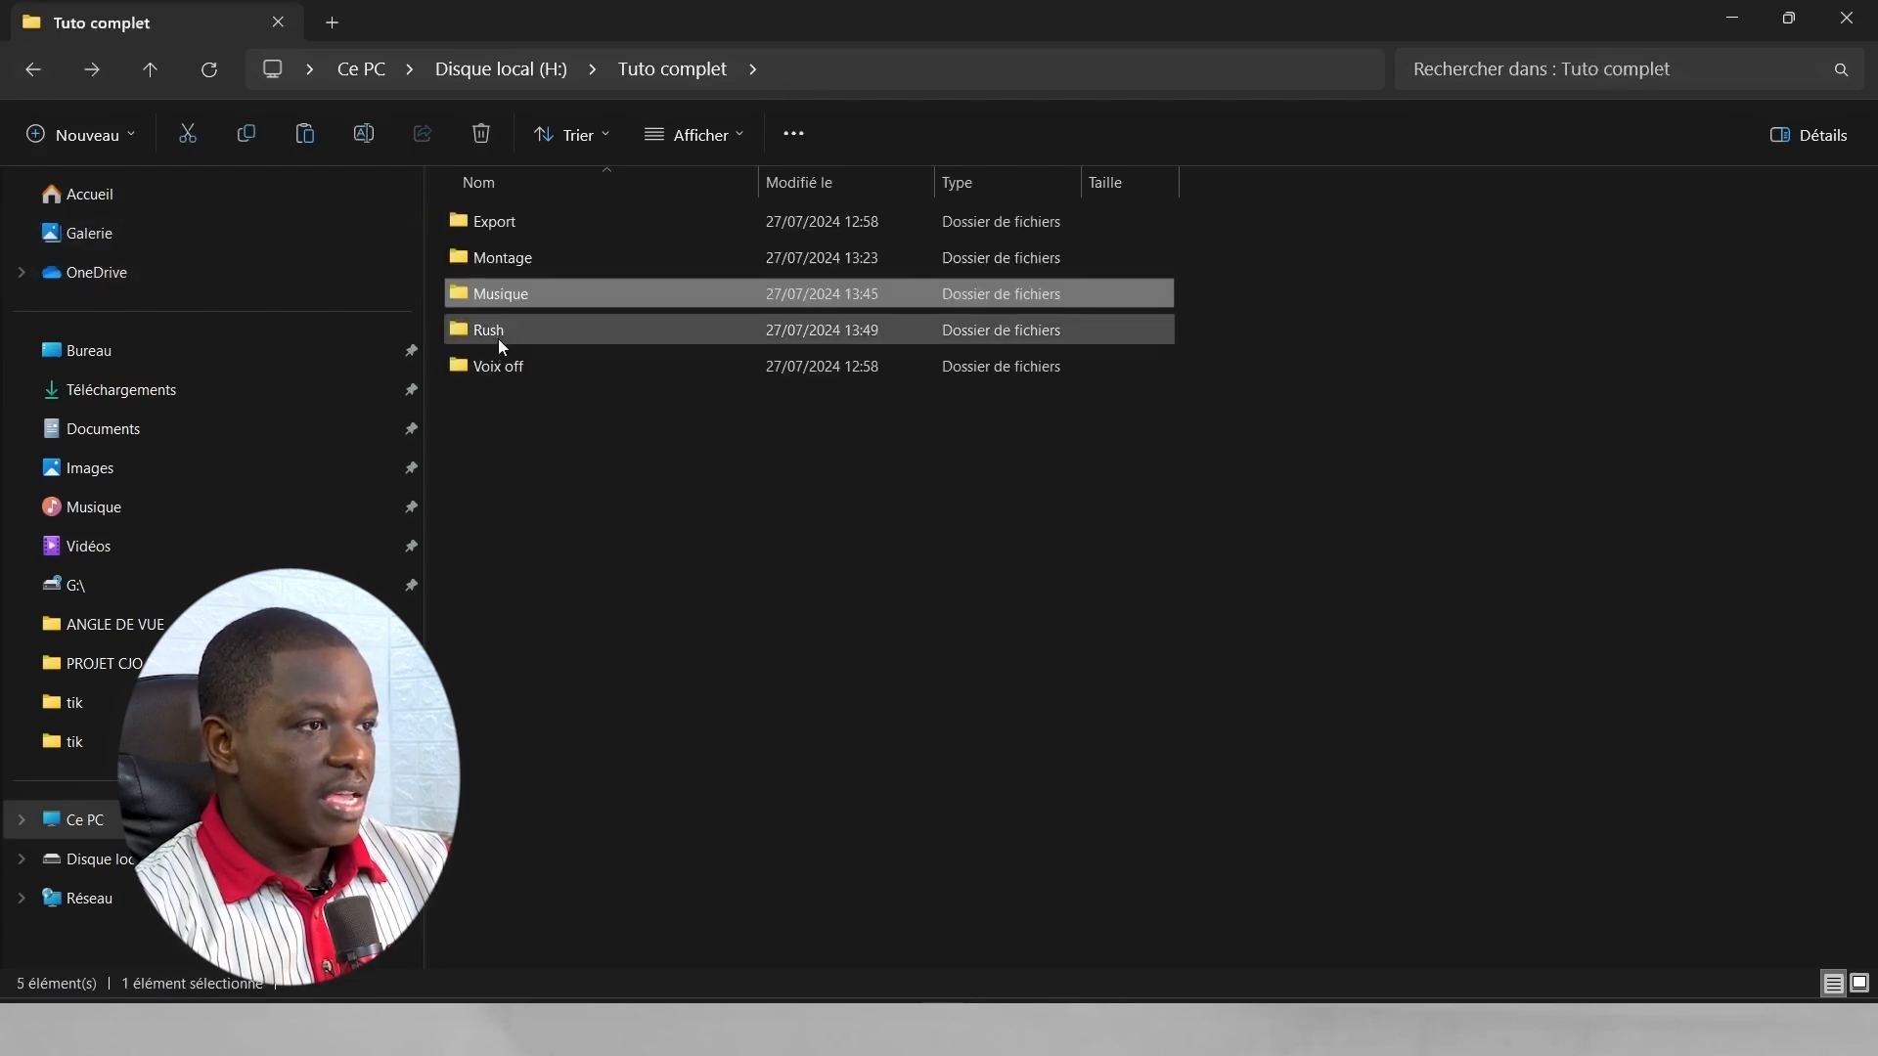
{"action": "double_click", "coordinate": [499, 332]}
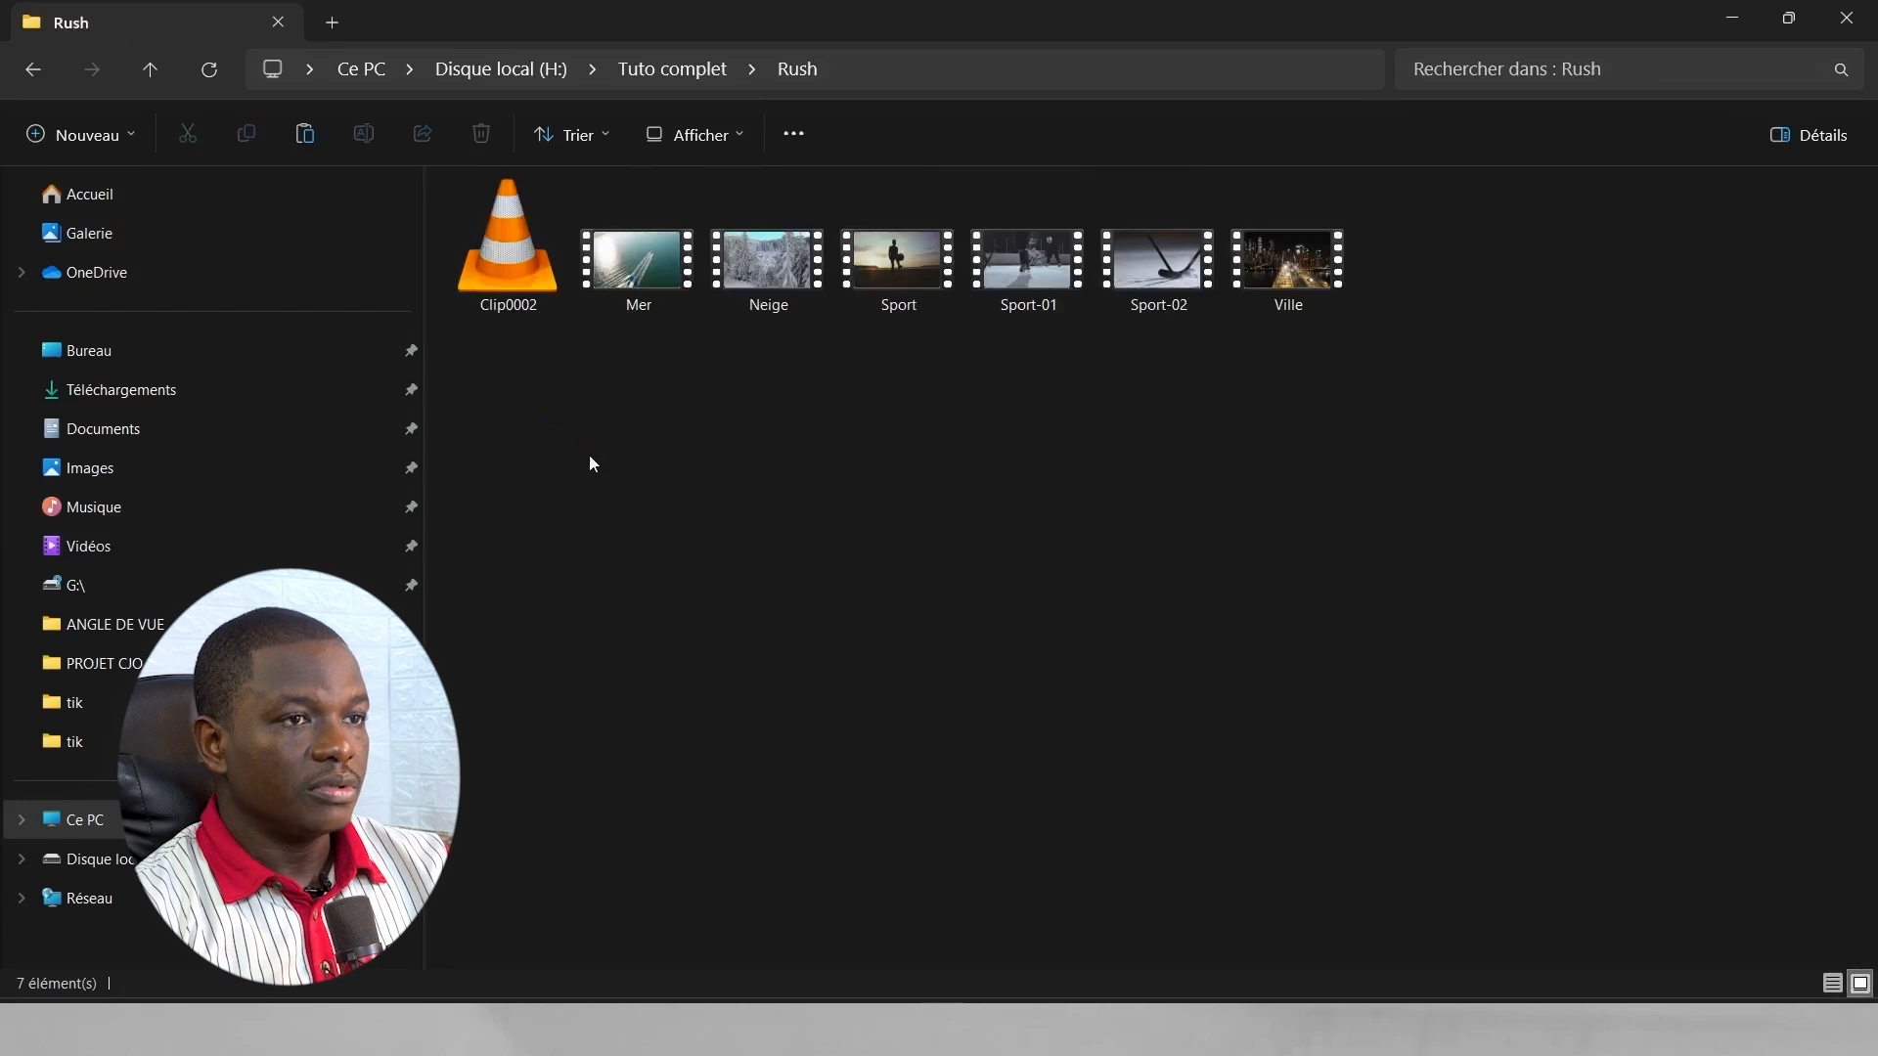
{"action": "left_click", "coordinate": [34, 71]}
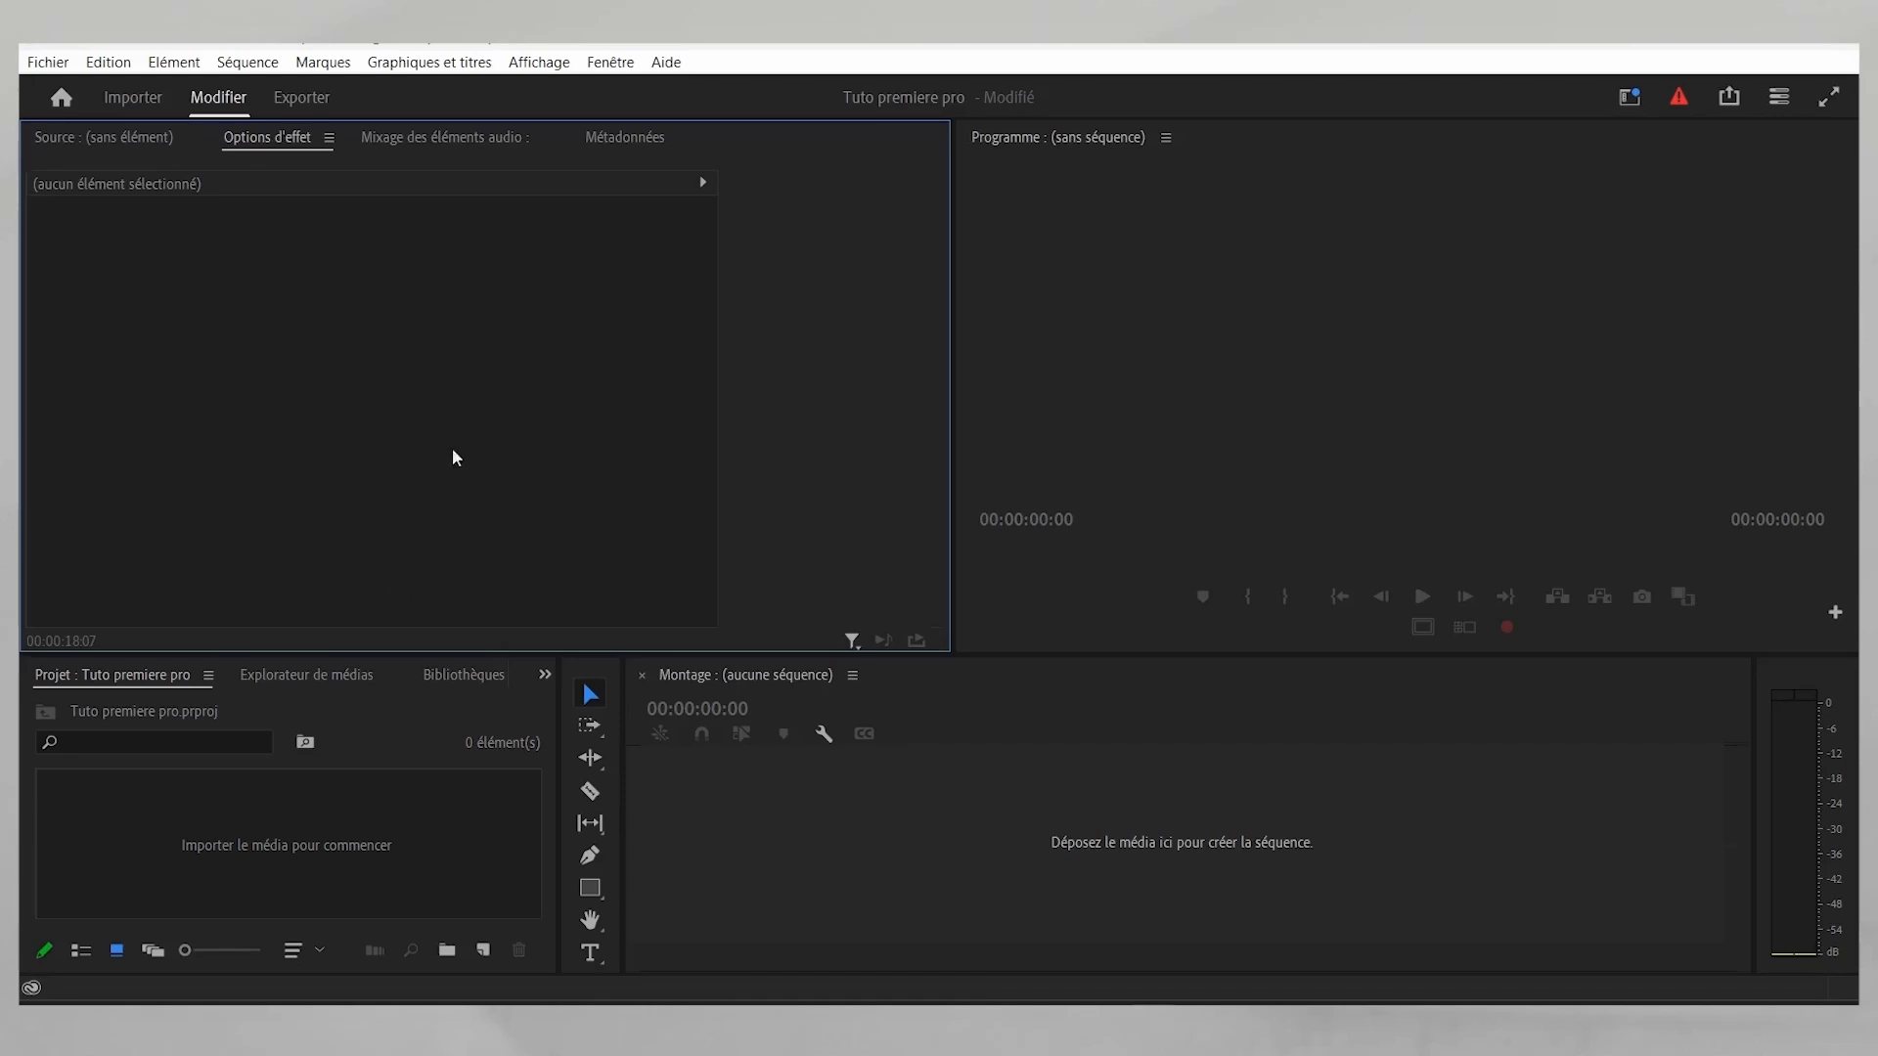
Step: In Premiere Pro, raise the divider between the monitors and the lower panels to give the project and timeline areas more height
{"action": "left_click", "coordinate": [1404, 267]}
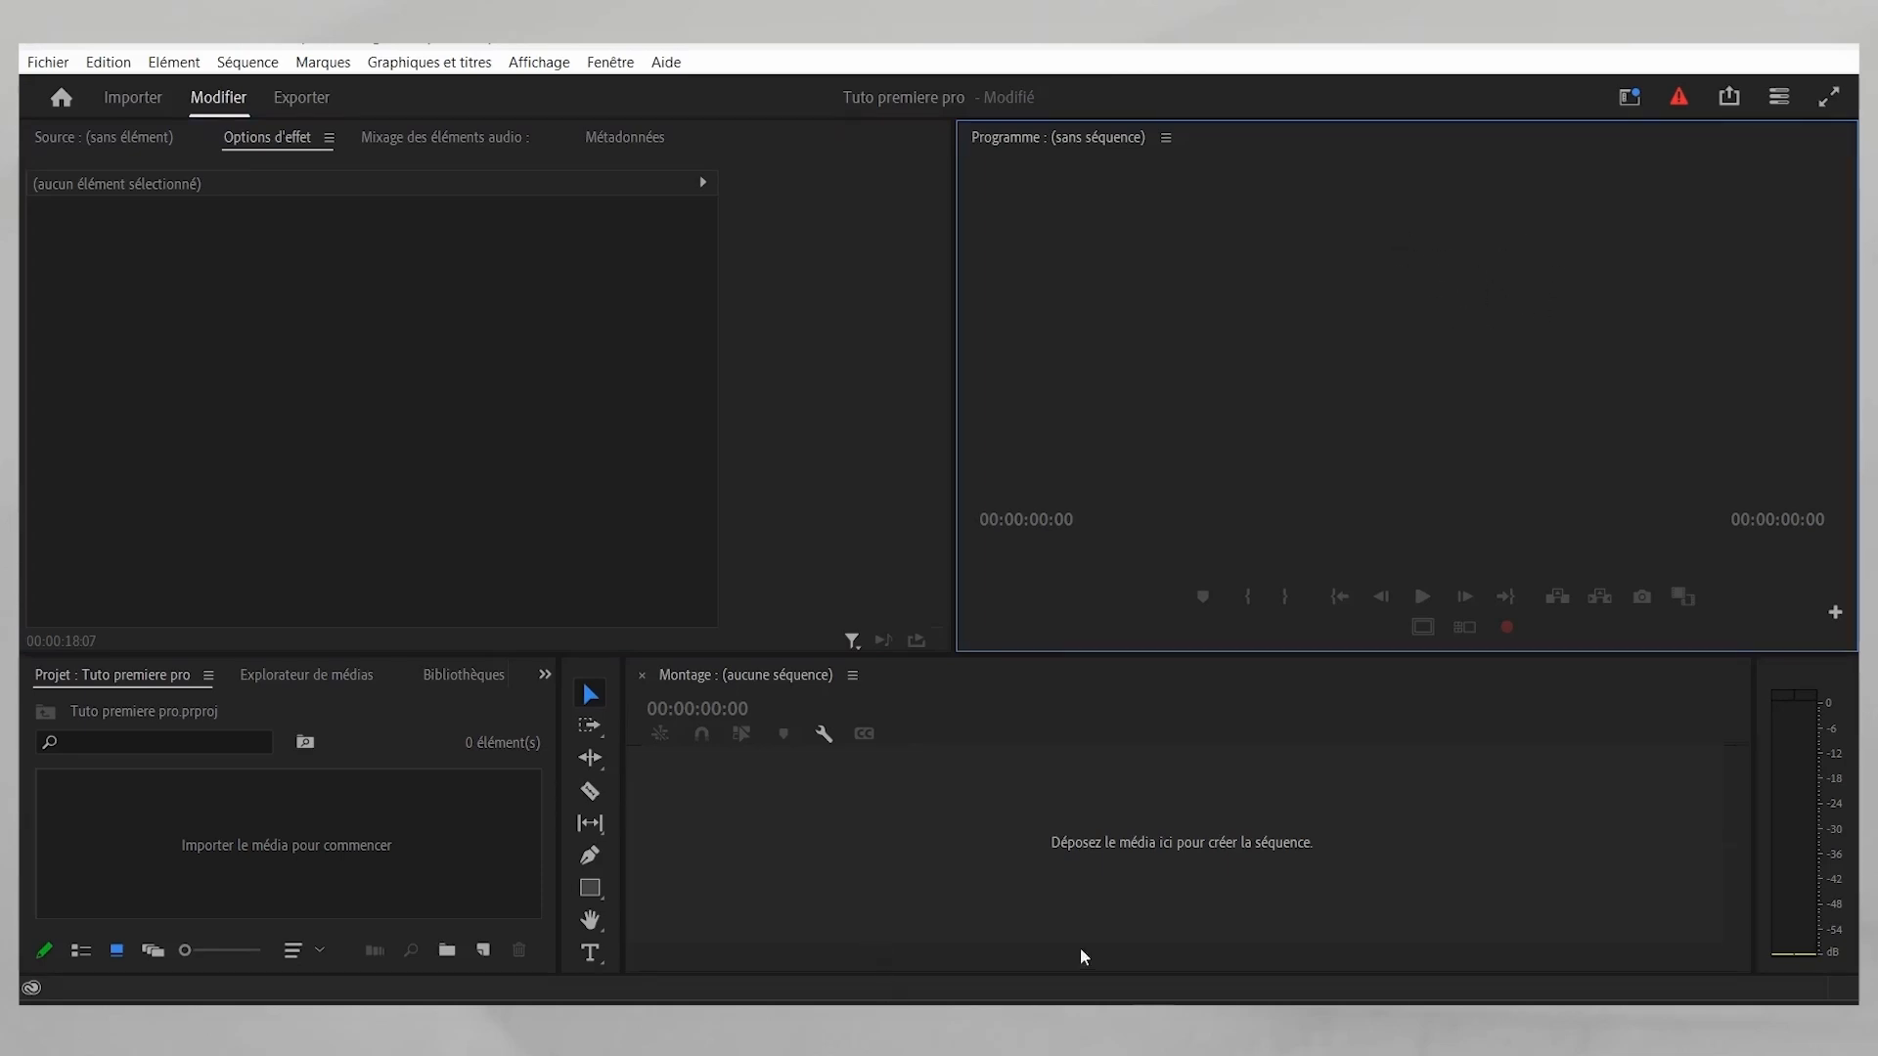
{"action": "left_click", "coordinate": [1108, 850]}
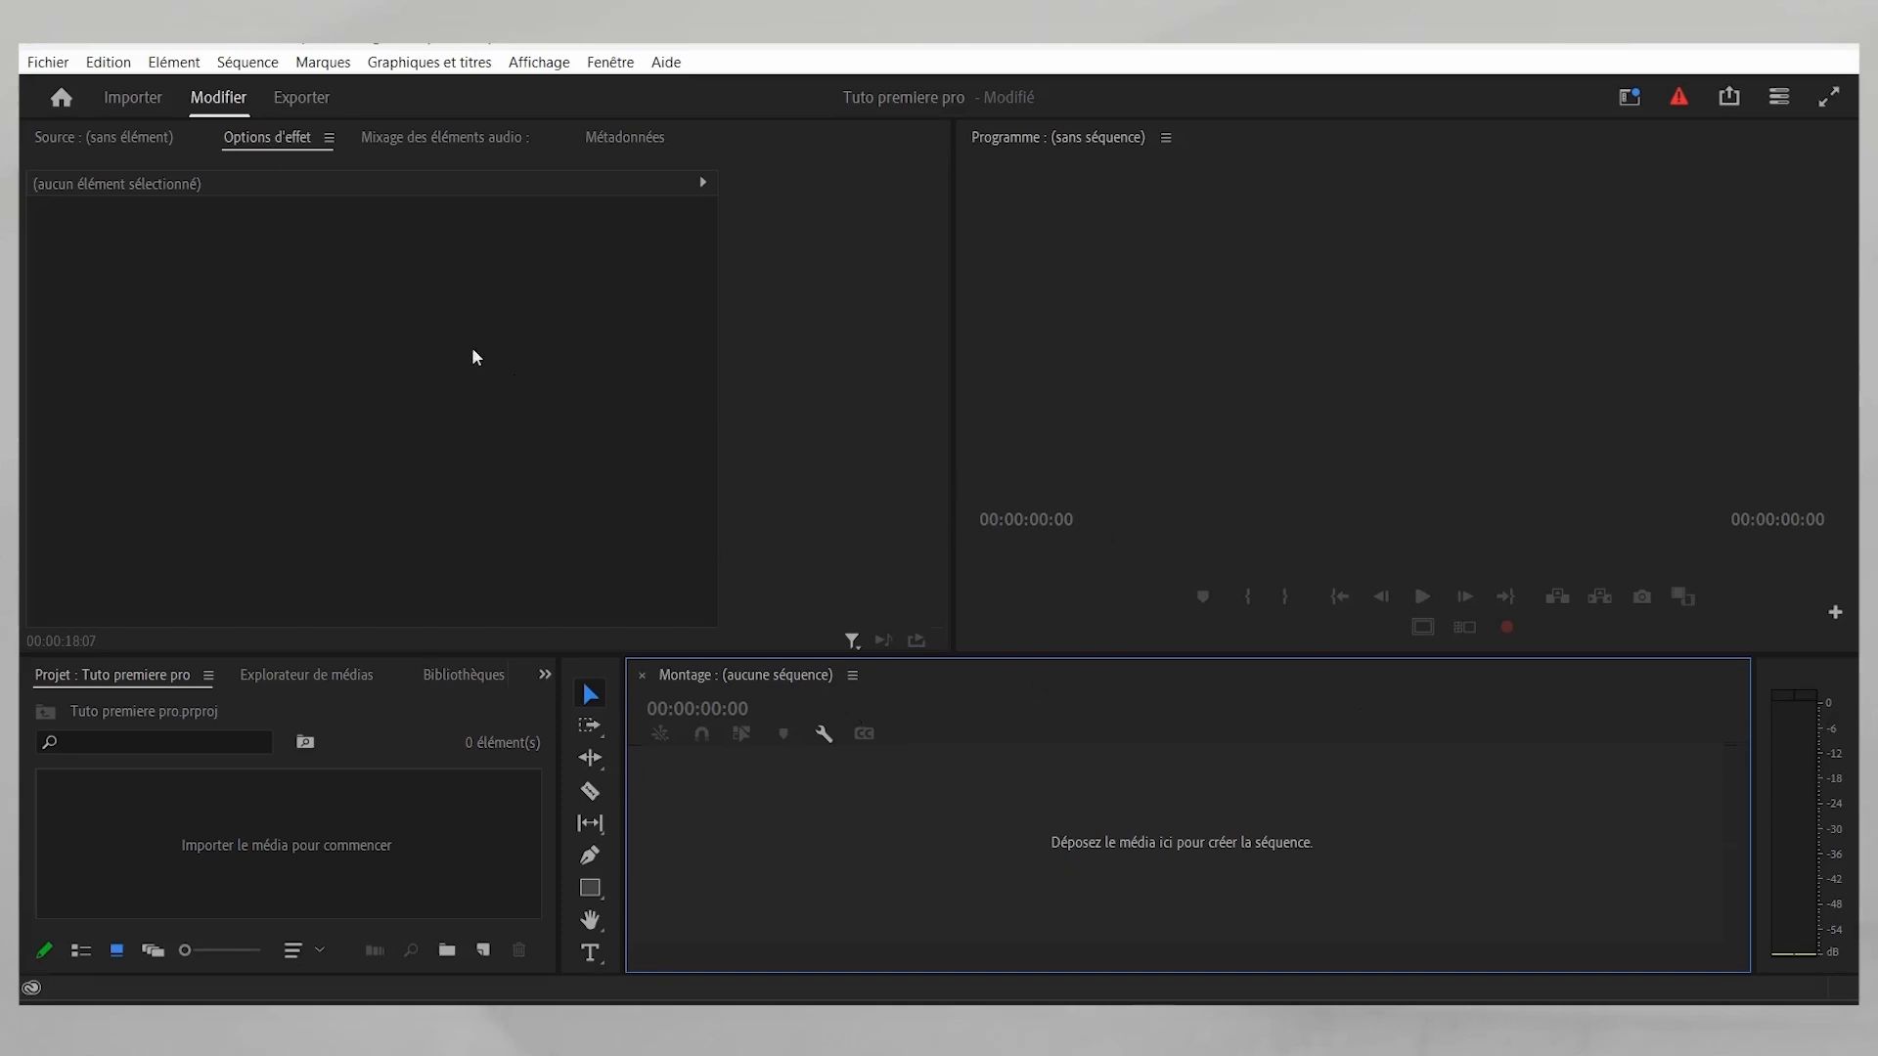
{"action": "left_click", "coordinate": [602, 405]}
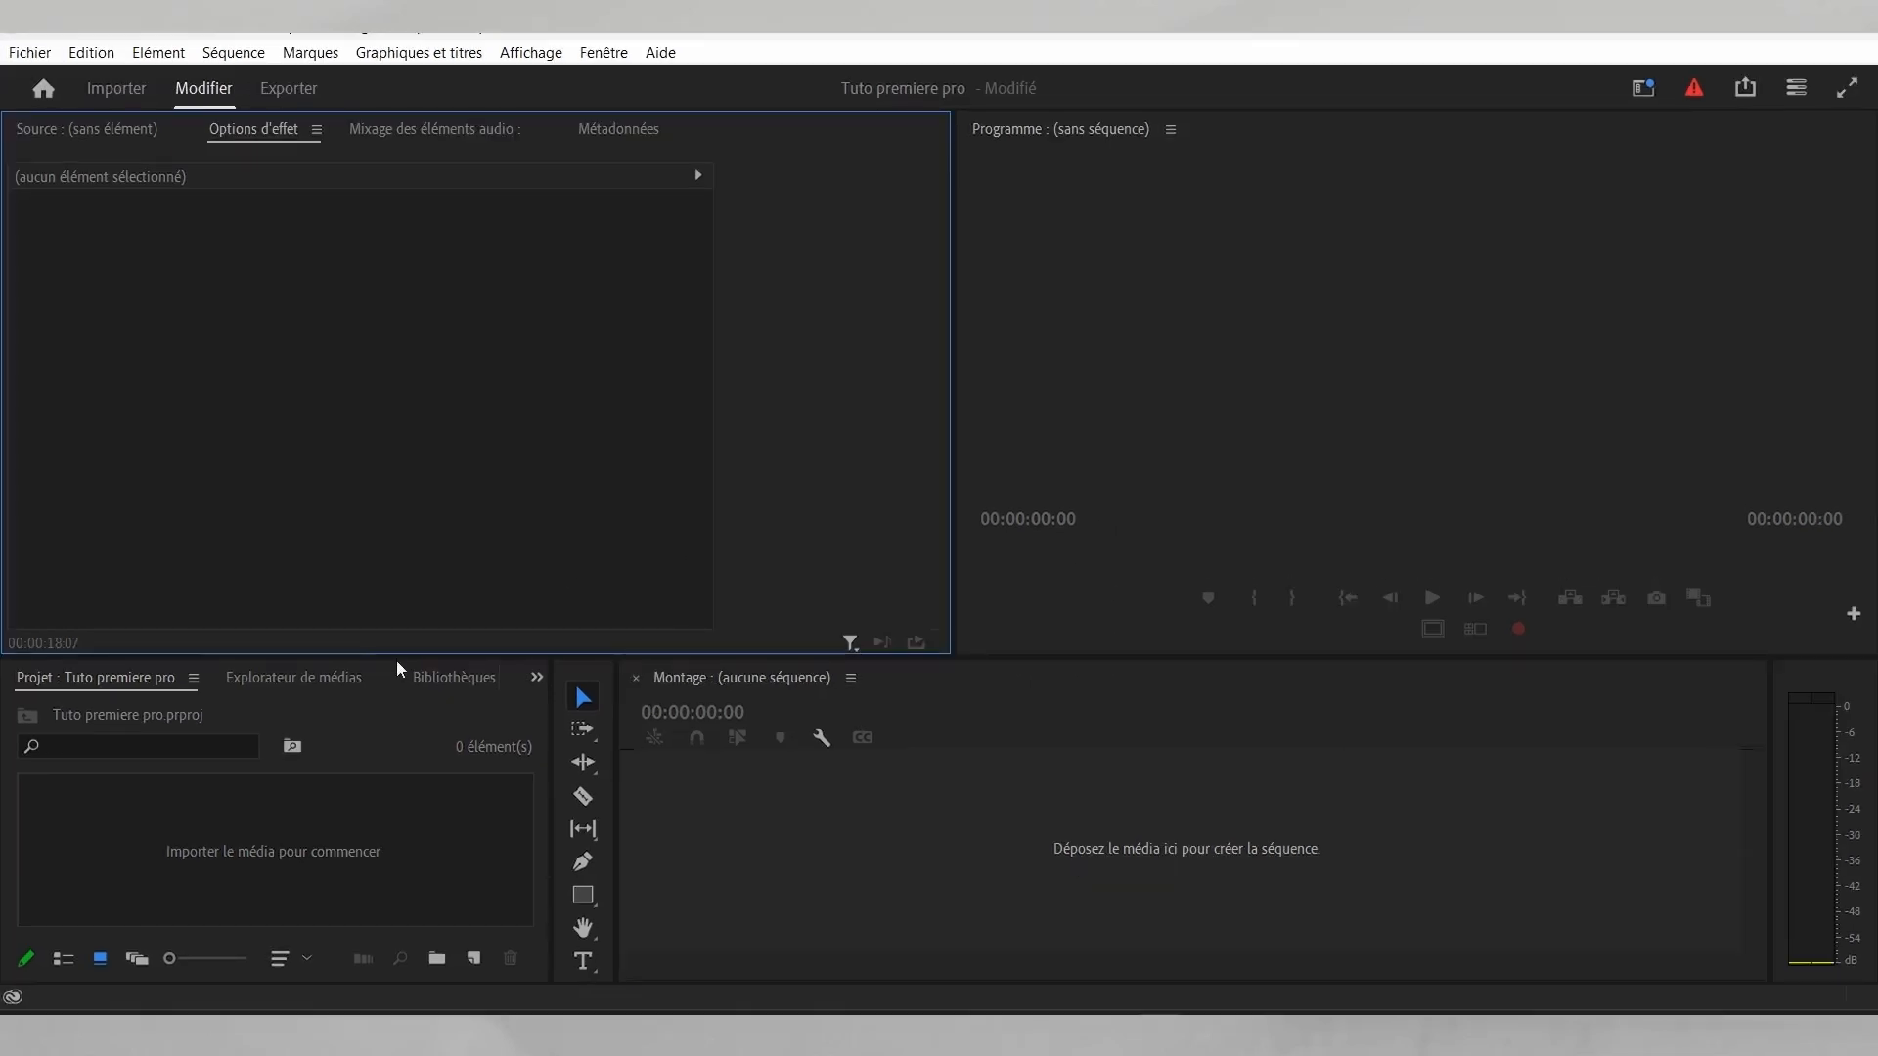
{"action": "left_click_drag", "start_coordinate": [402, 658], "coordinate": [404, 616]}
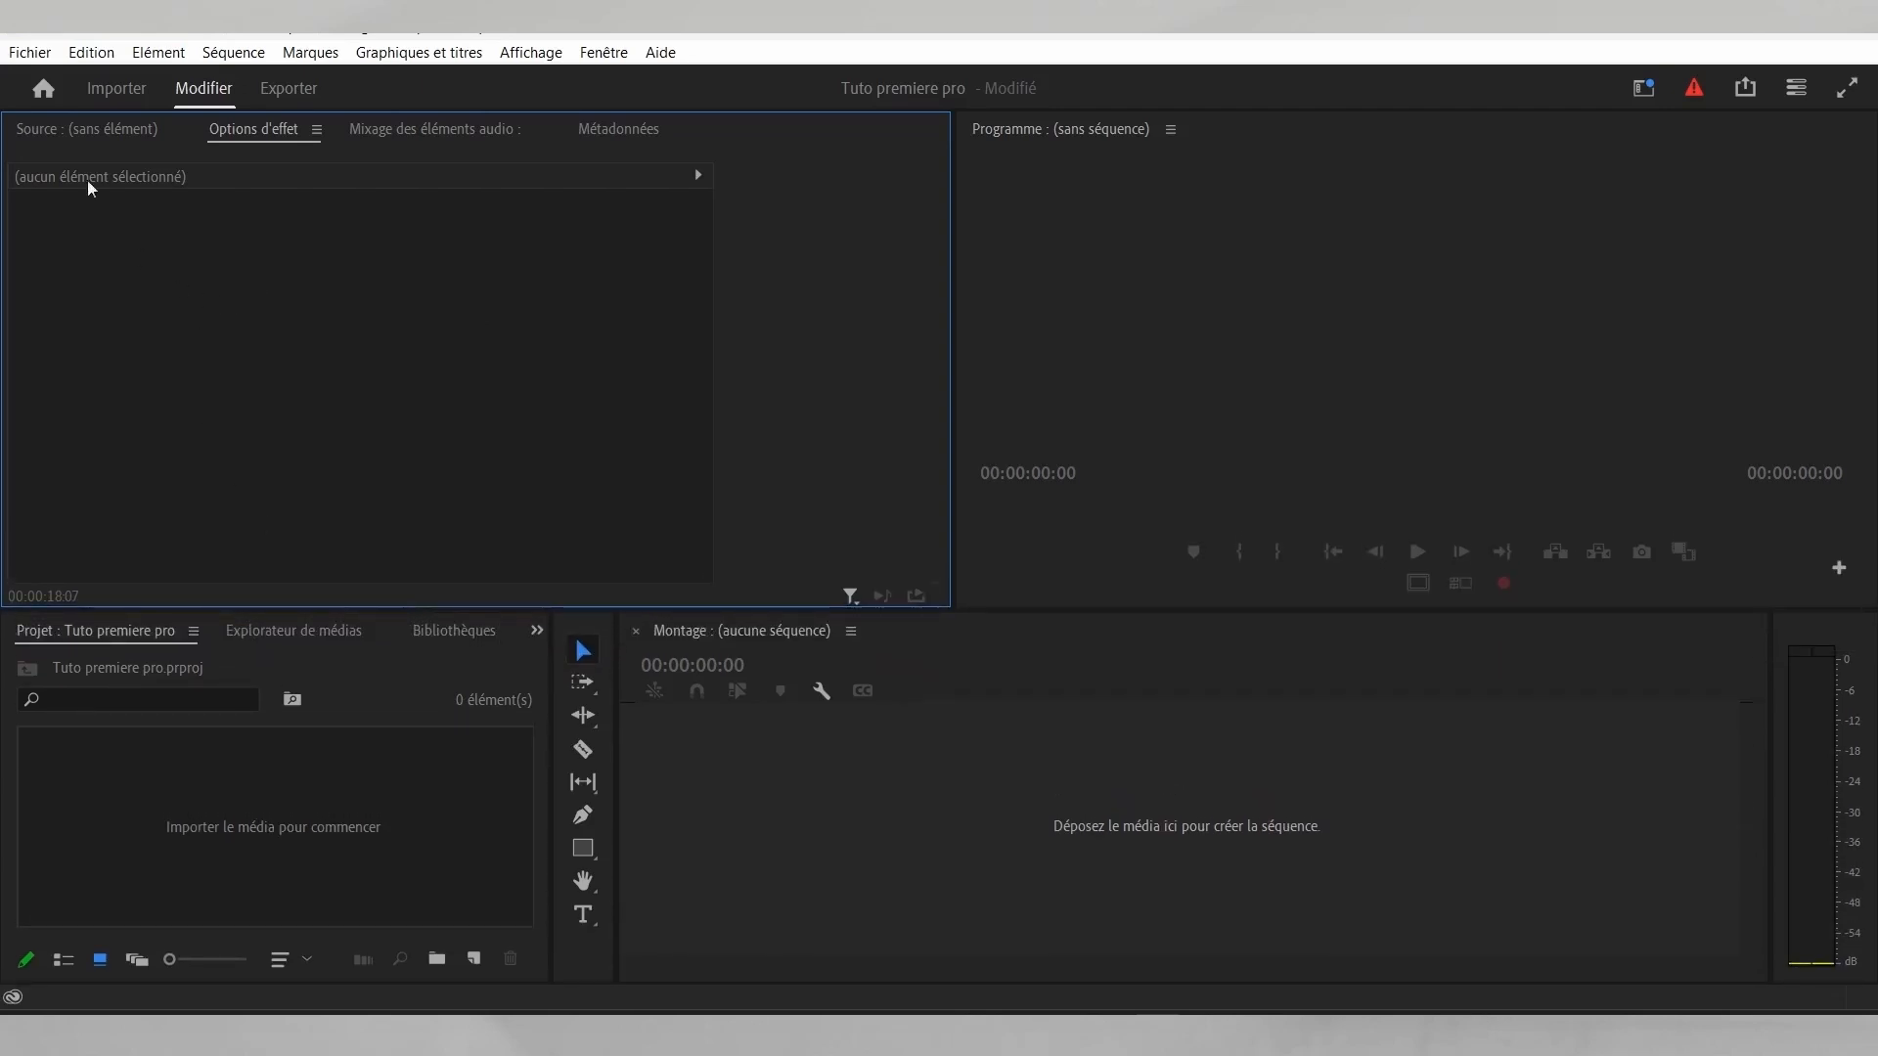
Step: Look through the file and editing commands and examine the keyboard shortcut assignments
{"action": "left_click", "coordinate": [29, 54]}
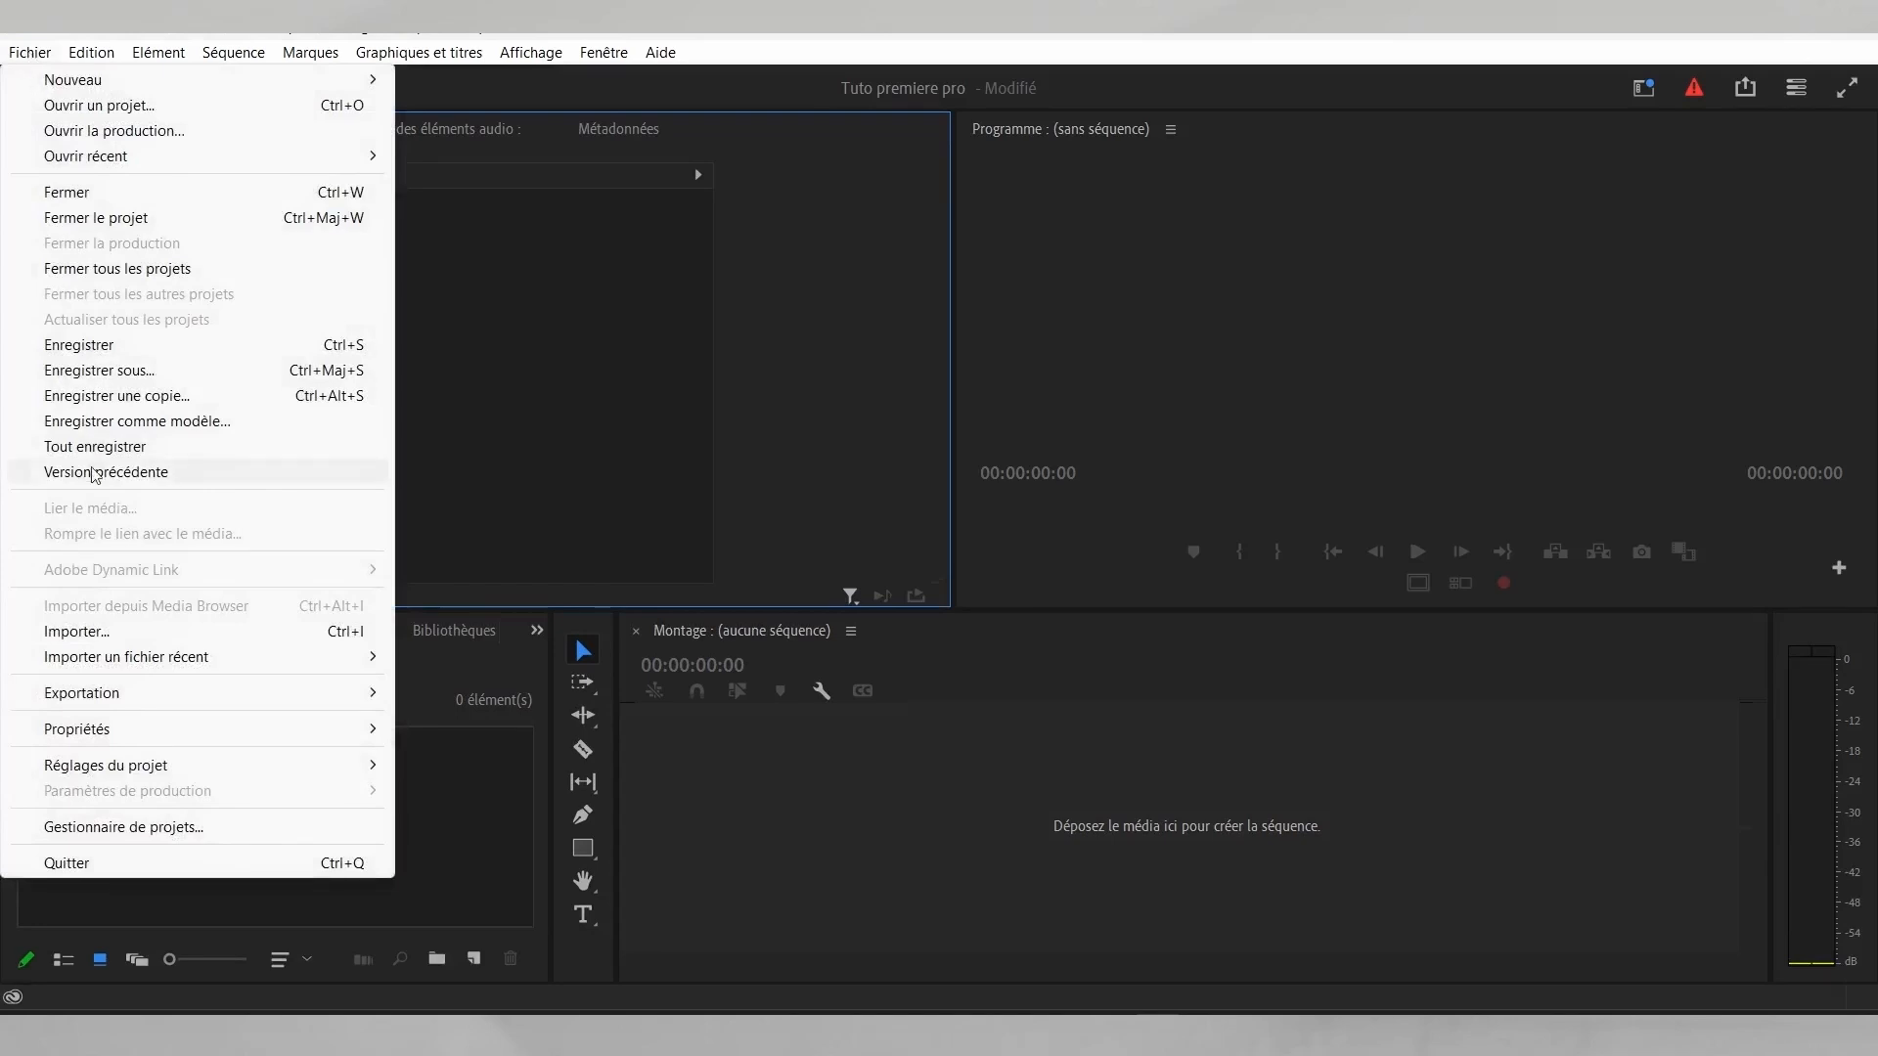
{"action": "left_click", "coordinate": [101, 633]}
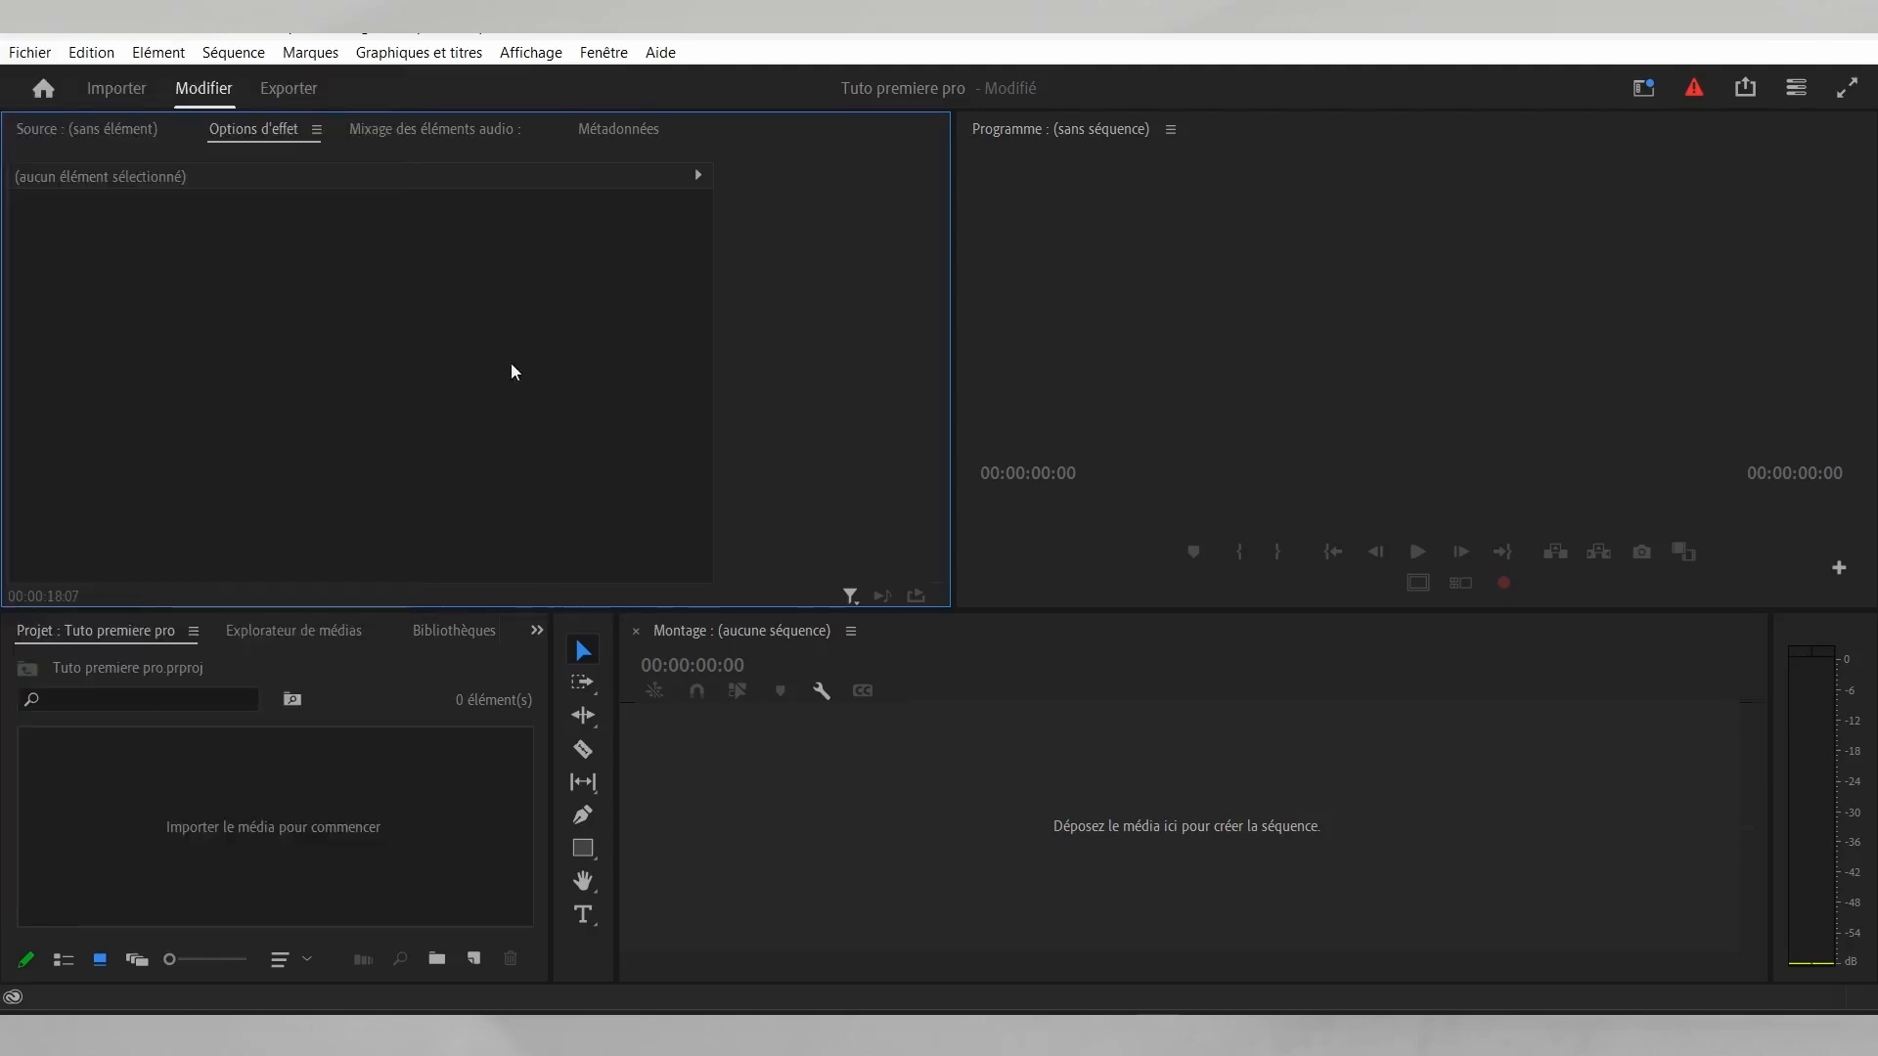
{"action": "left_click", "coordinate": [91, 57]}
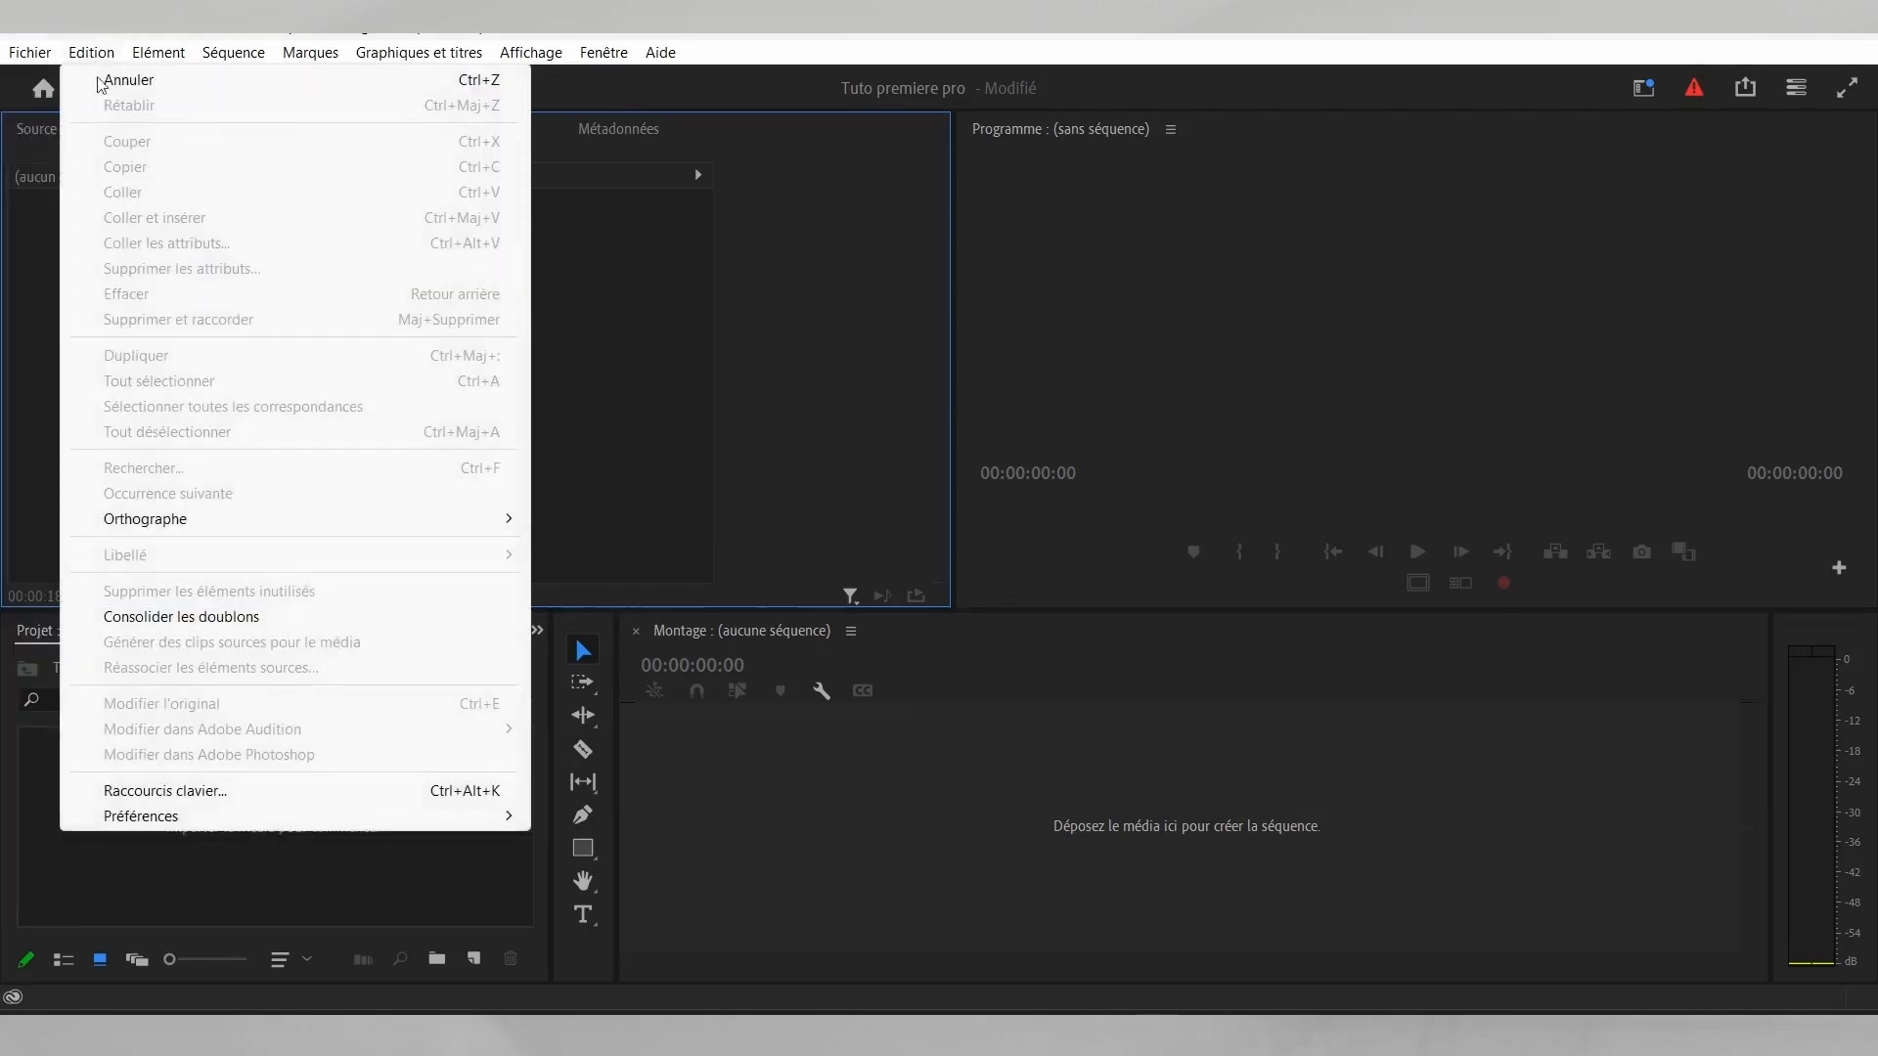
{"action": "left_click", "coordinate": [147, 794]}
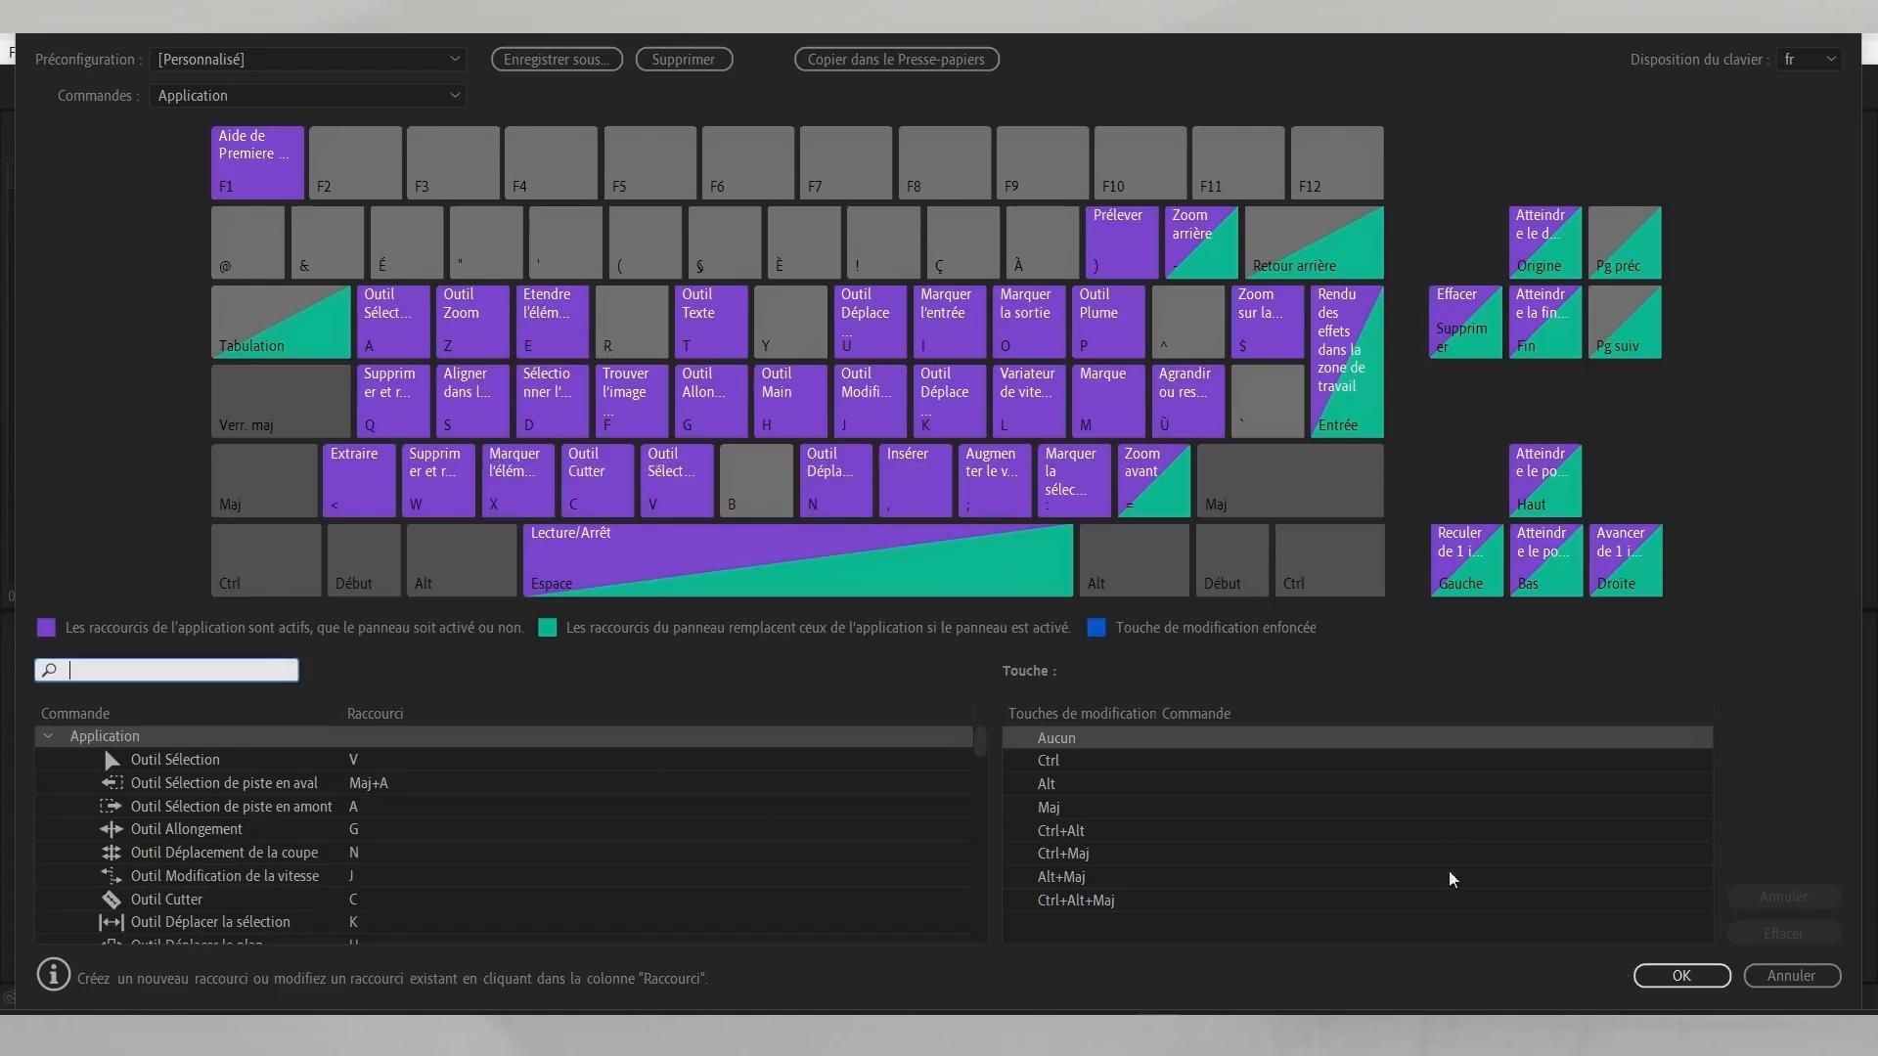
{"action": "left_click", "coordinate": [1681, 976]}
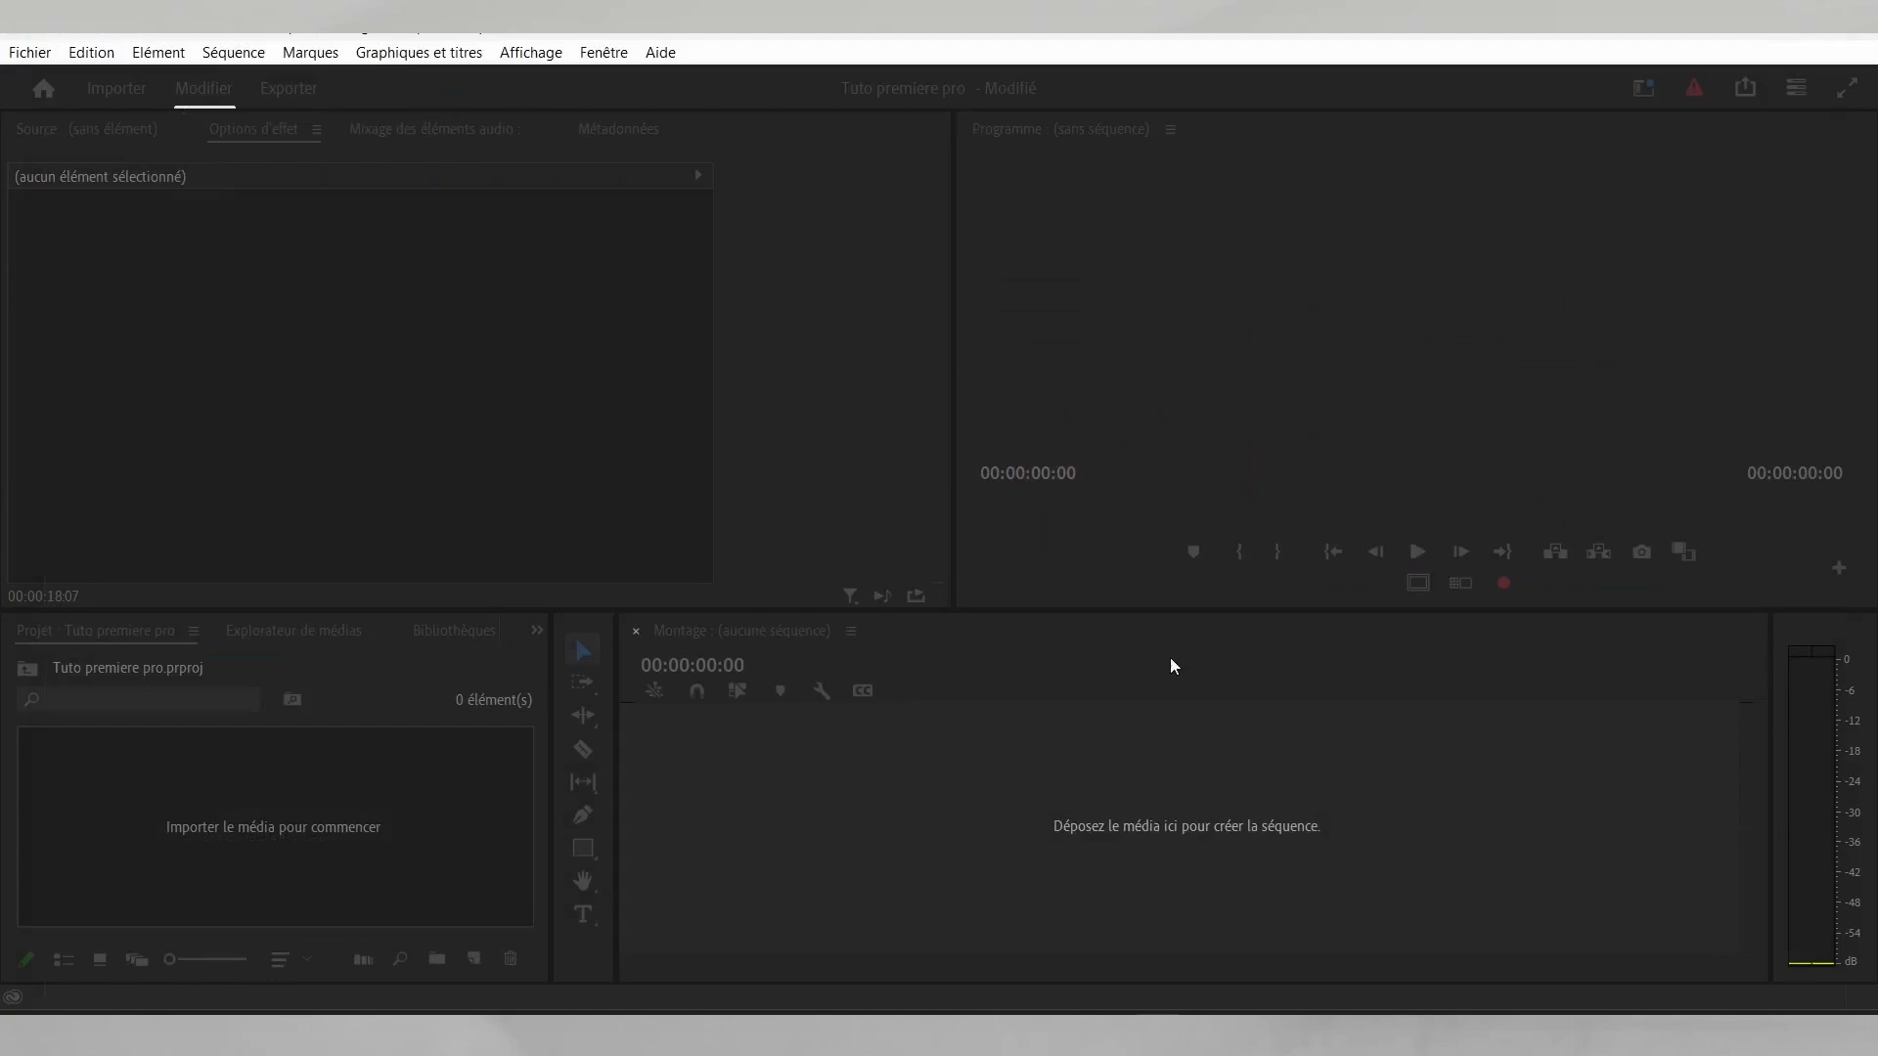
Step: Import the clips Ville, Mer and Neige from the Rush folder into the project
{"action": "left_click", "coordinate": [30, 54]}
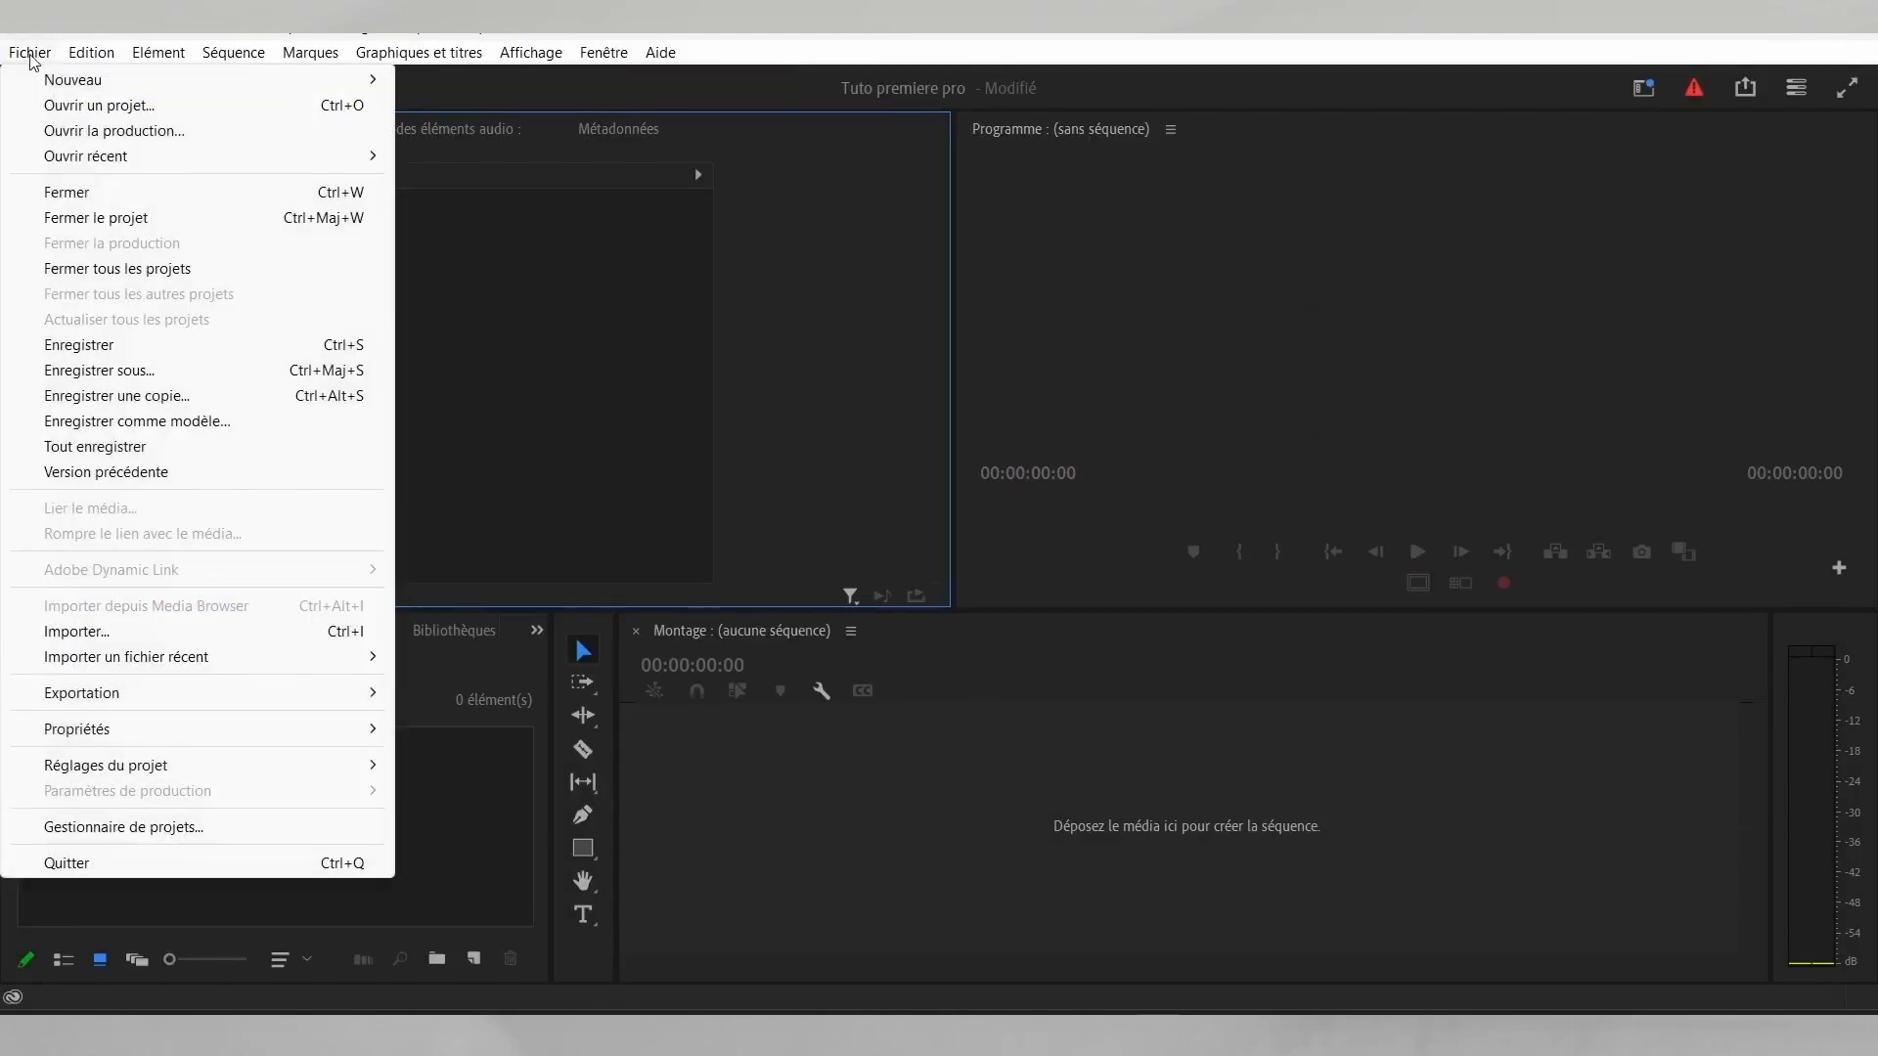
{"action": "left_click", "coordinate": [81, 634]}
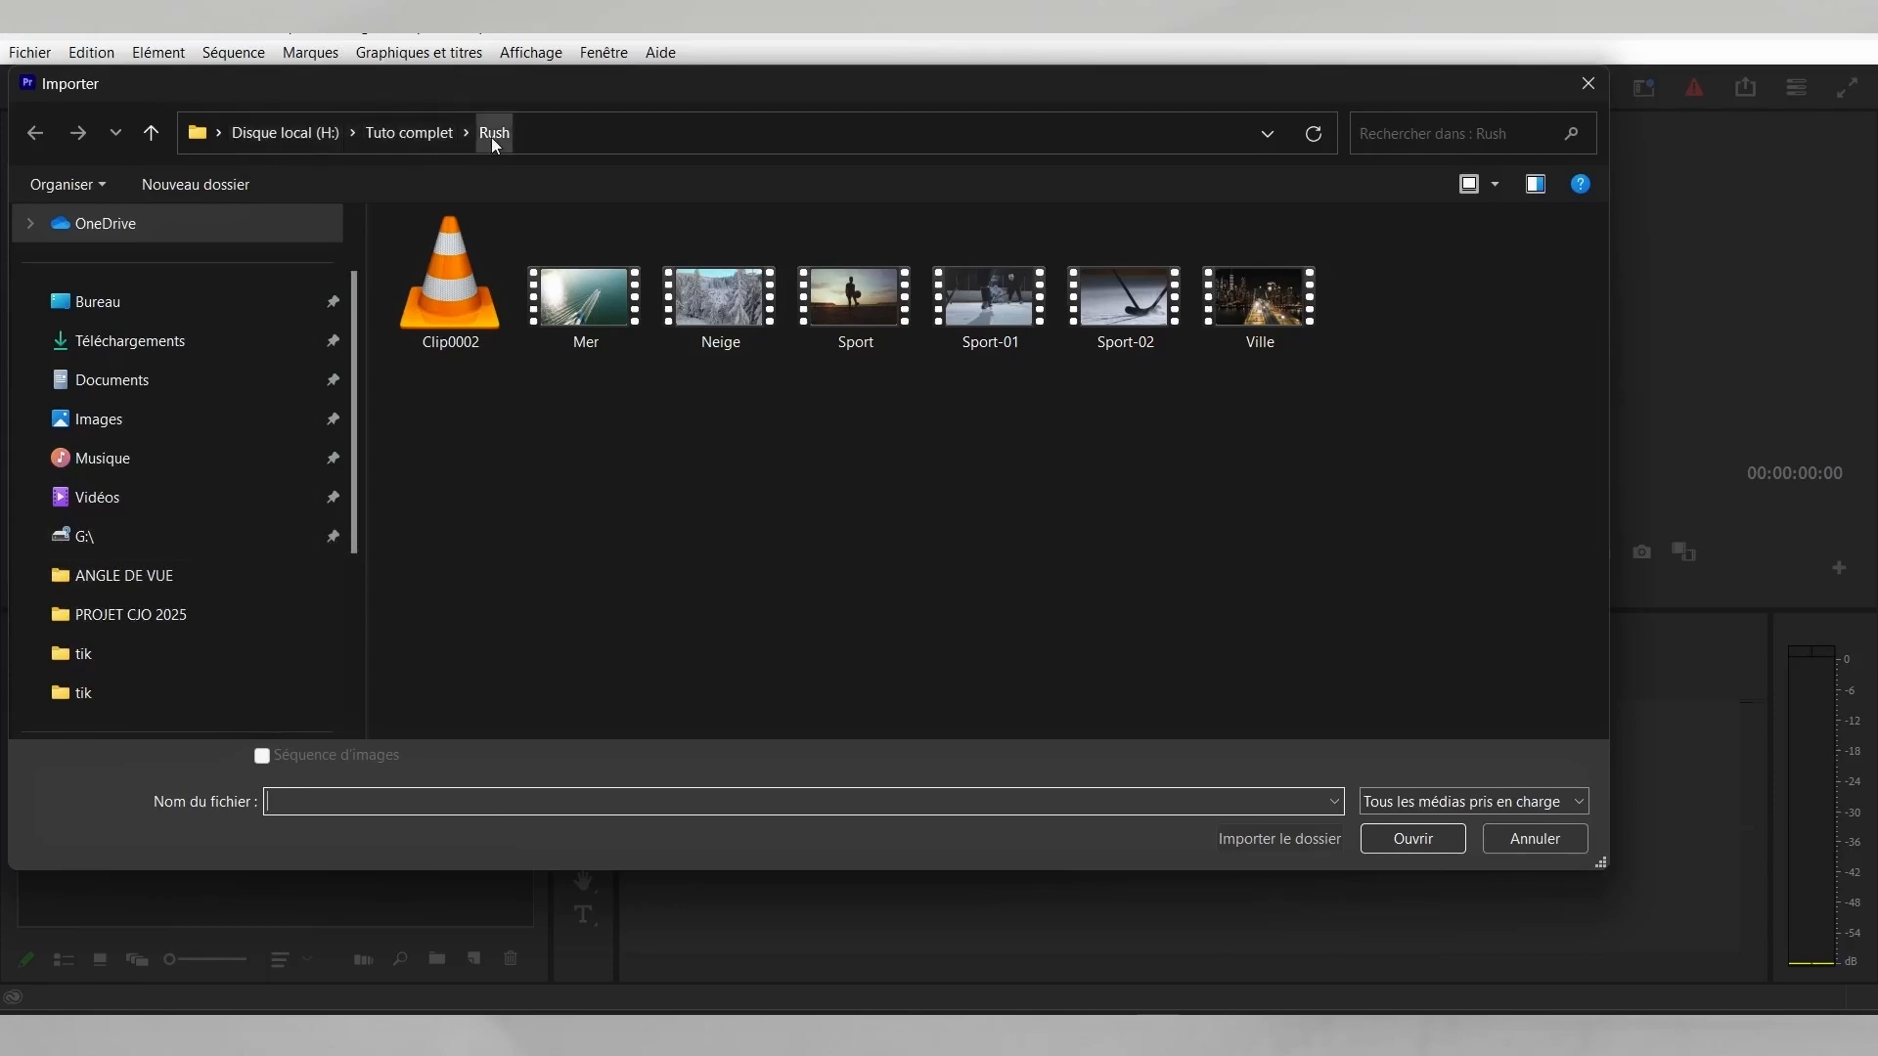
{"action": "left_click", "coordinate": [1271, 312]}
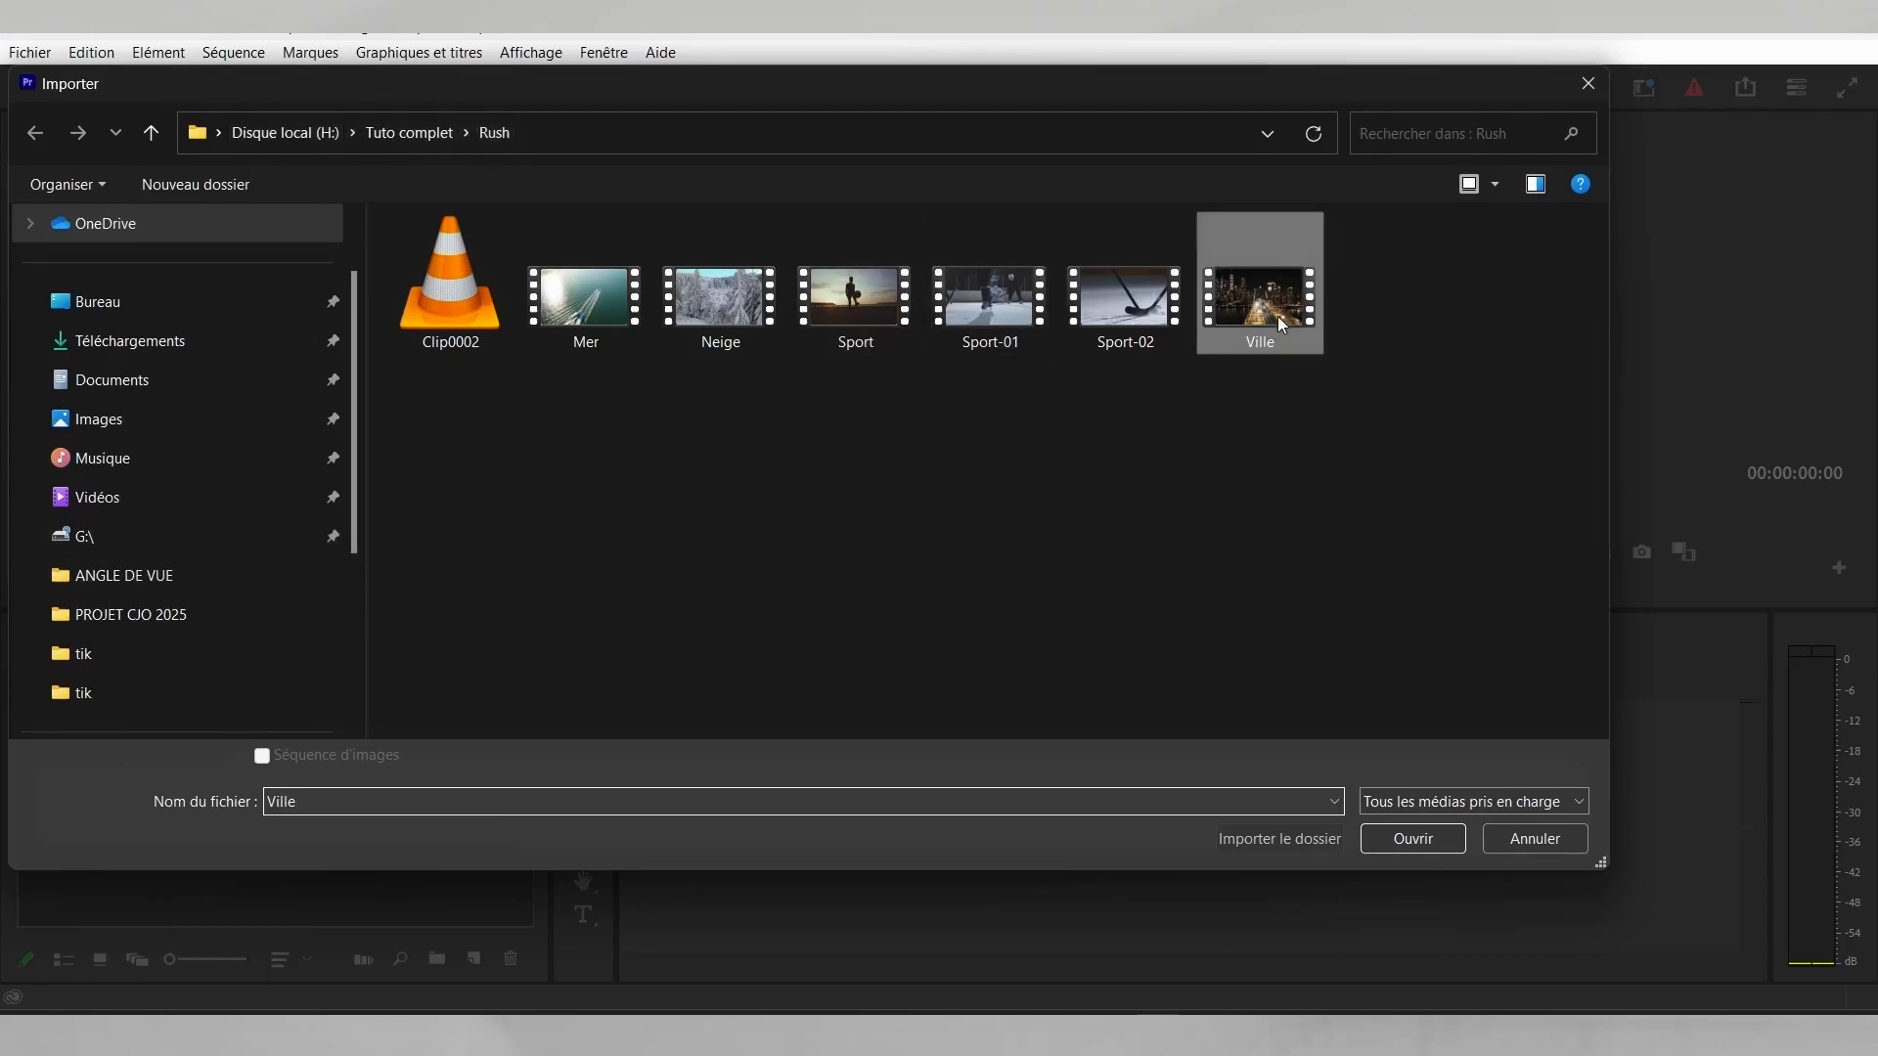
{"action": "left_click", "coordinate": [616, 322], "text": "ctrl"}
{"action": "left_click", "coordinate": [735, 321], "text": "ctrl"}
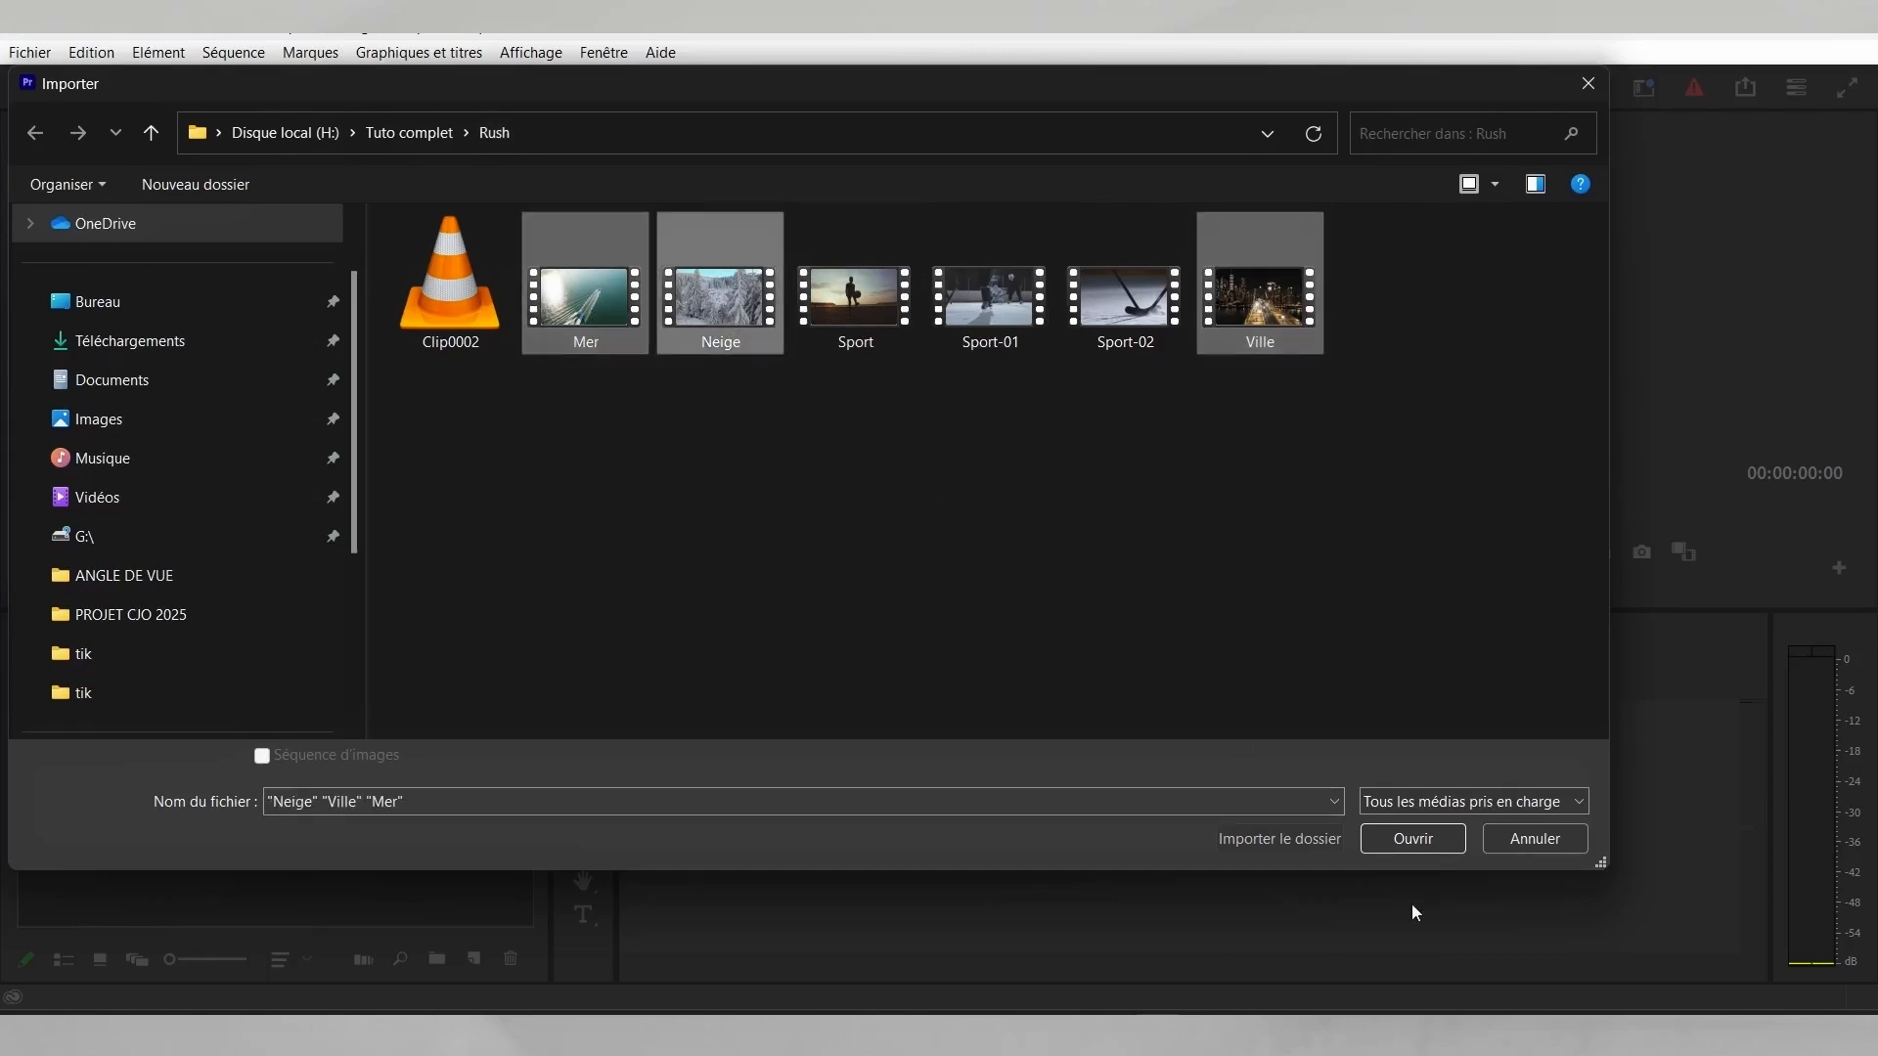
{"action": "left_click", "coordinate": [1411, 839]}
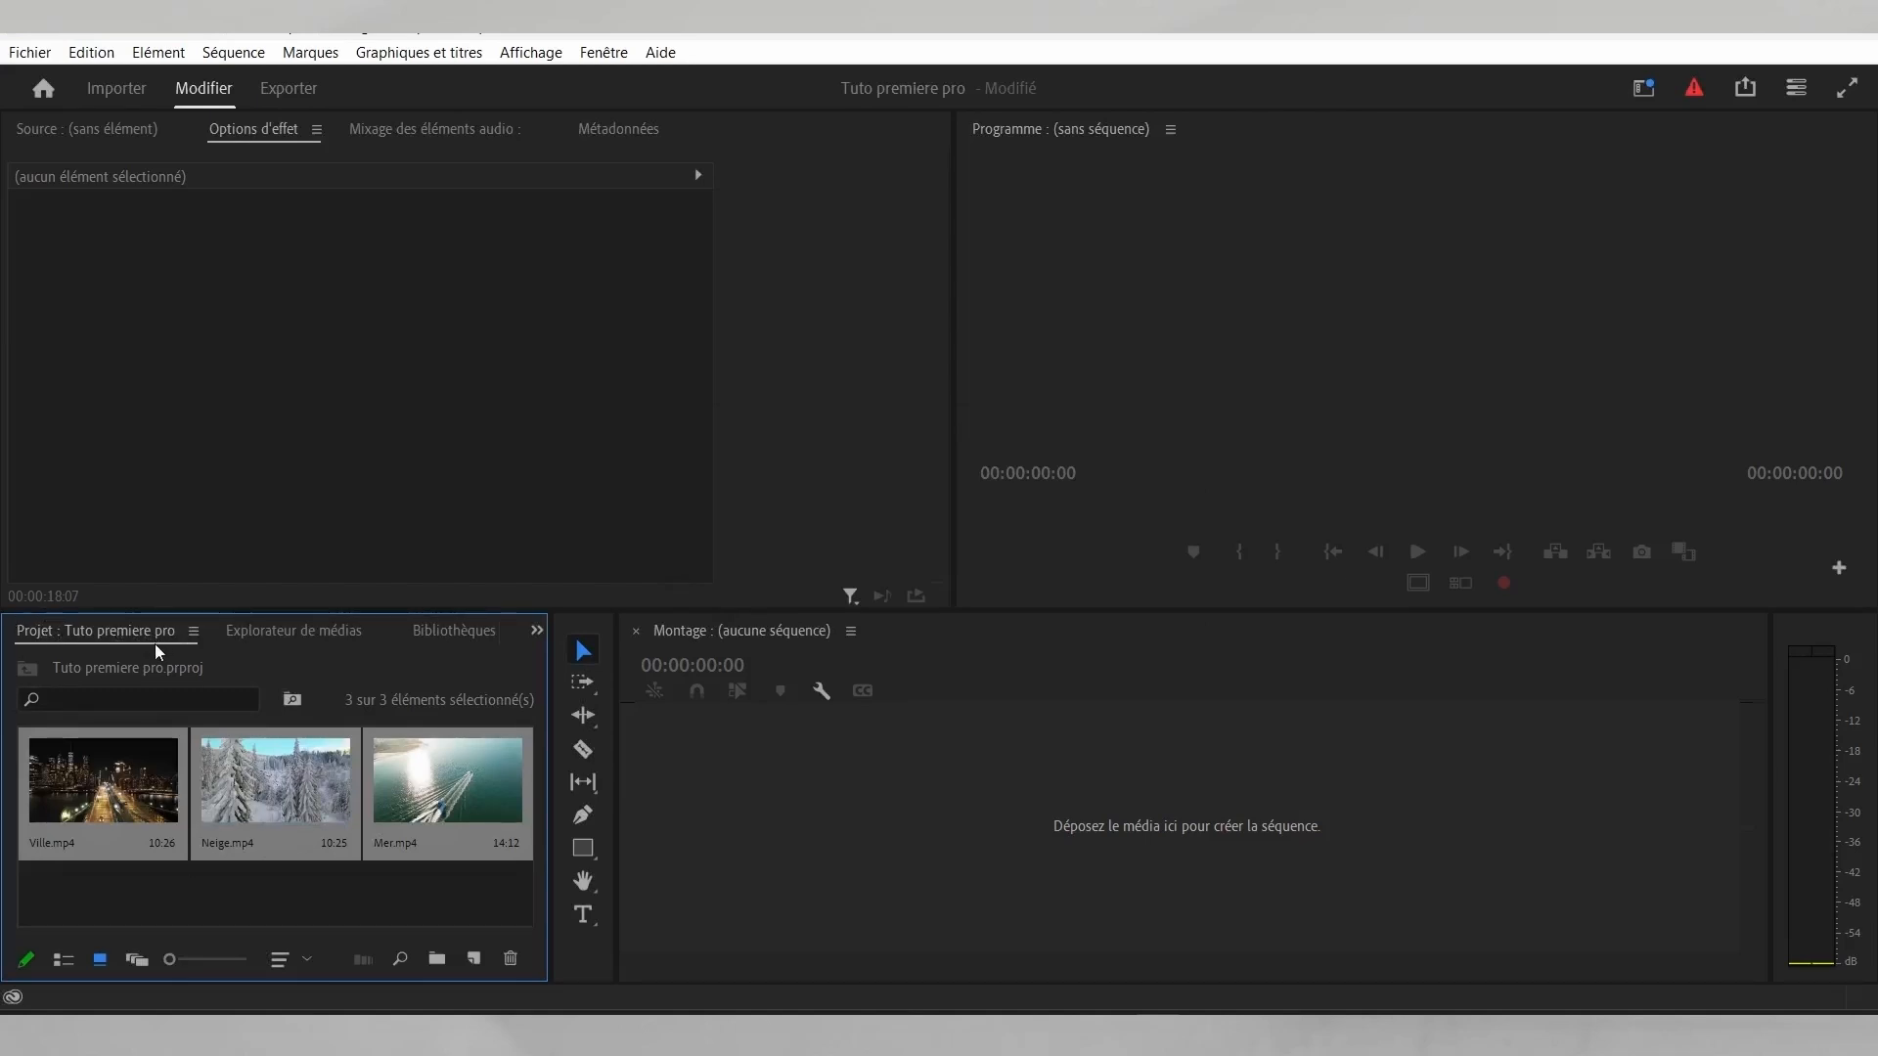
Step: Load Mer.mp4 for source viewing and create a new sequence named Toto premier pro with the DSLR 1080p25 preset
{"action": "double_click", "coordinate": [447, 780]}
{"action": "left_click", "coordinate": [27, 54]}
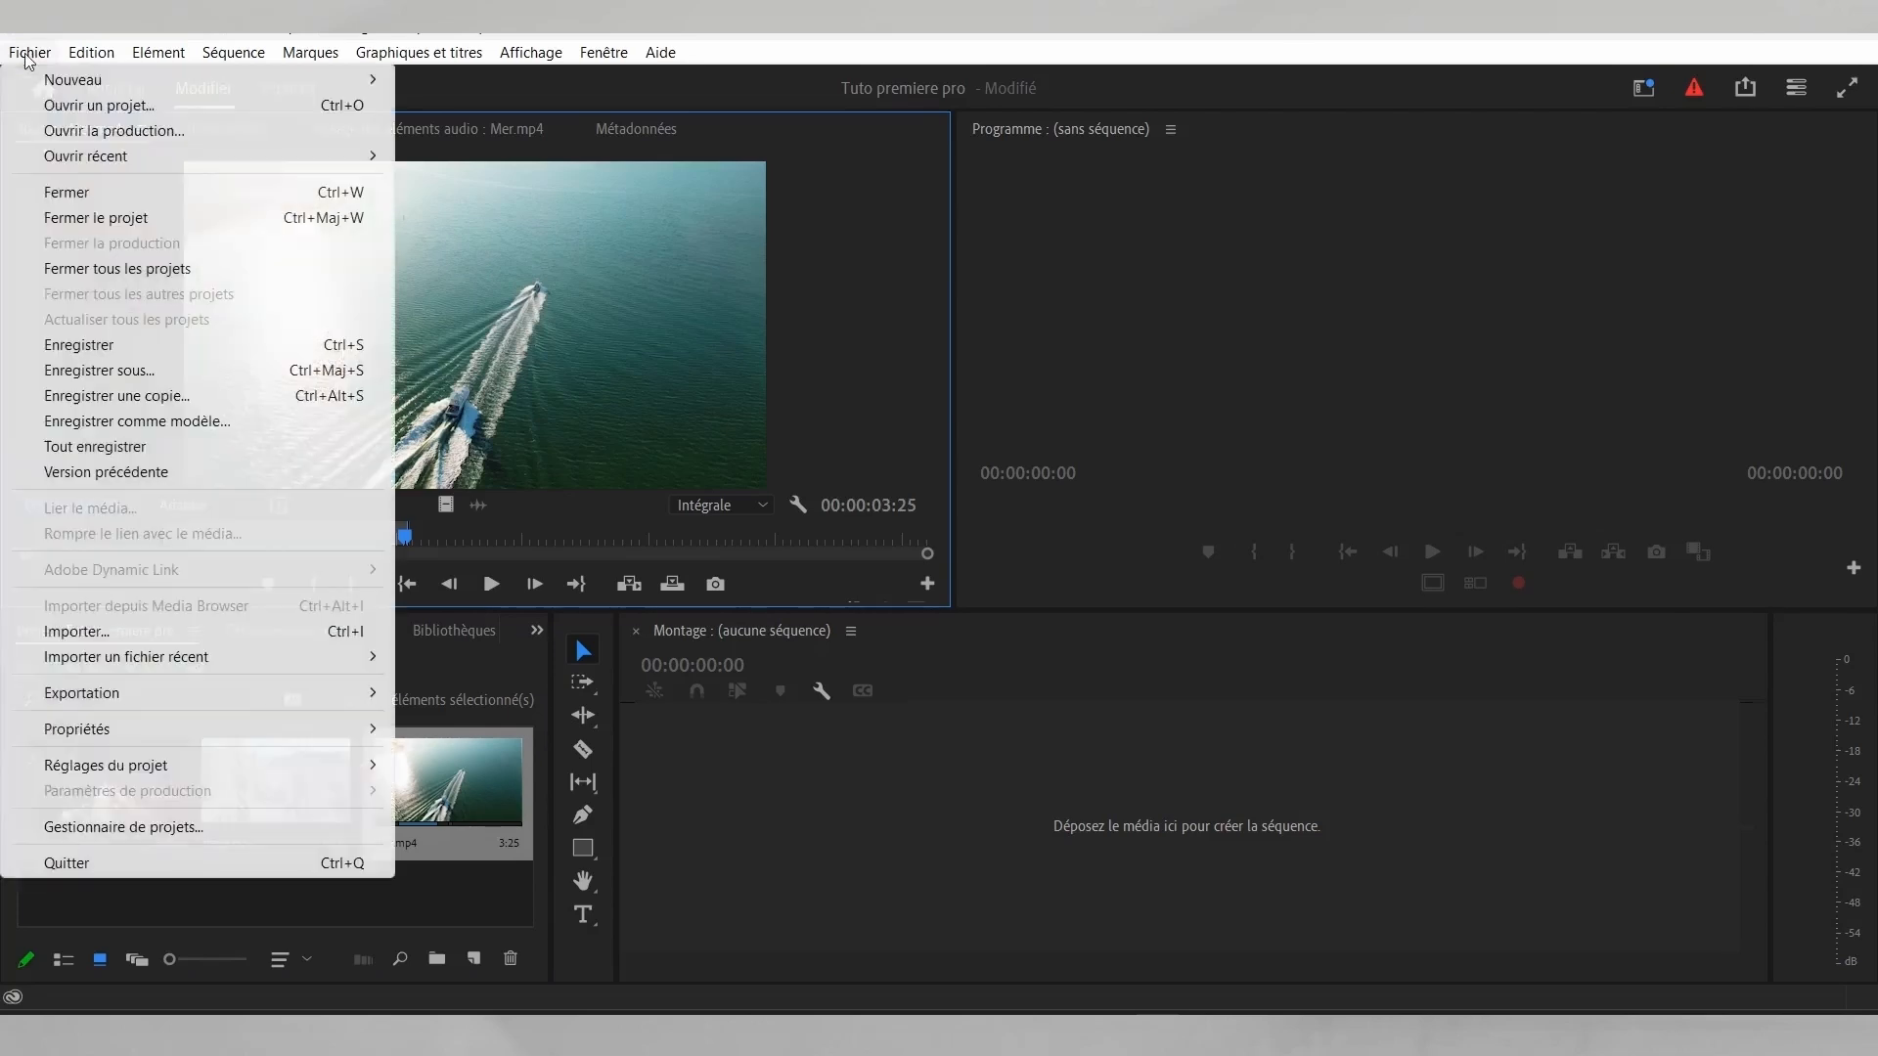
{"action": "mouse_move", "coordinate": [47, 82]}
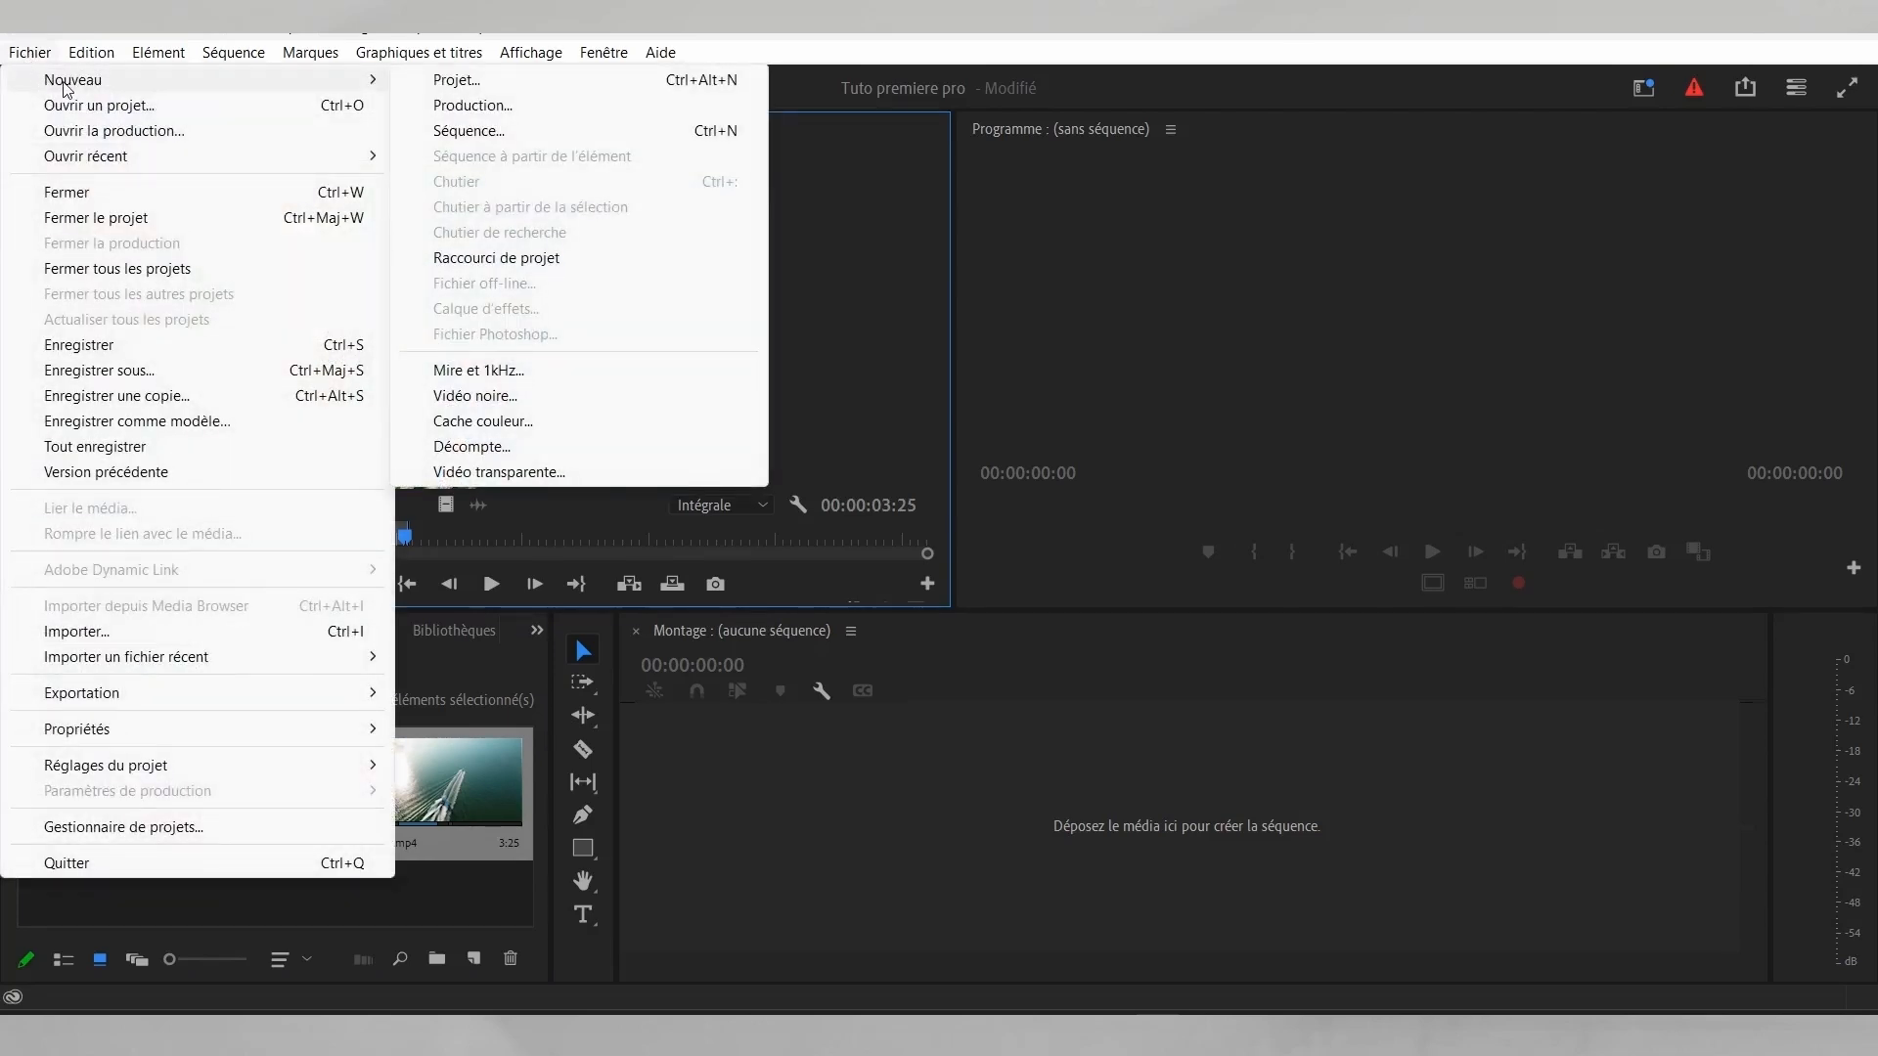
{"action": "left_click", "coordinate": [500, 132]}
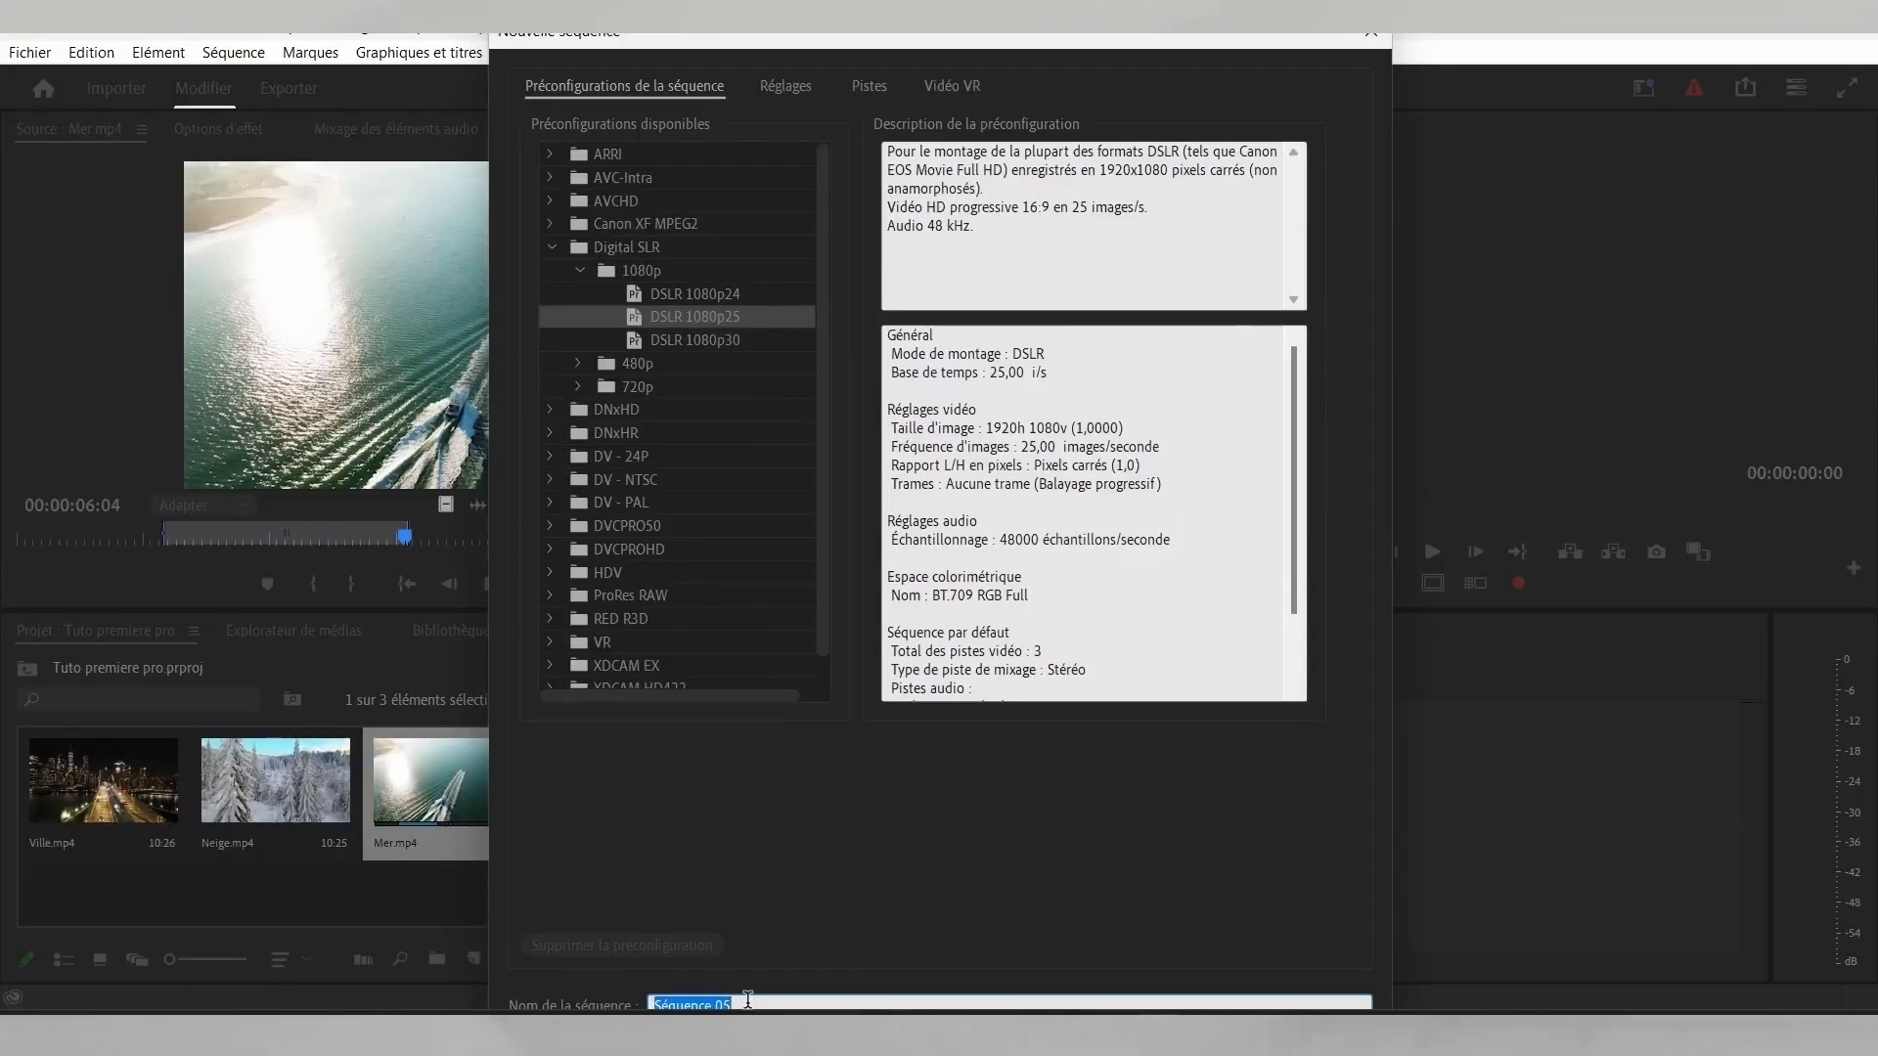
{"action": "type", "text": "Toto"}
{"action": "type", "text": " premier pro"}
{"action": "key", "text": "Return"}
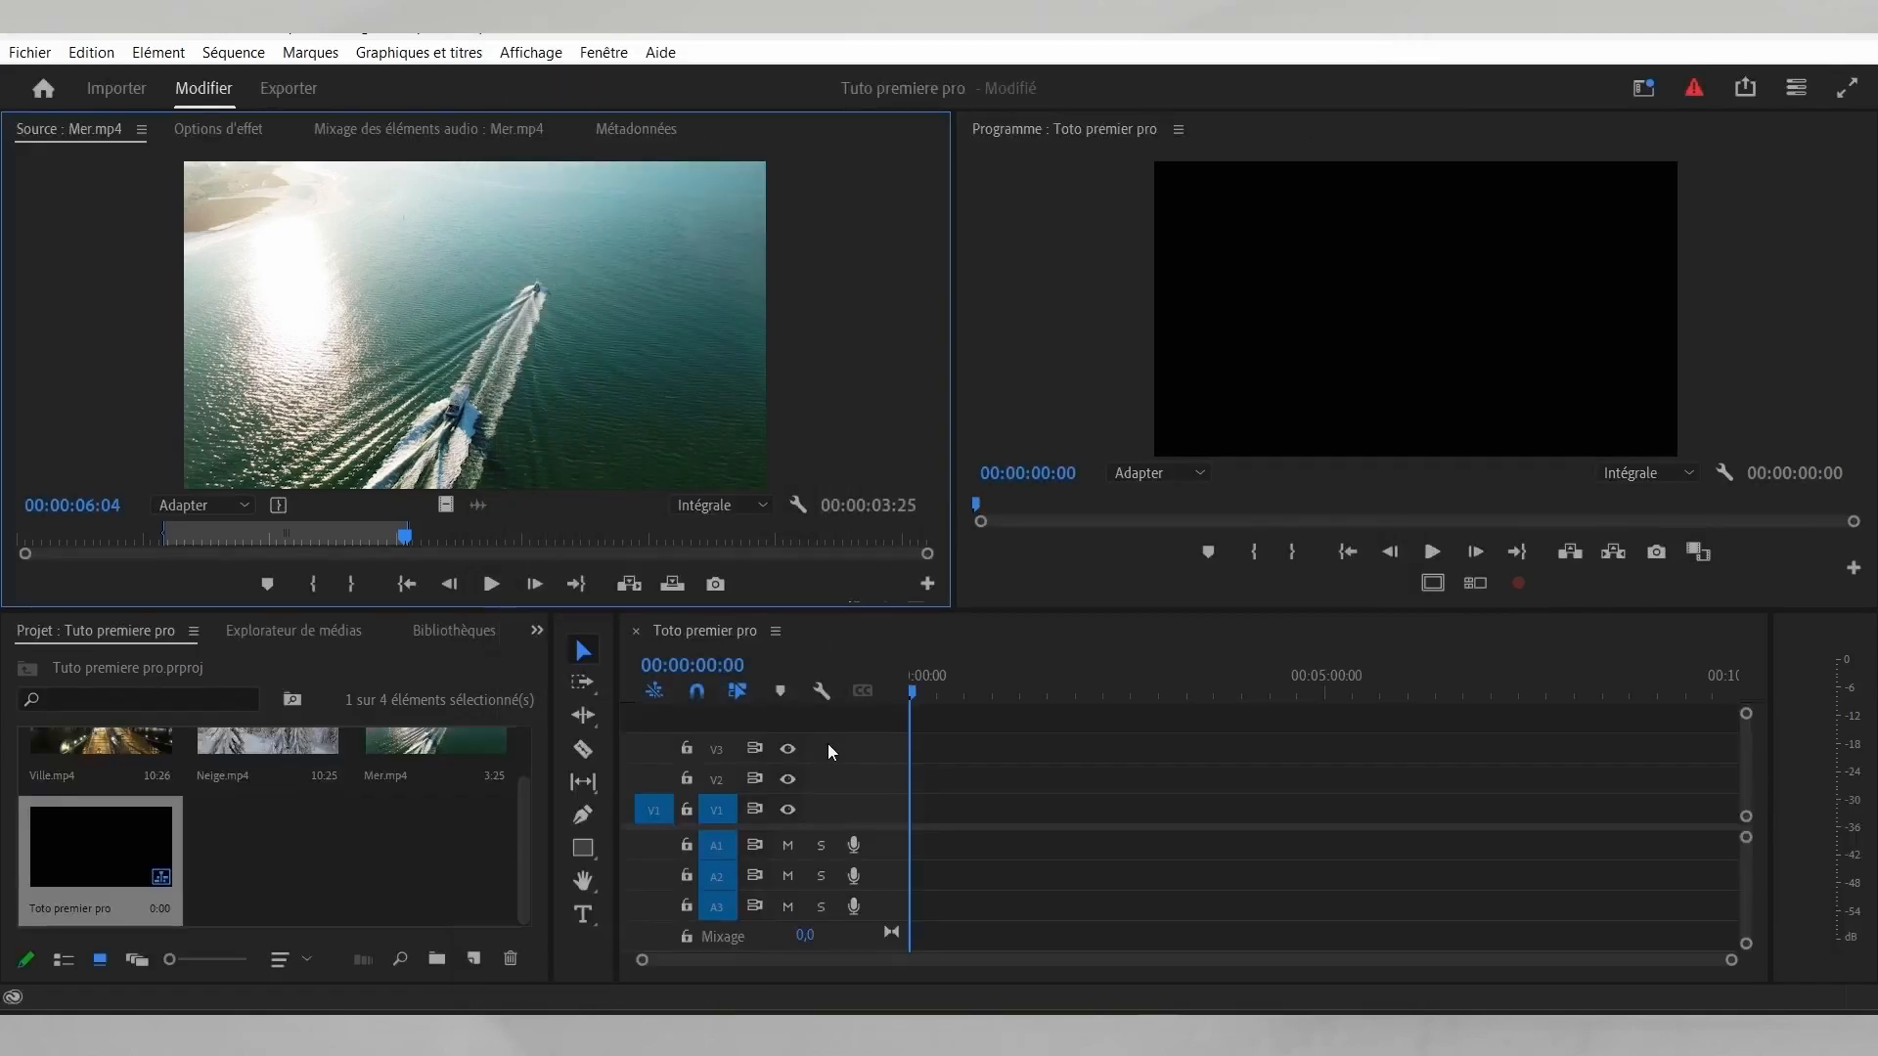
Step: Place the marked section of Mer.mp4 at the start of video track V1 and scrub the sequence to 00:00:02:15
{"action": "left_click", "coordinate": [348, 691]}
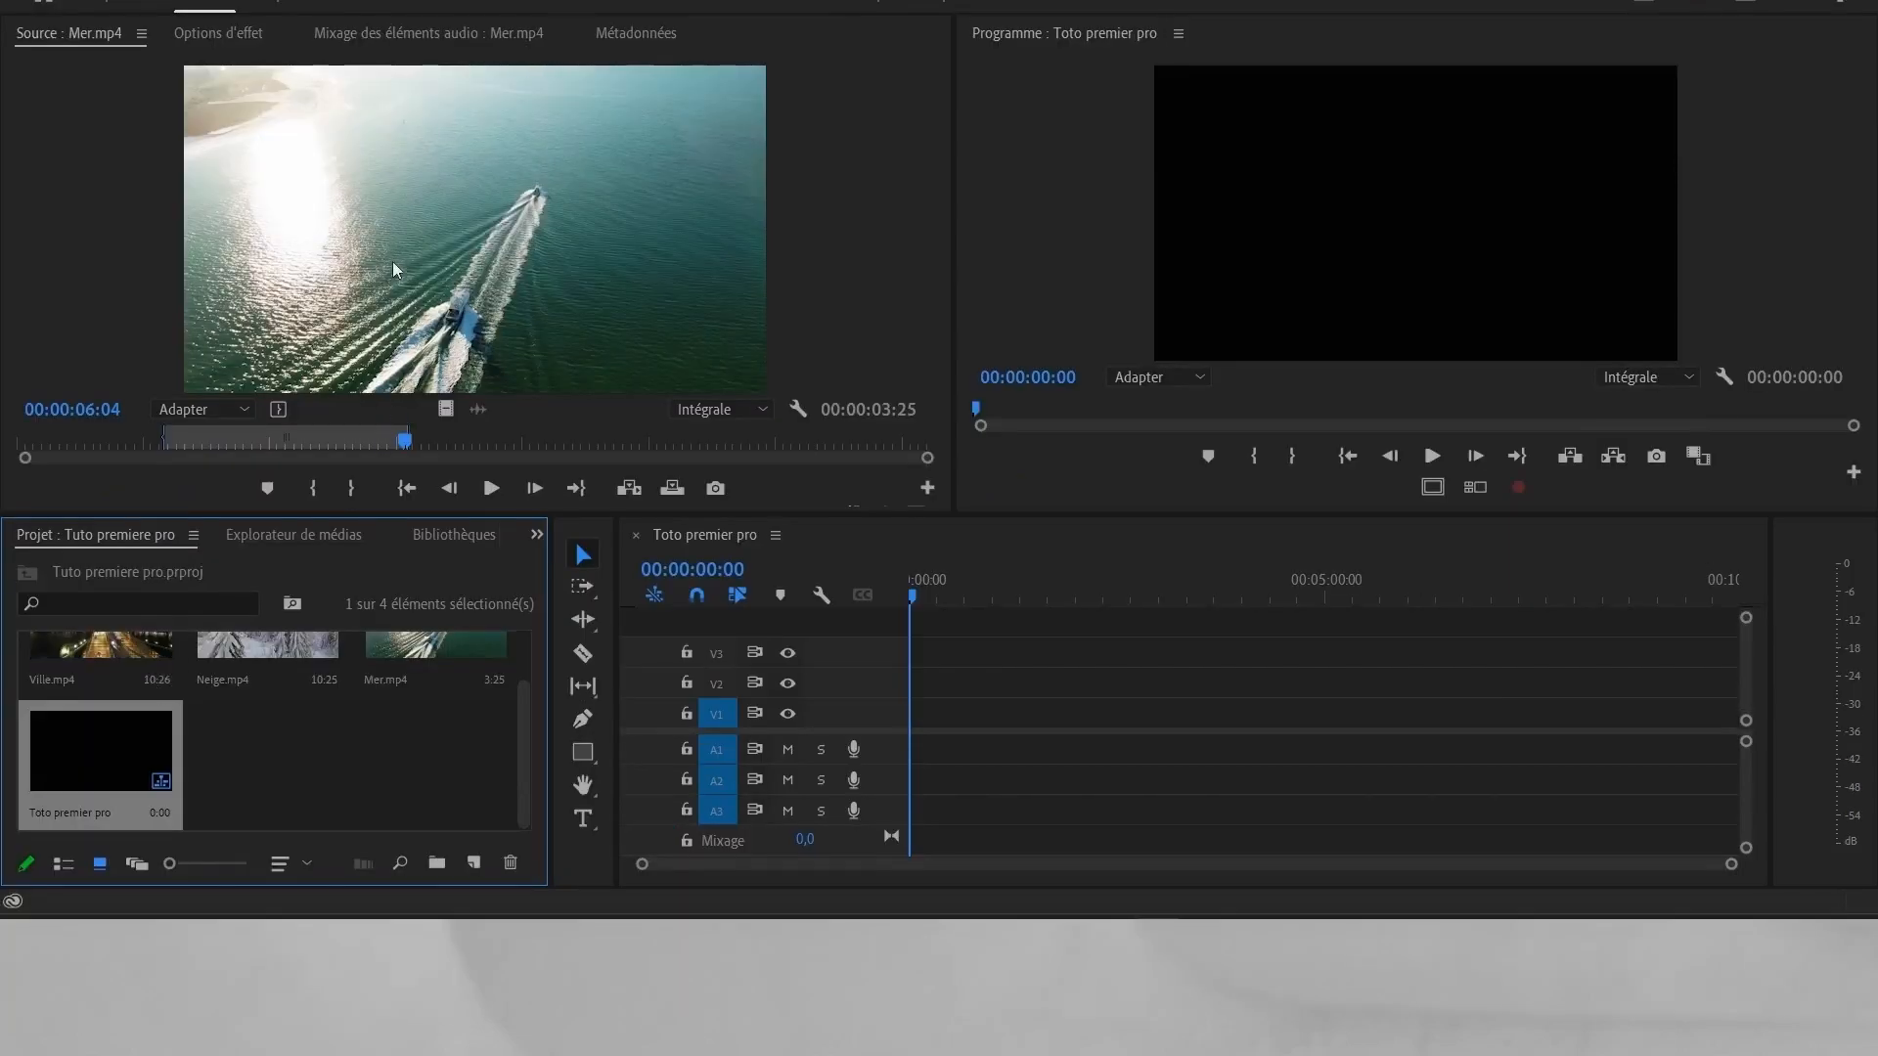
{"action": "left_click_drag", "start_coordinate": [390, 181], "coordinate": [917, 812]}
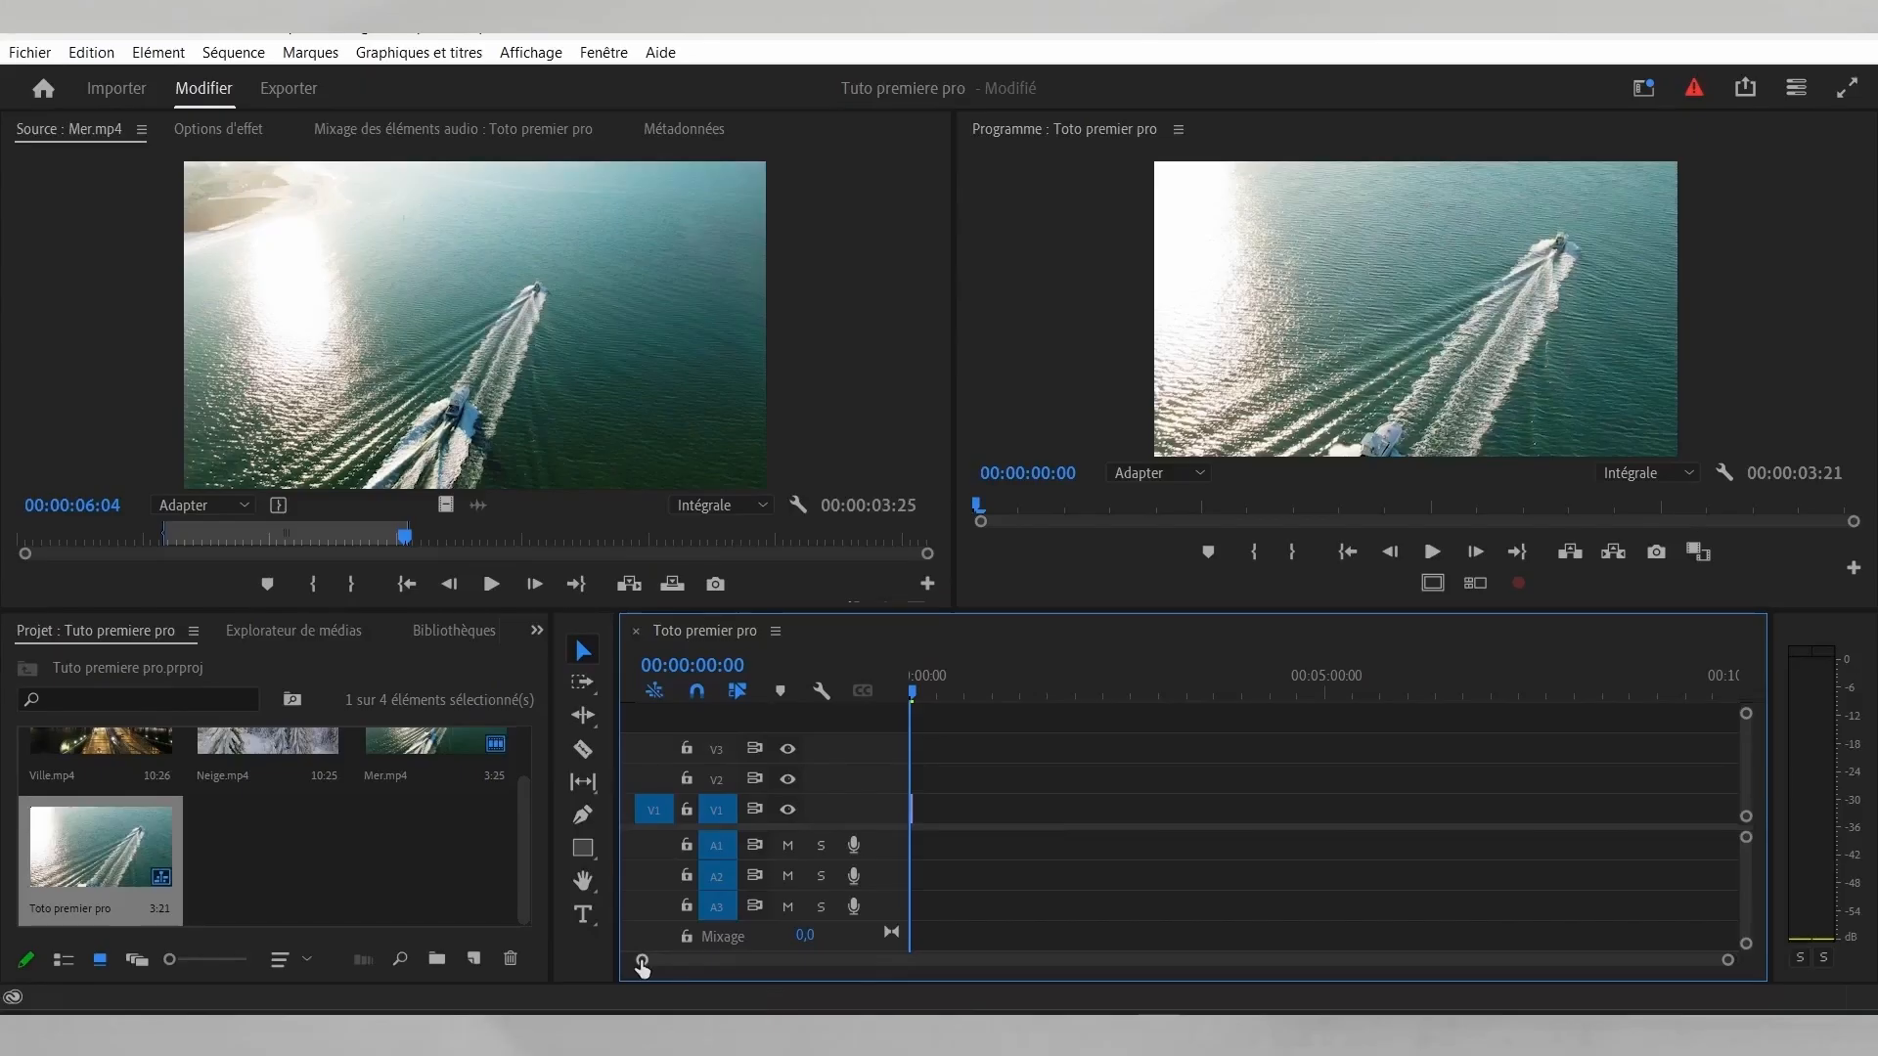
{"action": "scroll", "coordinate": [1073, 951], "scroll_direction": "up", "scroll_amount": 8}
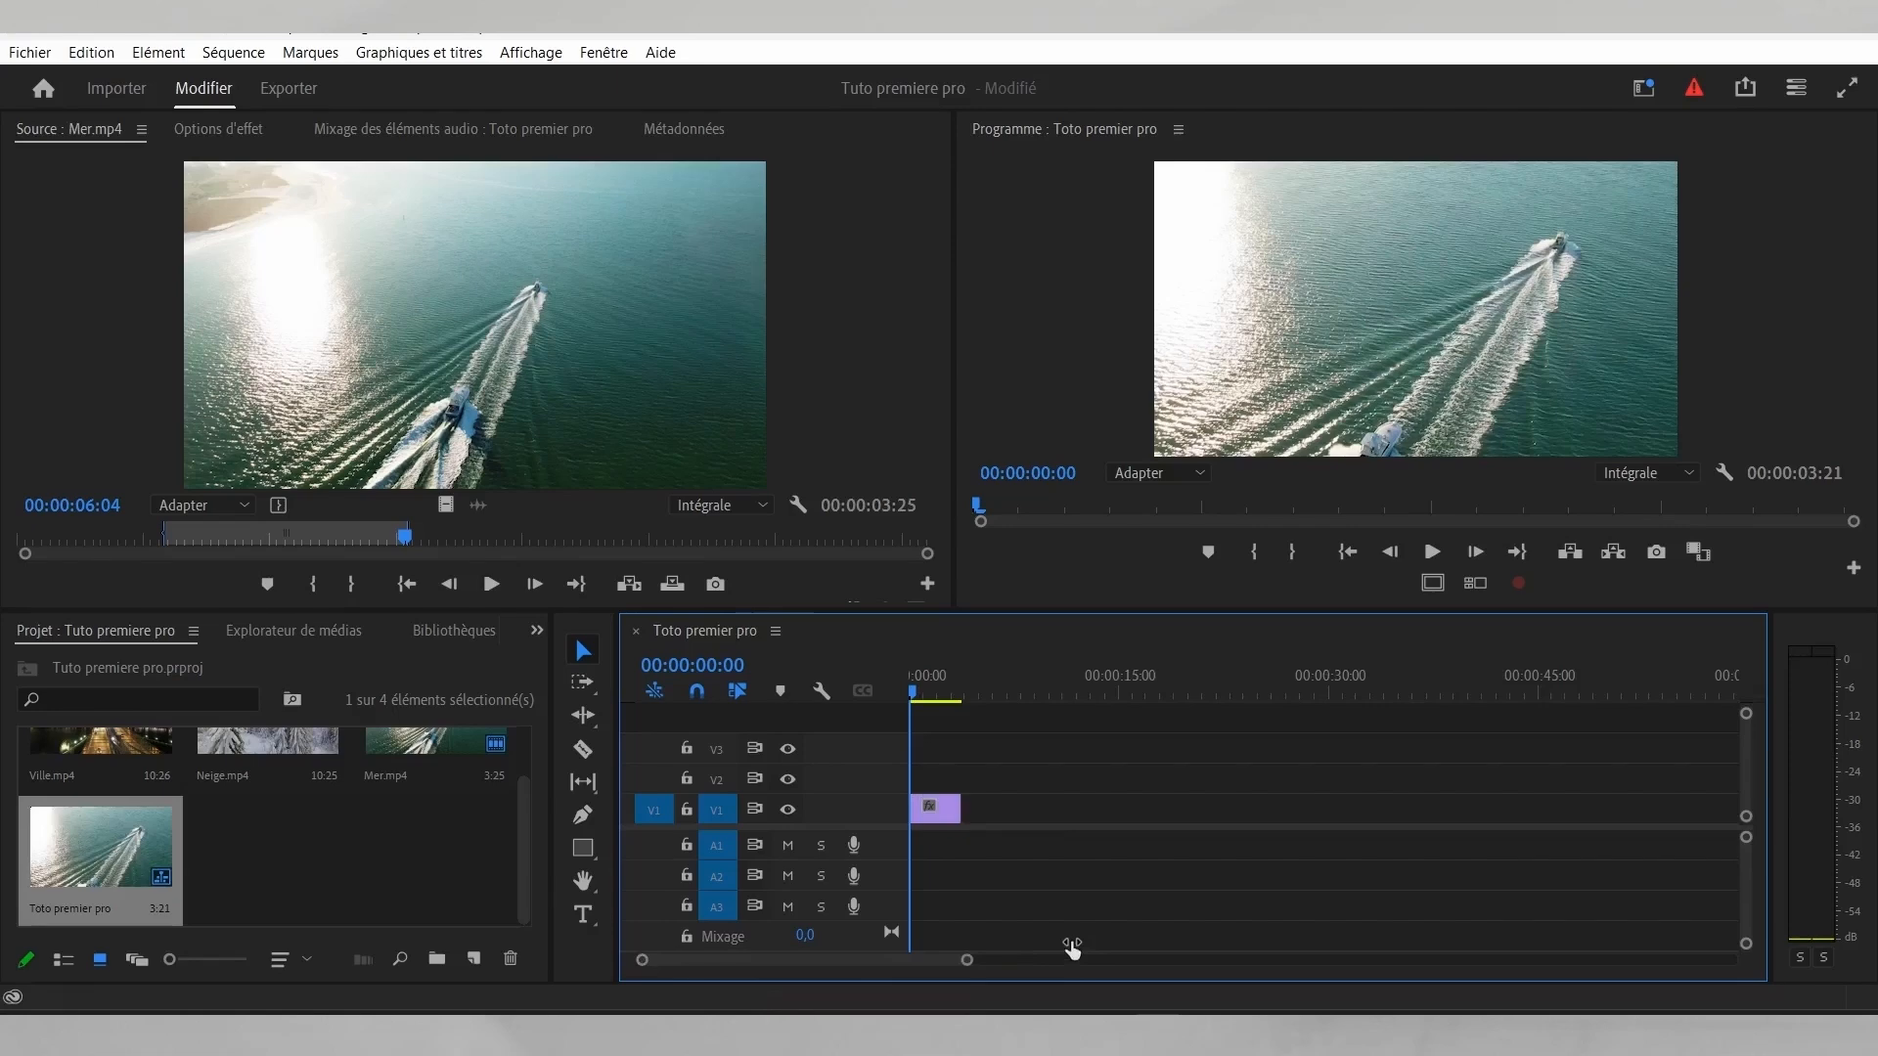
{"action": "left_click", "coordinate": [917, 692]}
{"action": "left_click_drag", "start_coordinate": [916, 692], "coordinate": [1102, 733]}
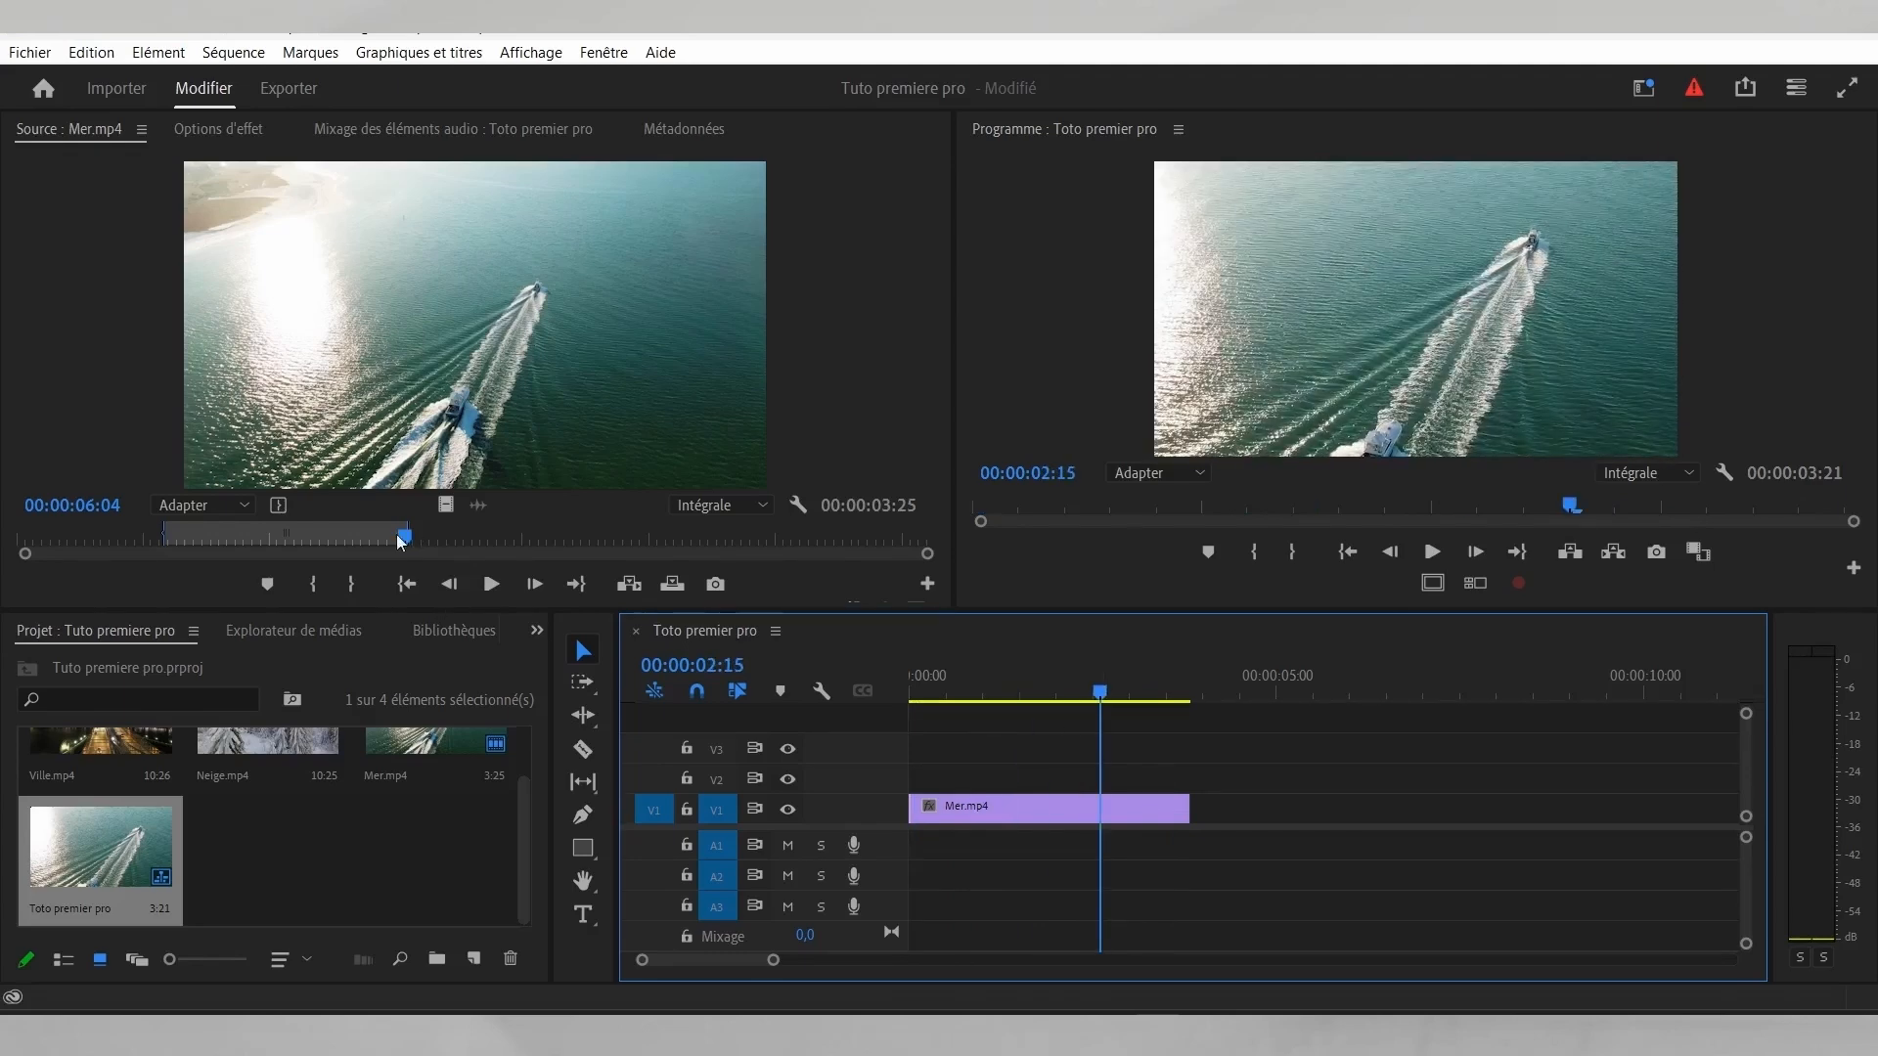
Step: Mark a new section of the source clip Mer.mp4 with the in point at 00:00:11:14 and the out point at 00:00:13:18
{"action": "left_click_drag", "start_coordinate": [427, 541], "coordinate": [743, 535]}
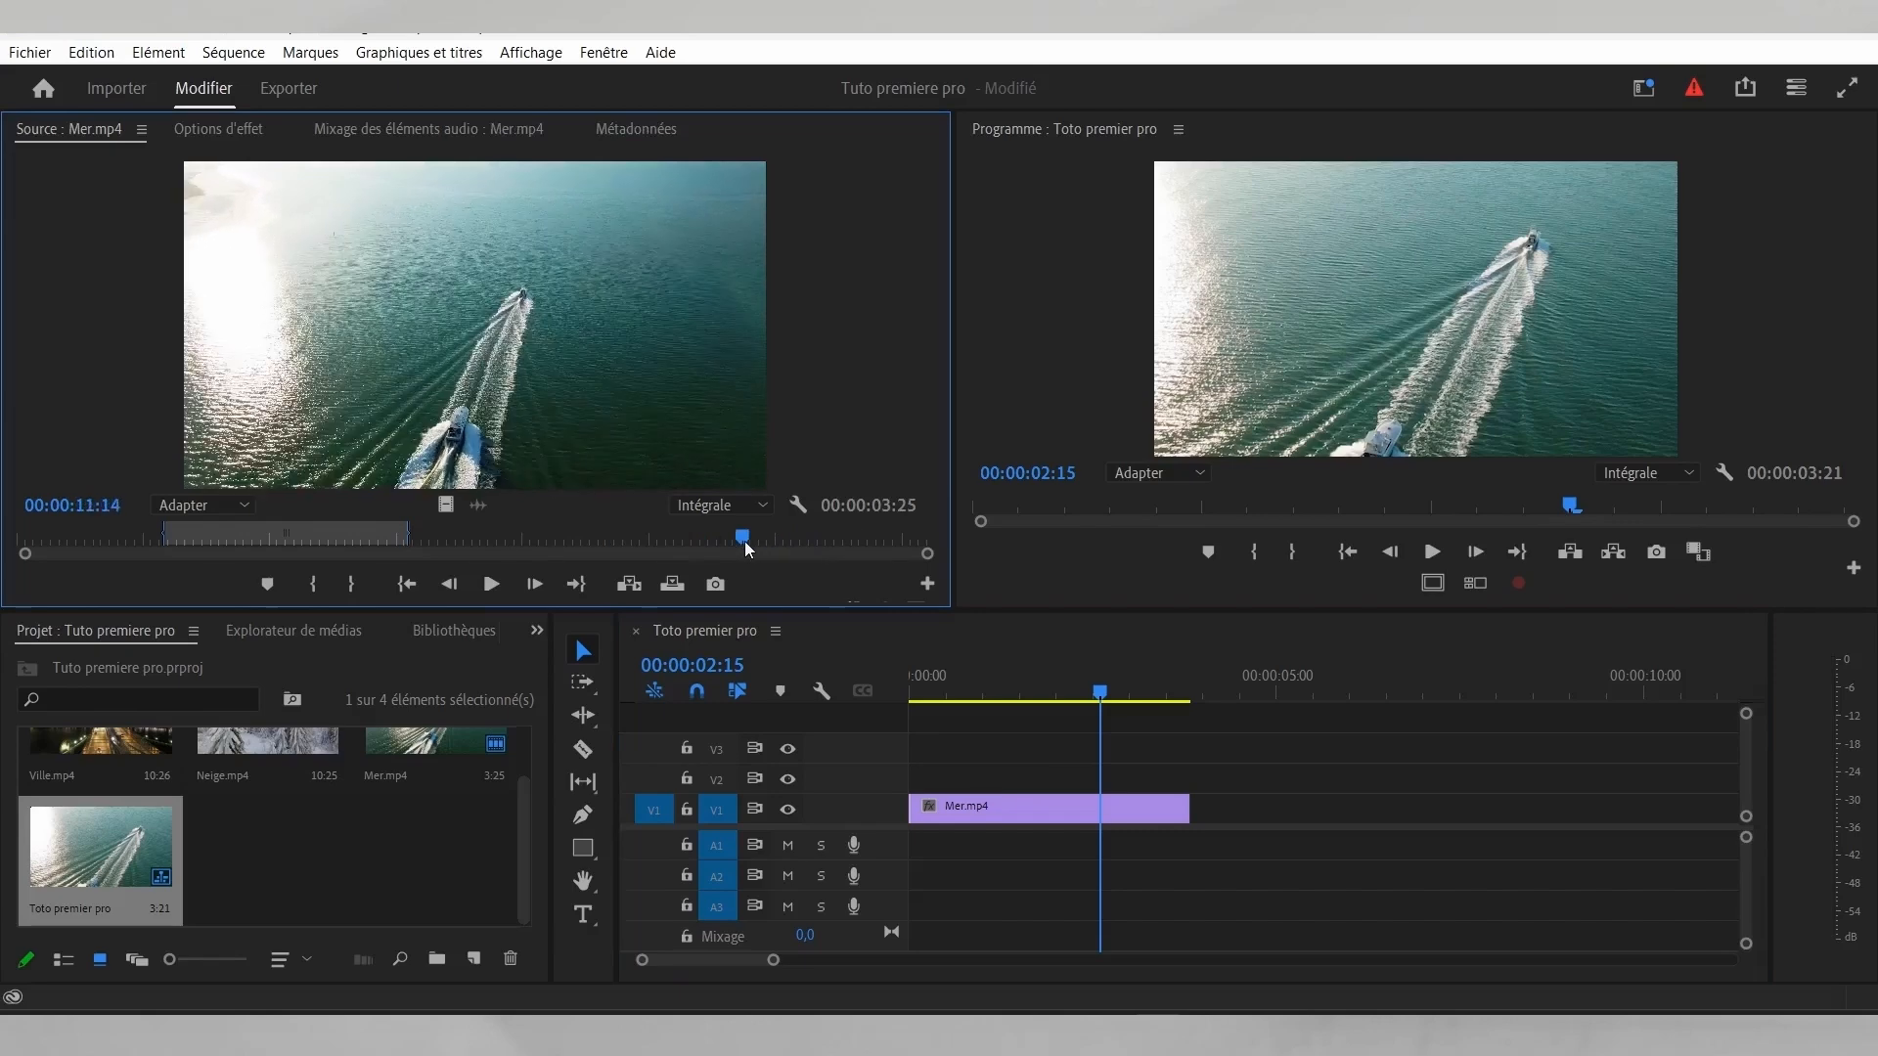
{"action": "left_click", "coordinate": [313, 585]}
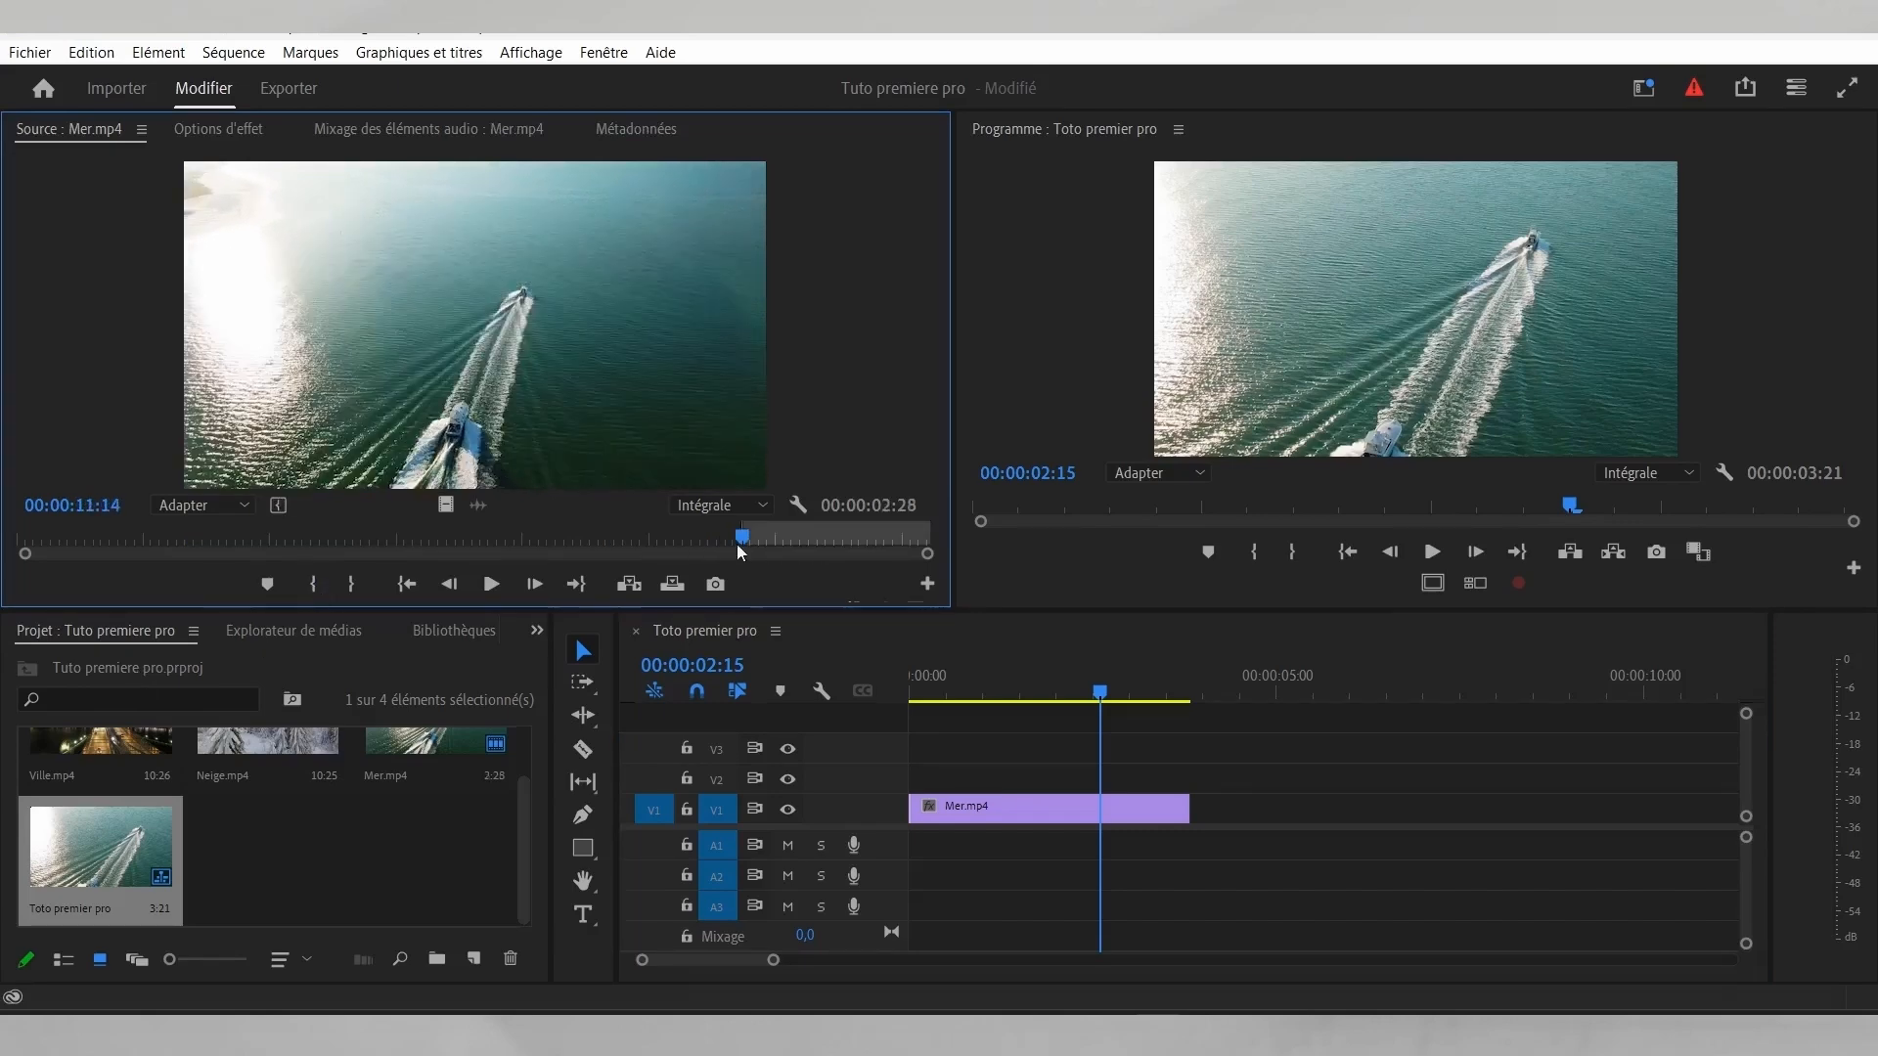
{"action": "left_click_drag", "start_coordinate": [741, 537], "coordinate": [876, 537]}
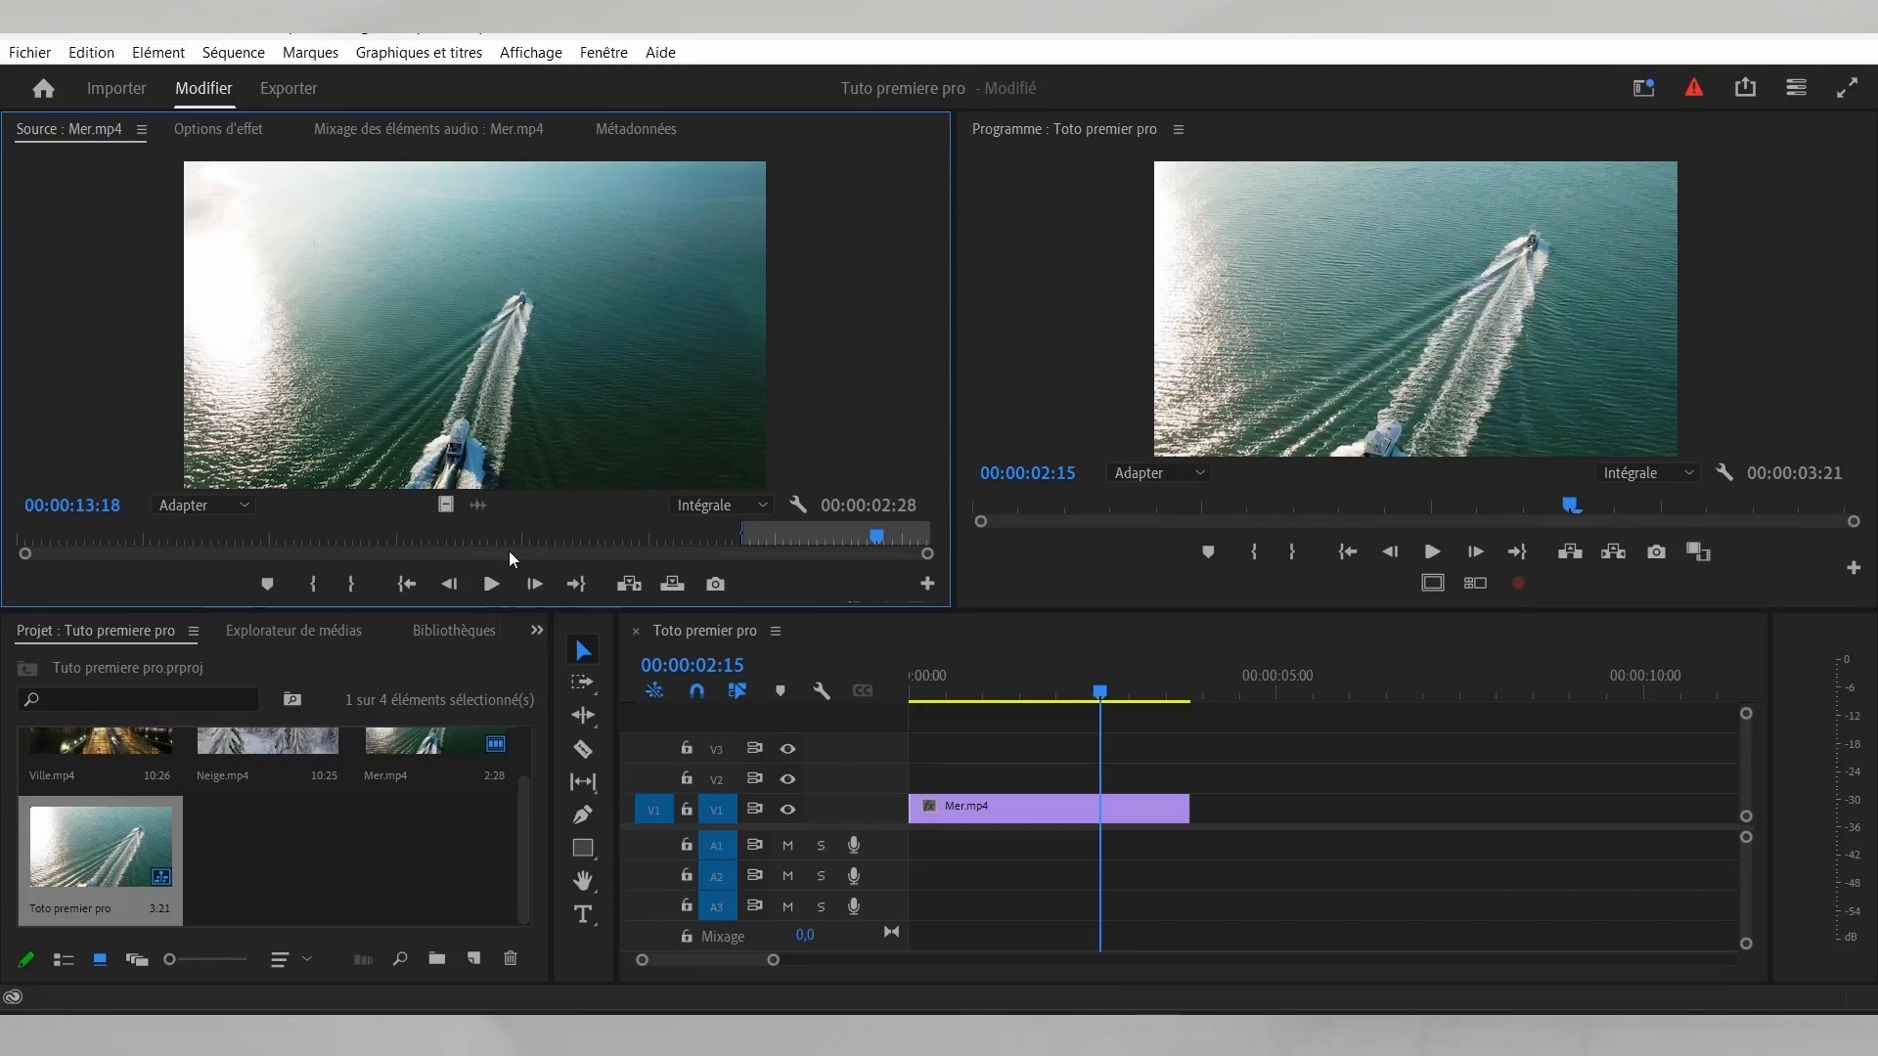
{"action": "key", "text": "o"}
Step: Add the newly marked Mer.mp4 section to V1 directly after the first clip and scrub across the cut to 00:00:04:02
{"action": "left_click_drag", "start_coordinate": [450, 262], "coordinate": [1021, 570]}
{"action": "left_click_drag", "start_coordinate": [1023, 570], "coordinate": [1245, 795]}
{"action": "left_click", "coordinate": [1178, 700]}
{"action": "left_click_drag", "start_coordinate": [1177, 706], "coordinate": [1207, 740]}
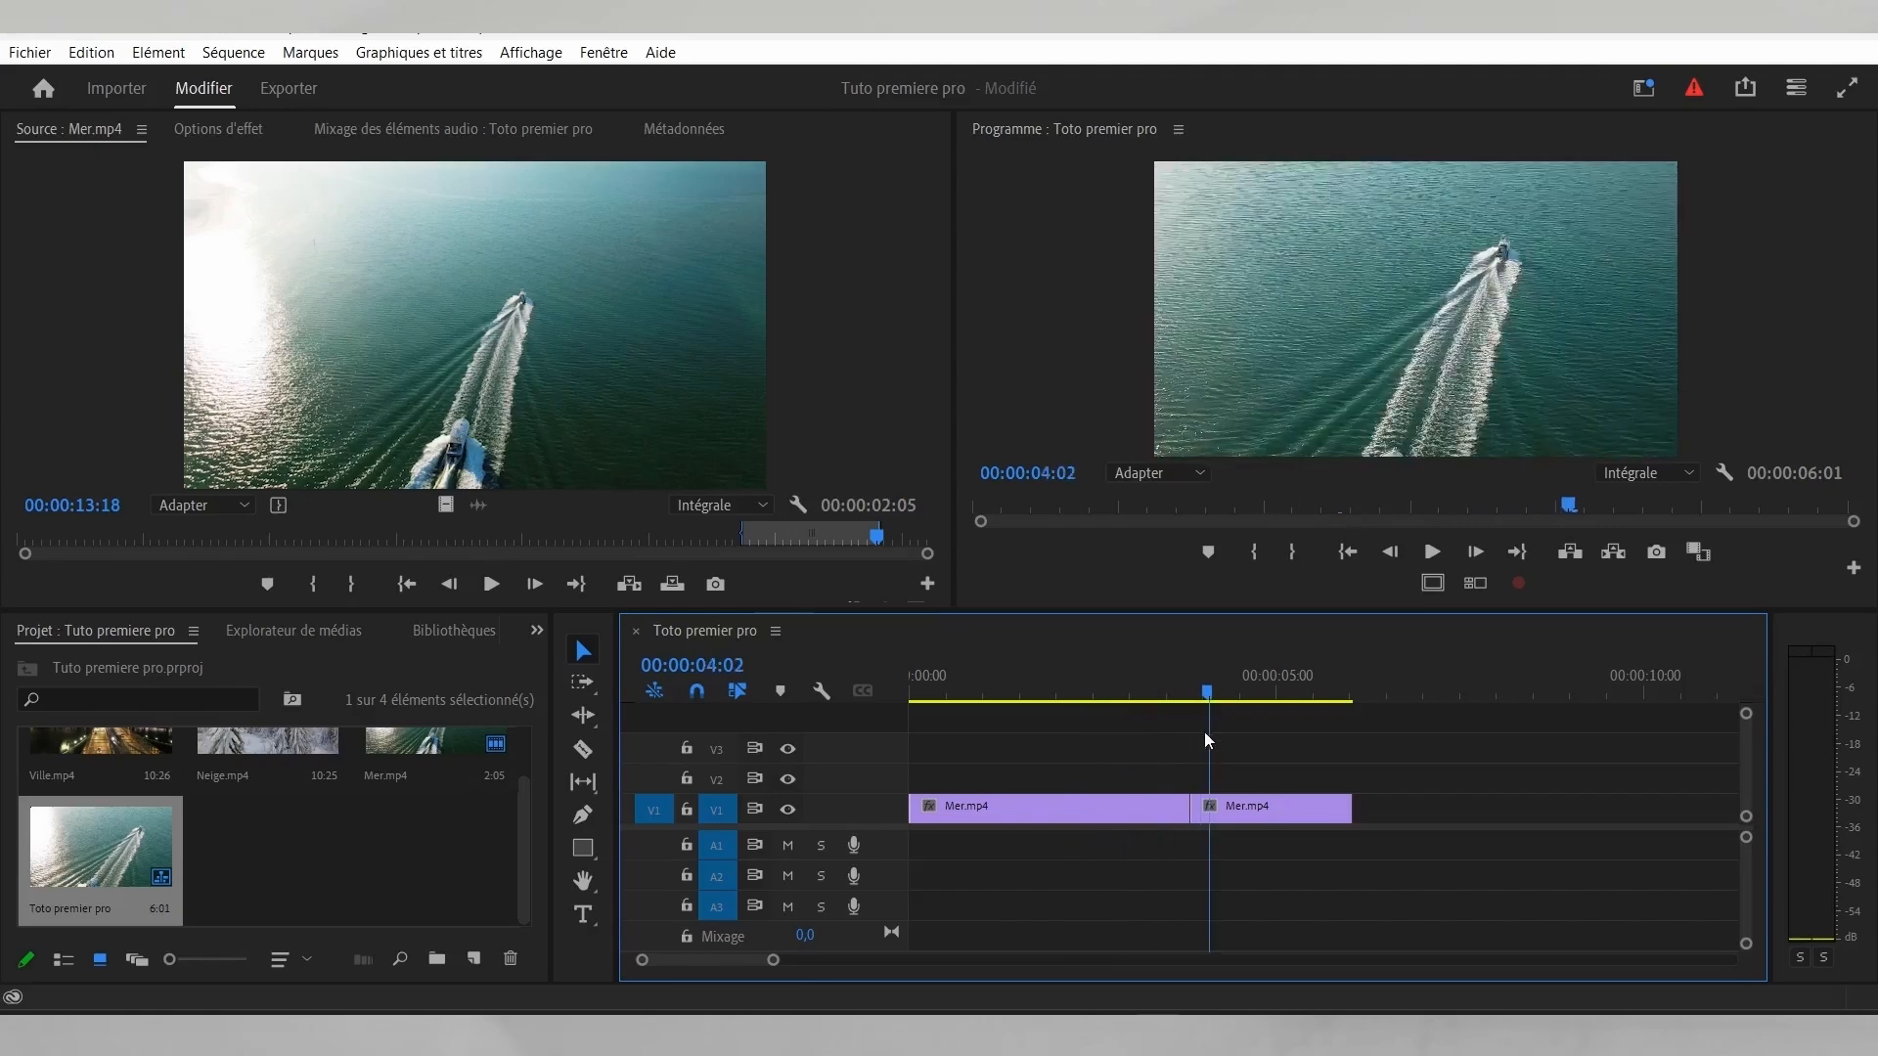
Step: Load Ville.mp4 for source viewing and mark a section with the in point at 00:00:02:28 and the out point at 00:00:05:14
{"action": "left_click_drag", "start_coordinate": [524, 831], "coordinate": [524, 783]}
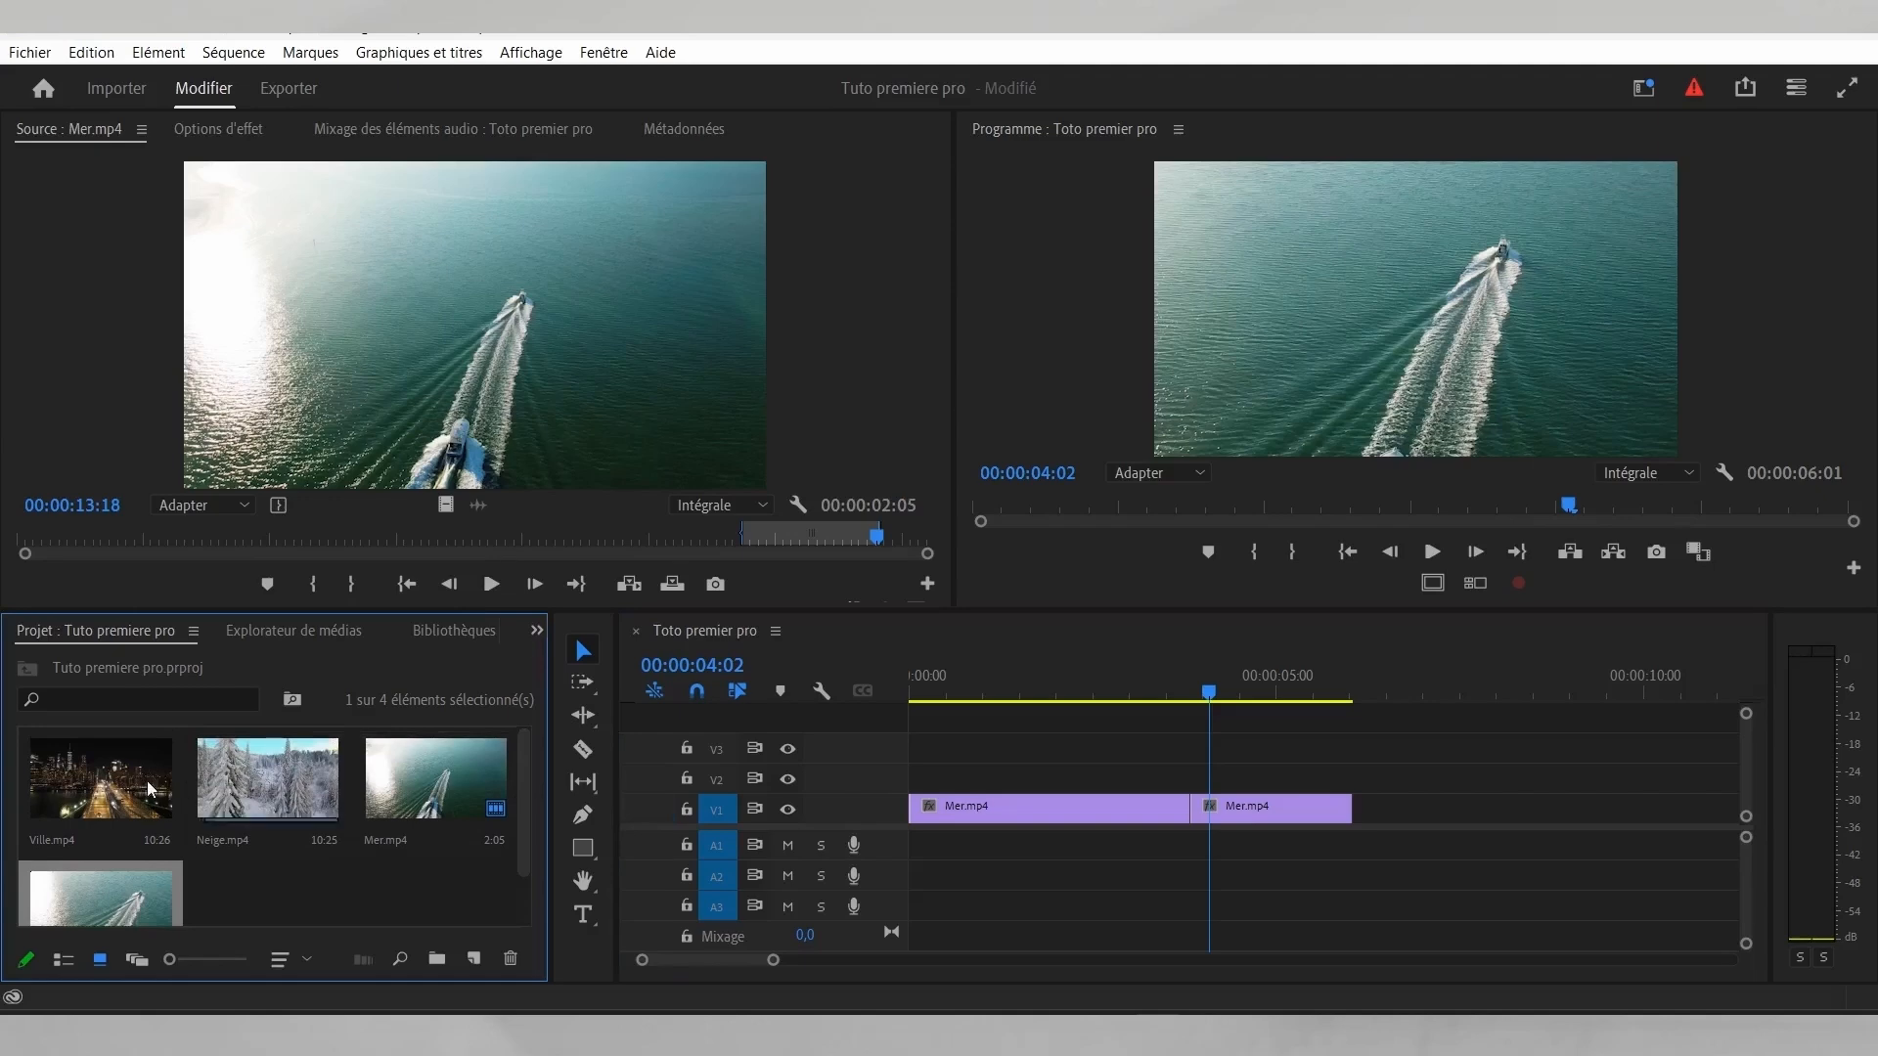
{"action": "left_click", "coordinate": [113, 777]}
{"action": "double_click", "coordinate": [114, 777]}
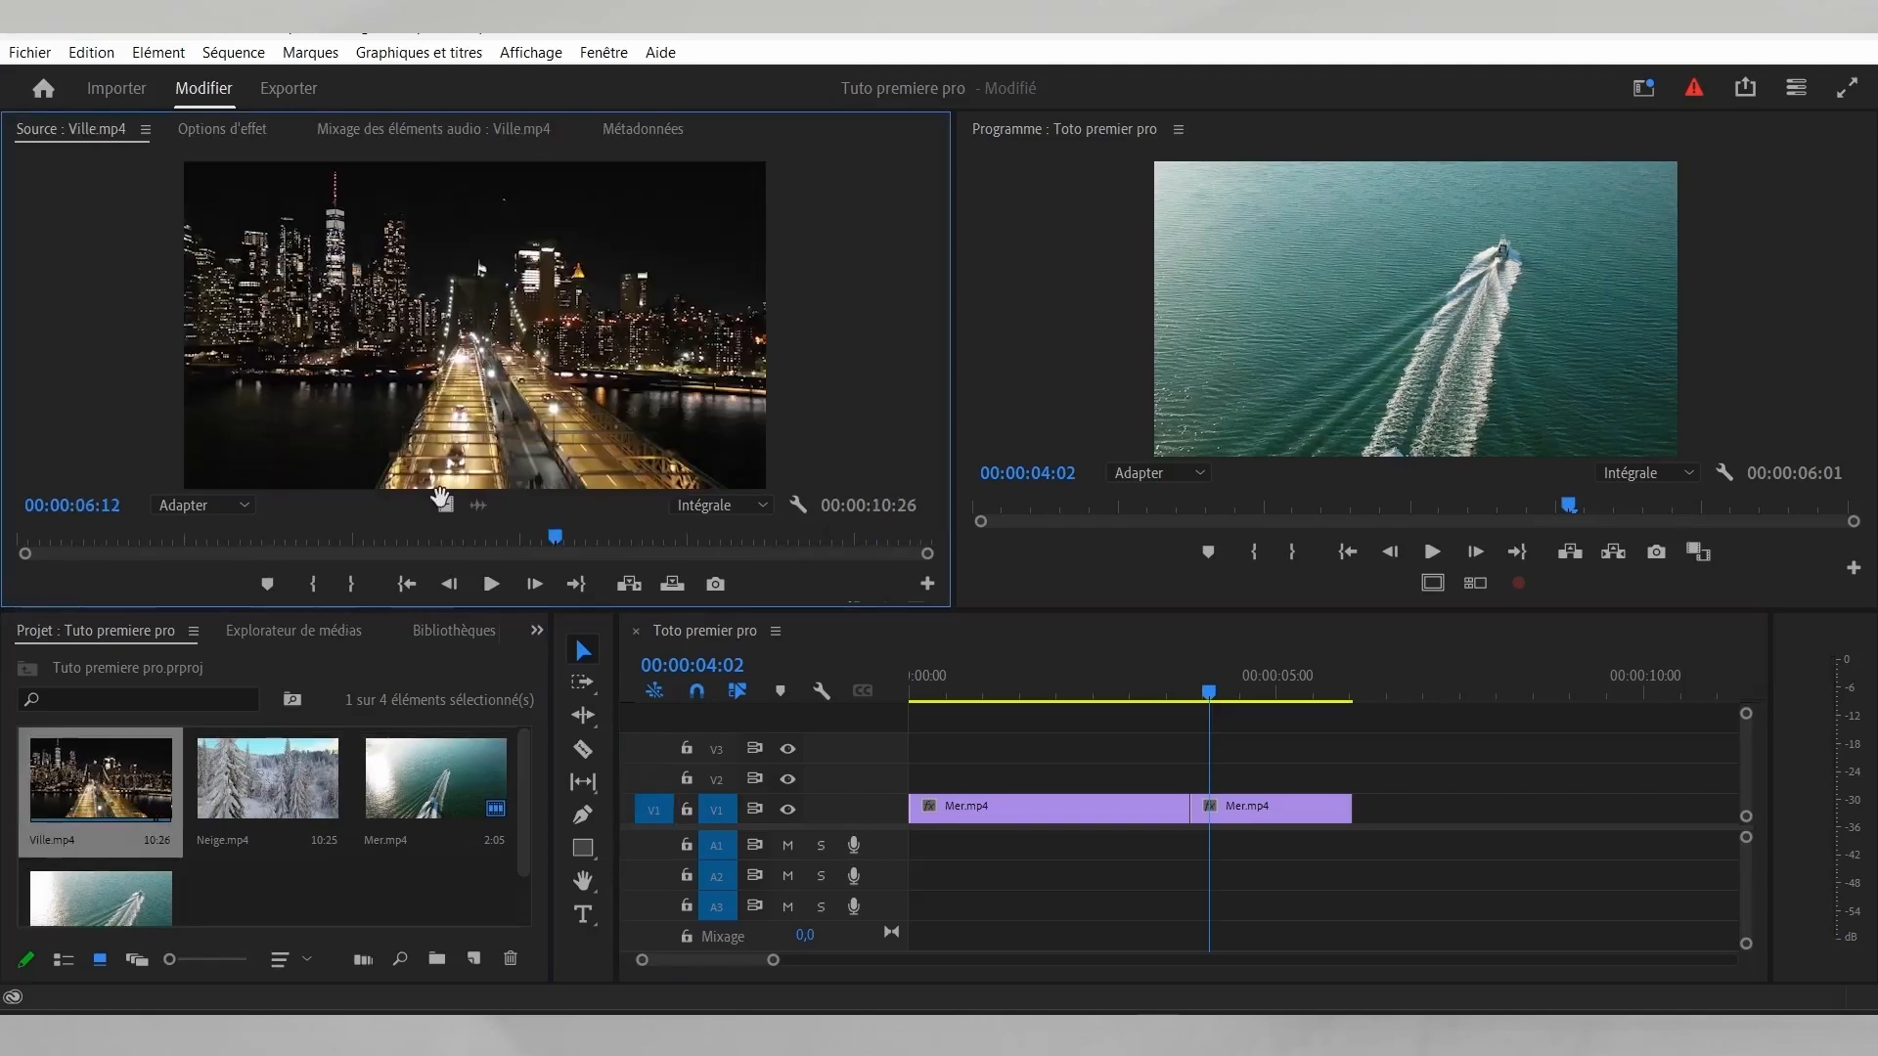
{"action": "left_click_drag", "start_coordinate": [559, 543], "coordinate": [262, 542]}
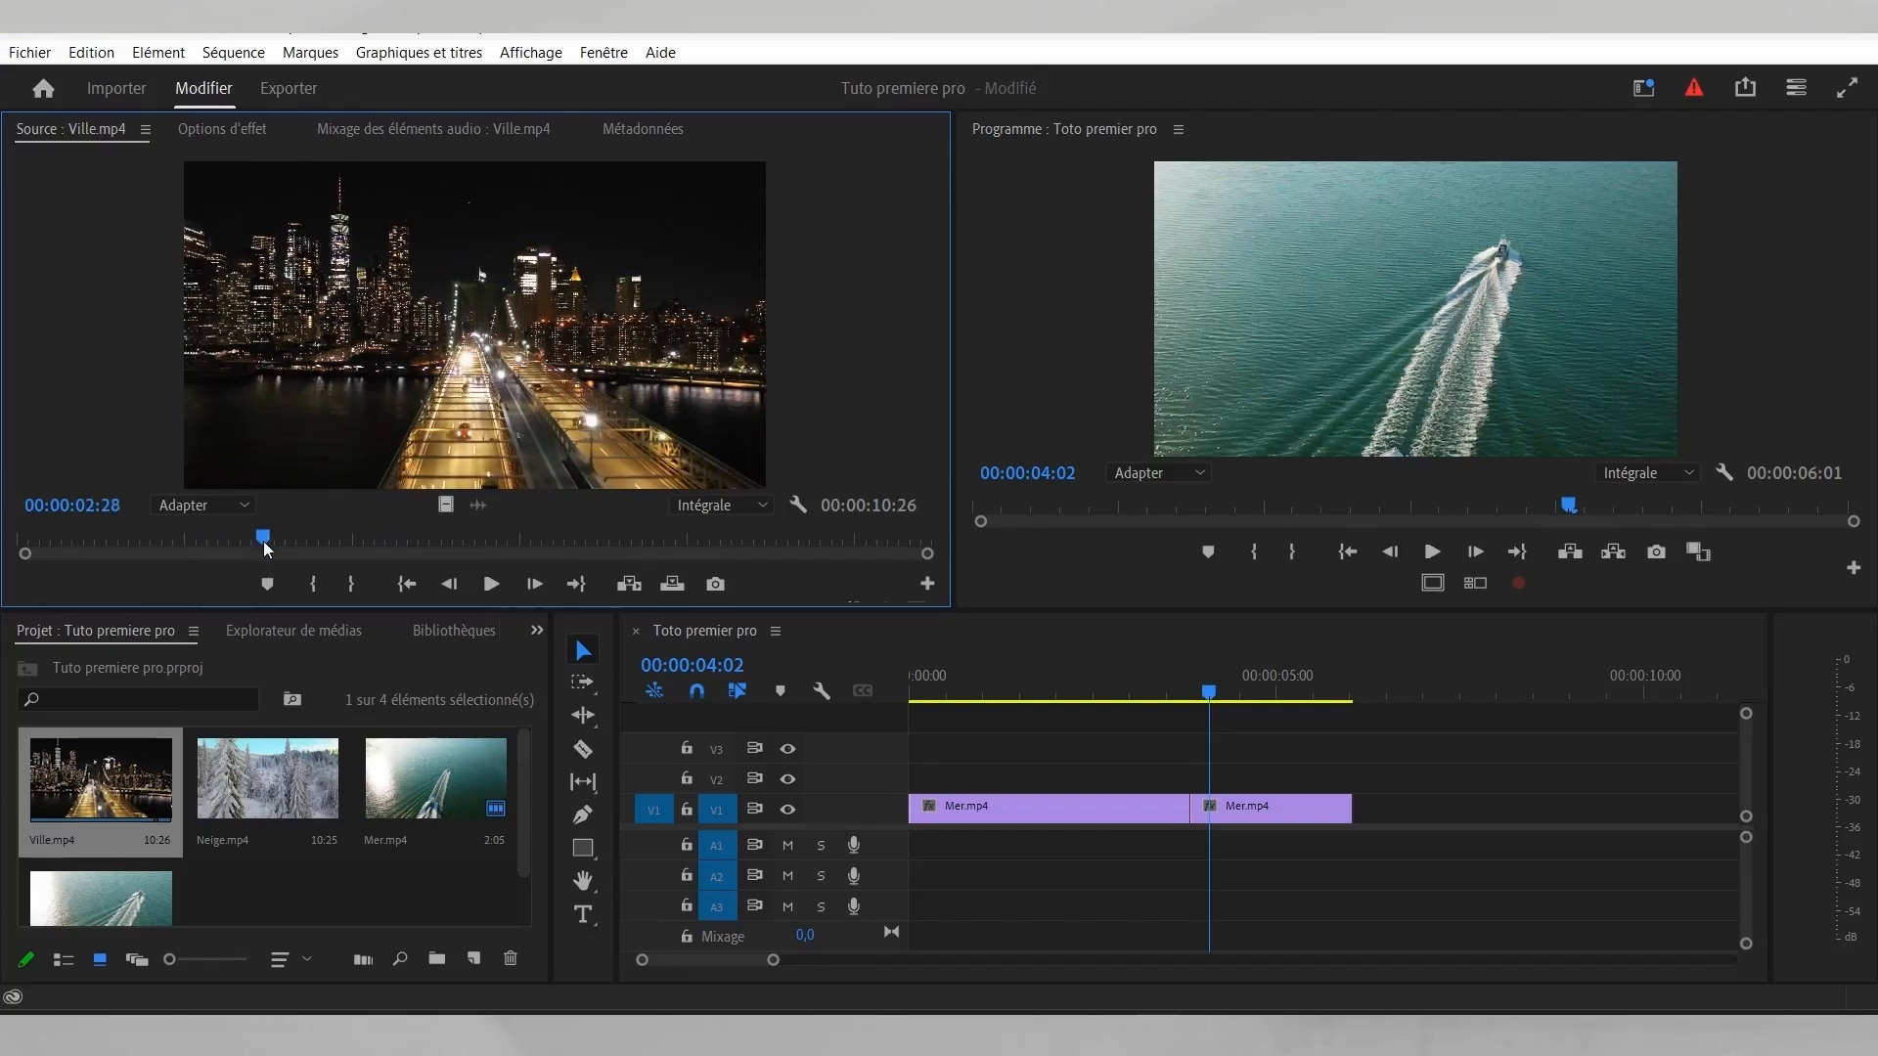
{"action": "key", "text": "i"}
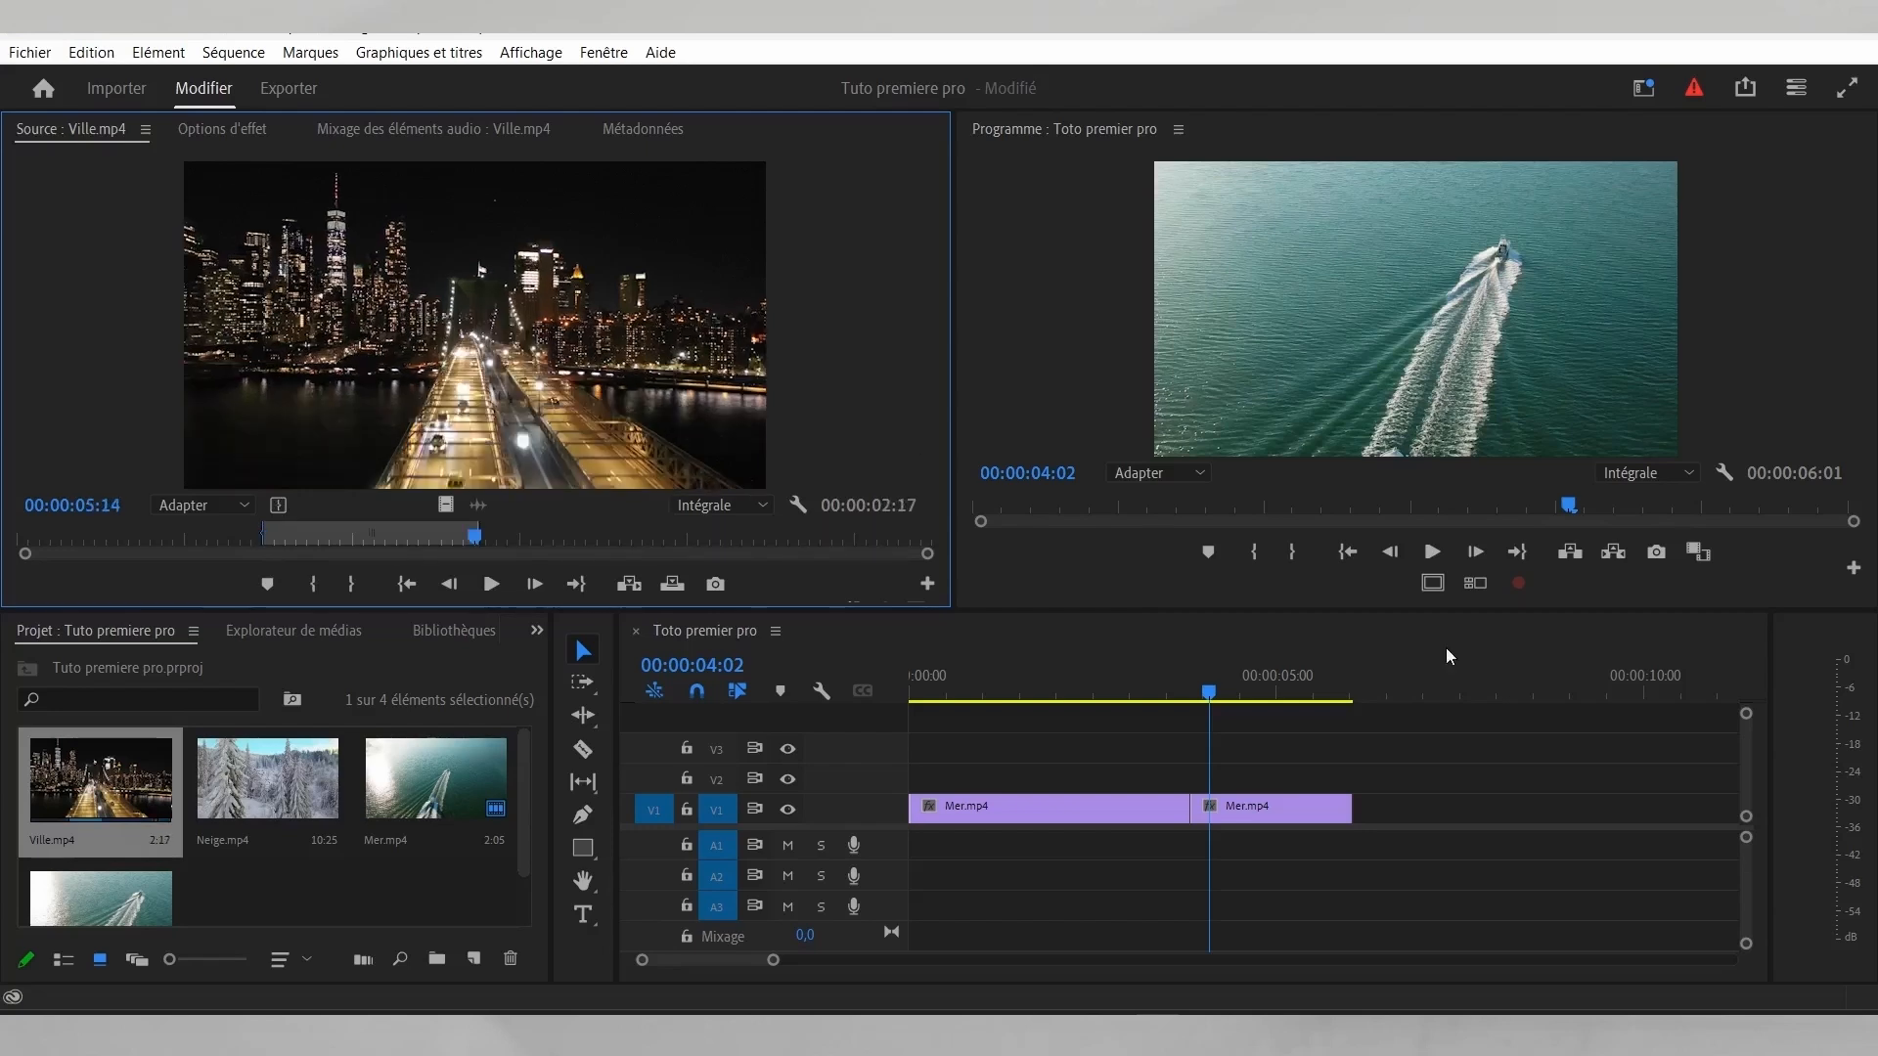
Step: Add the marked Ville.mp4 section to V1 directly after the second Mer.mp4 clip and scrub across the new cut
{"action": "left_click_drag", "start_coordinate": [792, 963], "coordinate": [821, 968]}
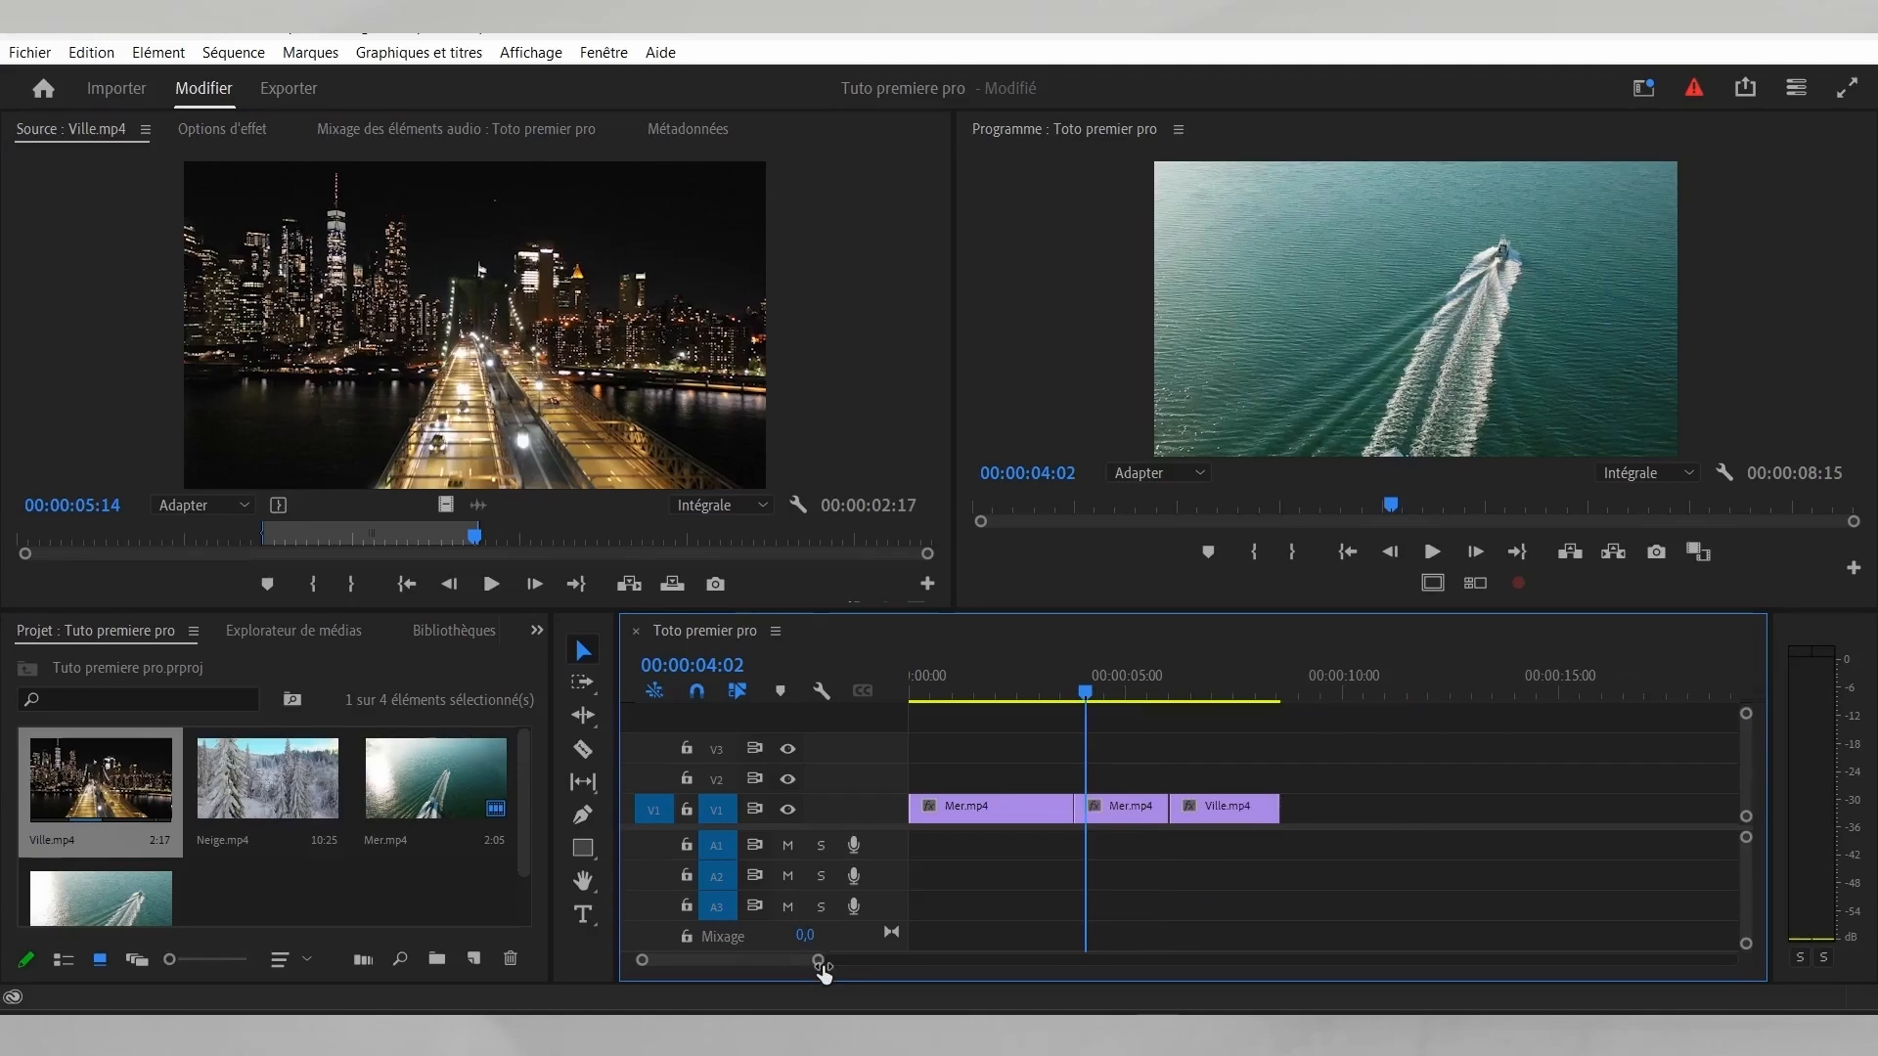
{"action": "left_click_drag", "start_coordinate": [822, 968], "coordinate": [835, 966]}
{"action": "left_click_drag", "start_coordinate": [1067, 695], "coordinate": [1077, 696]}
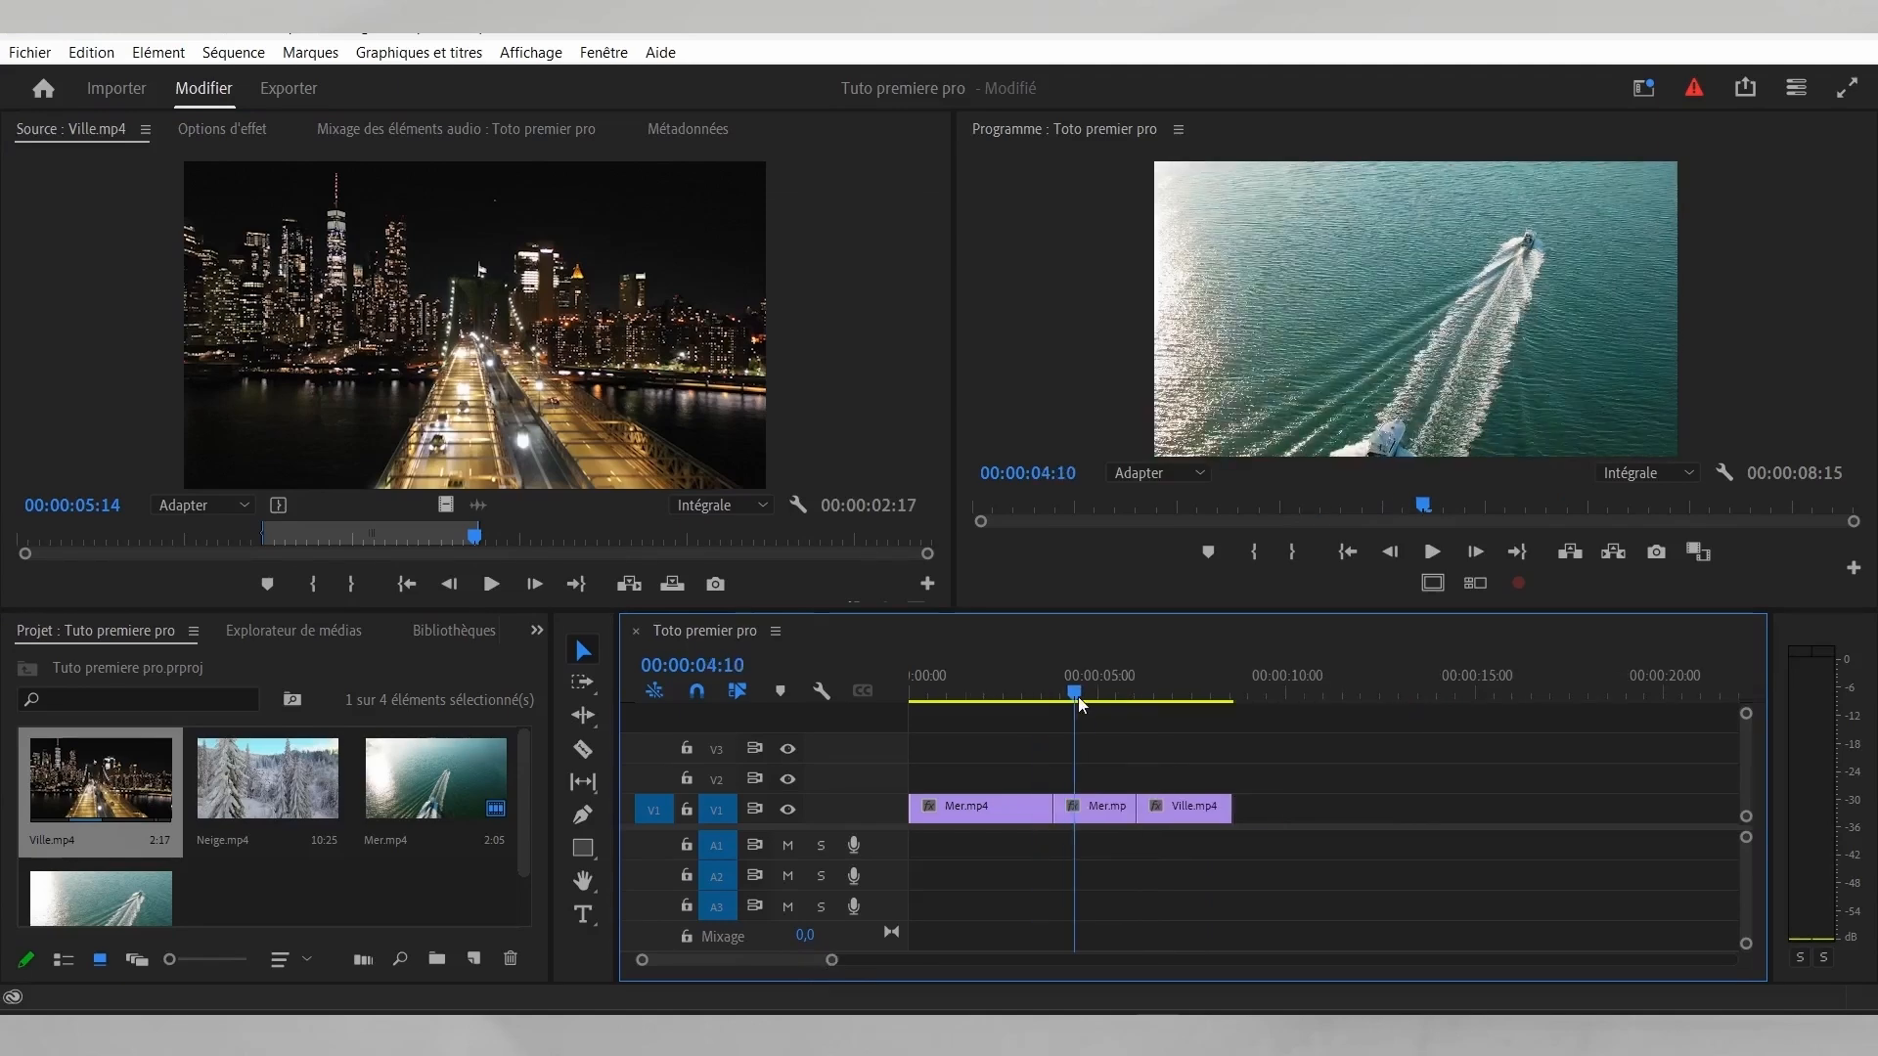
{"action": "left_click_drag", "start_coordinate": [1078, 696], "coordinate": [1222, 708]}
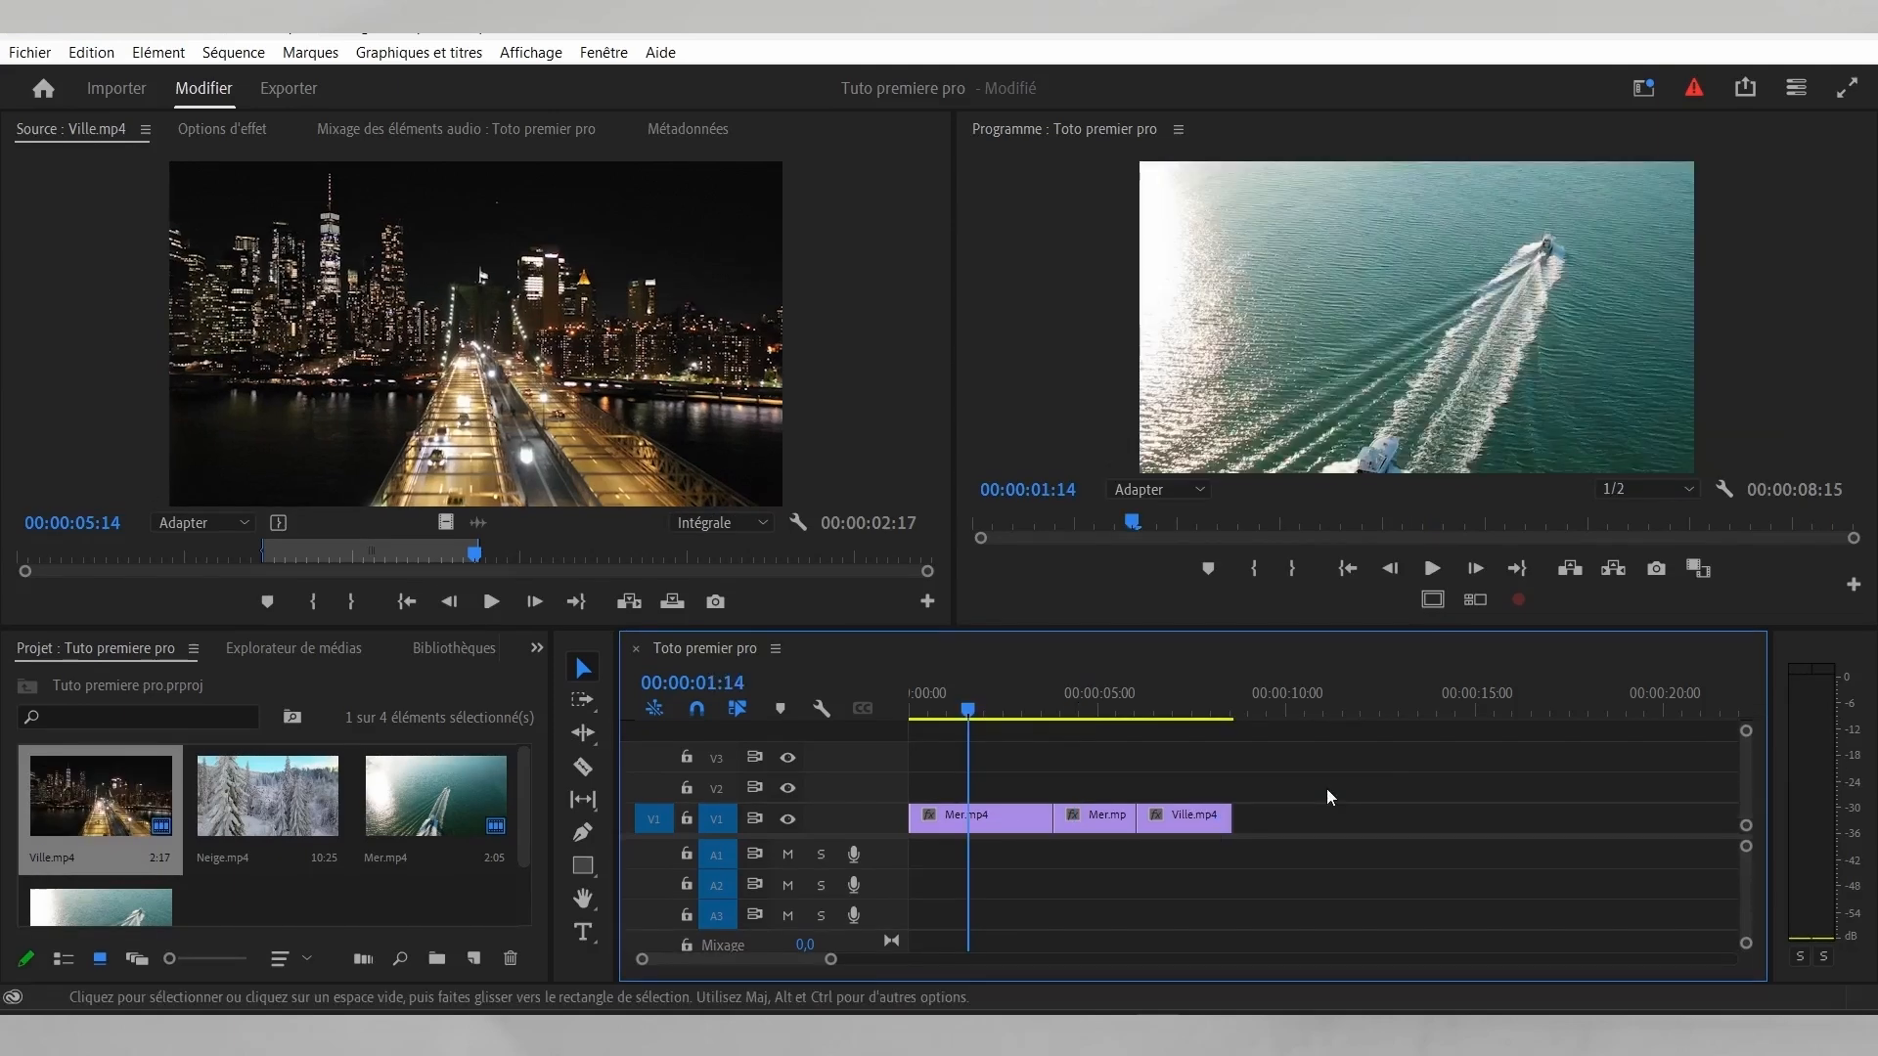
Step: Review the clips assembled on V1 and extend the end of the Ville.mp4 clip to about 00:00:09:16
{"action": "left_click_drag", "start_coordinate": [993, 704], "coordinate": [1002, 704]}
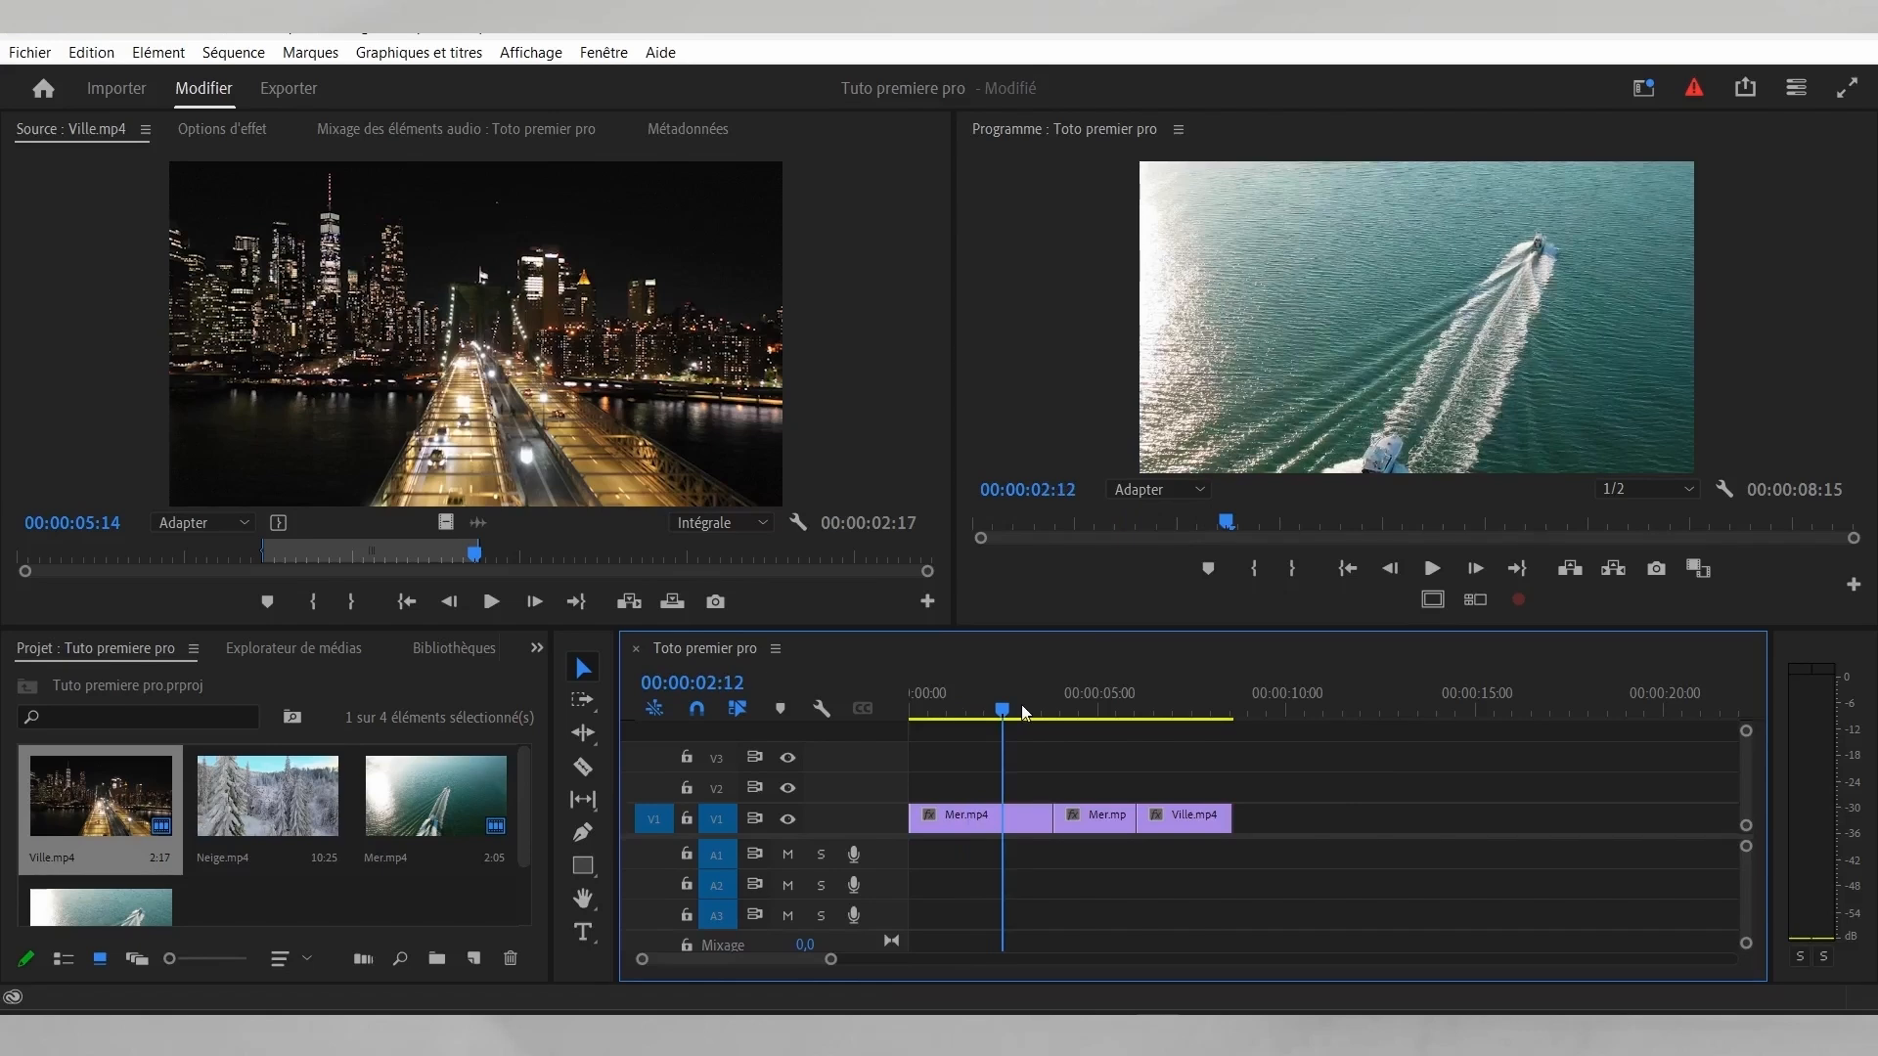
{"action": "left_click_drag", "start_coordinate": [1021, 704], "coordinate": [1159, 724]}
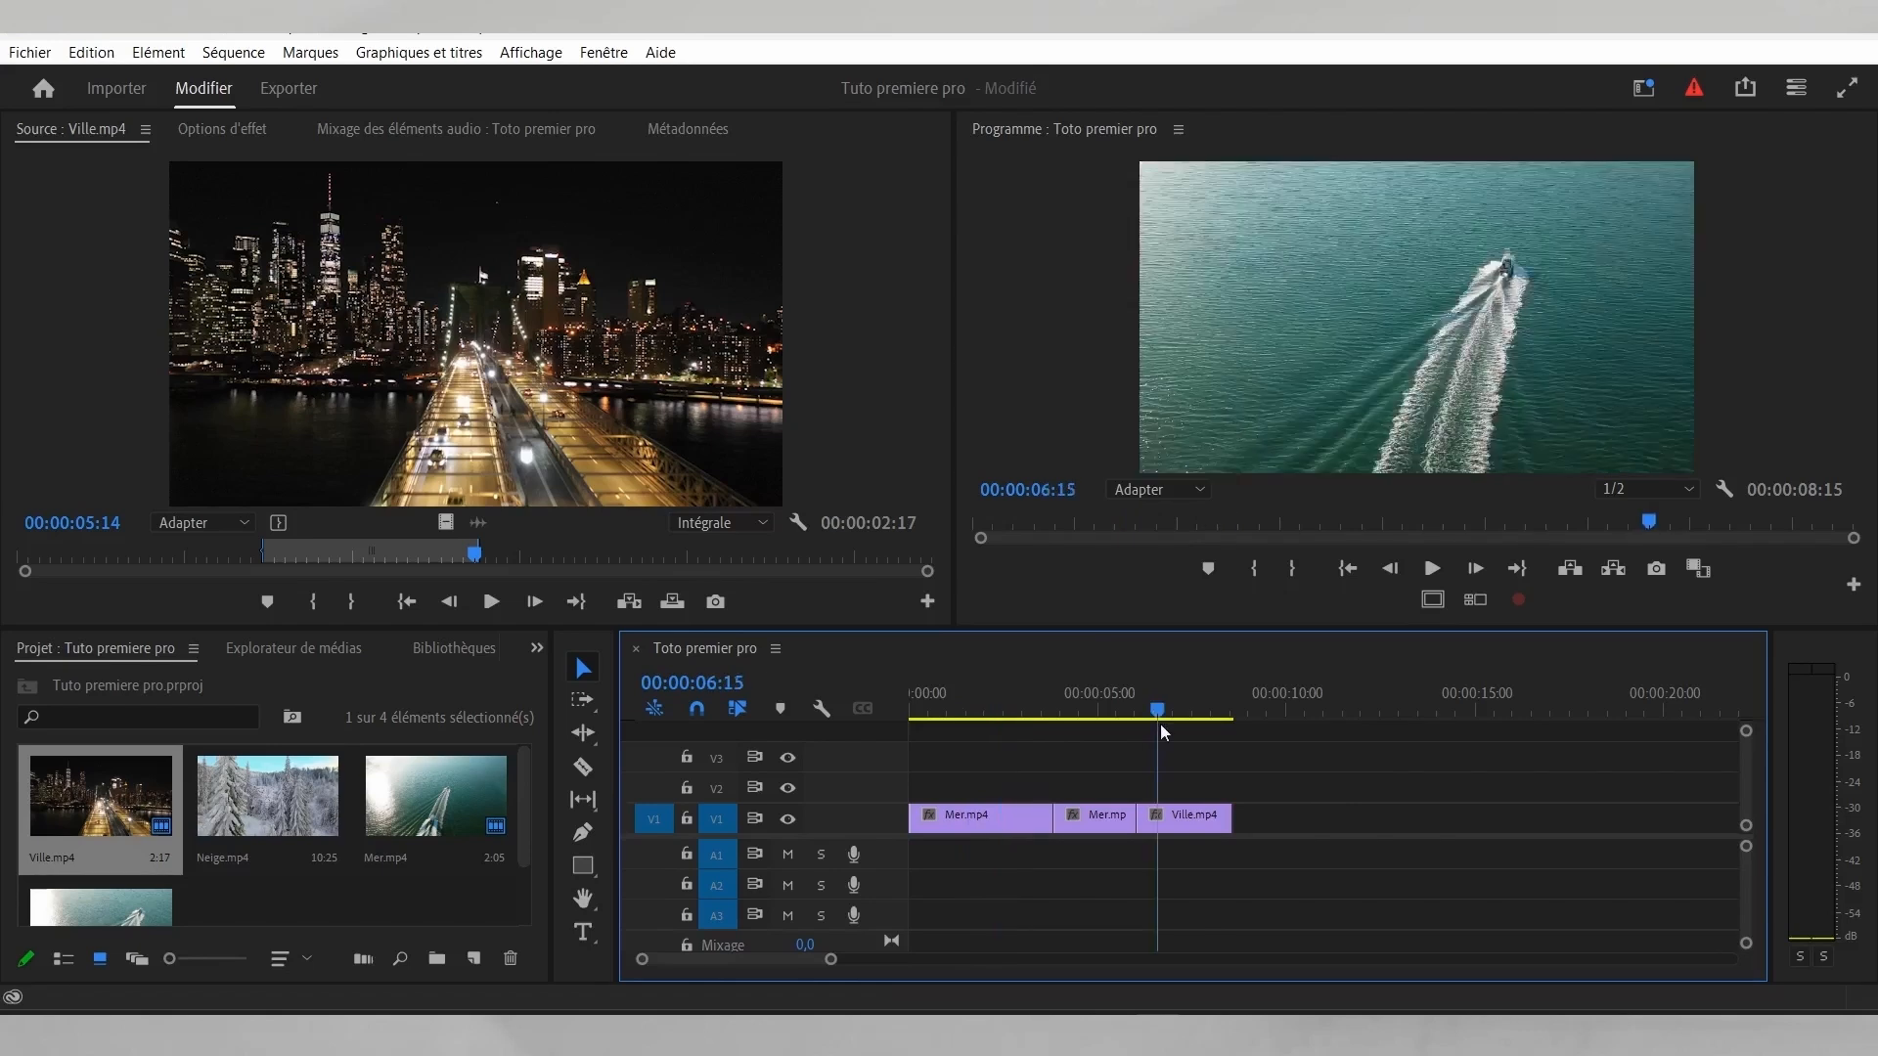
{"action": "left_click_drag", "start_coordinate": [1159, 723], "coordinate": [1186, 723]}
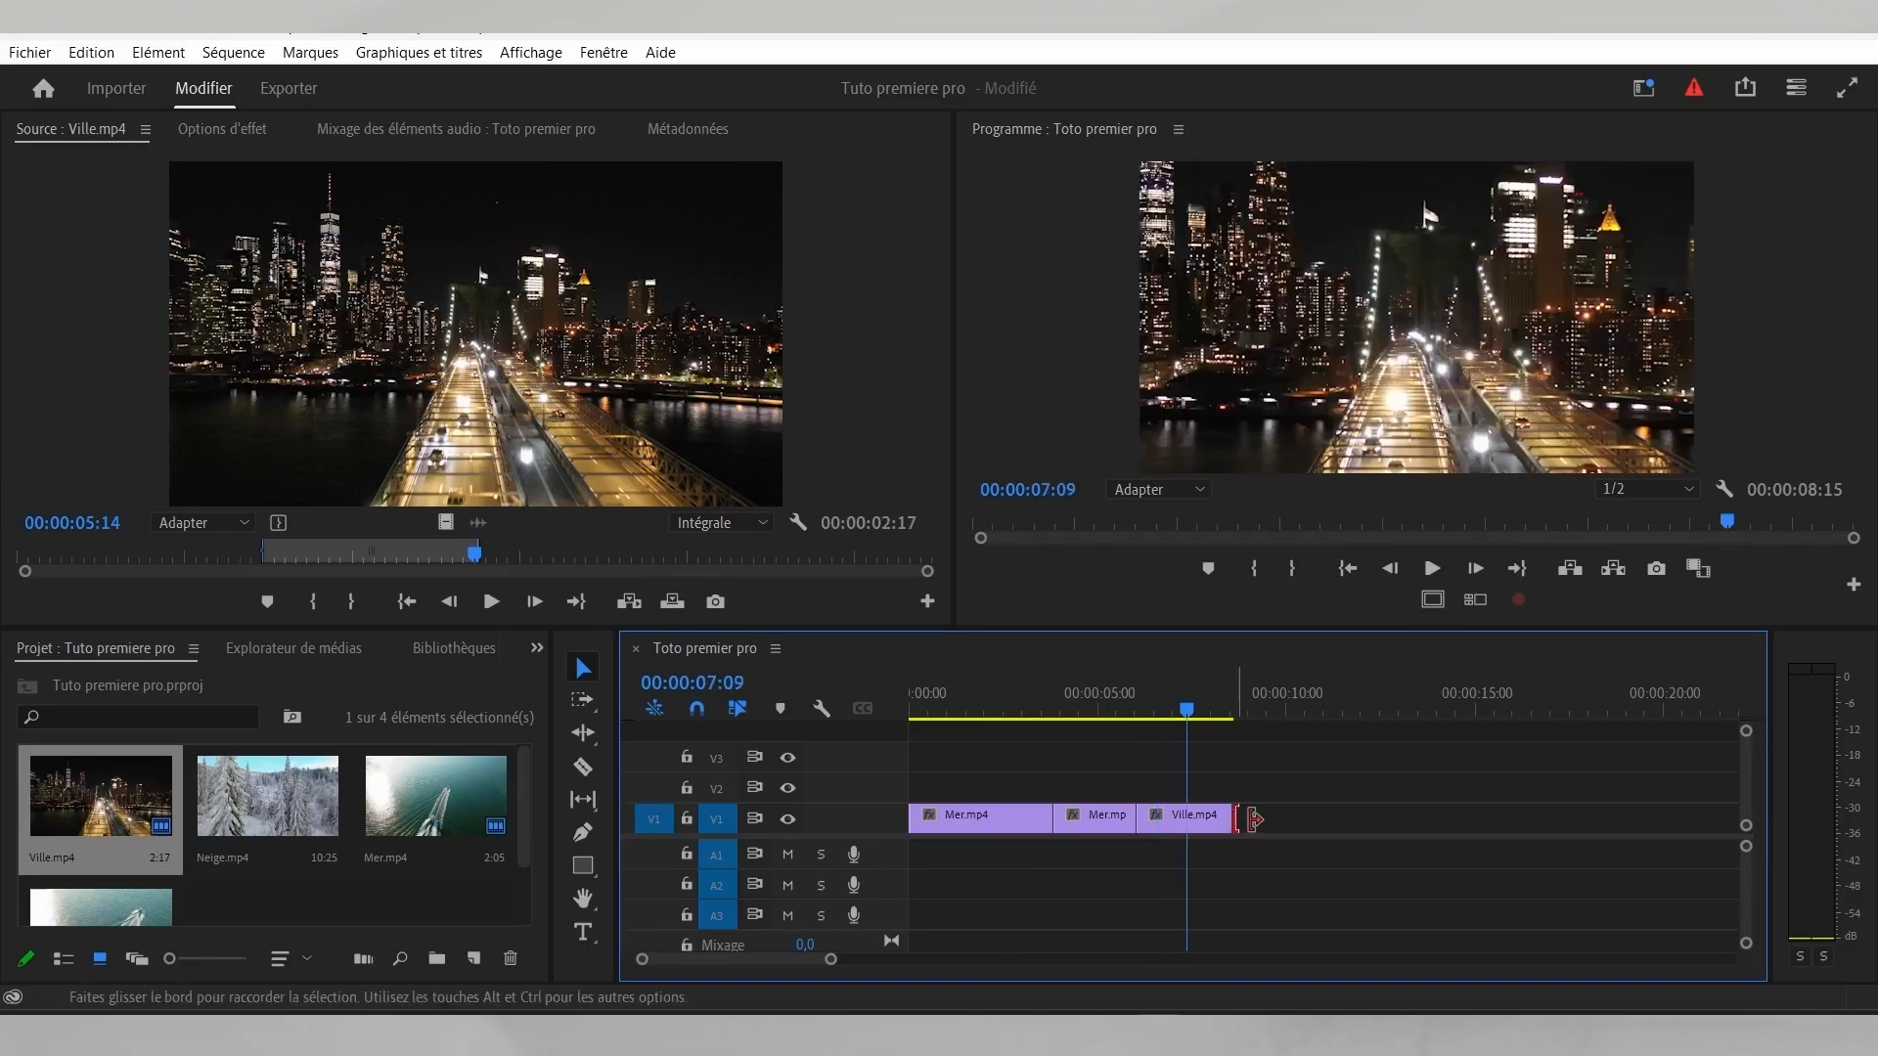
{"action": "left_click_drag", "start_coordinate": [1252, 819], "coordinate": [1287, 820]}
{"action": "mouse_move", "coordinate": [1189, 712]}
{"action": "left_mouse_down"}
{"action": "mouse_move", "coordinate": [1268, 715]}
{"action": "mouse_move", "coordinate": [1218, 714]}
{"action": "left_mouse_up"}
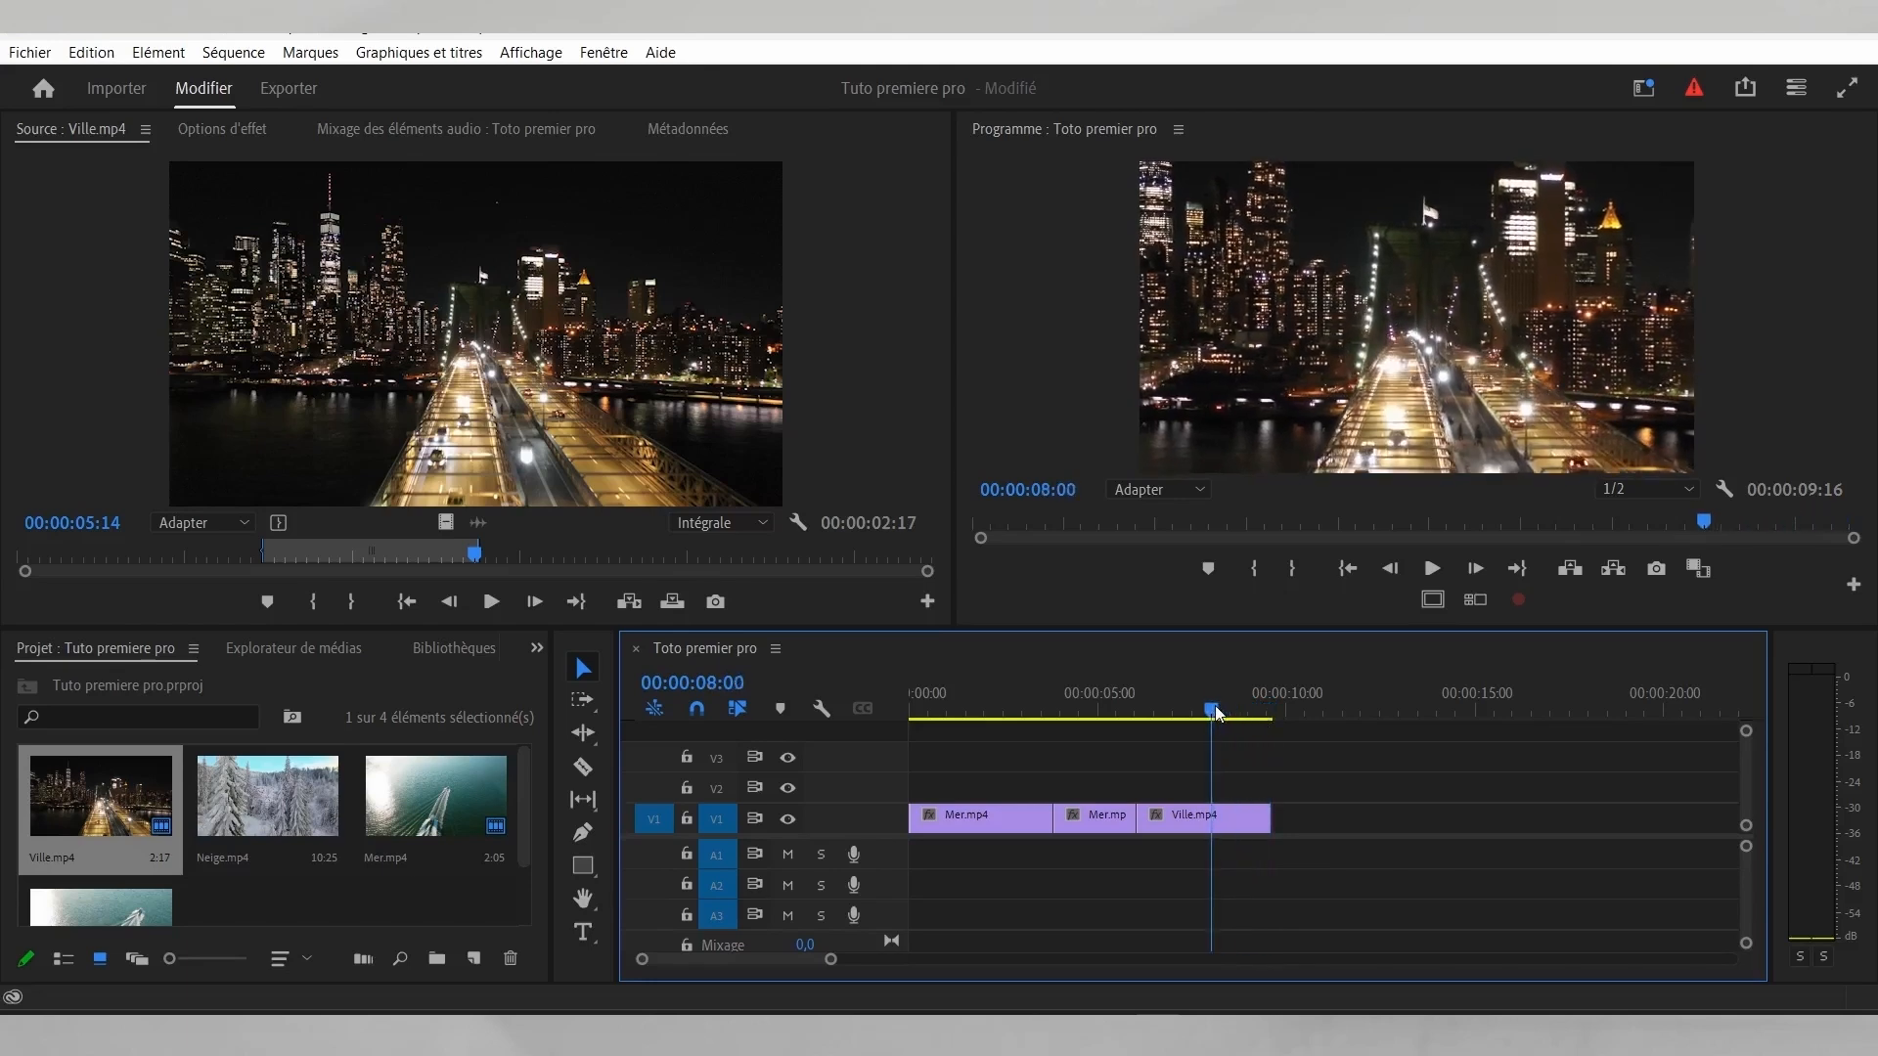
Step: Load Neige.mp4 for source viewing and mark a section with the in point at 00:00:01:05 and the out point at 00:00:03:14
{"action": "mouse_move", "coordinate": [524, 839]}
{"action": "left_mouse_down"}
{"action": "mouse_move", "coordinate": [532, 915]}
{"action": "mouse_move", "coordinate": [531, 807]}
{"action": "left_mouse_up"}
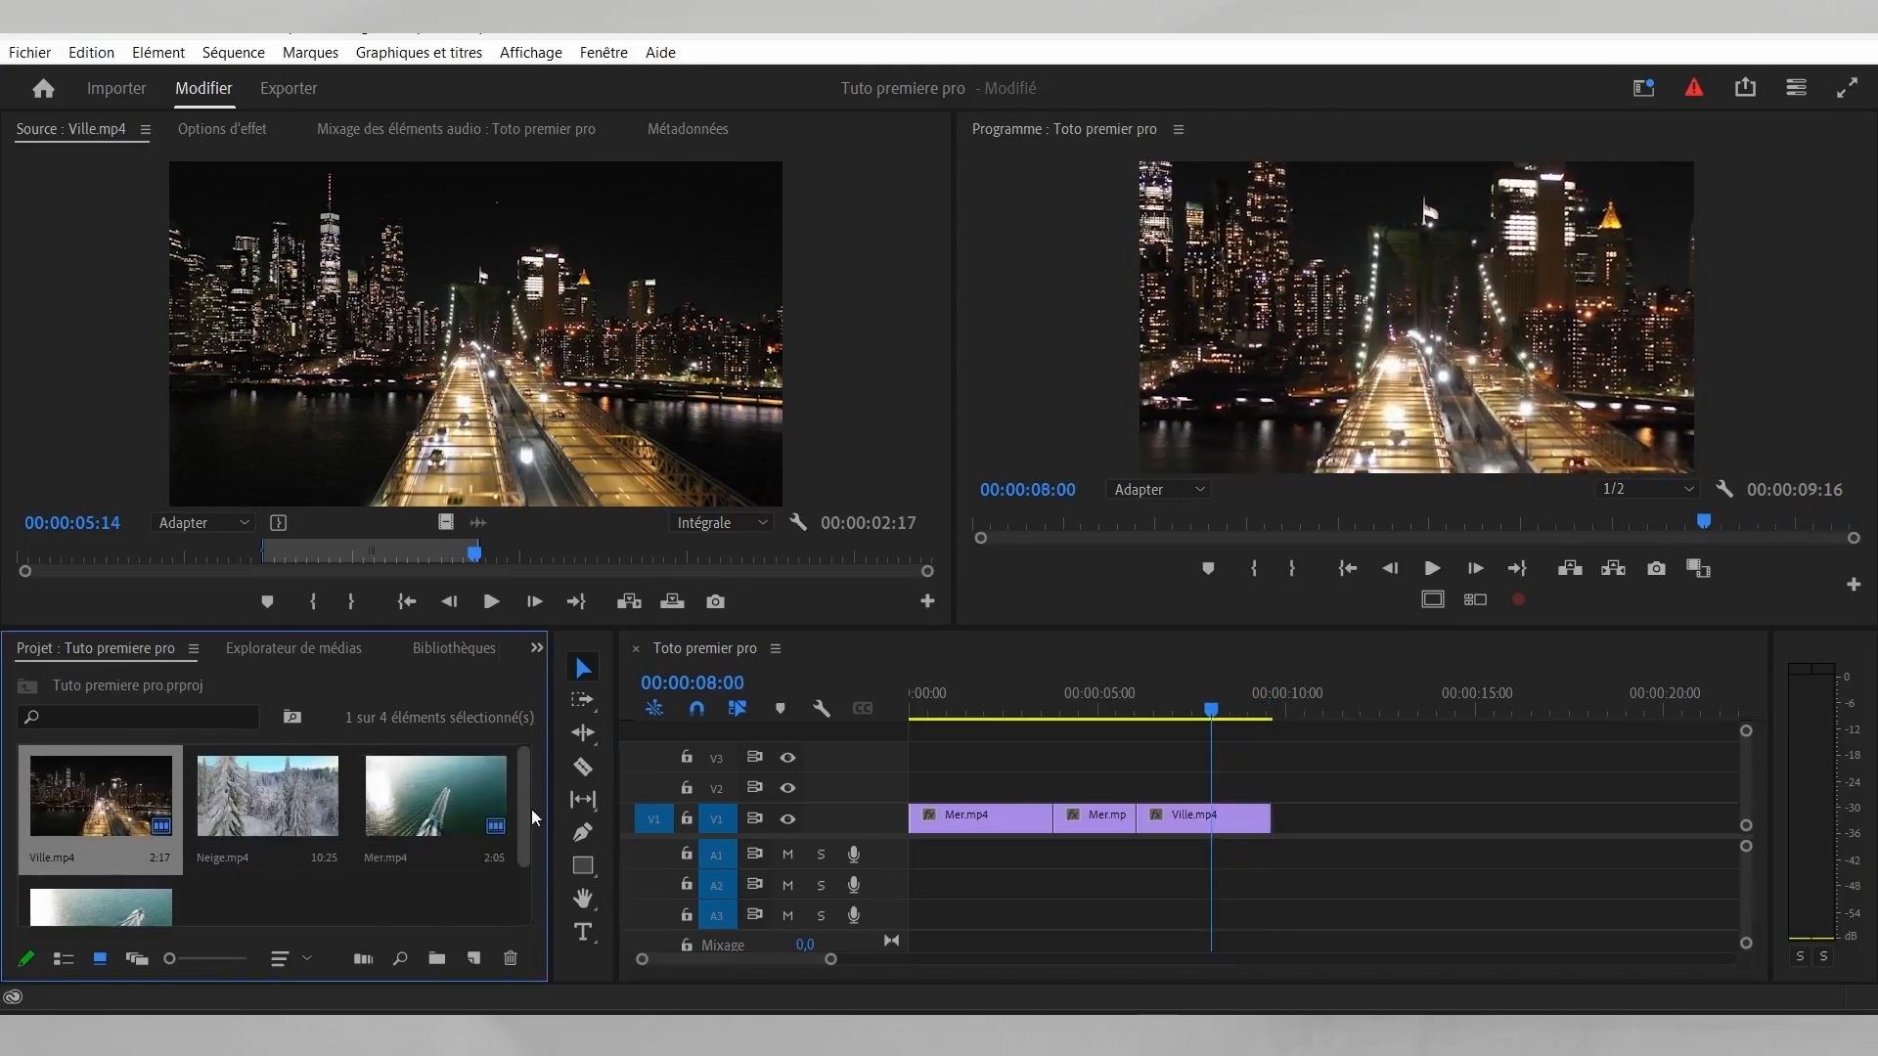
{"action": "double_click", "coordinate": [266, 786]}
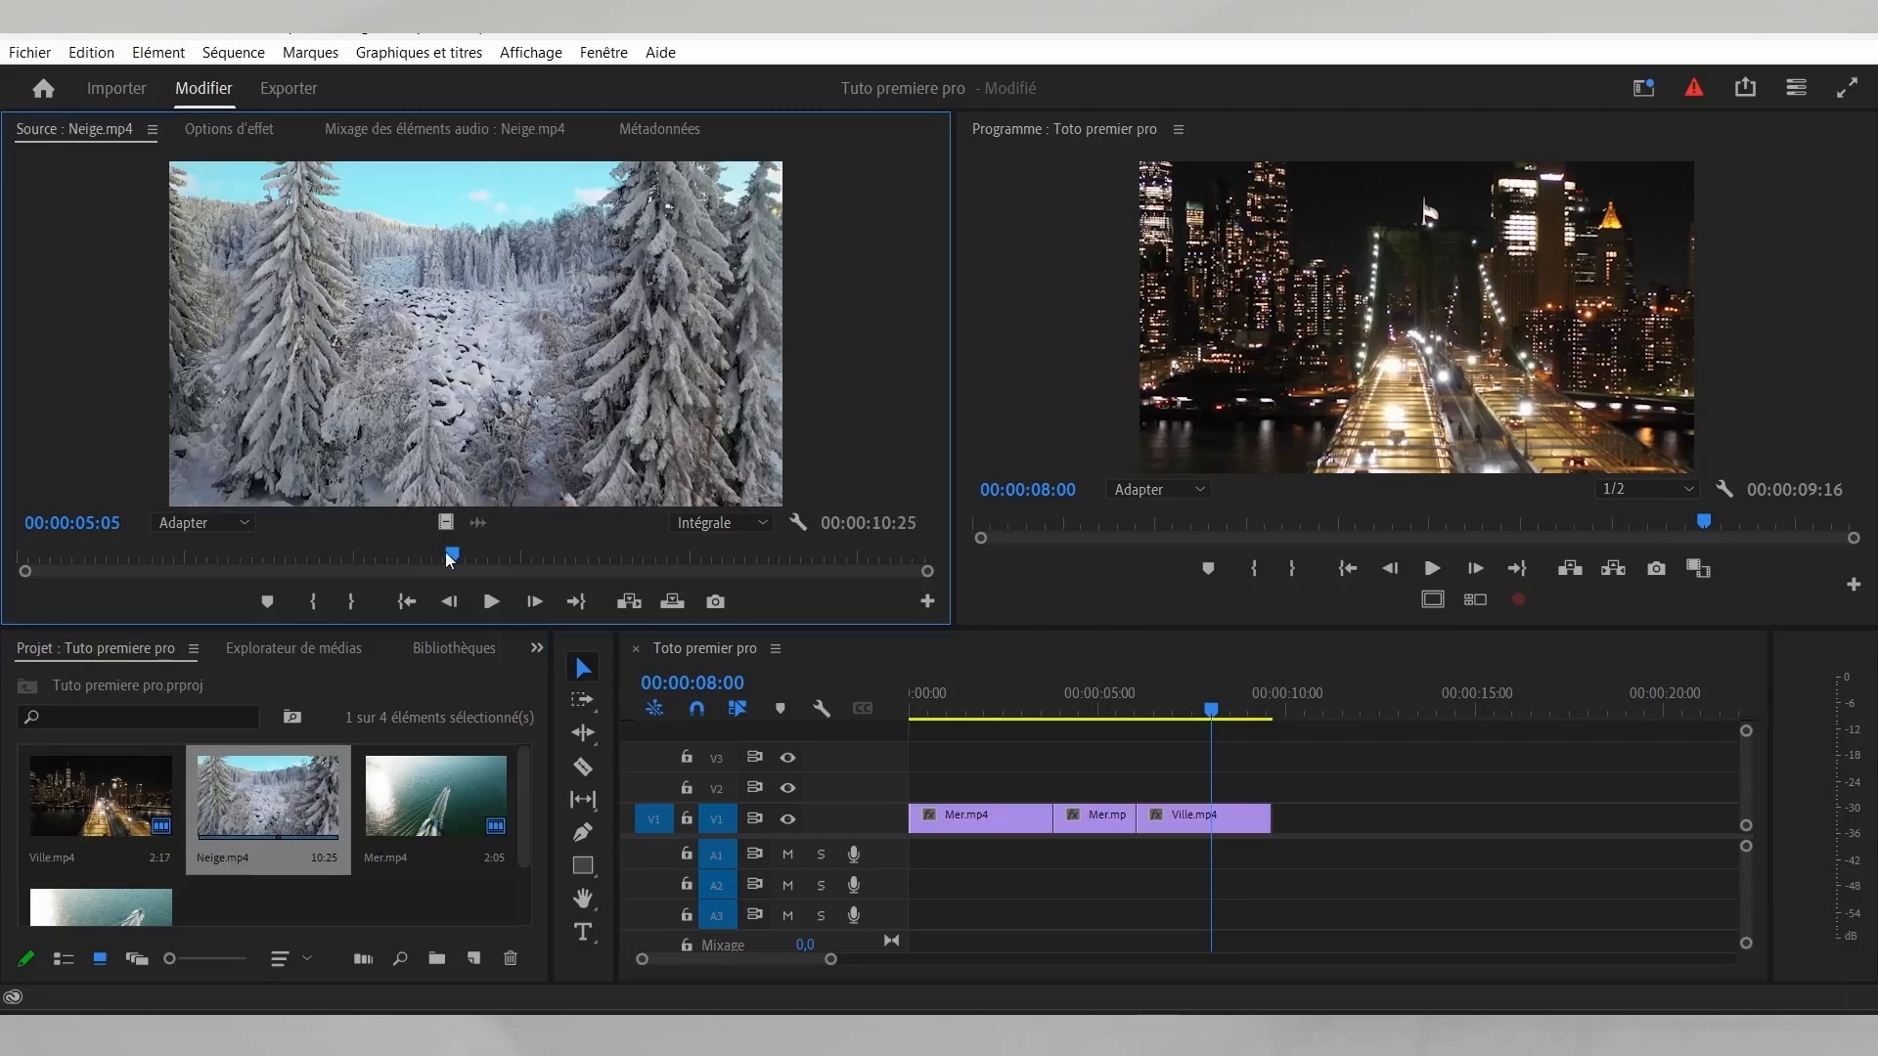
{"action": "left_click_drag", "start_coordinate": [451, 555], "coordinate": [113, 569]}
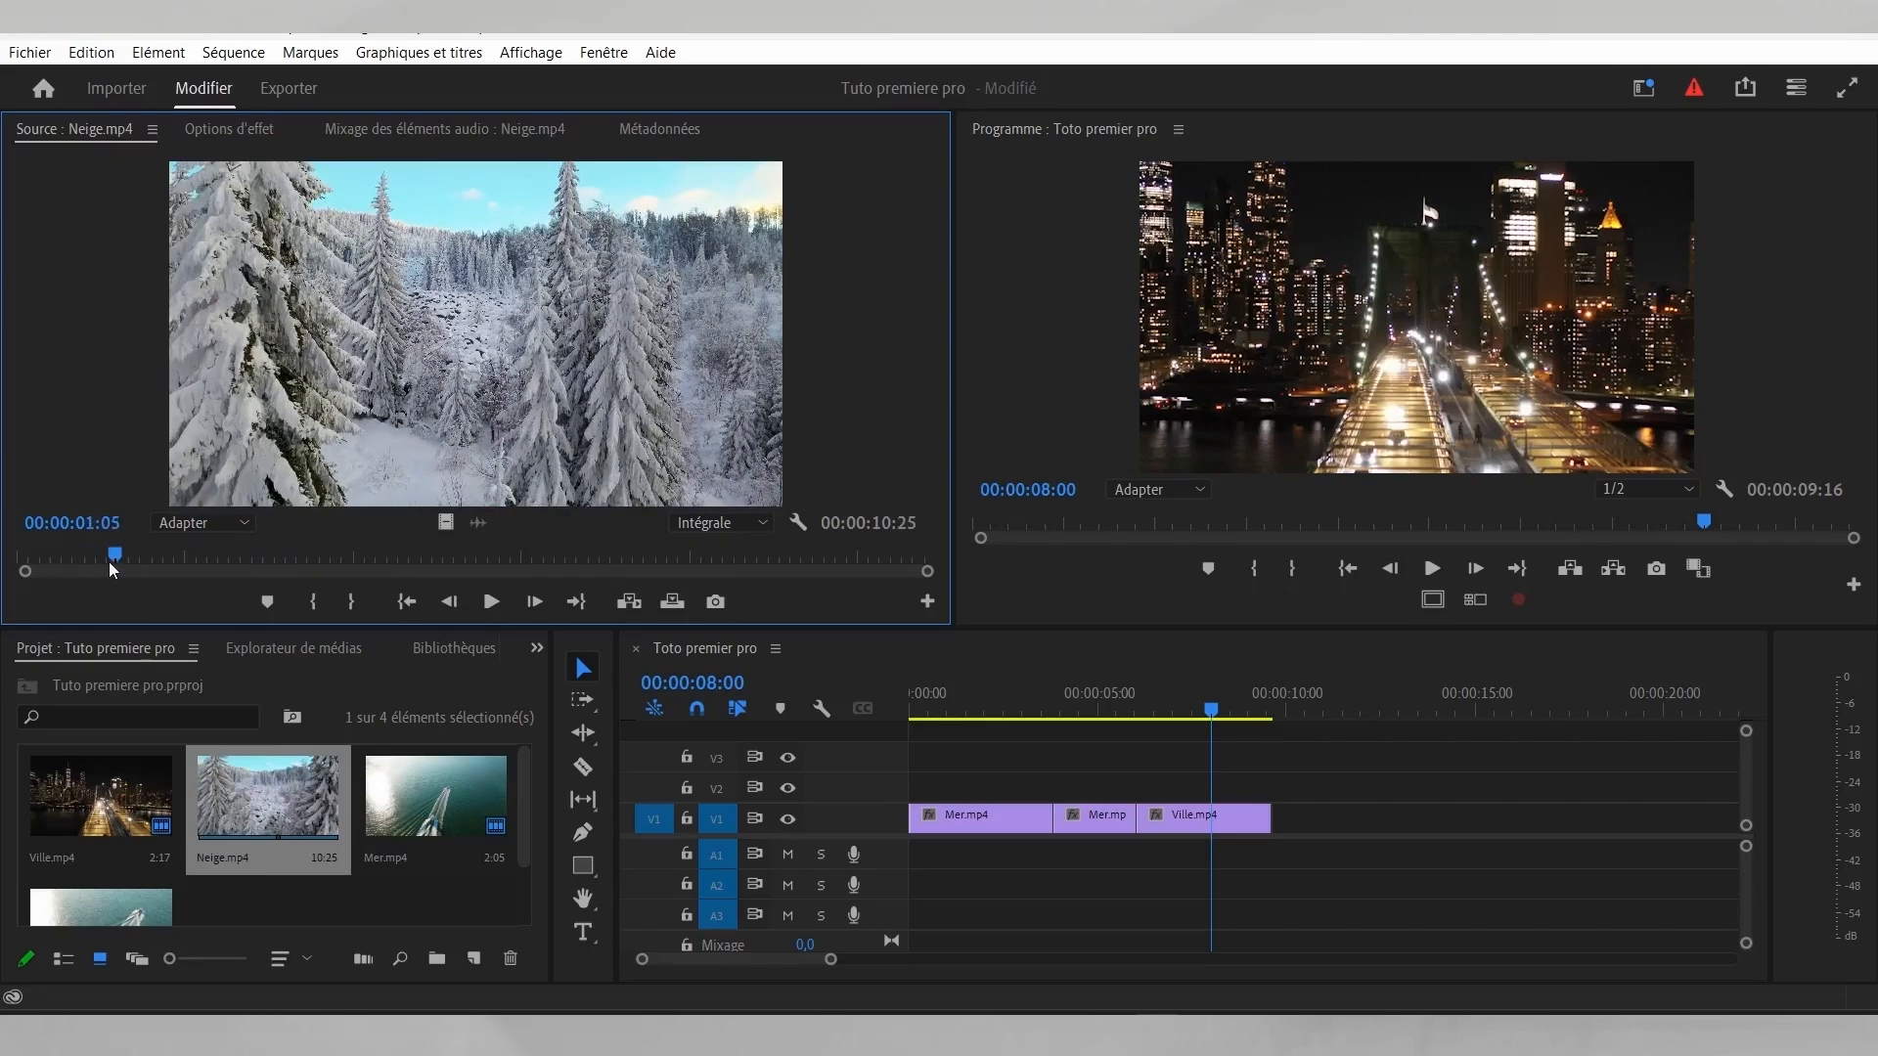
{"action": "left_click", "coordinate": [314, 602]}
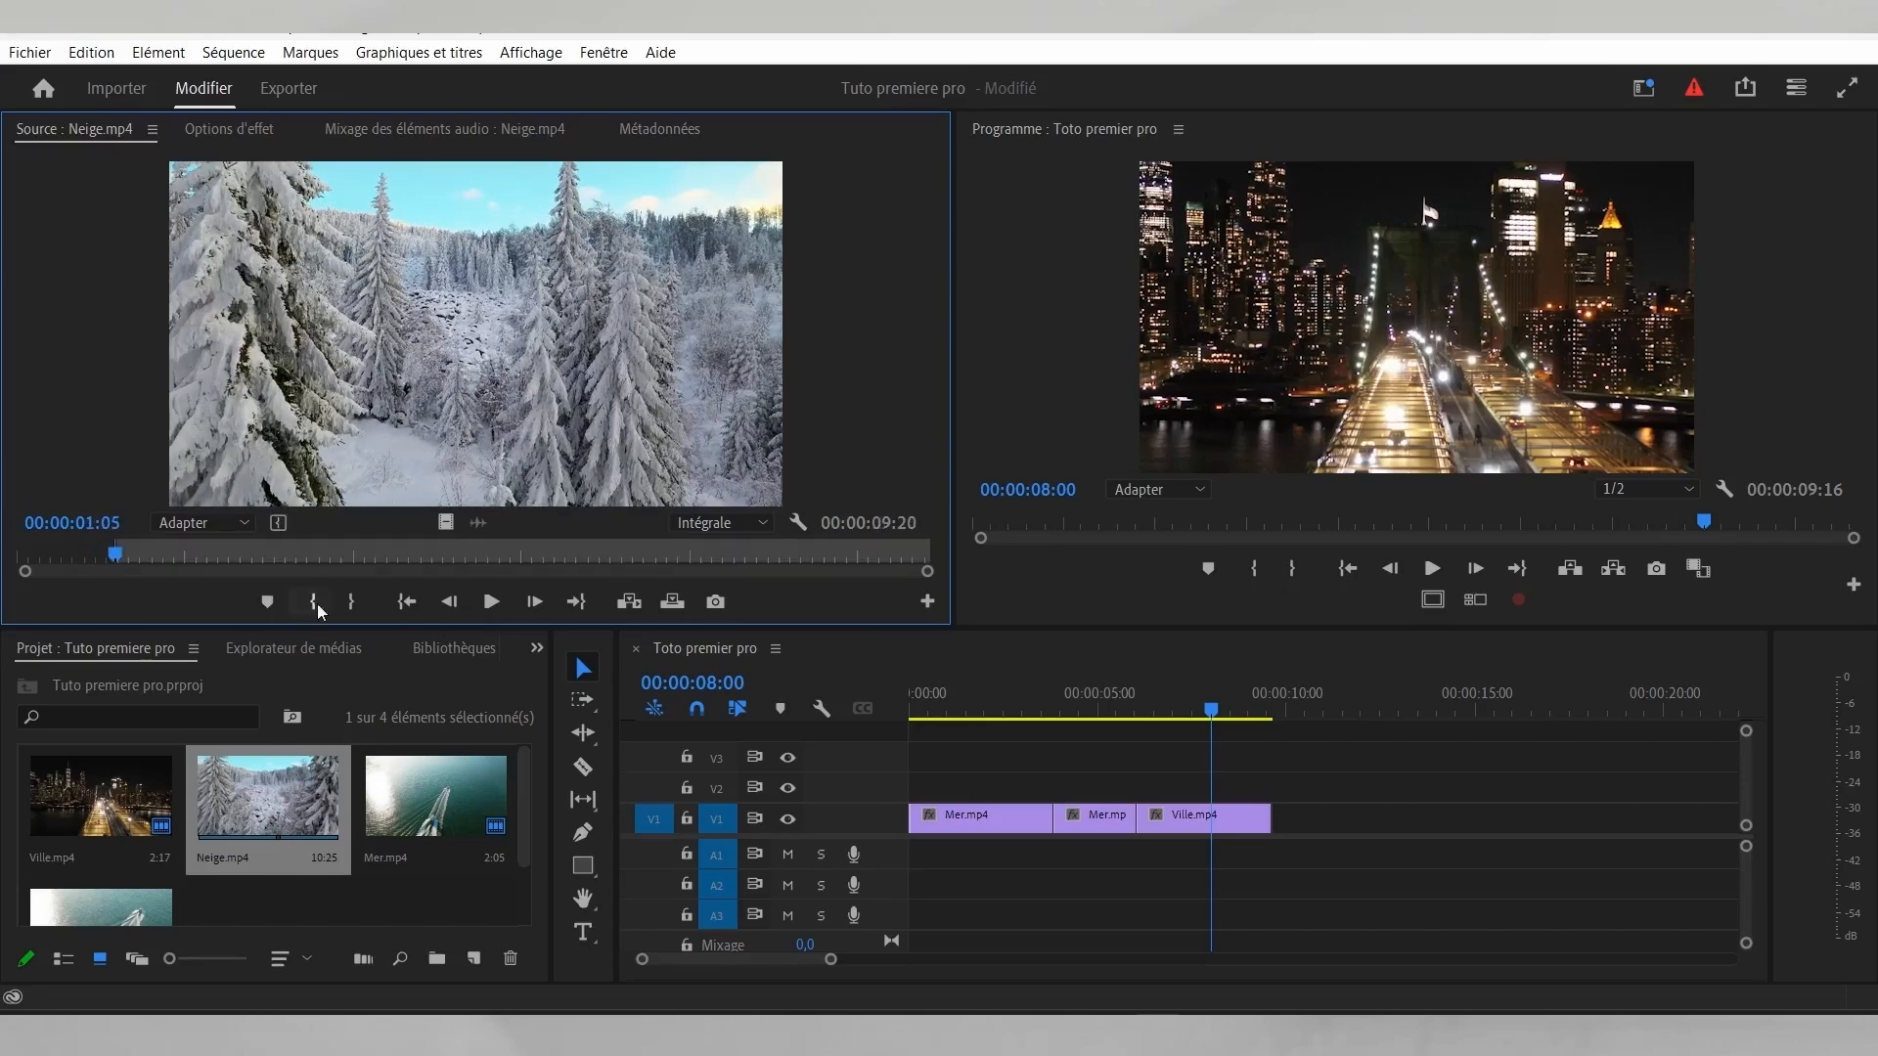
{"action": "left_click", "coordinate": [274, 555]}
{"action": "left_click_drag", "start_coordinate": [277, 555], "coordinate": [309, 554]}
{"action": "left_click", "coordinate": [352, 602]}
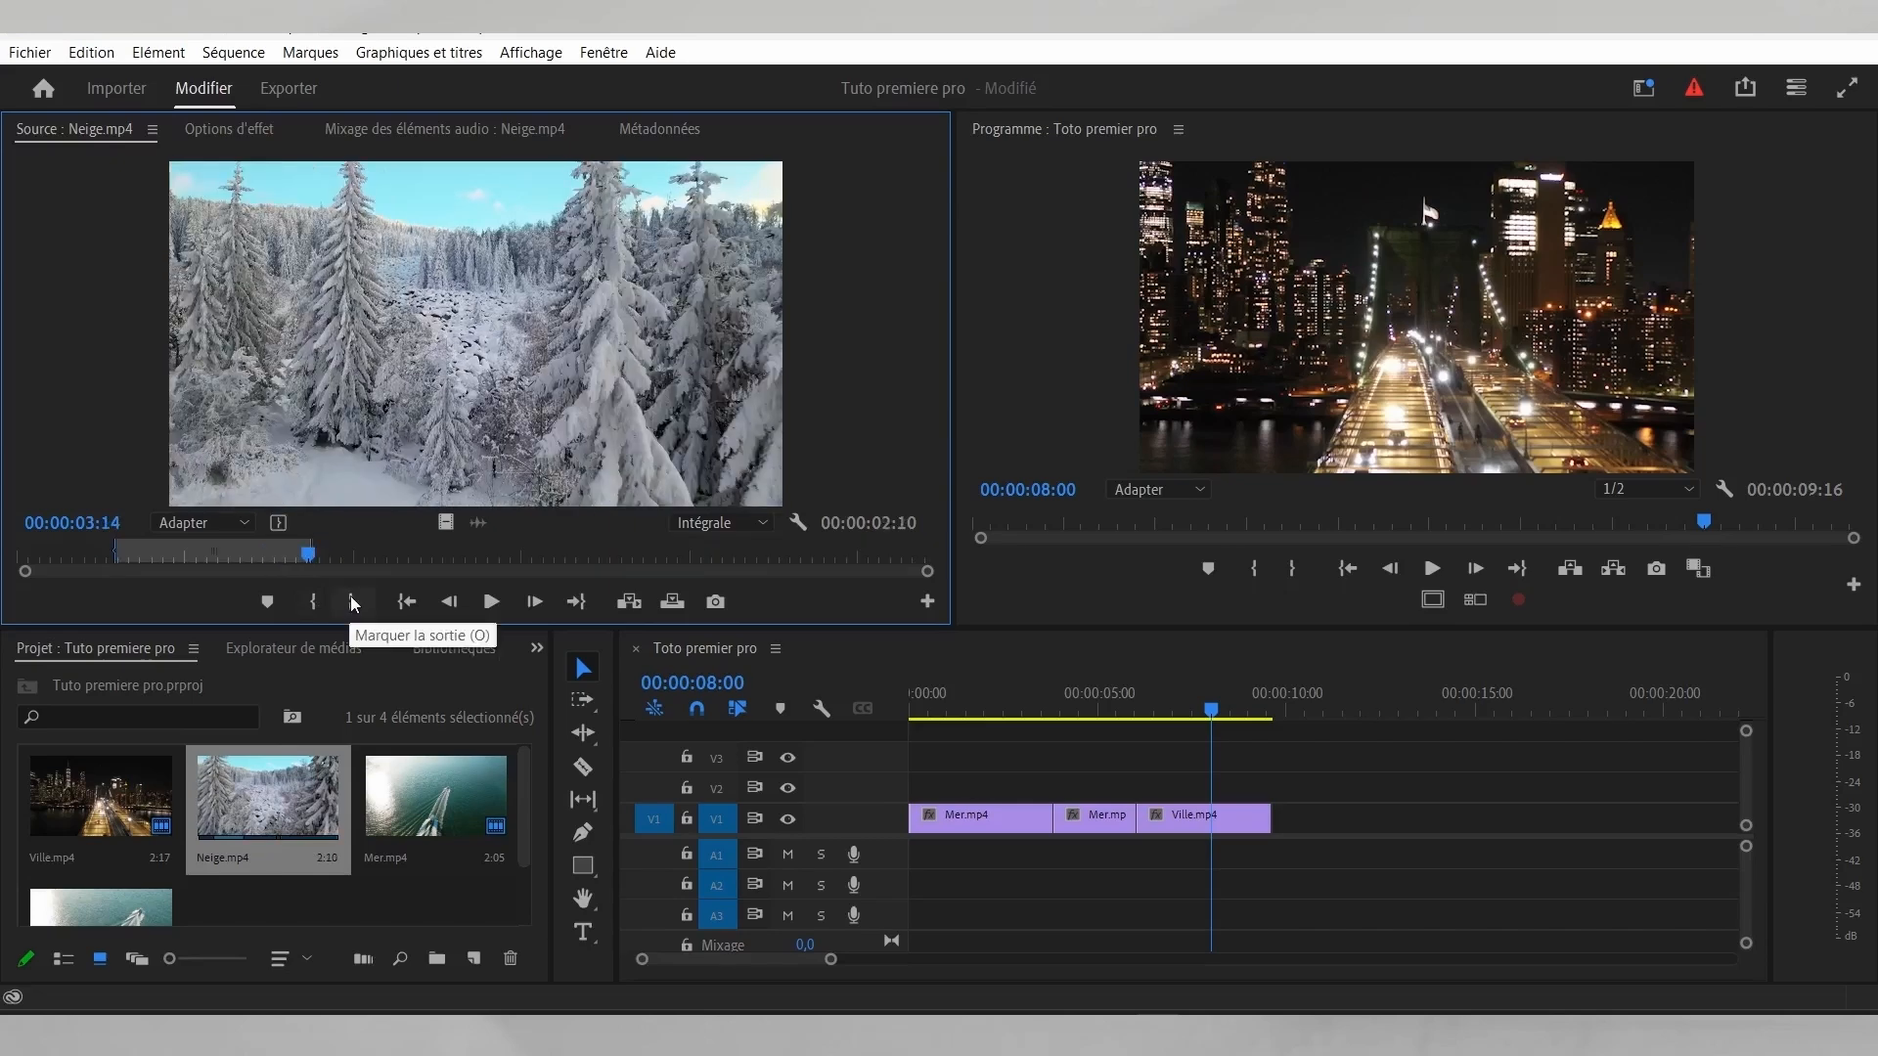
Step: Add the marked Neige.mp4 section to V1 directly after Ville.mp4 and extend its end to about 00:00:12:19
{"action": "left_click_drag", "start_coordinate": [394, 369], "coordinate": [1332, 813]}
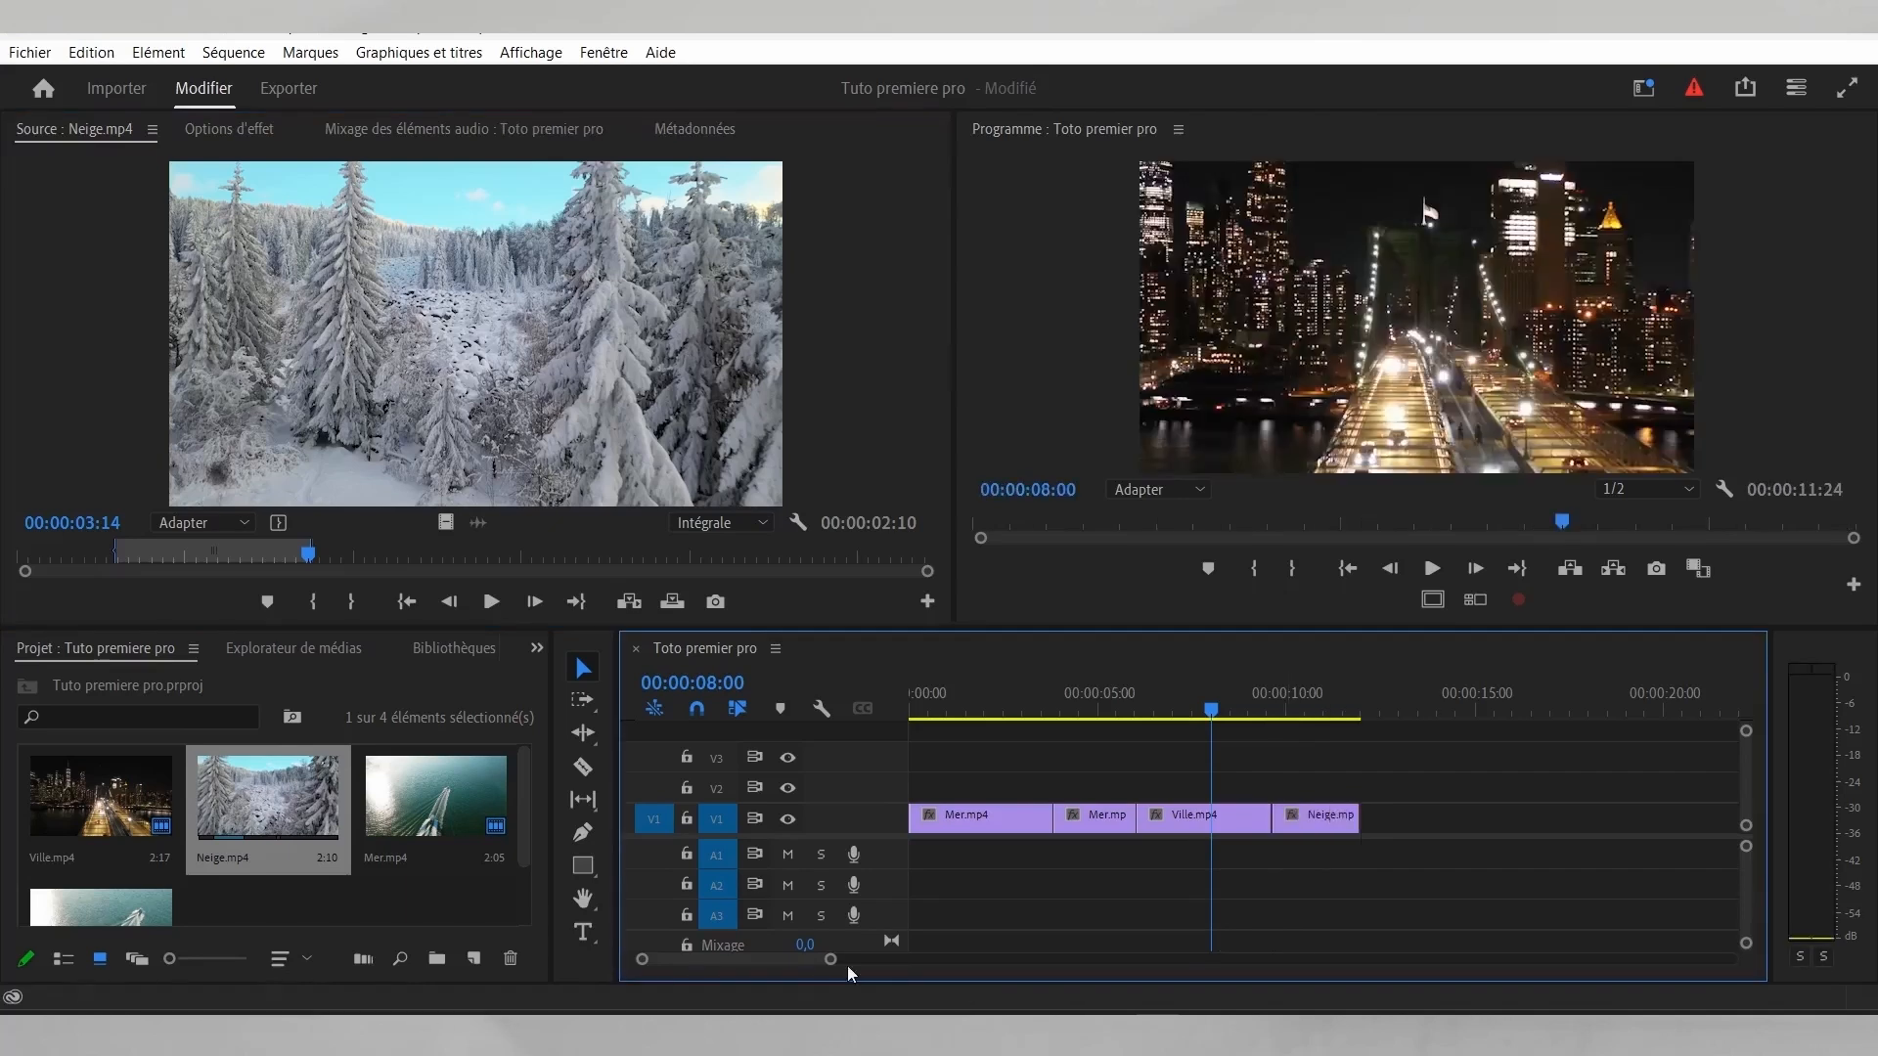
{"action": "left_click_drag", "start_coordinate": [831, 960], "coordinate": [851, 964]}
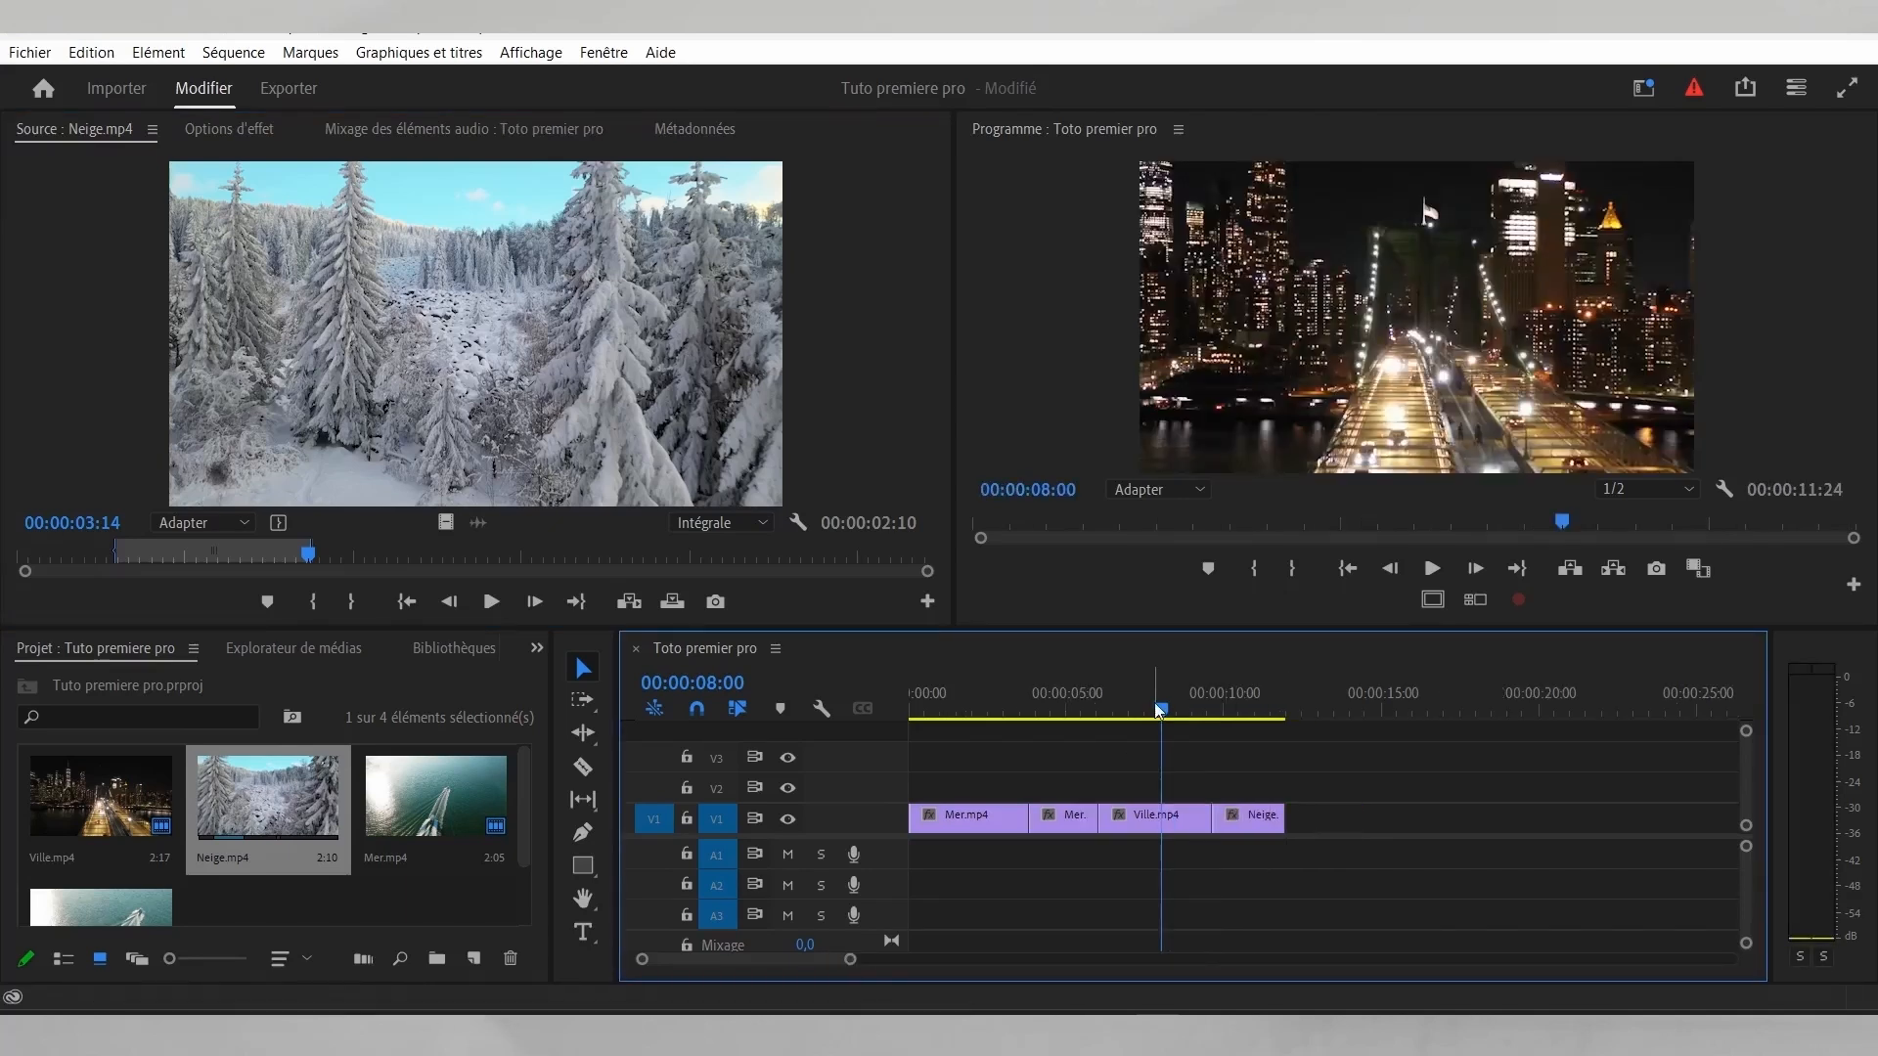
{"action": "left_click_drag", "start_coordinate": [1160, 711], "coordinate": [1263, 748]}
{"action": "left_click_drag", "start_coordinate": [1278, 824], "coordinate": [1307, 824]}
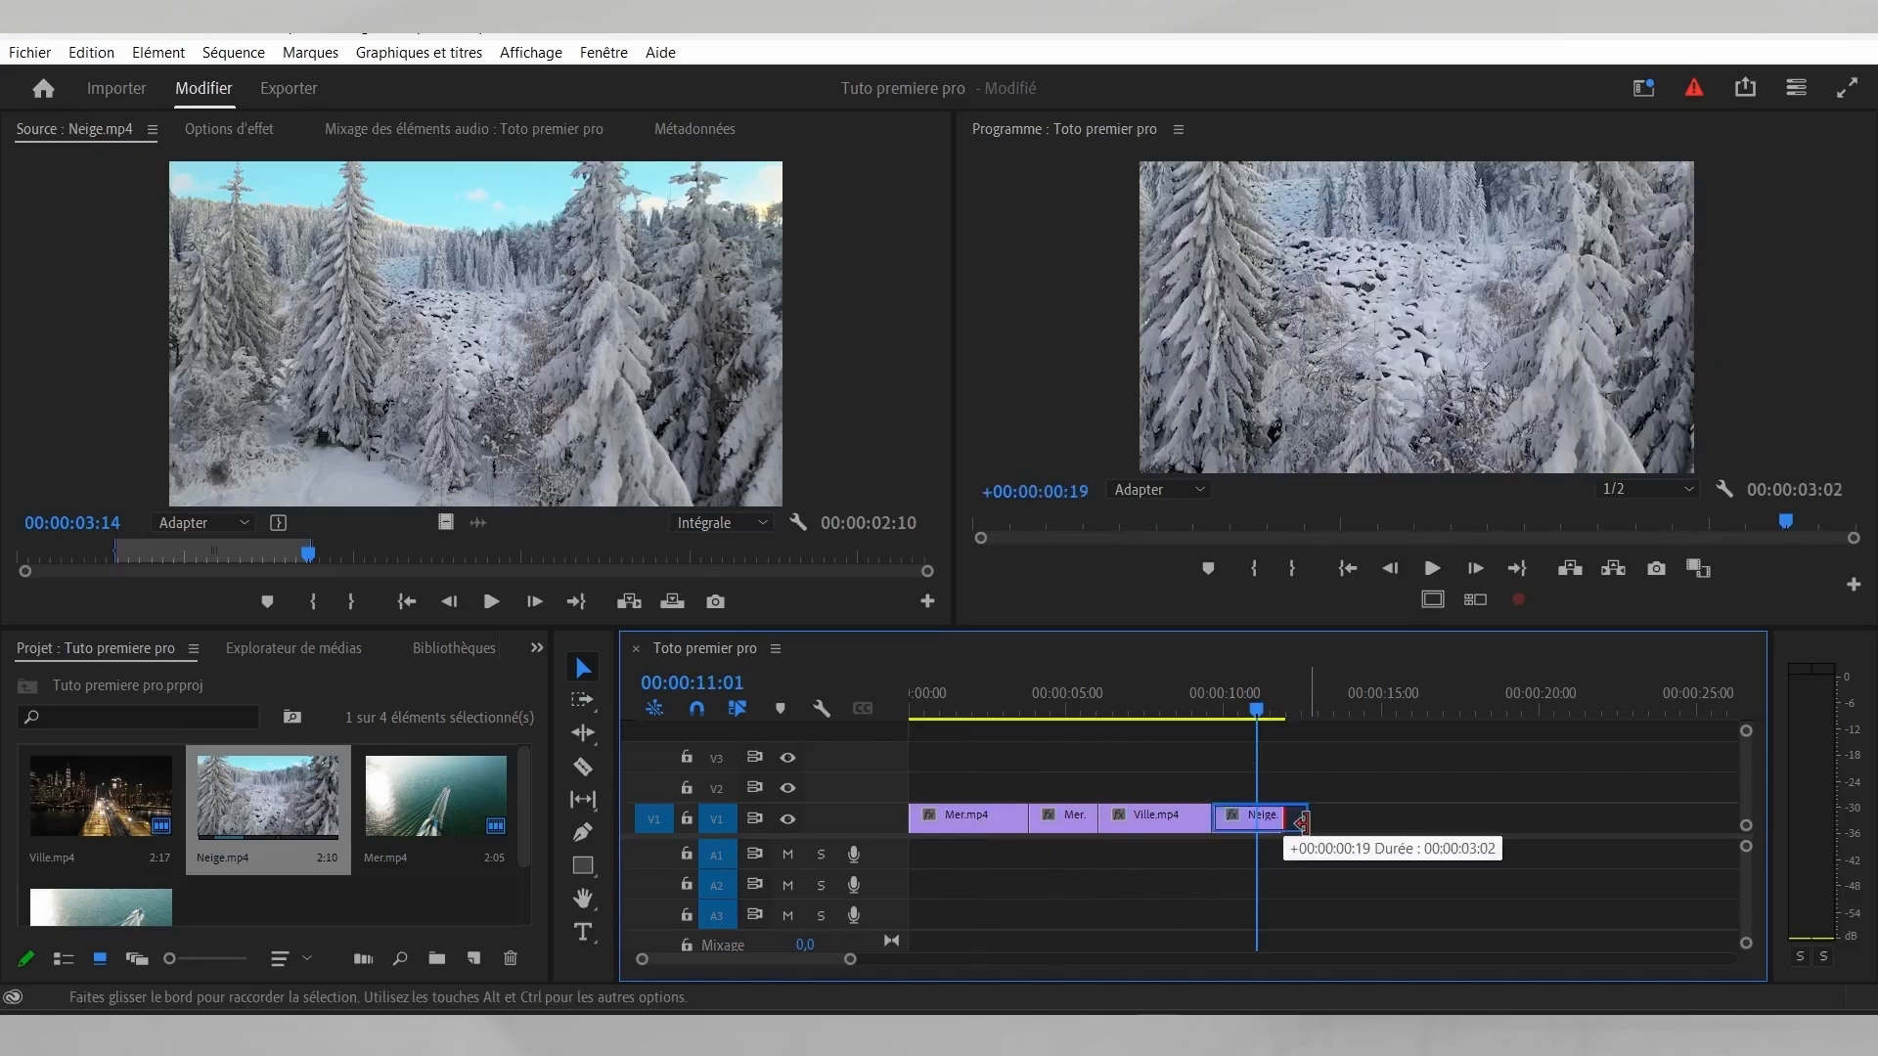
Step: Assign the Mangue label color to both Mer.mp4 clips on V1
{"action": "left_click", "coordinate": [997, 694]}
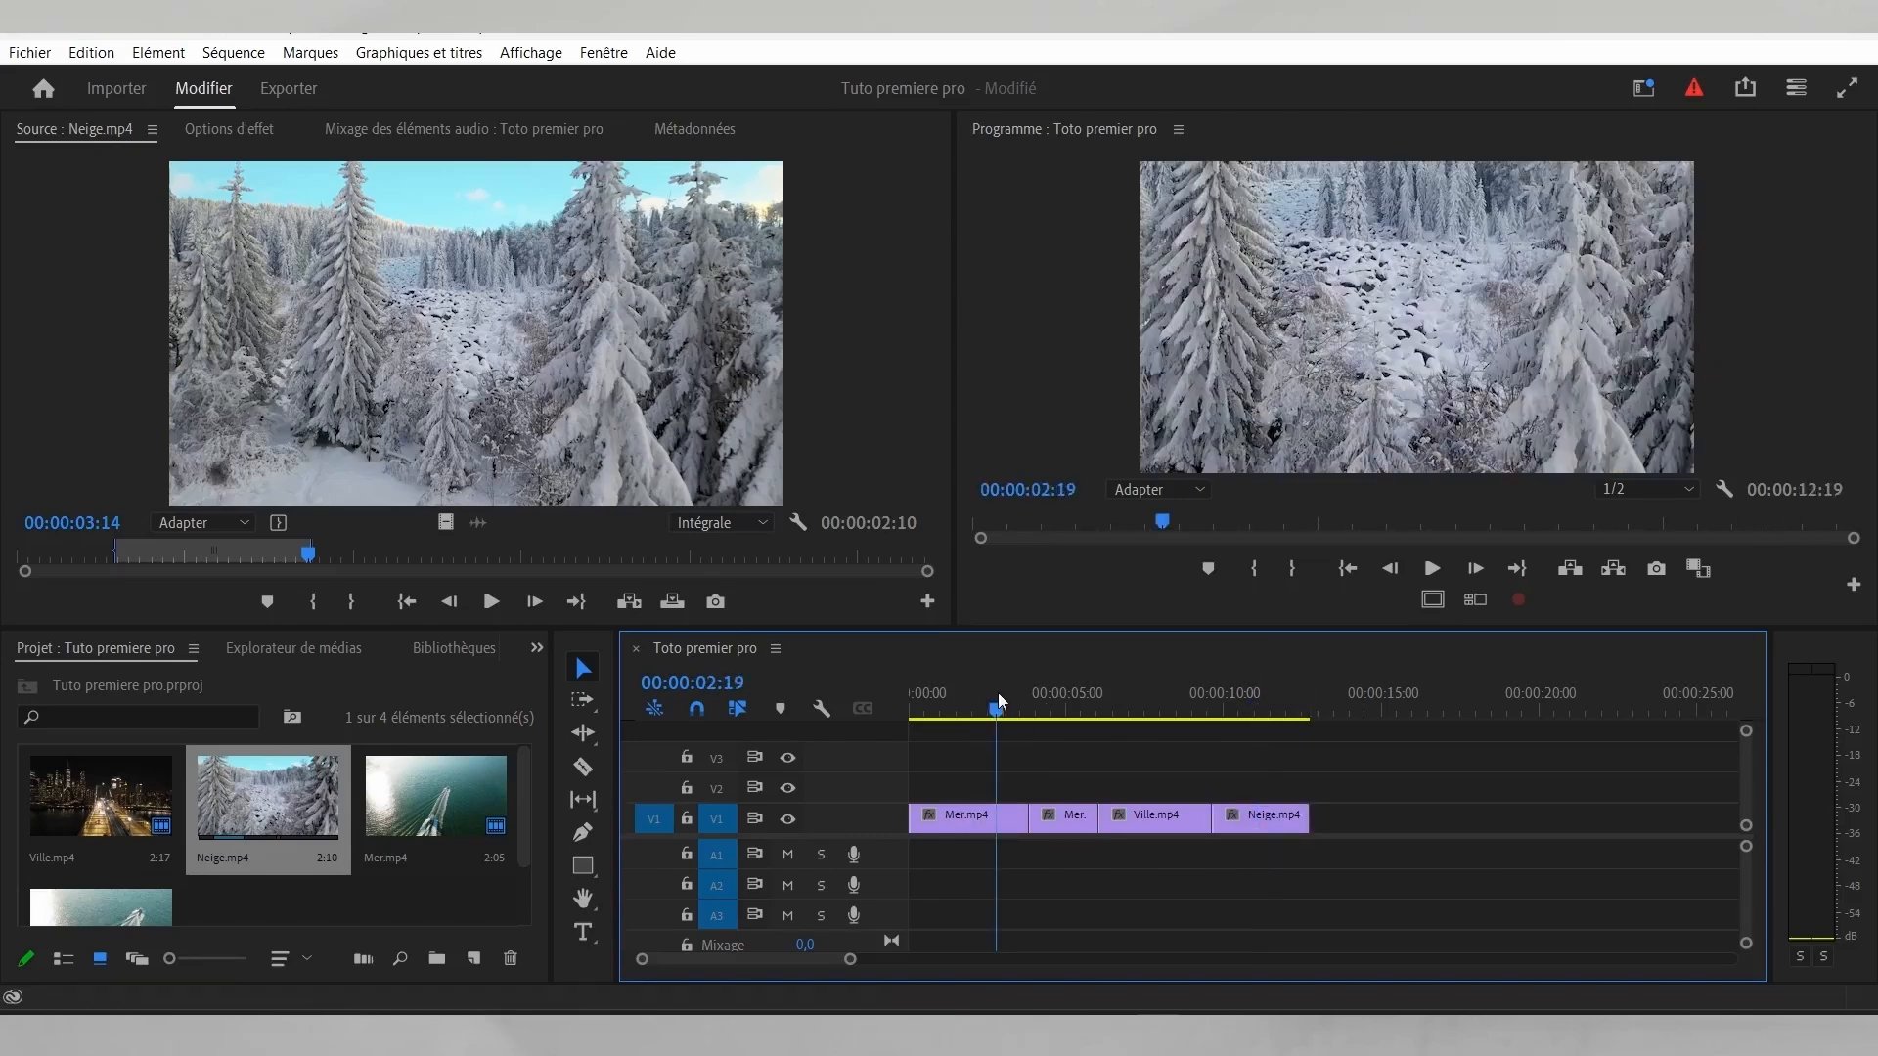
{"action": "left_click", "coordinate": [1013, 825]}
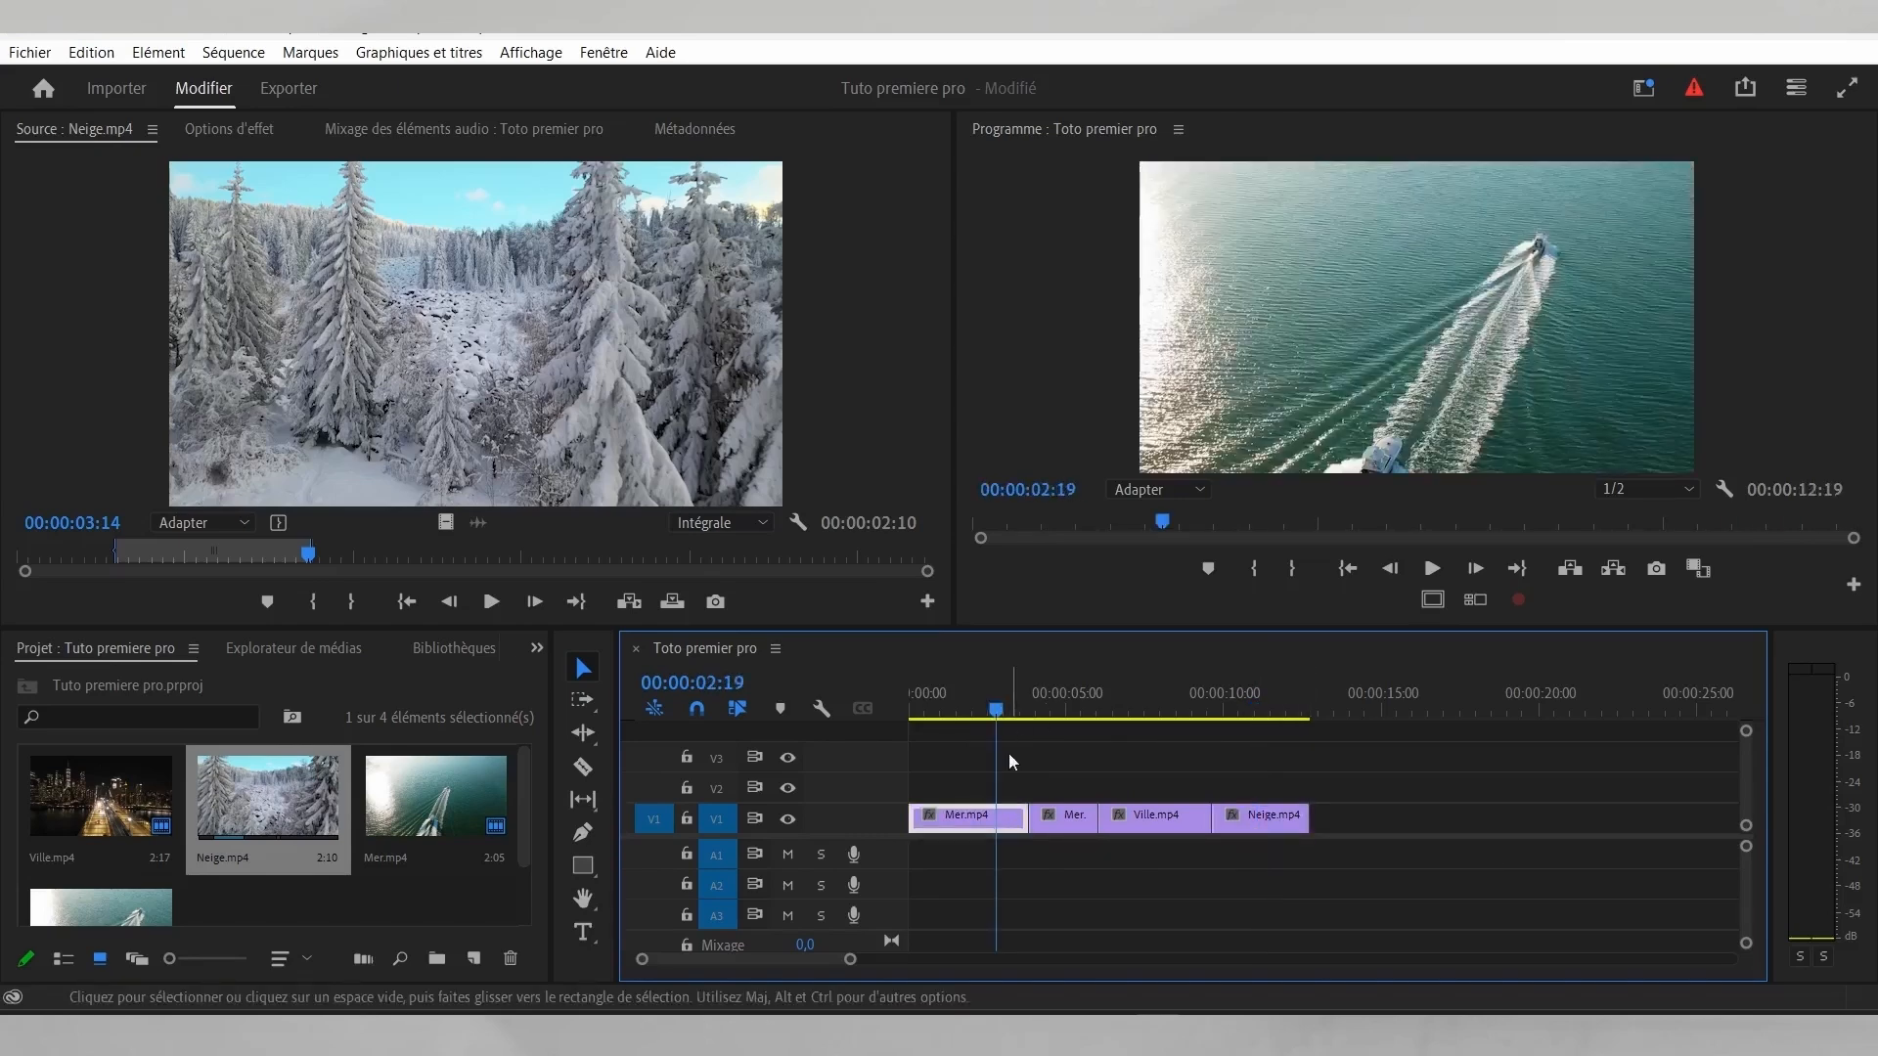
{"action": "left_click_drag", "start_coordinate": [997, 711], "coordinate": [1046, 714]}
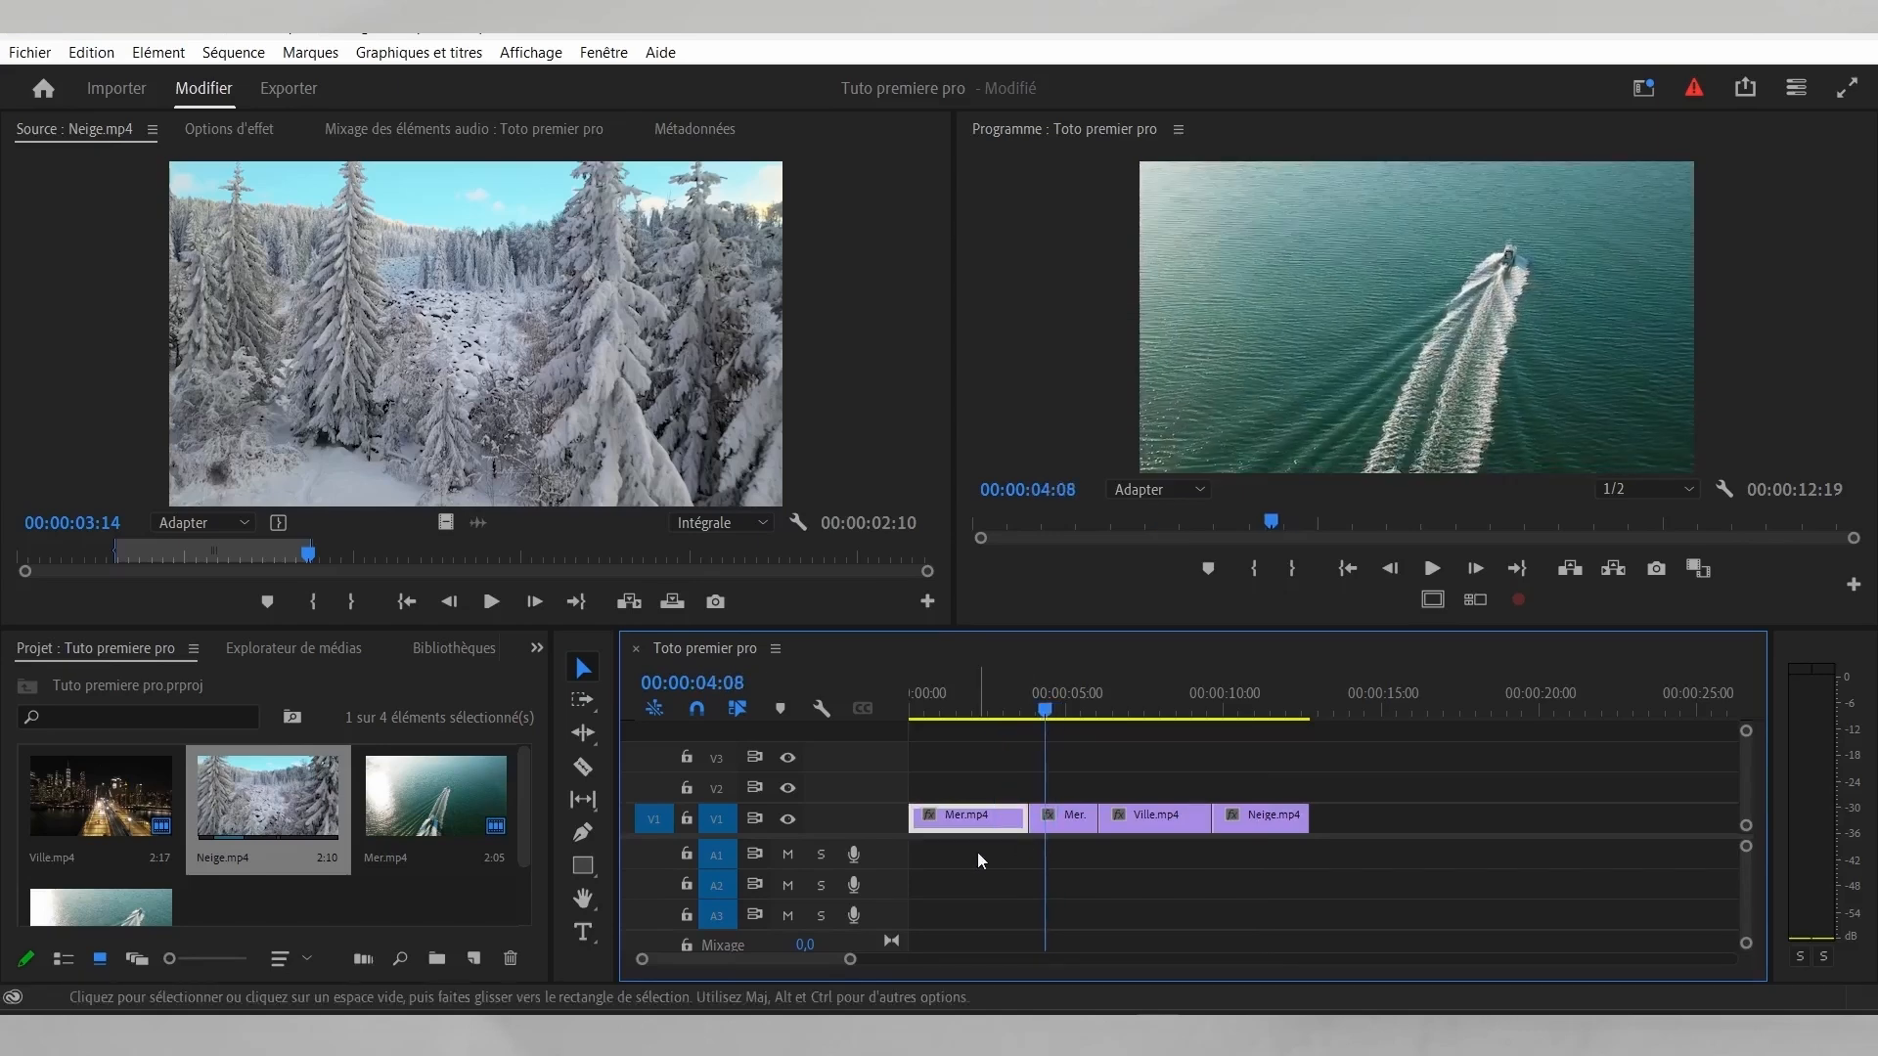
{"action": "left_click_drag", "start_coordinate": [977, 853], "coordinate": [1066, 823]}
{"action": "right_click", "coordinate": [1066, 823]}
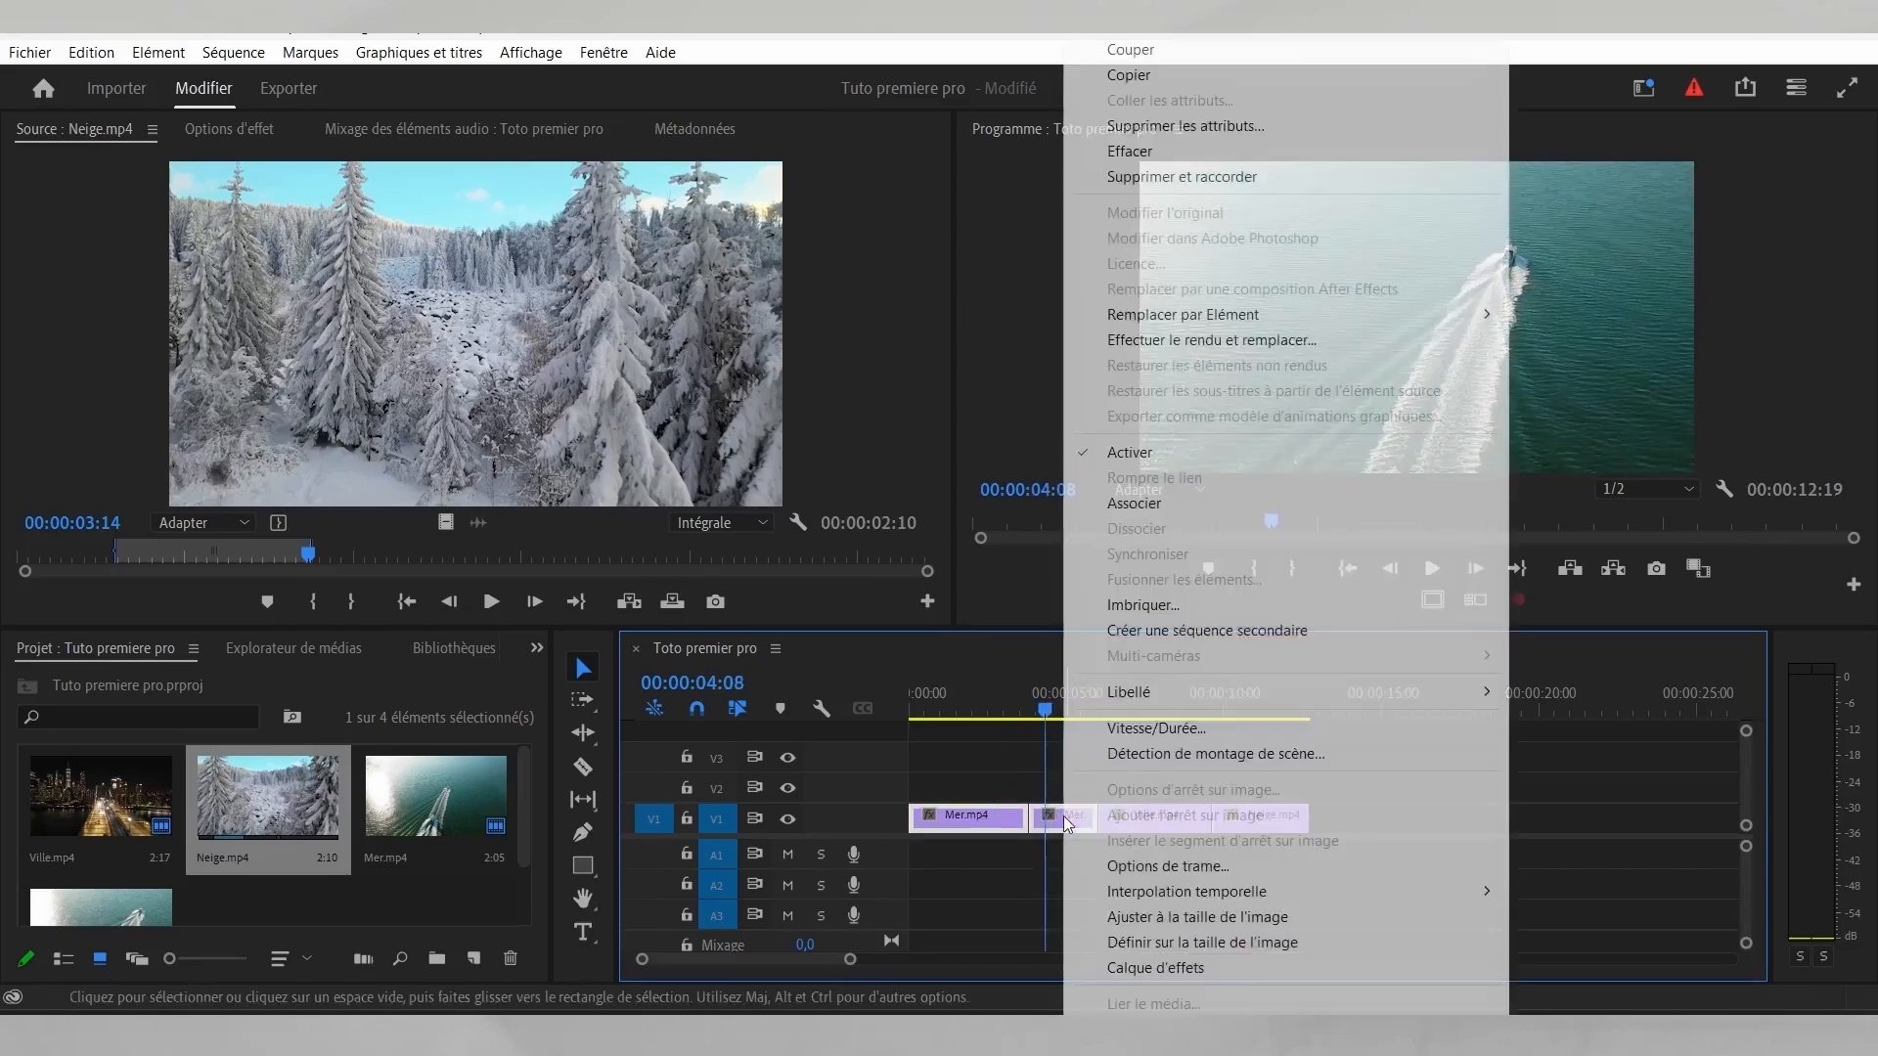
{"action": "mouse_move", "coordinate": [1110, 700]}
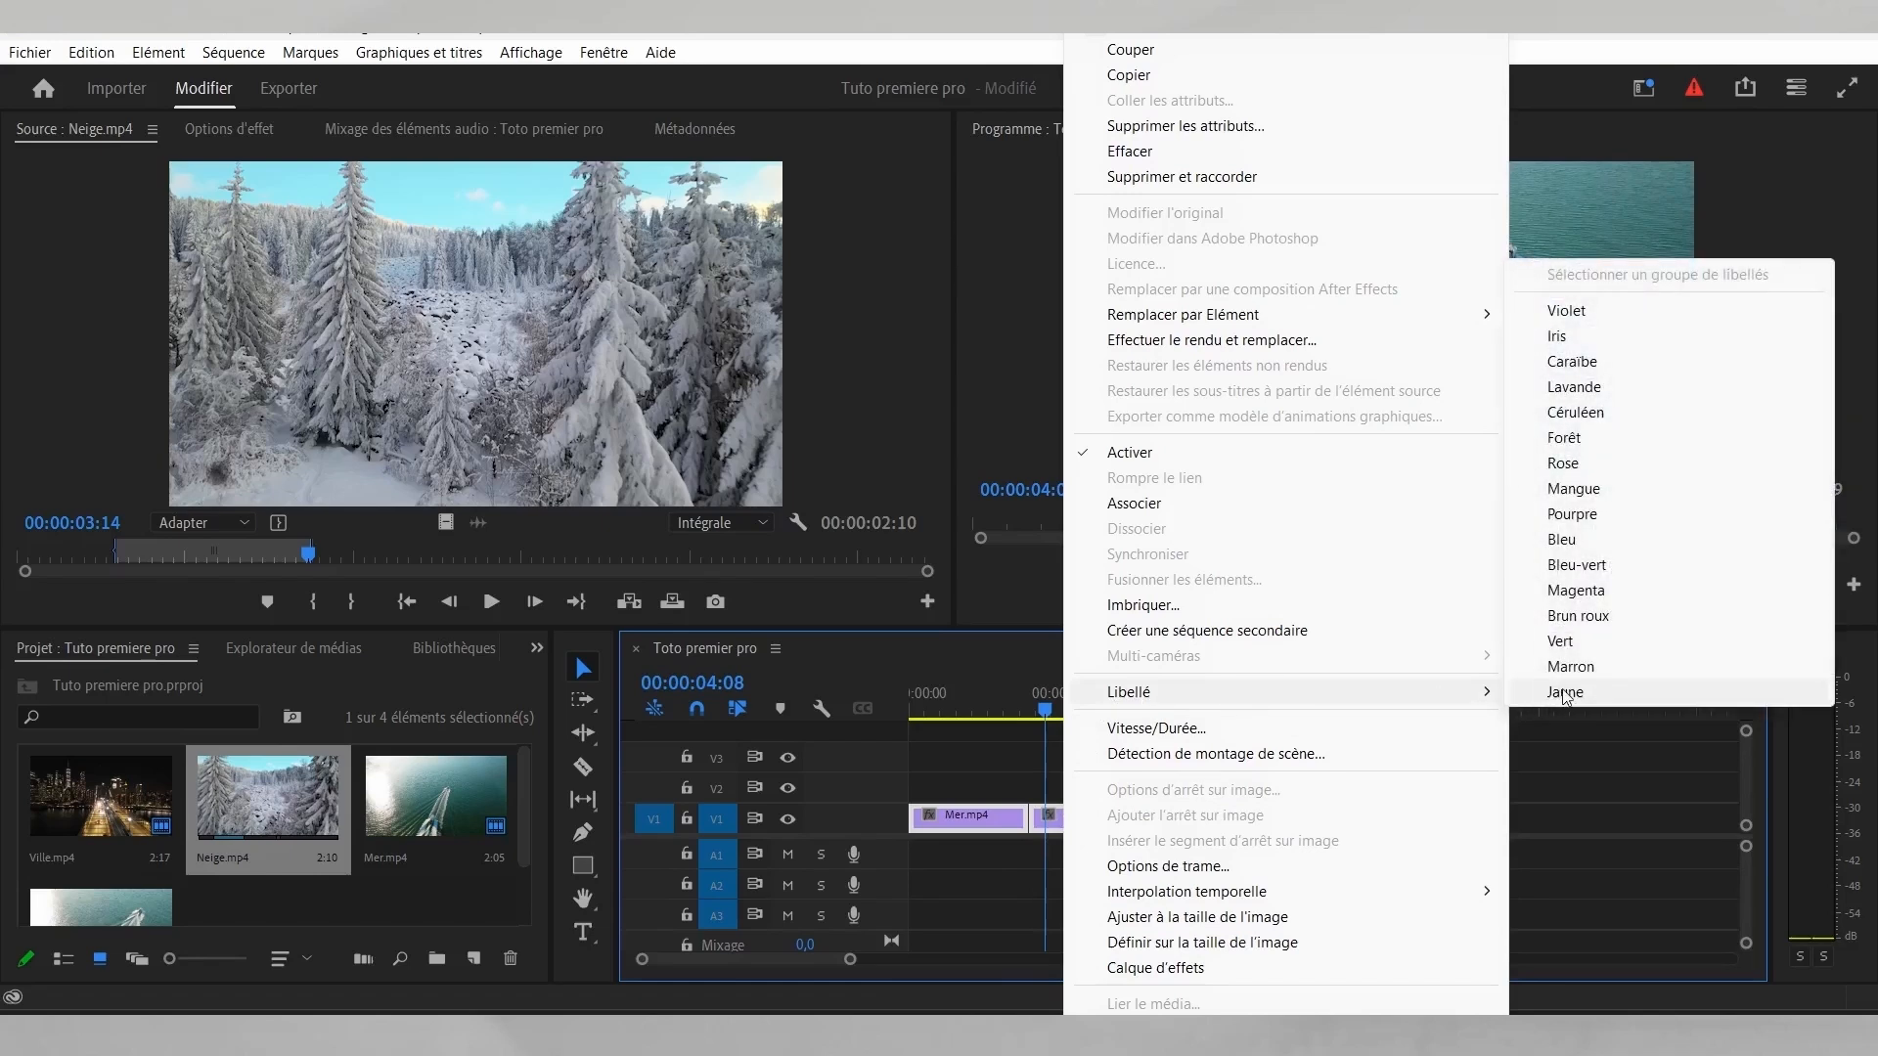
{"action": "left_click", "coordinate": [1574, 489]}
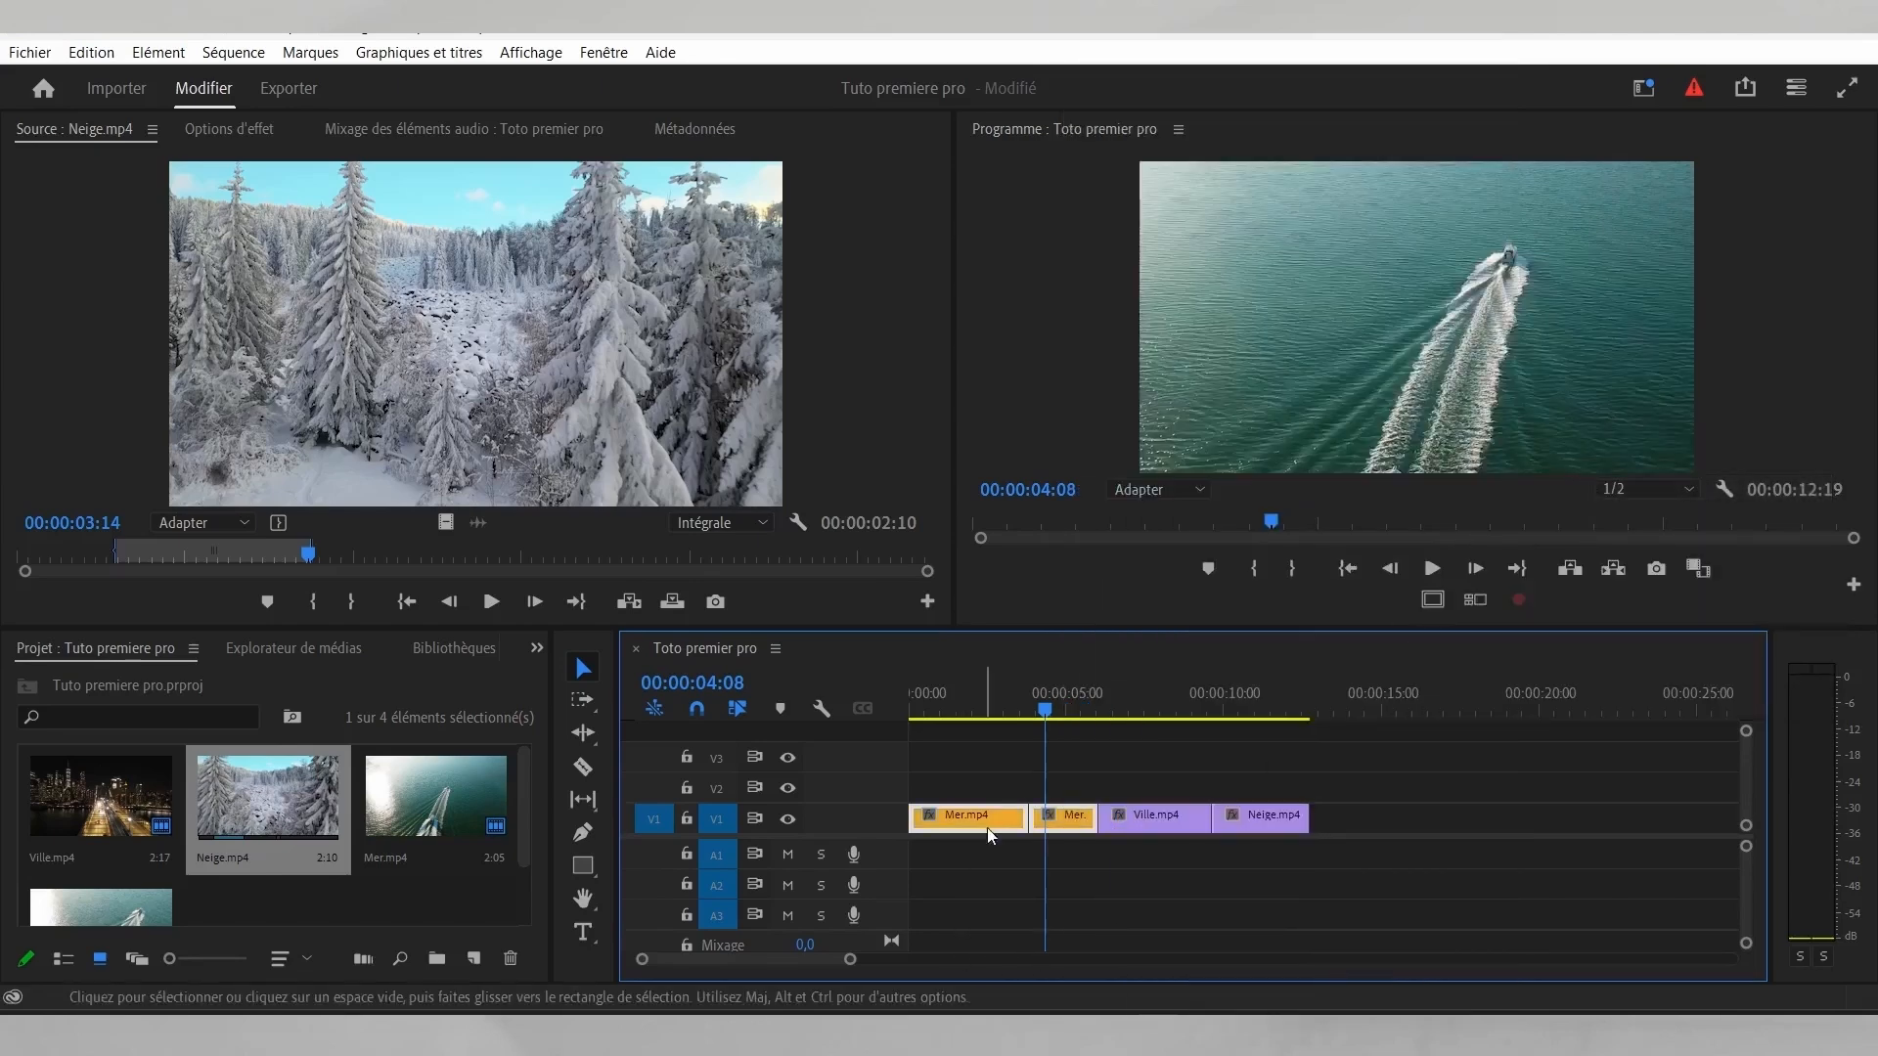
Step: Assign the Vert label color to the Ville.mp4 clip on V1
{"action": "left_click_drag", "start_coordinate": [1027, 724], "coordinate": [1142, 748]}
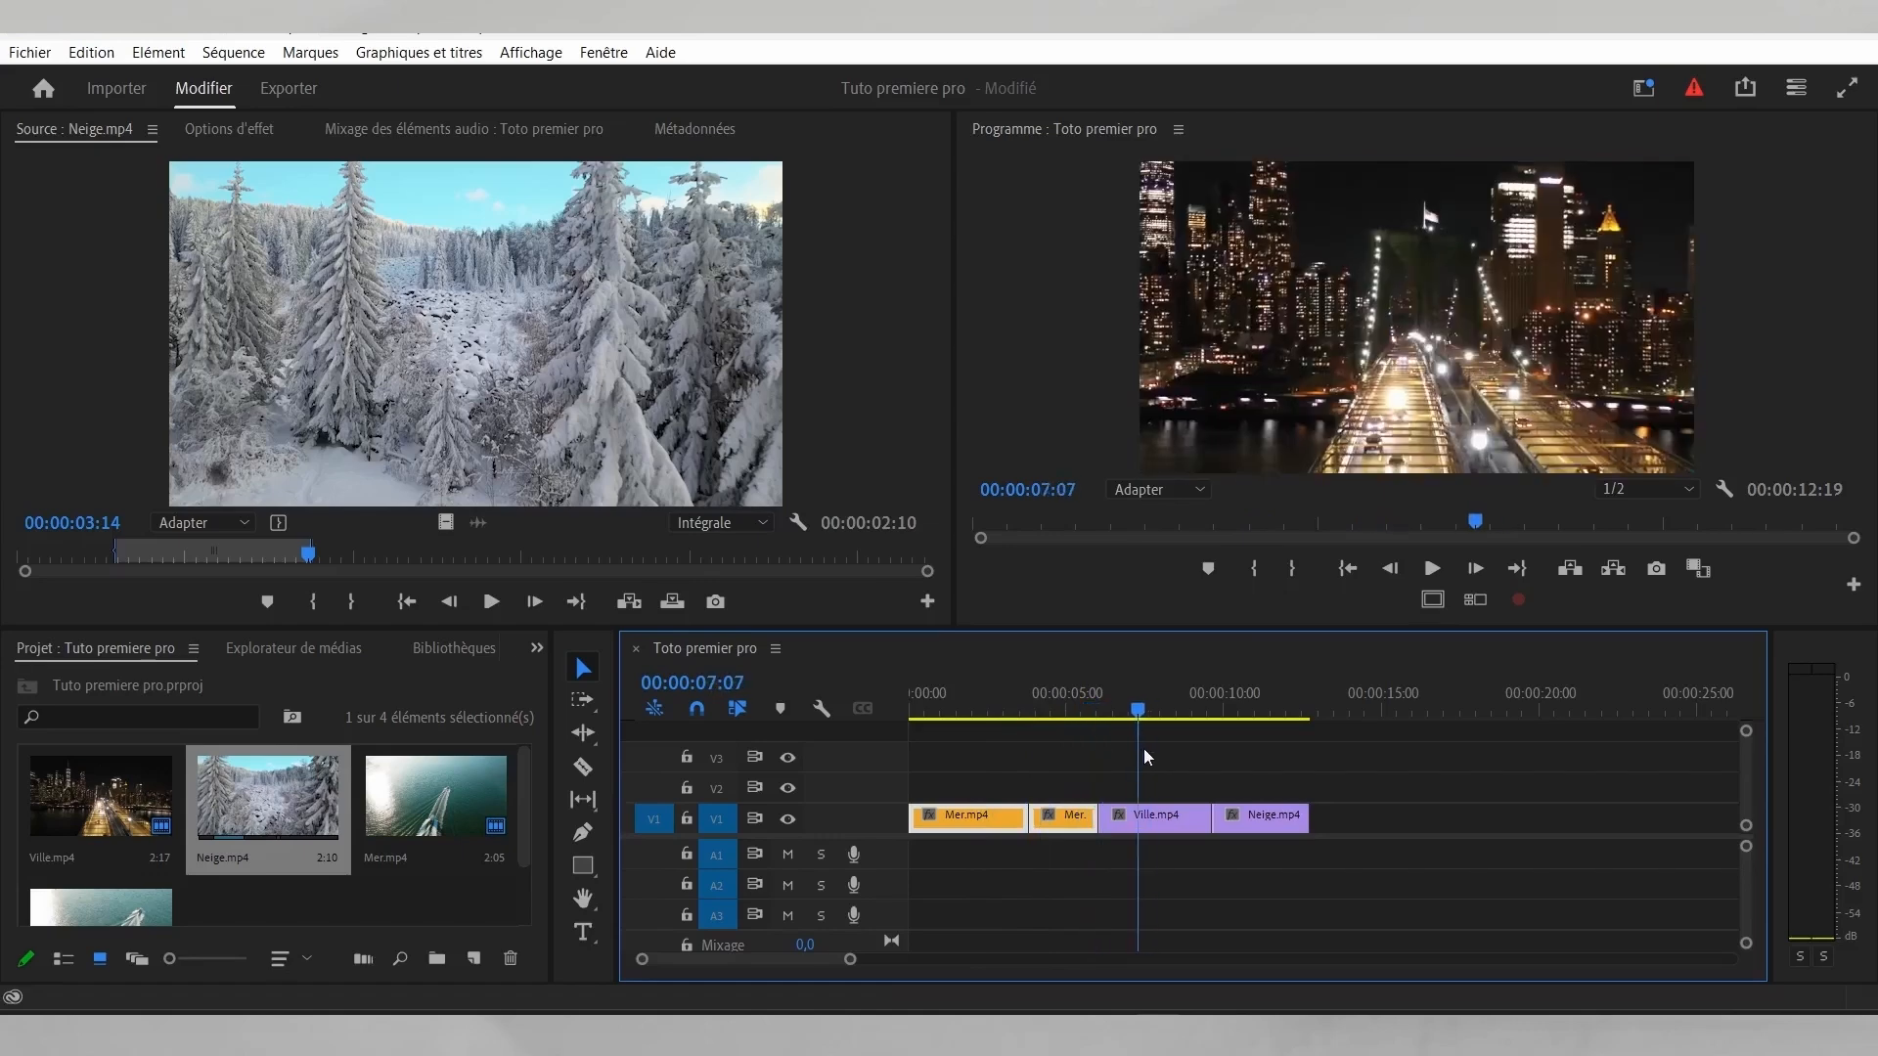
{"action": "left_click", "coordinate": [1136, 826]}
{"action": "right_click", "coordinate": [1136, 826]}
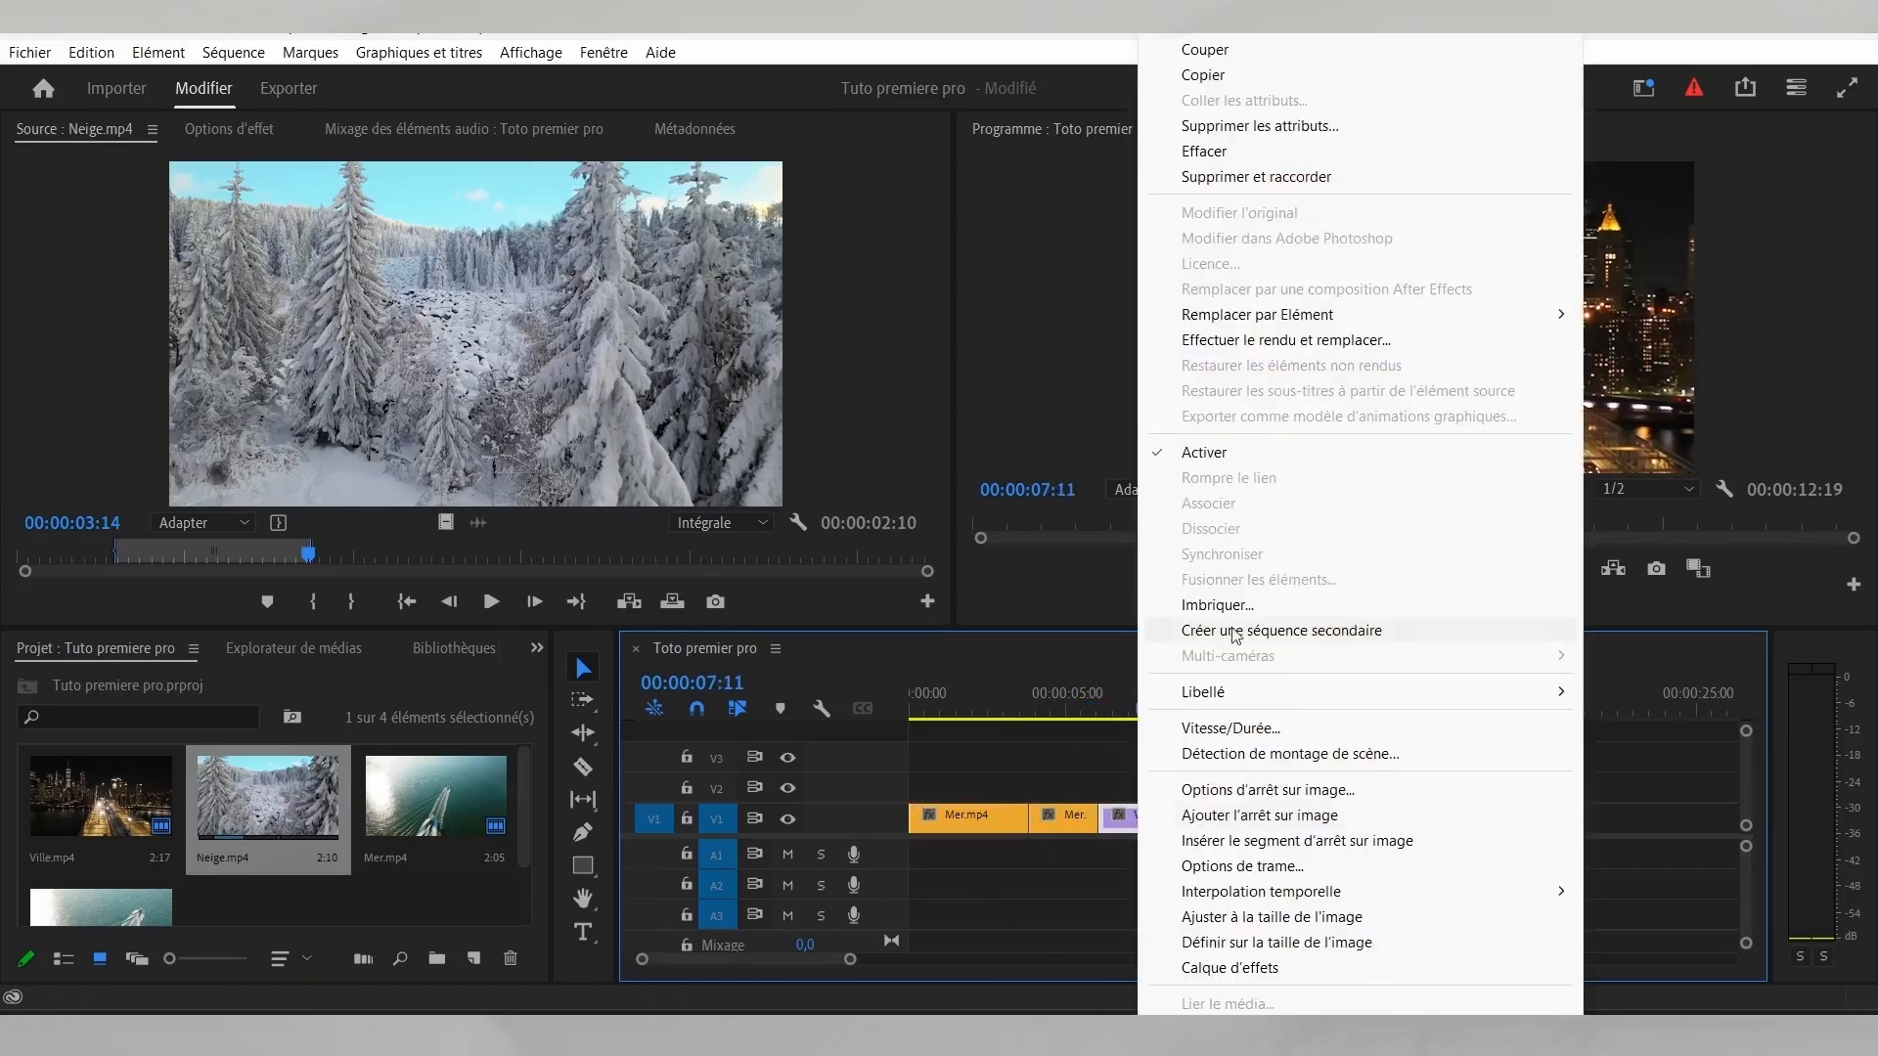
{"action": "mouse_move", "coordinate": [1257, 702]}
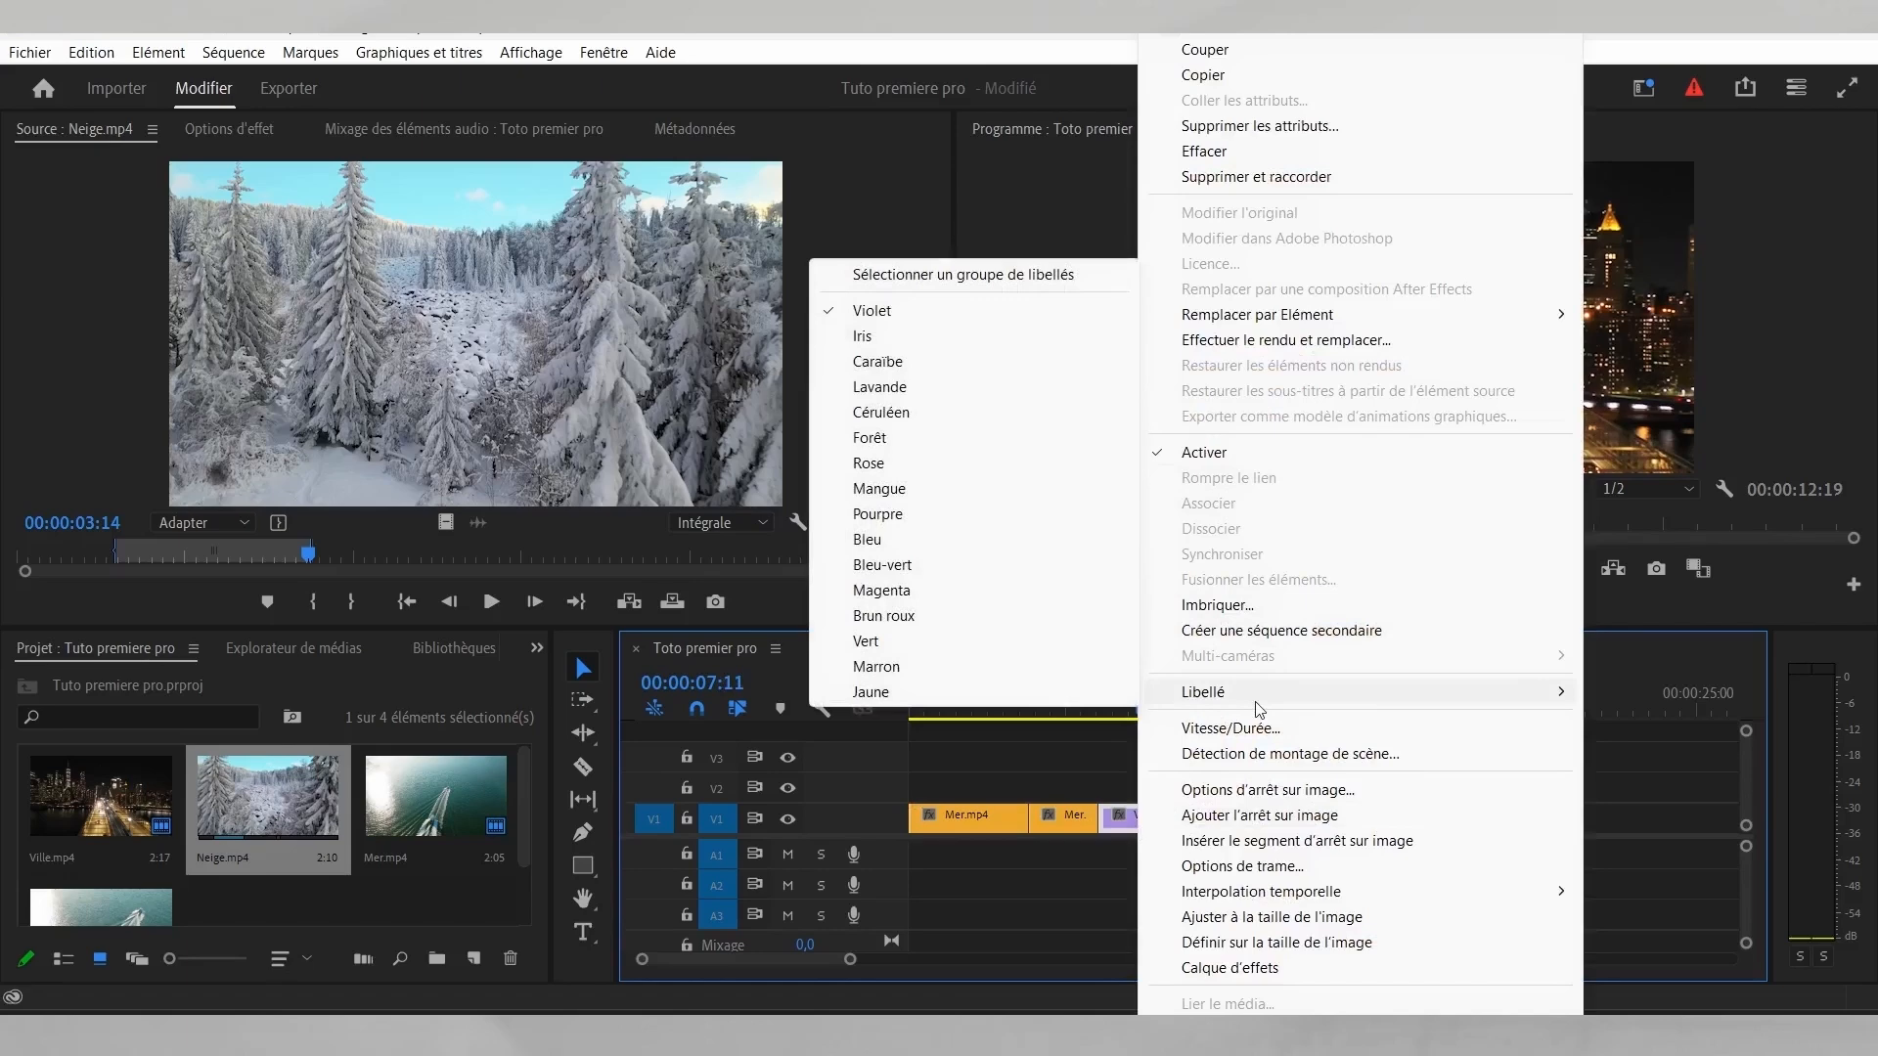
{"action": "left_click", "coordinate": [878, 642]}
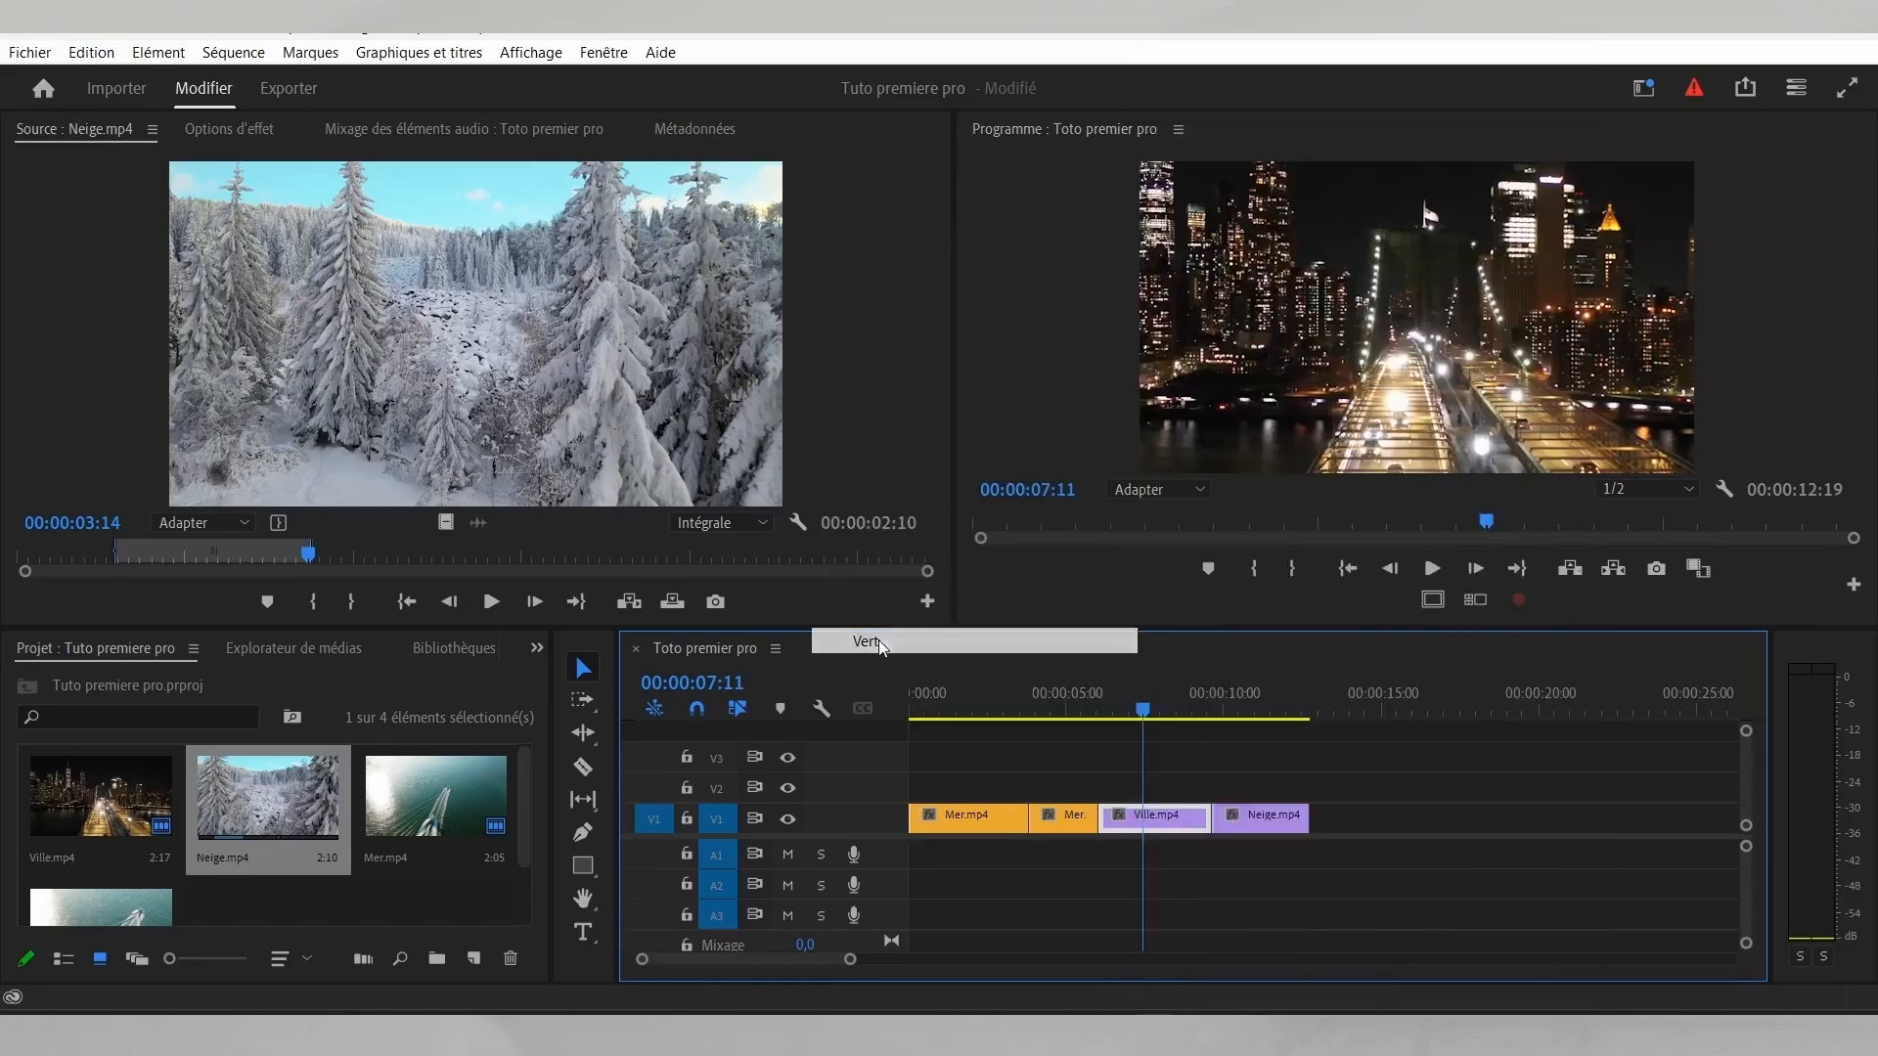
Step: Assign the Bleu label color to the Neige.mp4 clip on V1
{"action": "left_click", "coordinate": [1229, 698]}
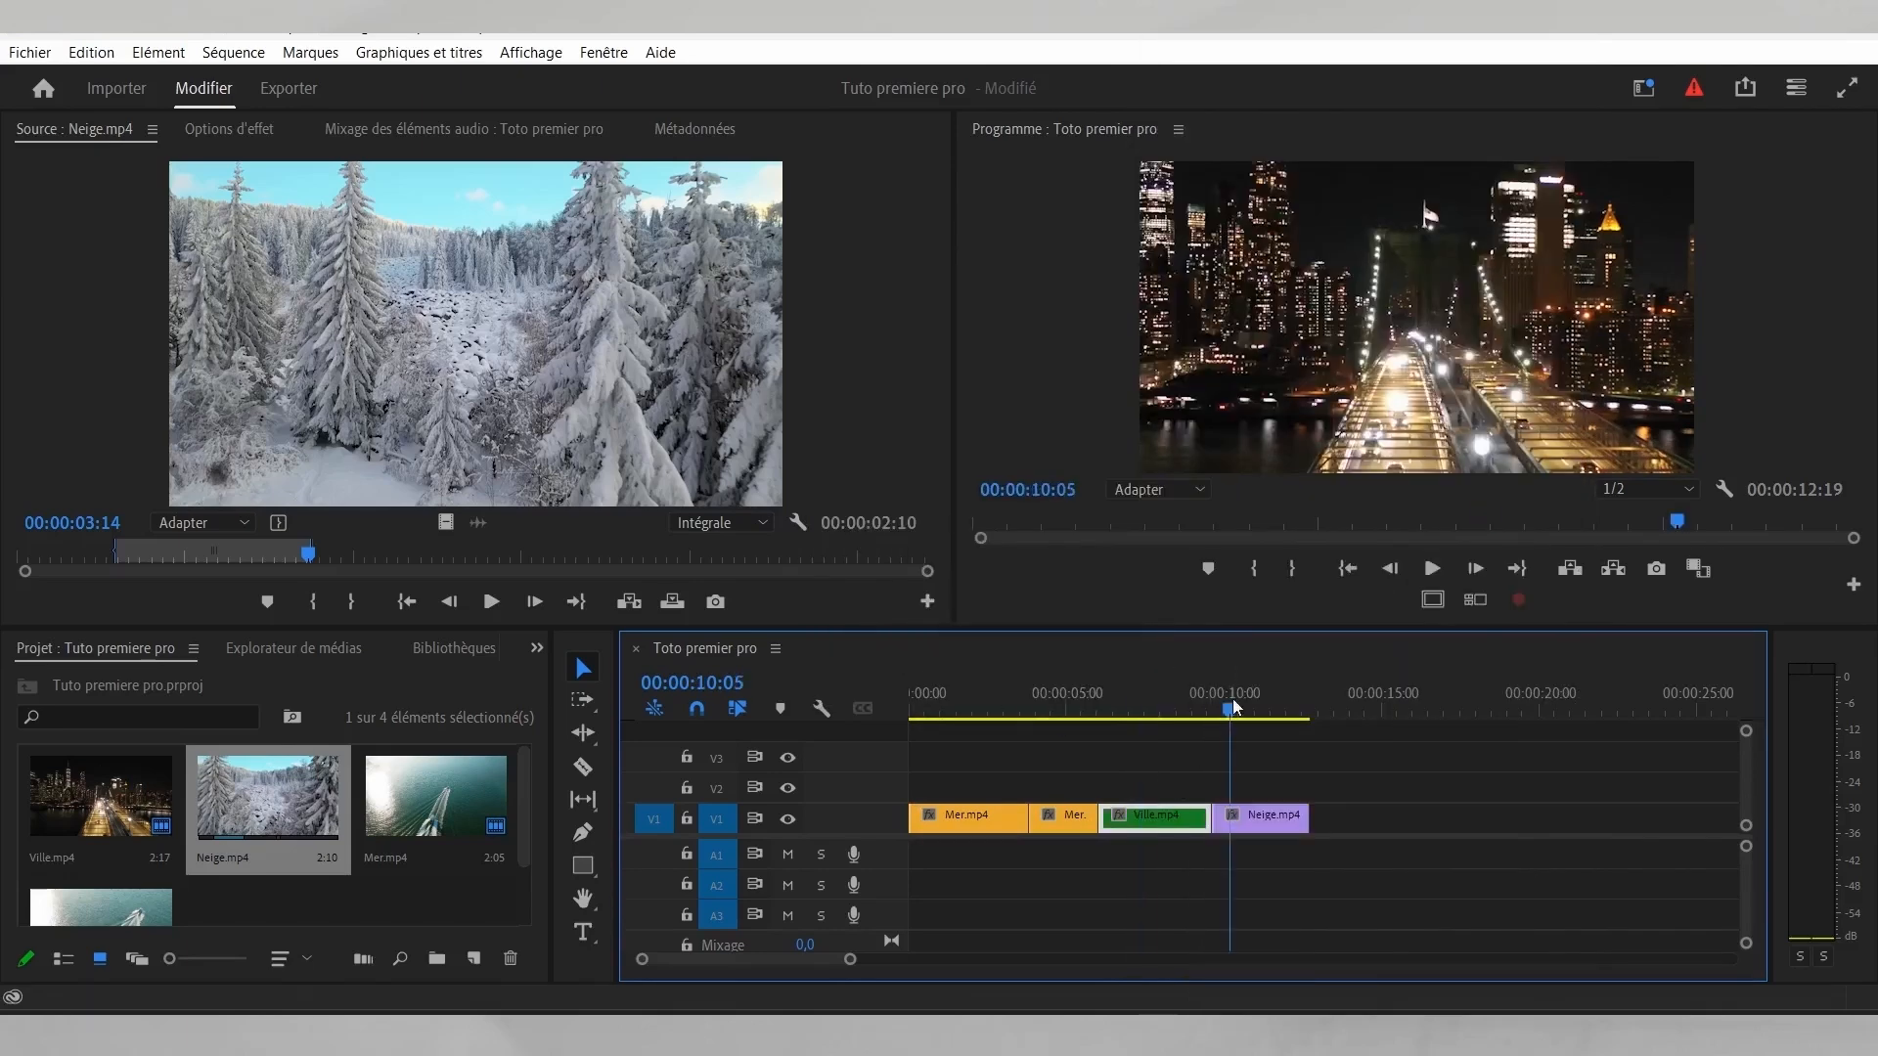
{"action": "left_click", "coordinate": [1264, 827]}
{"action": "right_click", "coordinate": [1257, 819]}
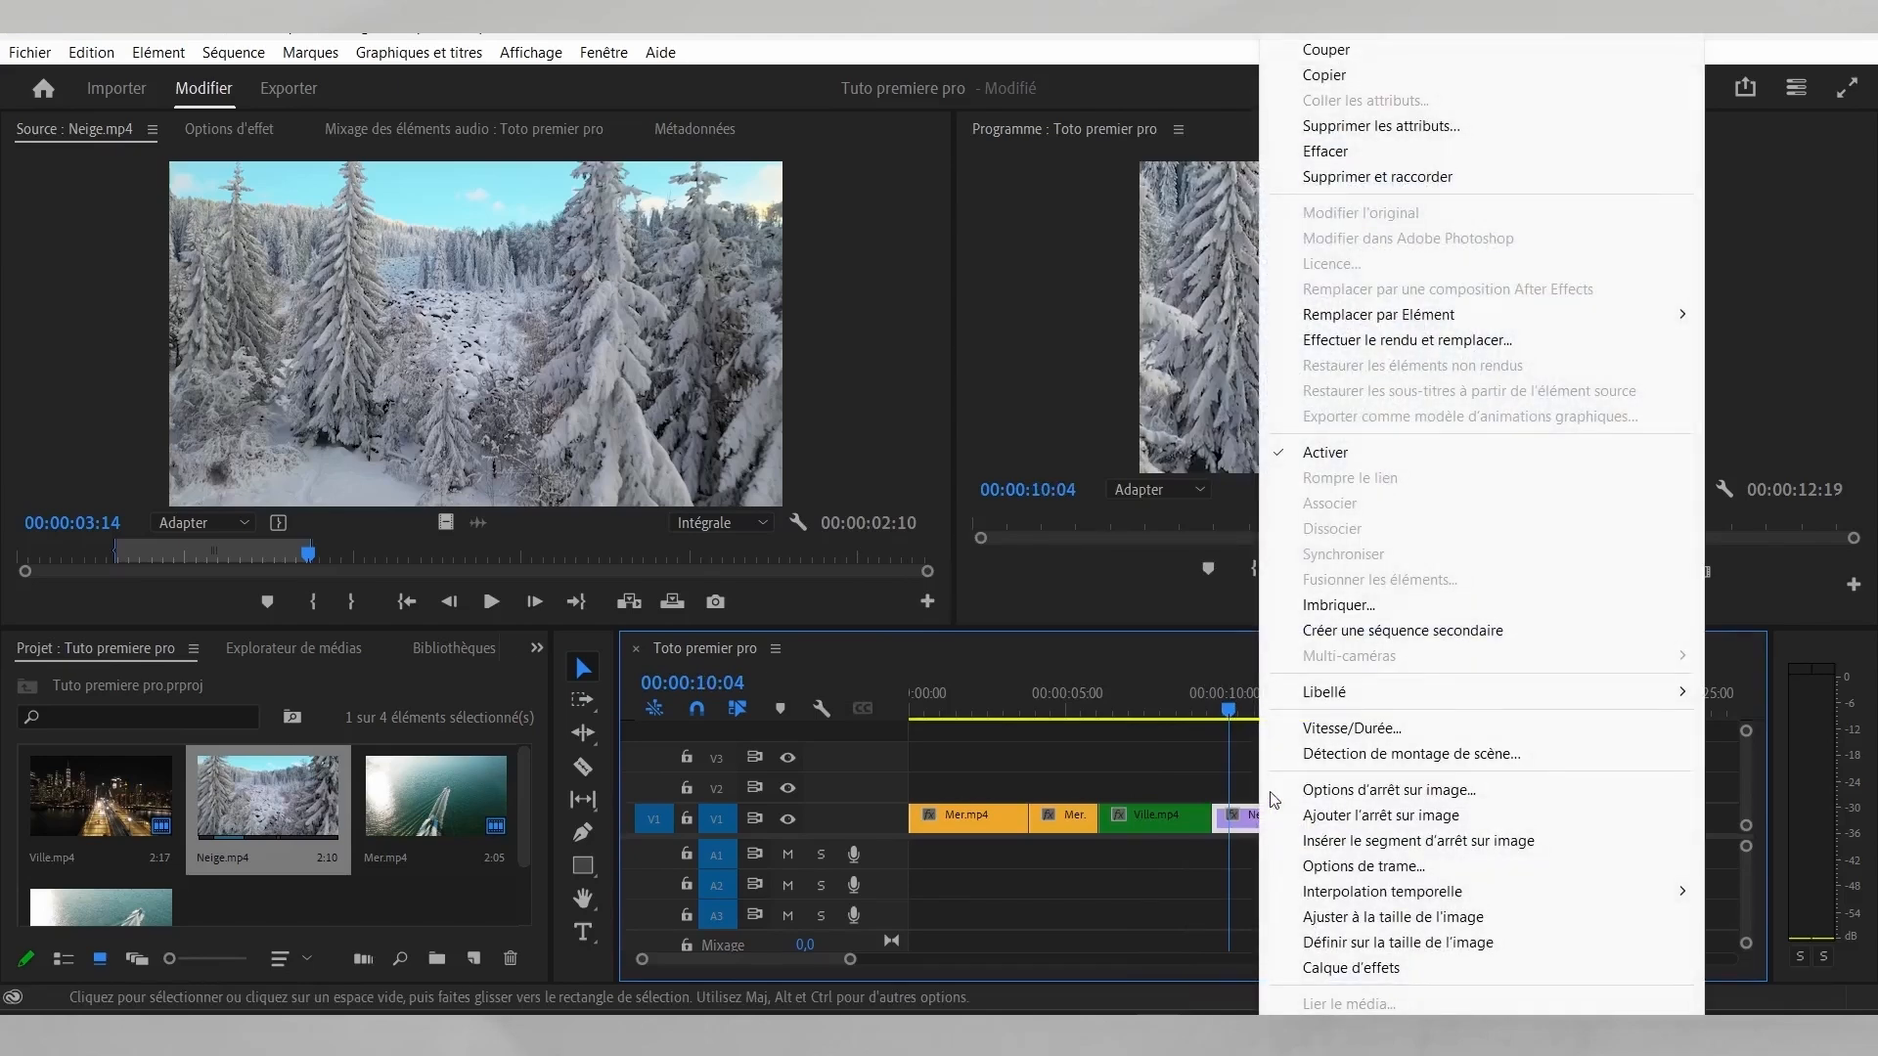
{"action": "mouse_move", "coordinate": [1322, 692]}
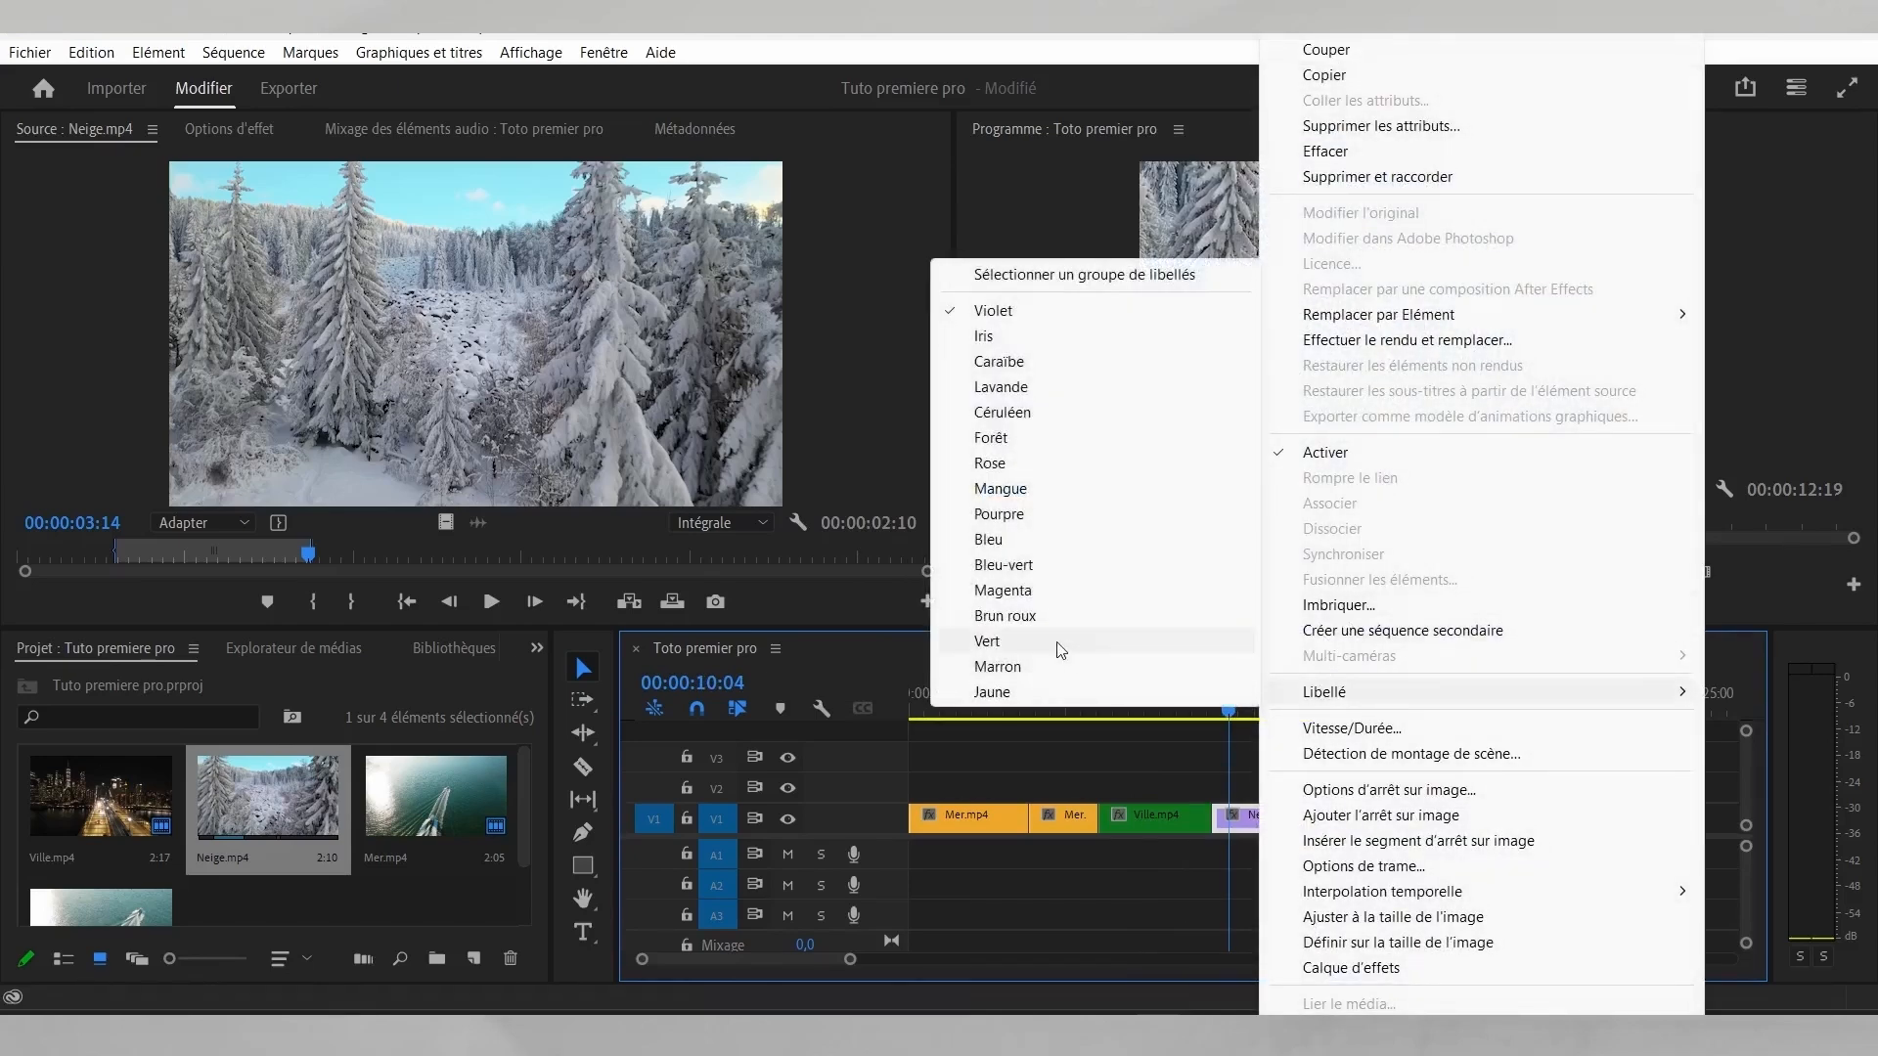
{"action": "left_click", "coordinate": [990, 540]}
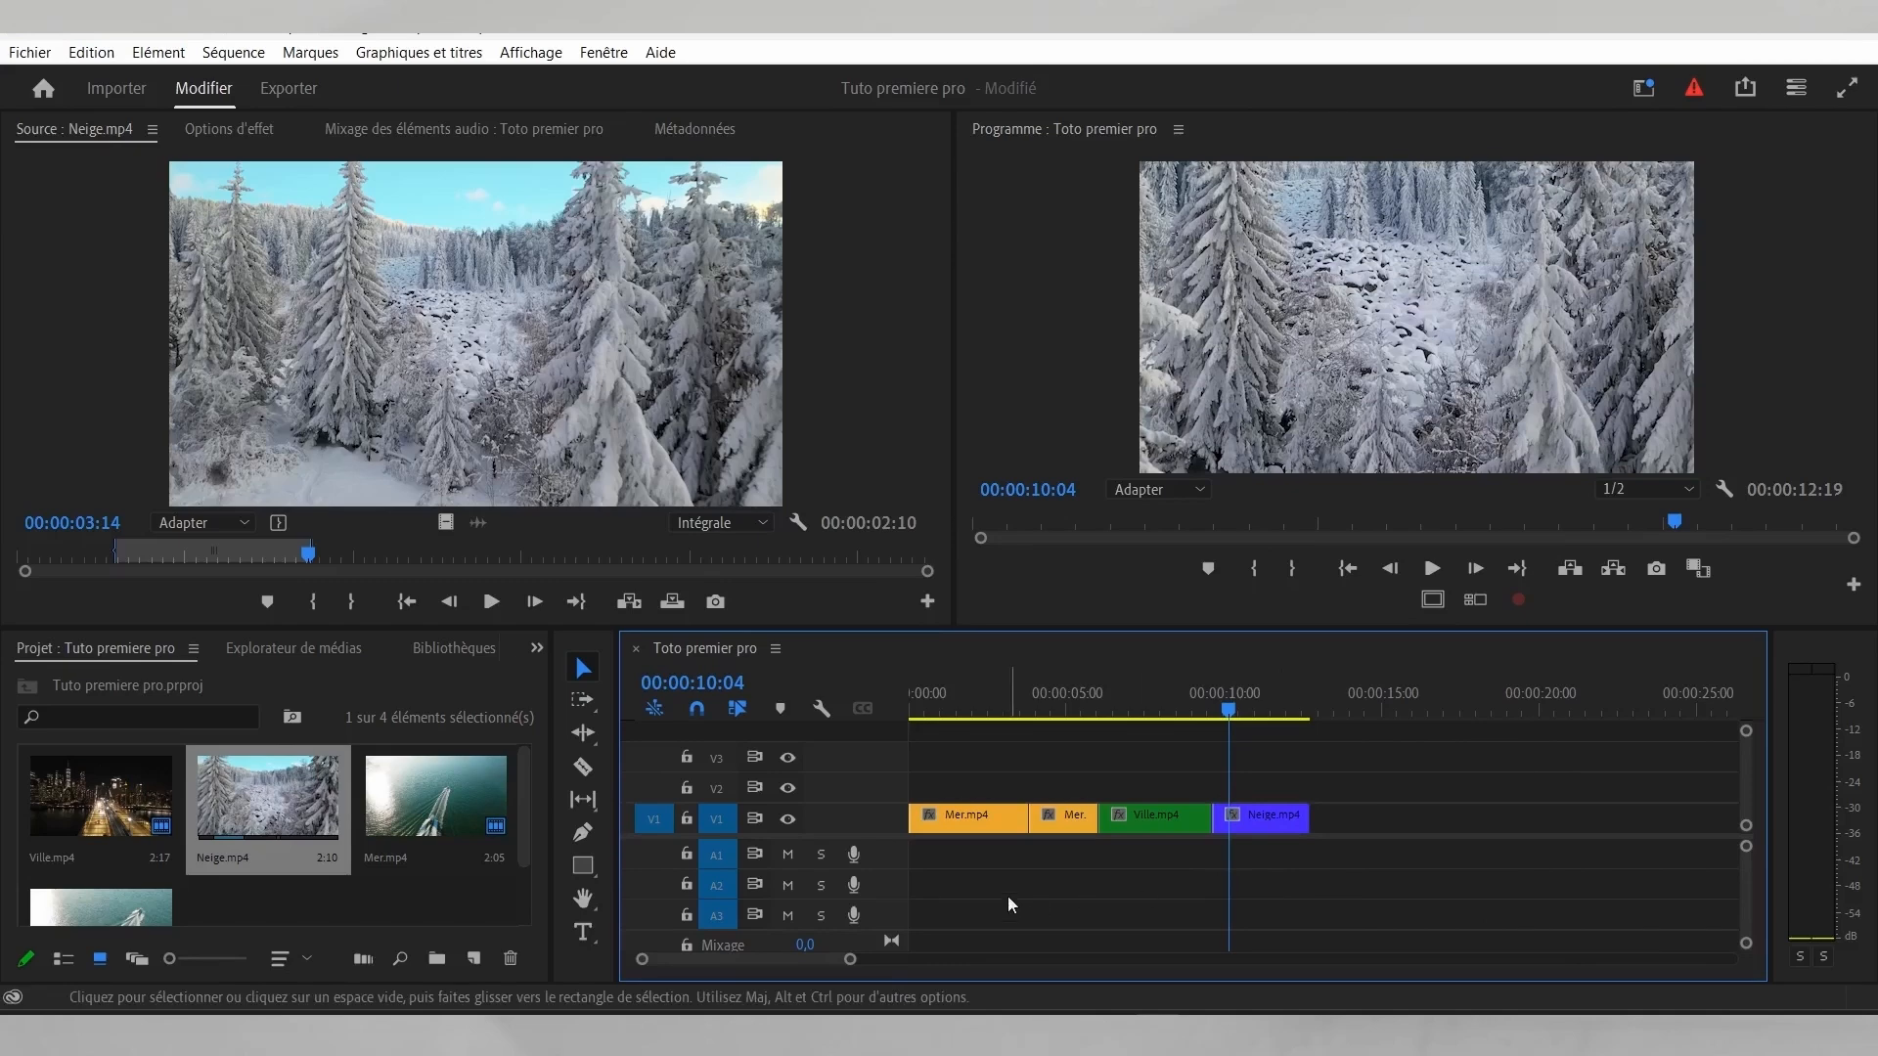
Step: Select the second Mer.mp4 clip on V1 and view the sequence at 00:00:04:15
{"action": "left_click", "coordinate": [984, 823]}
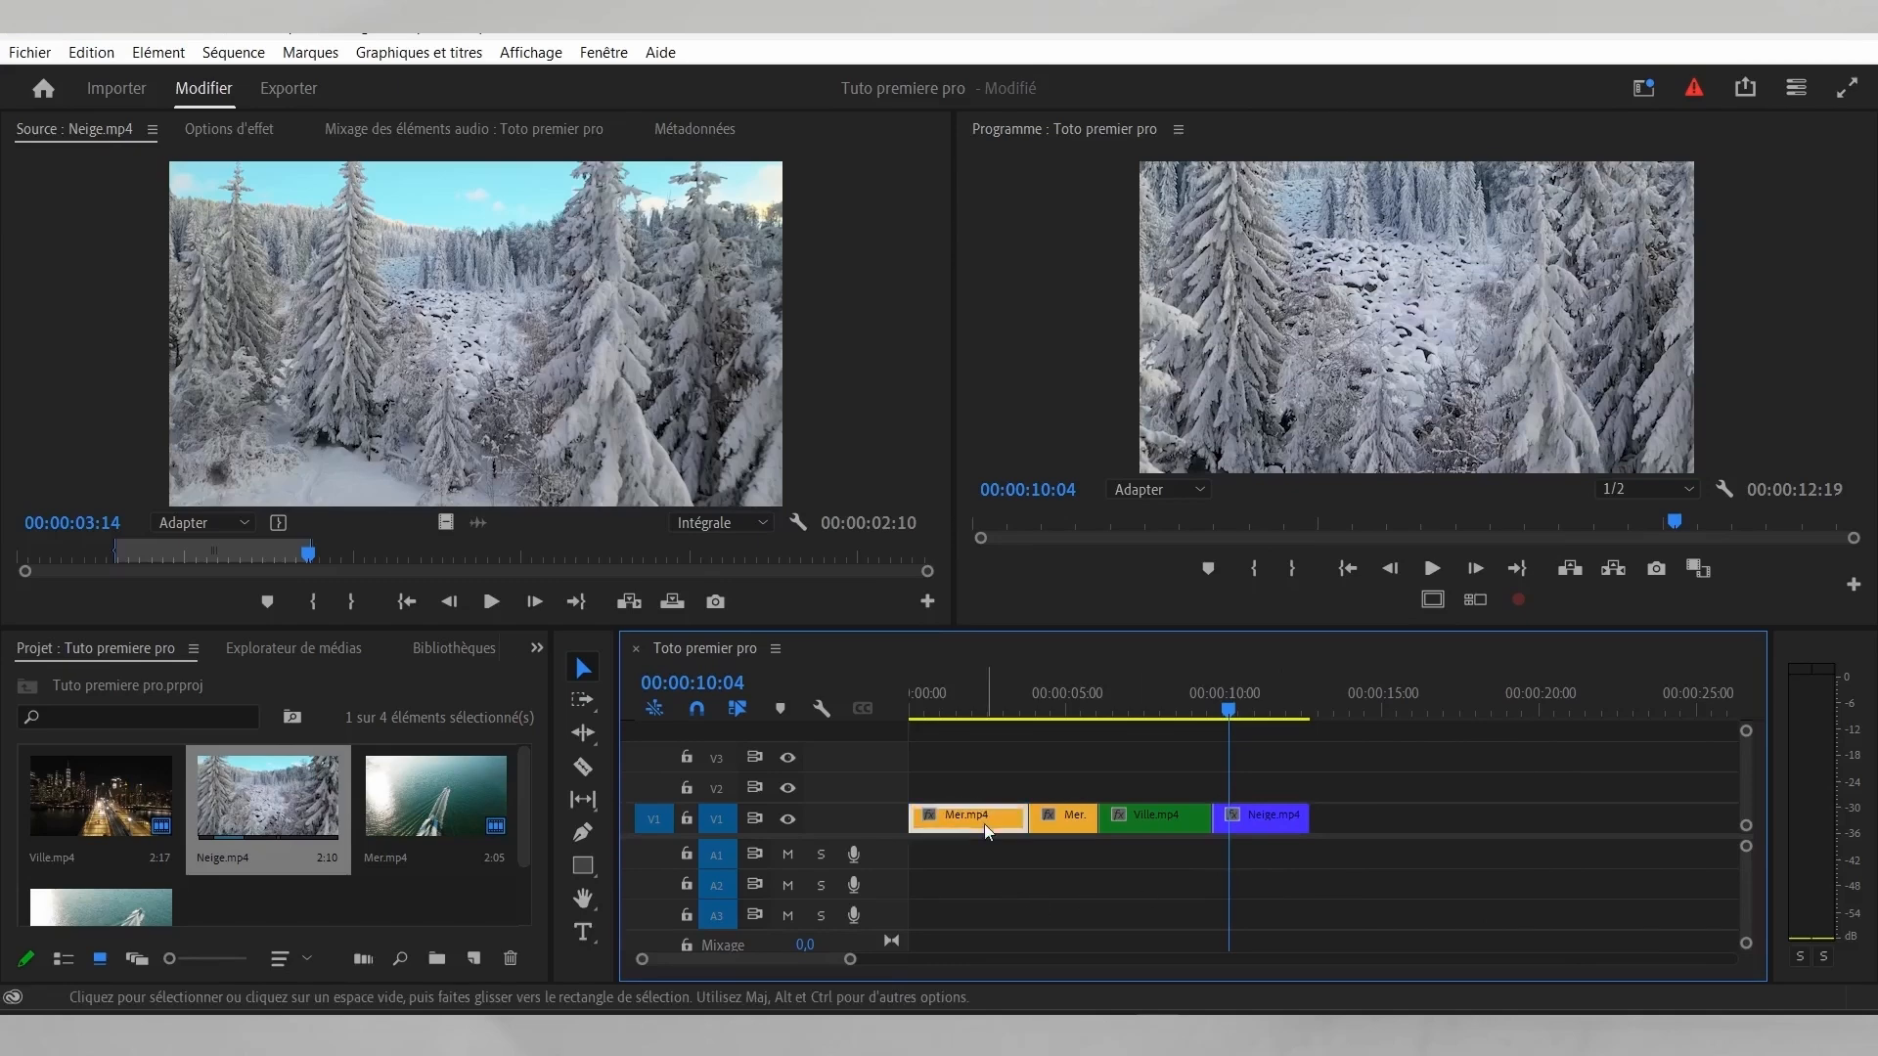
{"action": "left_click", "coordinate": [1053, 706]}
{"action": "left_click", "coordinate": [1060, 821]}
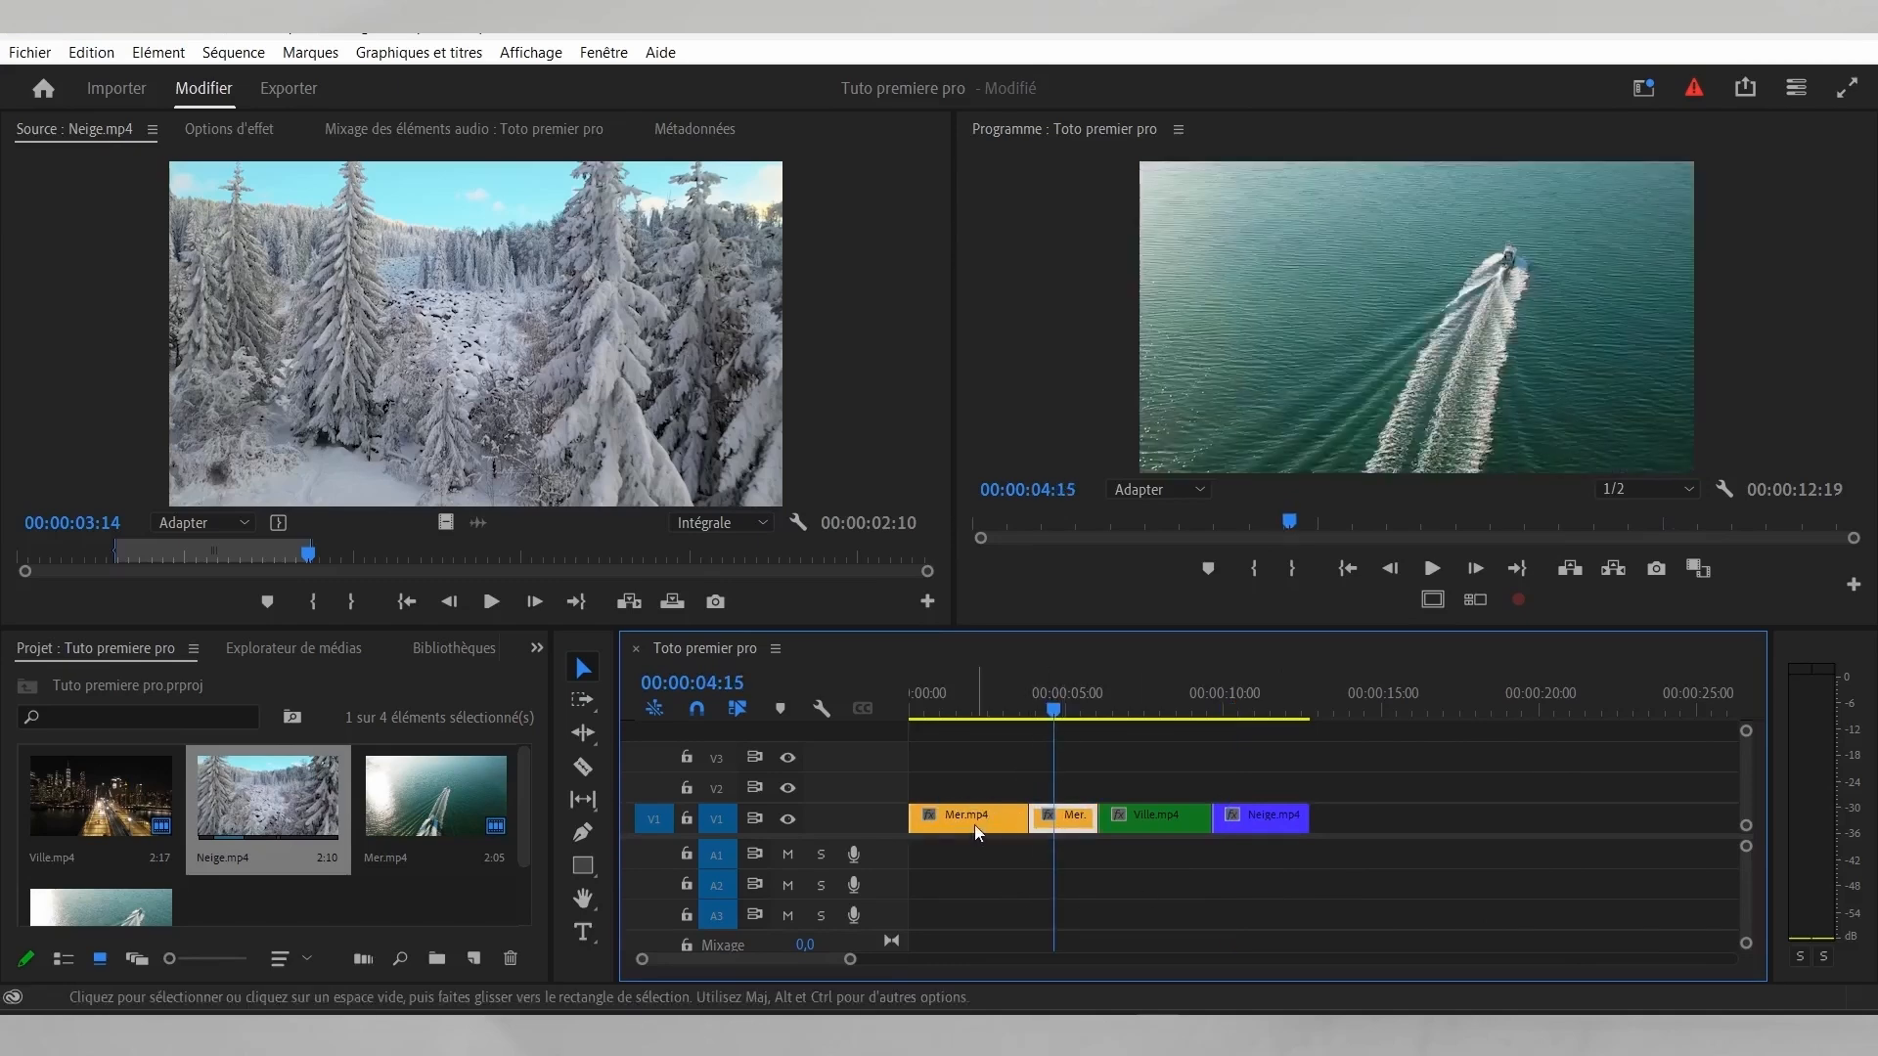
Step: Select the Ville.mp4 and Neige.mp4 clips on V1 in turn and view the sequence at 00:00:10:19
{"action": "left_click", "coordinate": [1143, 706]}
{"action": "left_click", "coordinate": [1158, 813]}
{"action": "left_click", "coordinate": [1250, 698]}
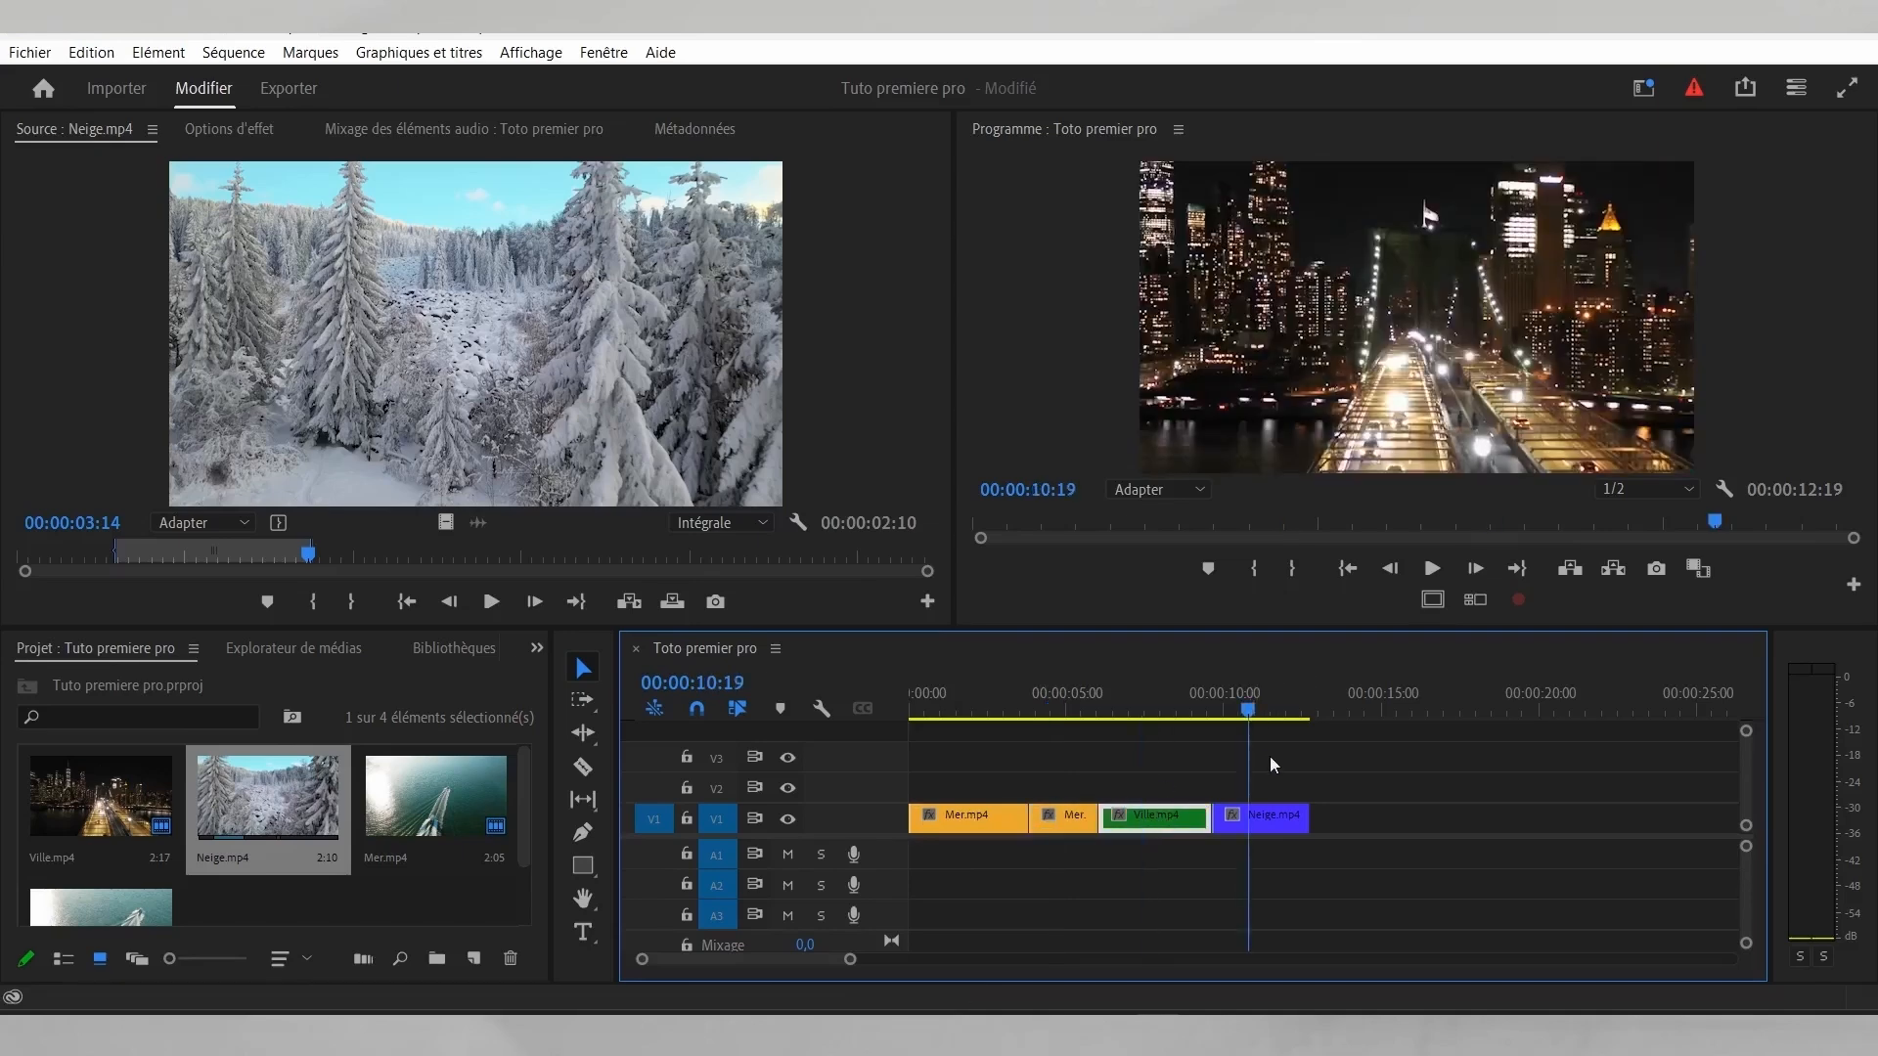
{"action": "left_click", "coordinate": [1263, 821]}
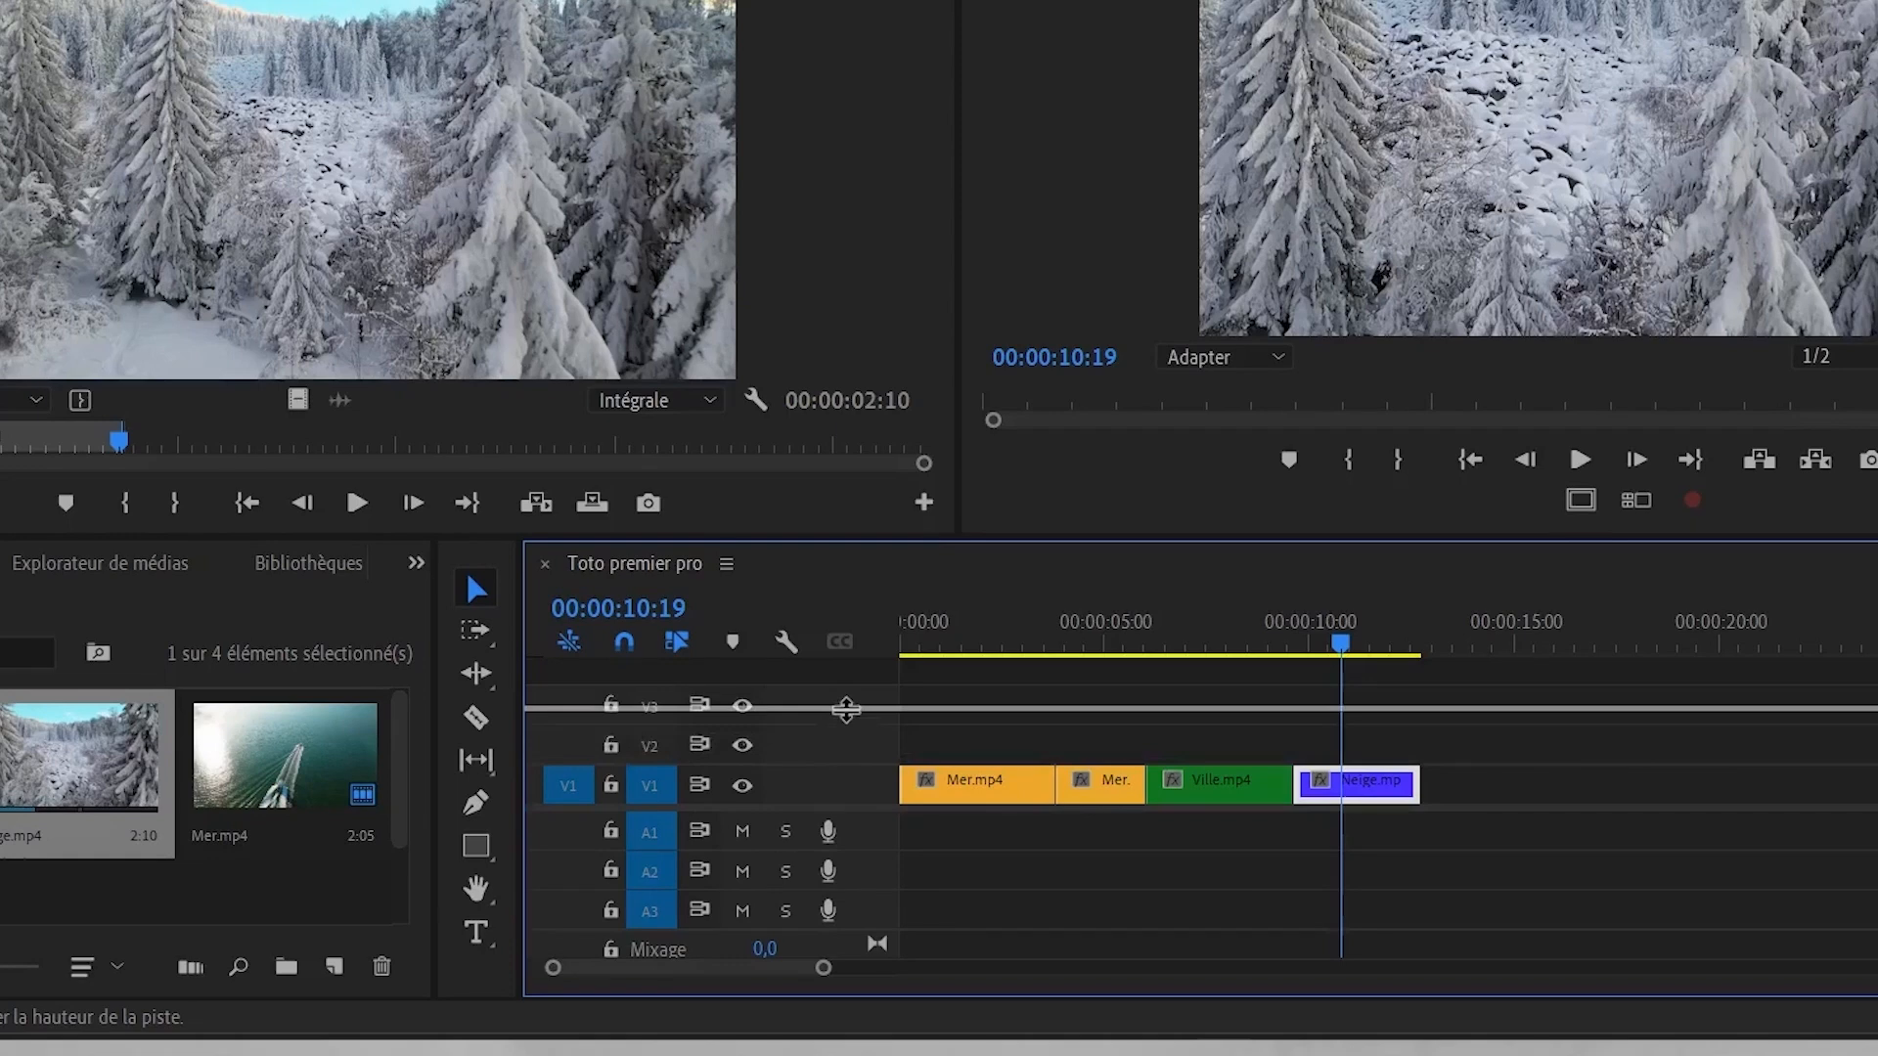
Step: Increase the height of track V1 and enlarge the timeline scale so the clips show their thumbnails
{"action": "left_click_drag", "start_coordinate": [846, 710], "coordinate": [846, 710]}
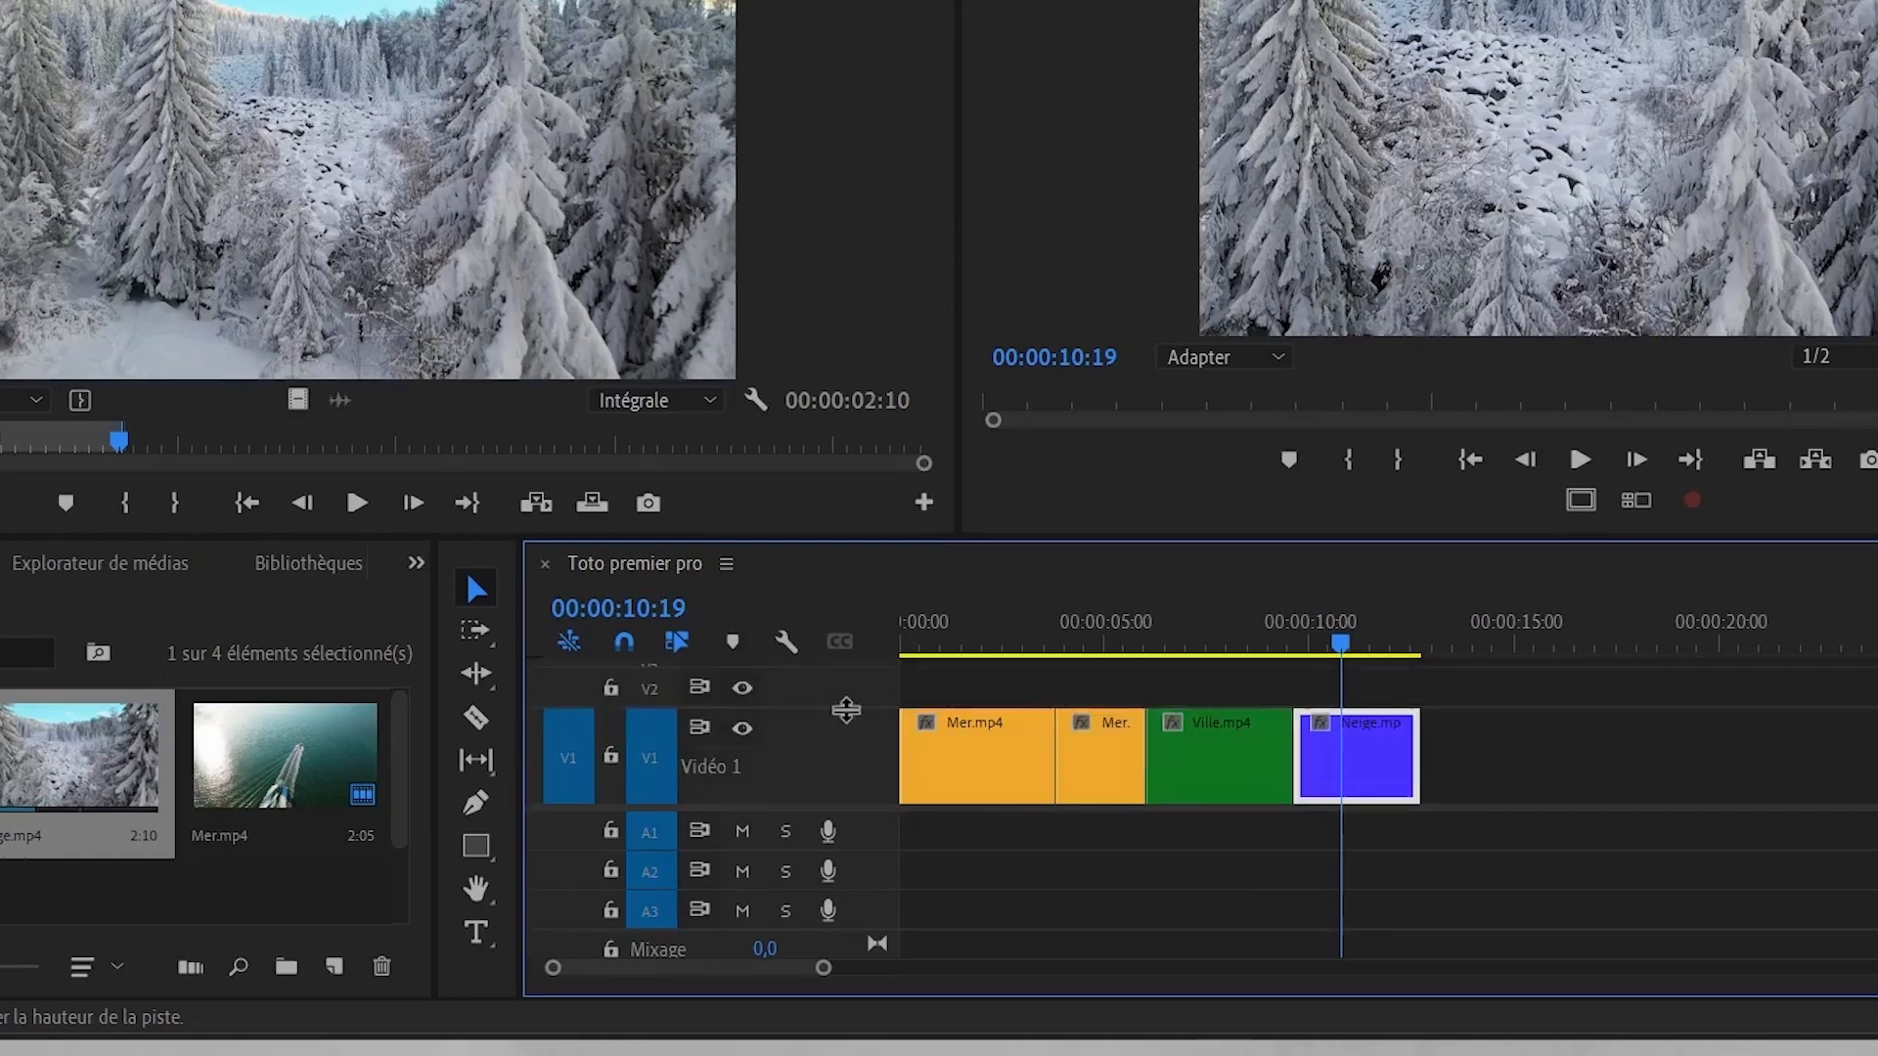
{"action": "scroll", "coordinate": [1203, 843], "scroll_direction": "up", "scroll_amount": 1}
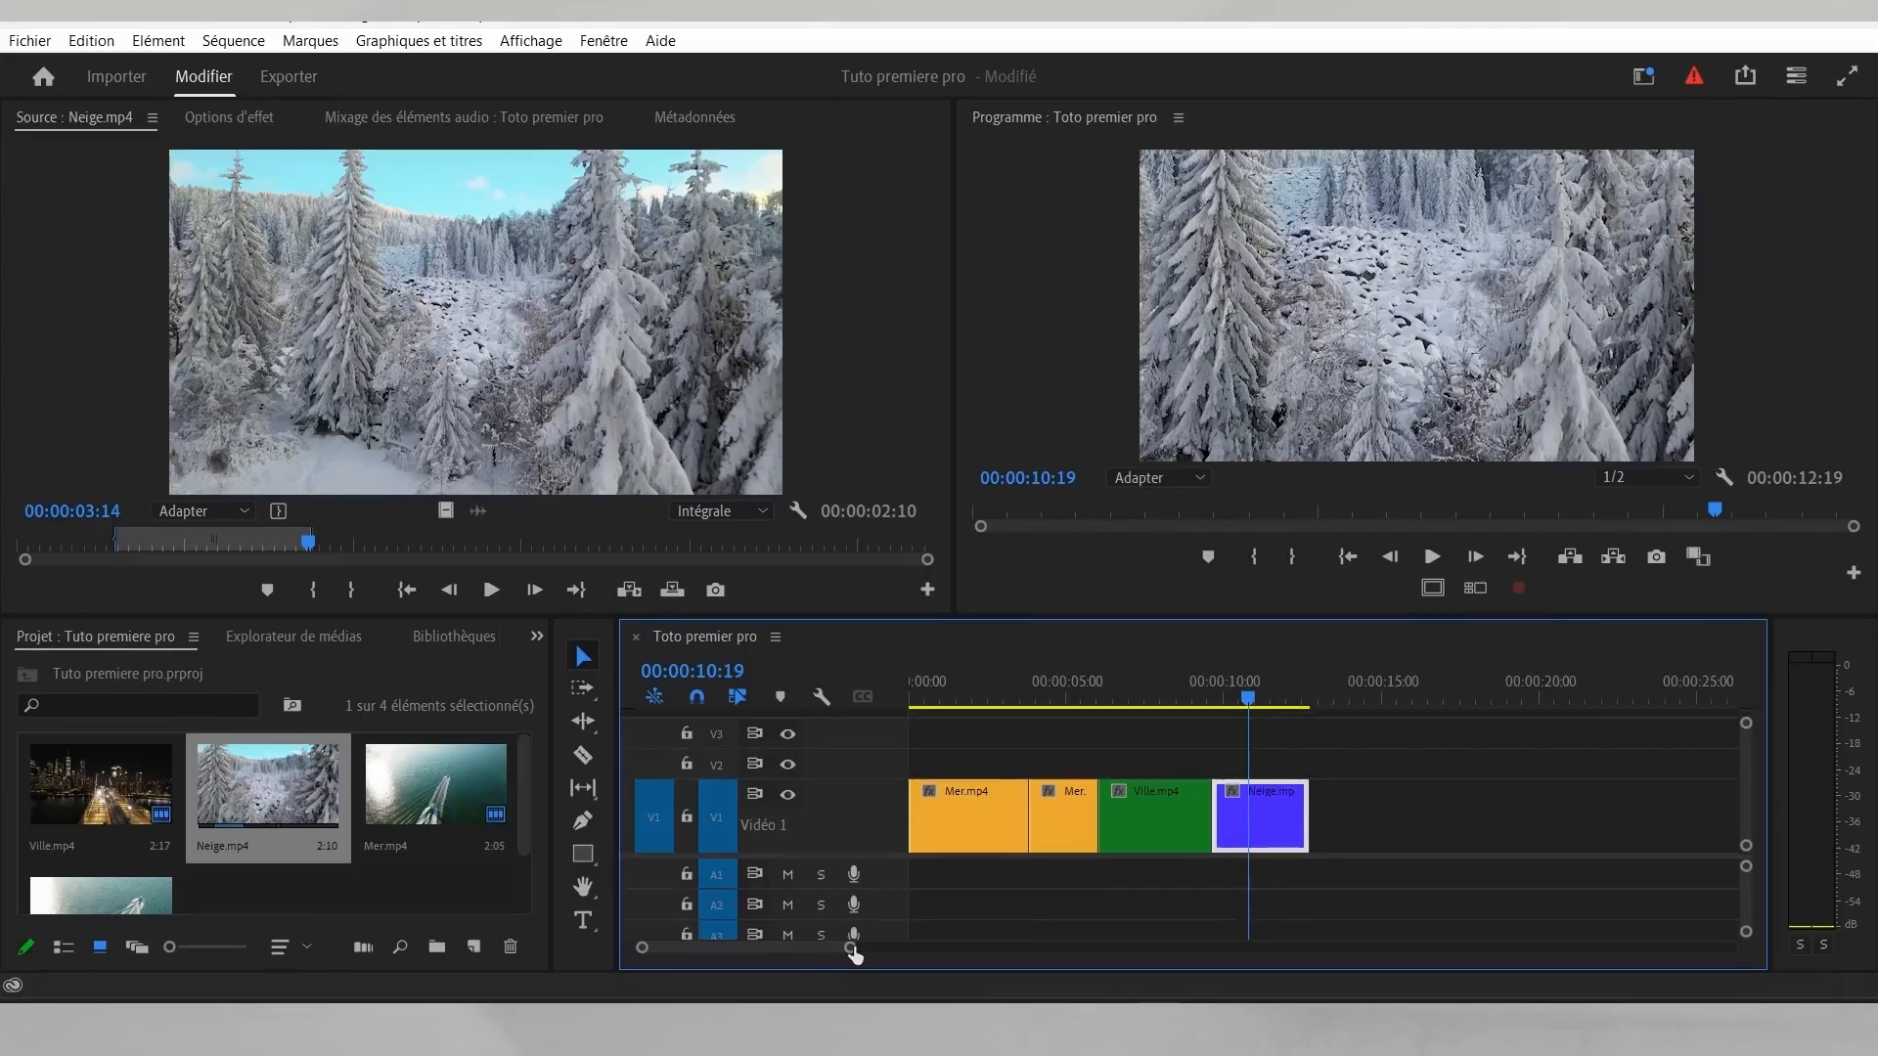
{"action": "scroll", "coordinate": [939, 953], "scroll_direction": "up", "scroll_amount": 3}
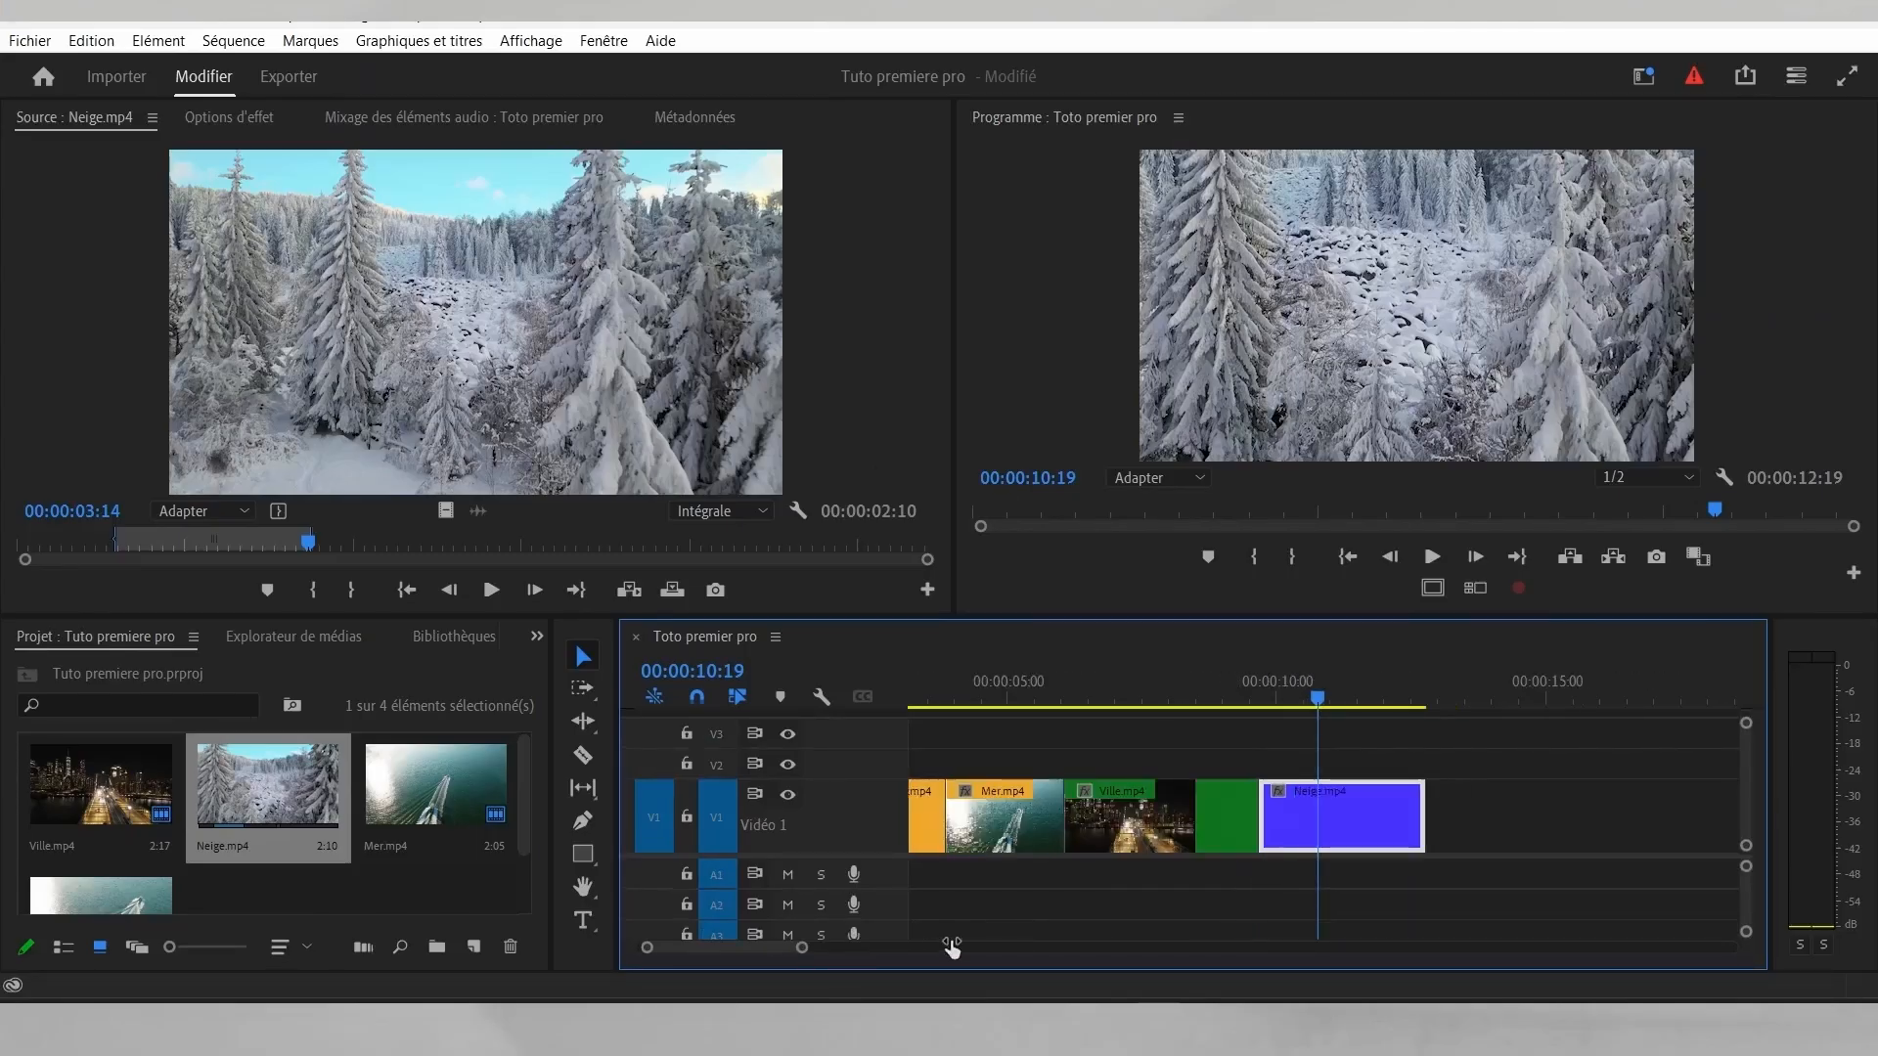
{"action": "scroll", "coordinate": [954, 946], "scroll_direction": "down", "scroll_amount": 2}
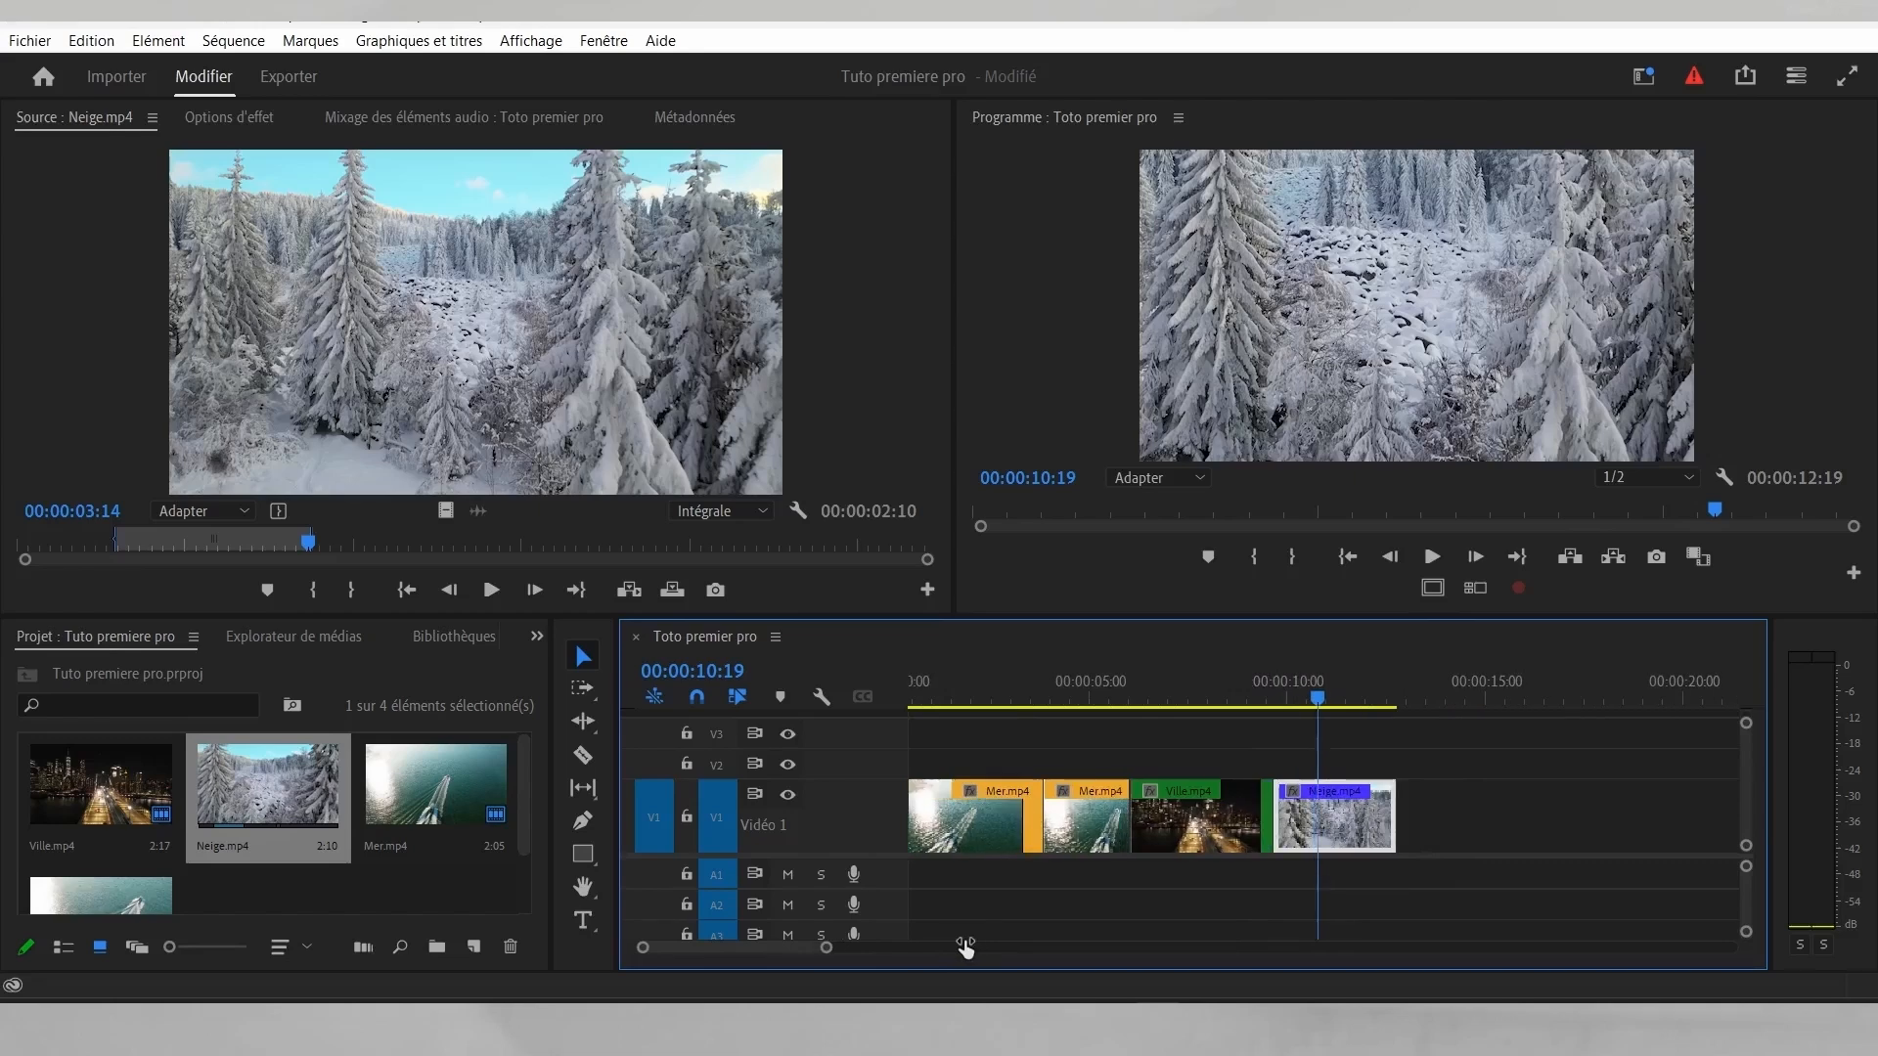
{"action": "scroll", "coordinate": [880, 947], "scroll_direction": "up", "scroll_amount": 1}
{"action": "scroll", "coordinate": [807, 943], "scroll_direction": "left", "scroll_amount": 1}
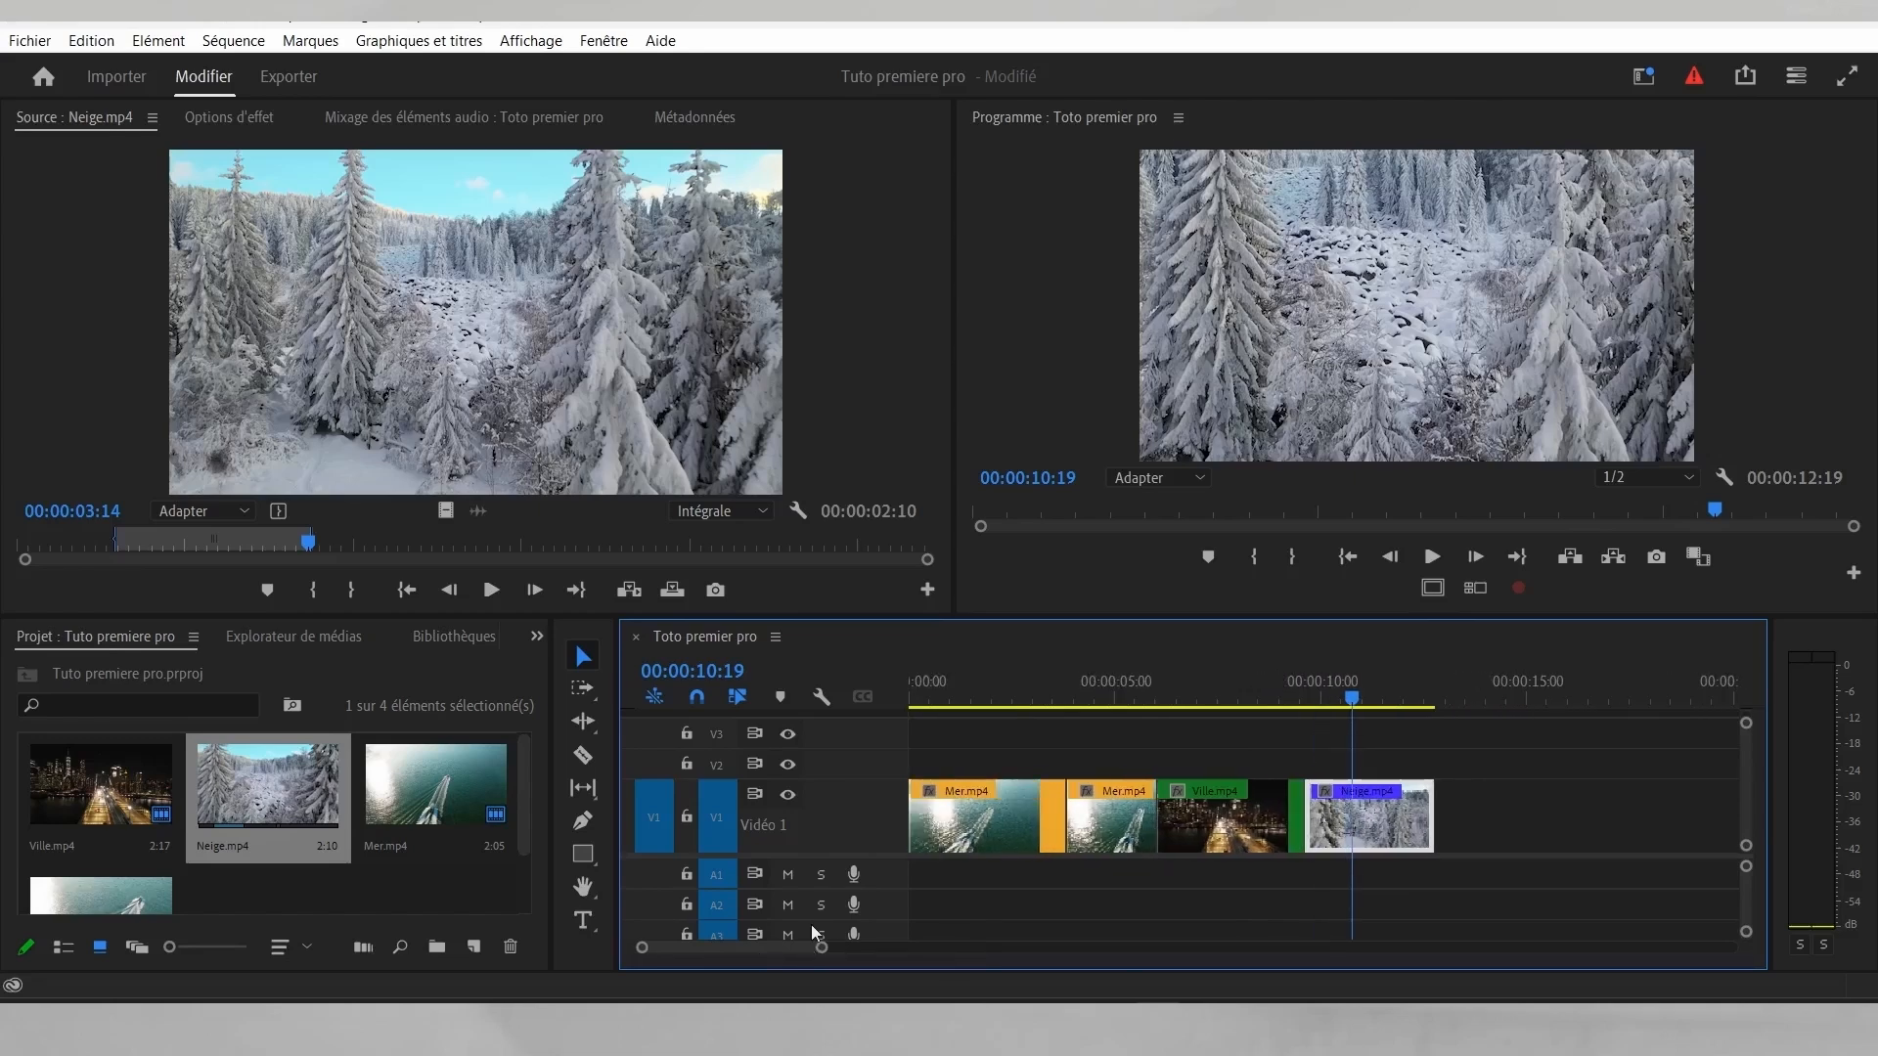
Step: Place the sequence playhead at 00:00:02:07 and give the audio tracks more room below the video tracks
{"action": "left_click", "coordinate": [972, 682]}
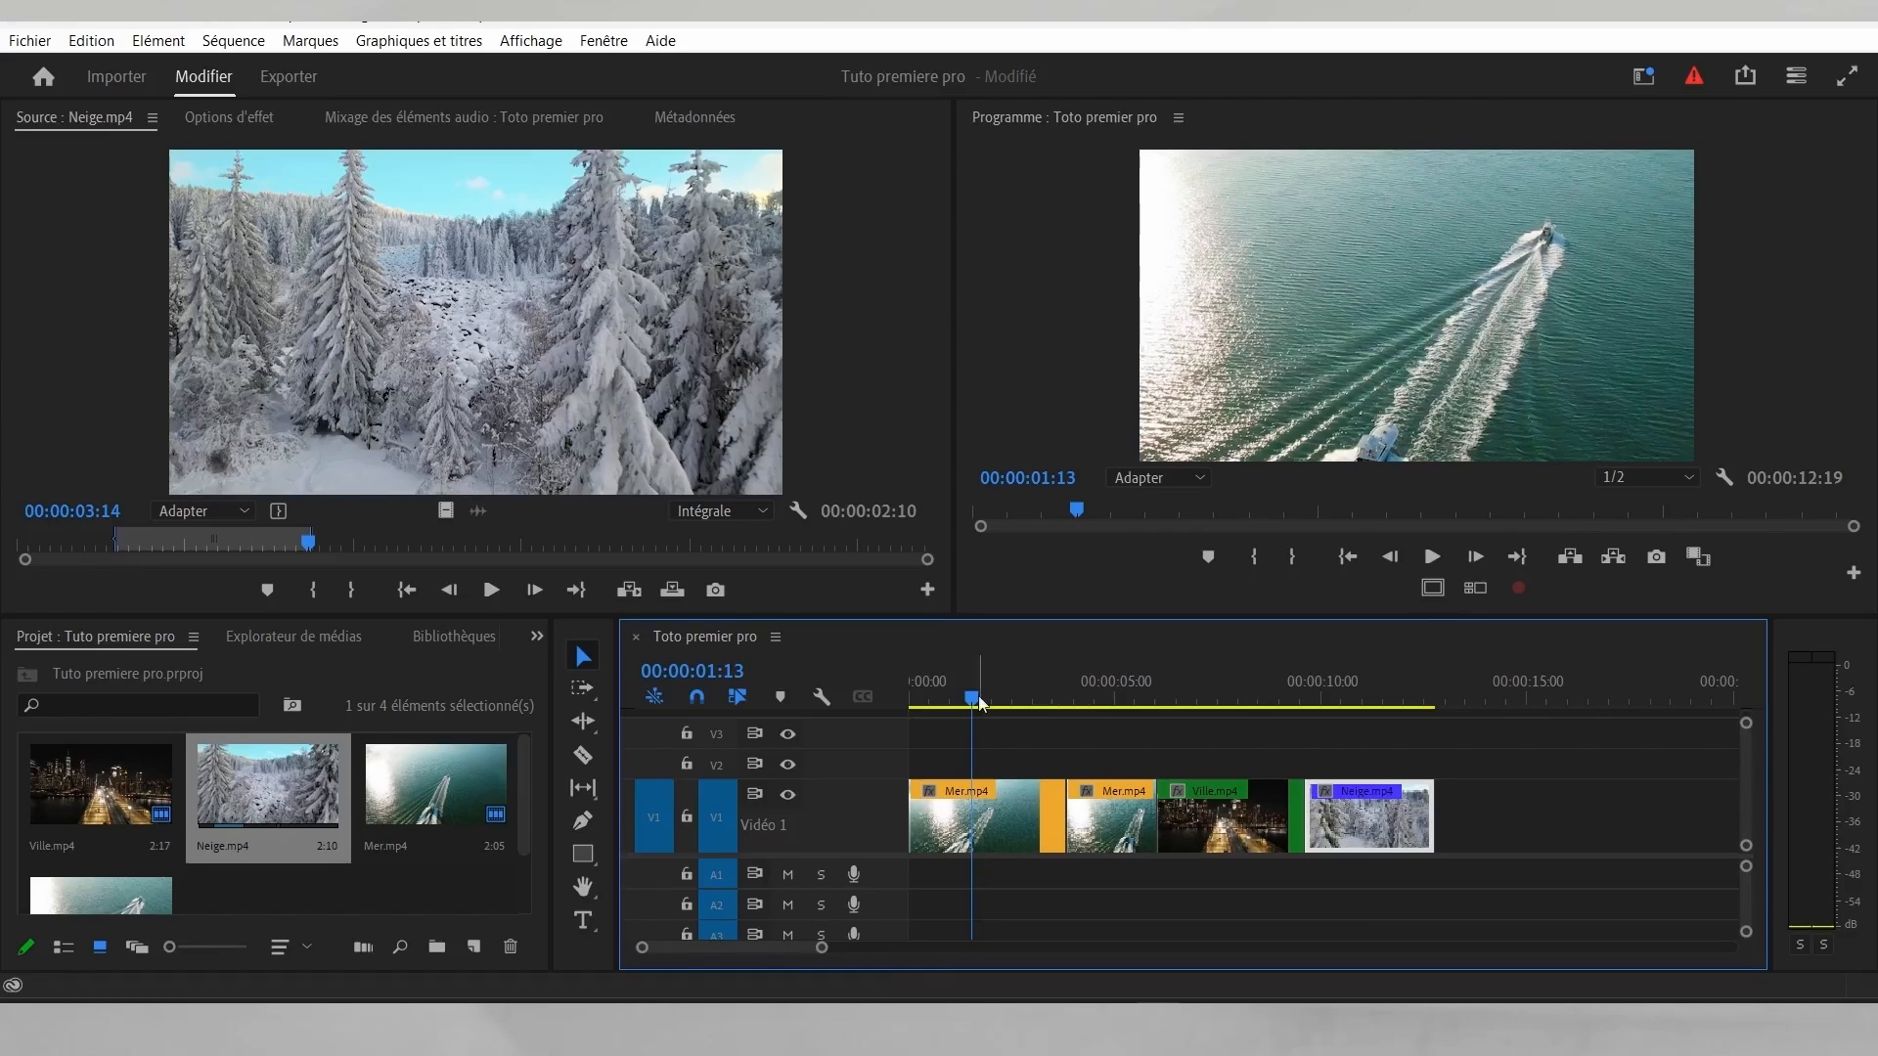
{"action": "mouse_move", "coordinate": [978, 695]}
{"action": "left_mouse_down"}
{"action": "mouse_move", "coordinate": [1042, 700]}
{"action": "mouse_move", "coordinate": [1001, 698]}
{"action": "left_mouse_up"}
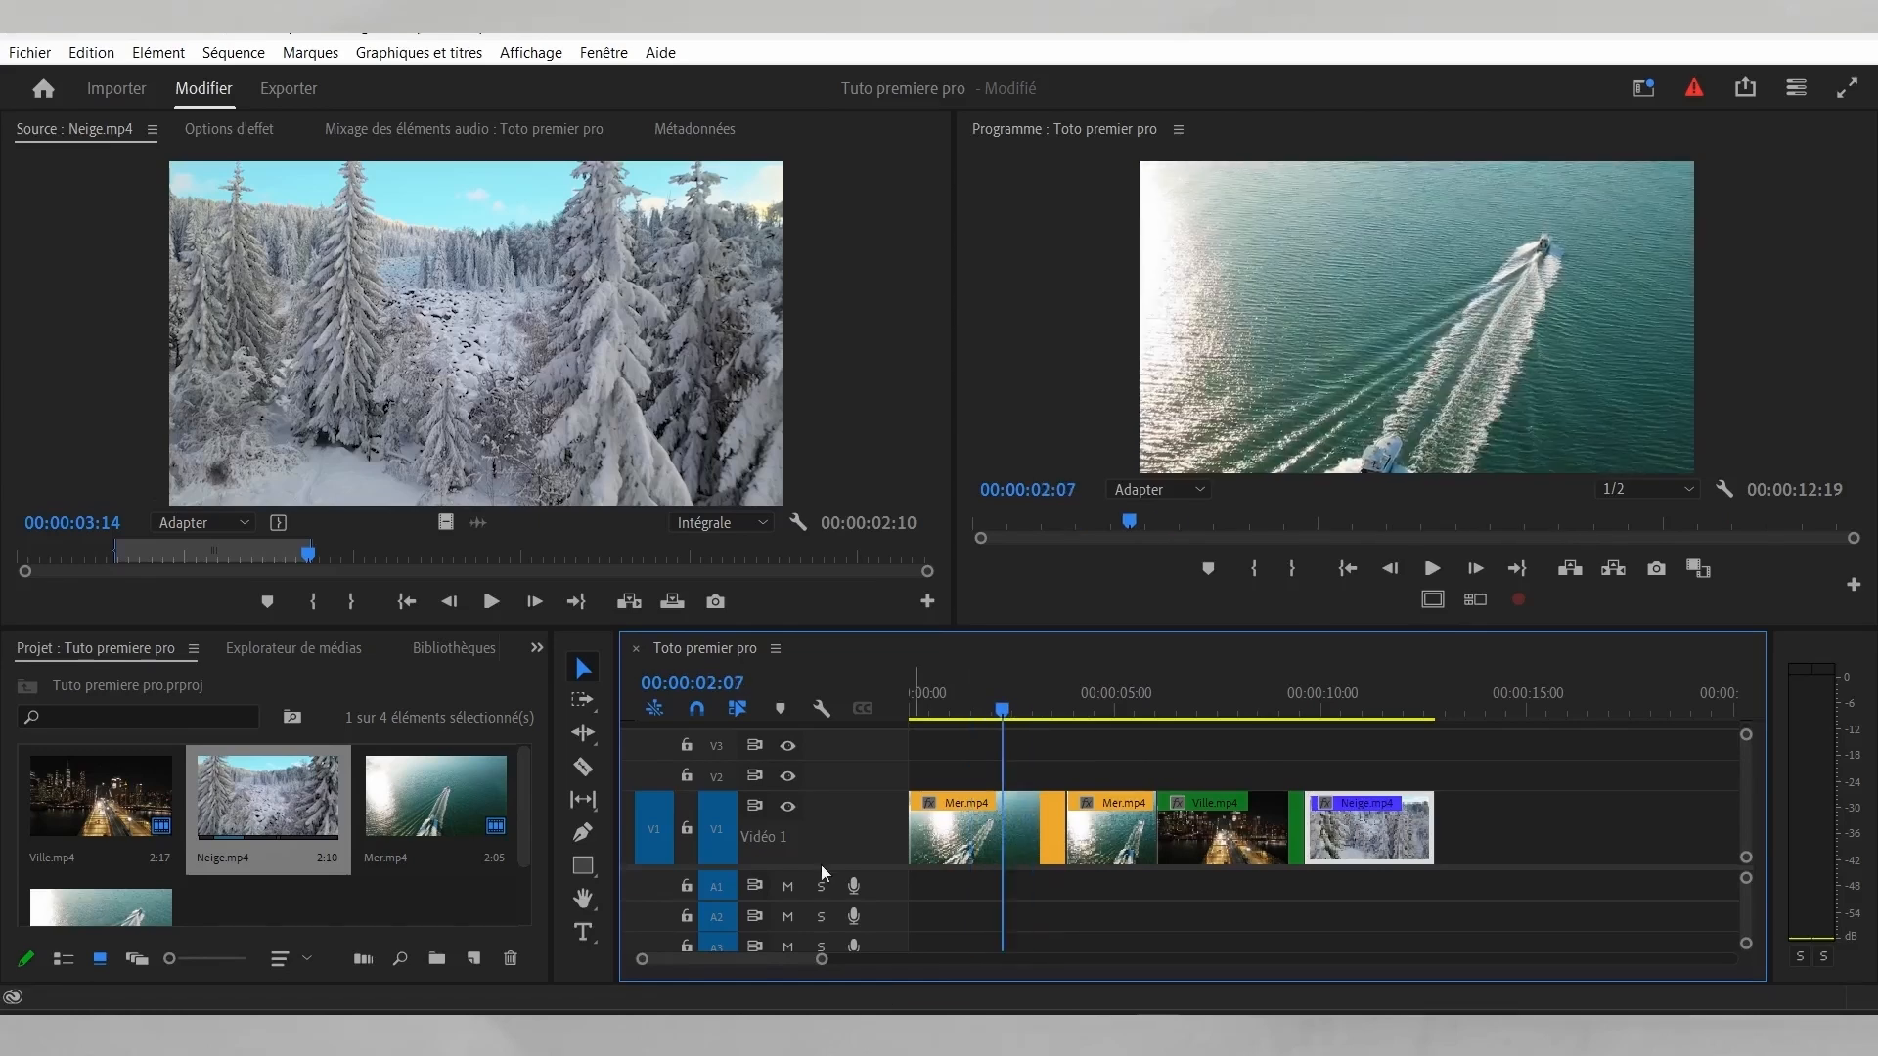
{"action": "left_click_drag", "start_coordinate": [820, 868], "coordinate": [818, 843]}
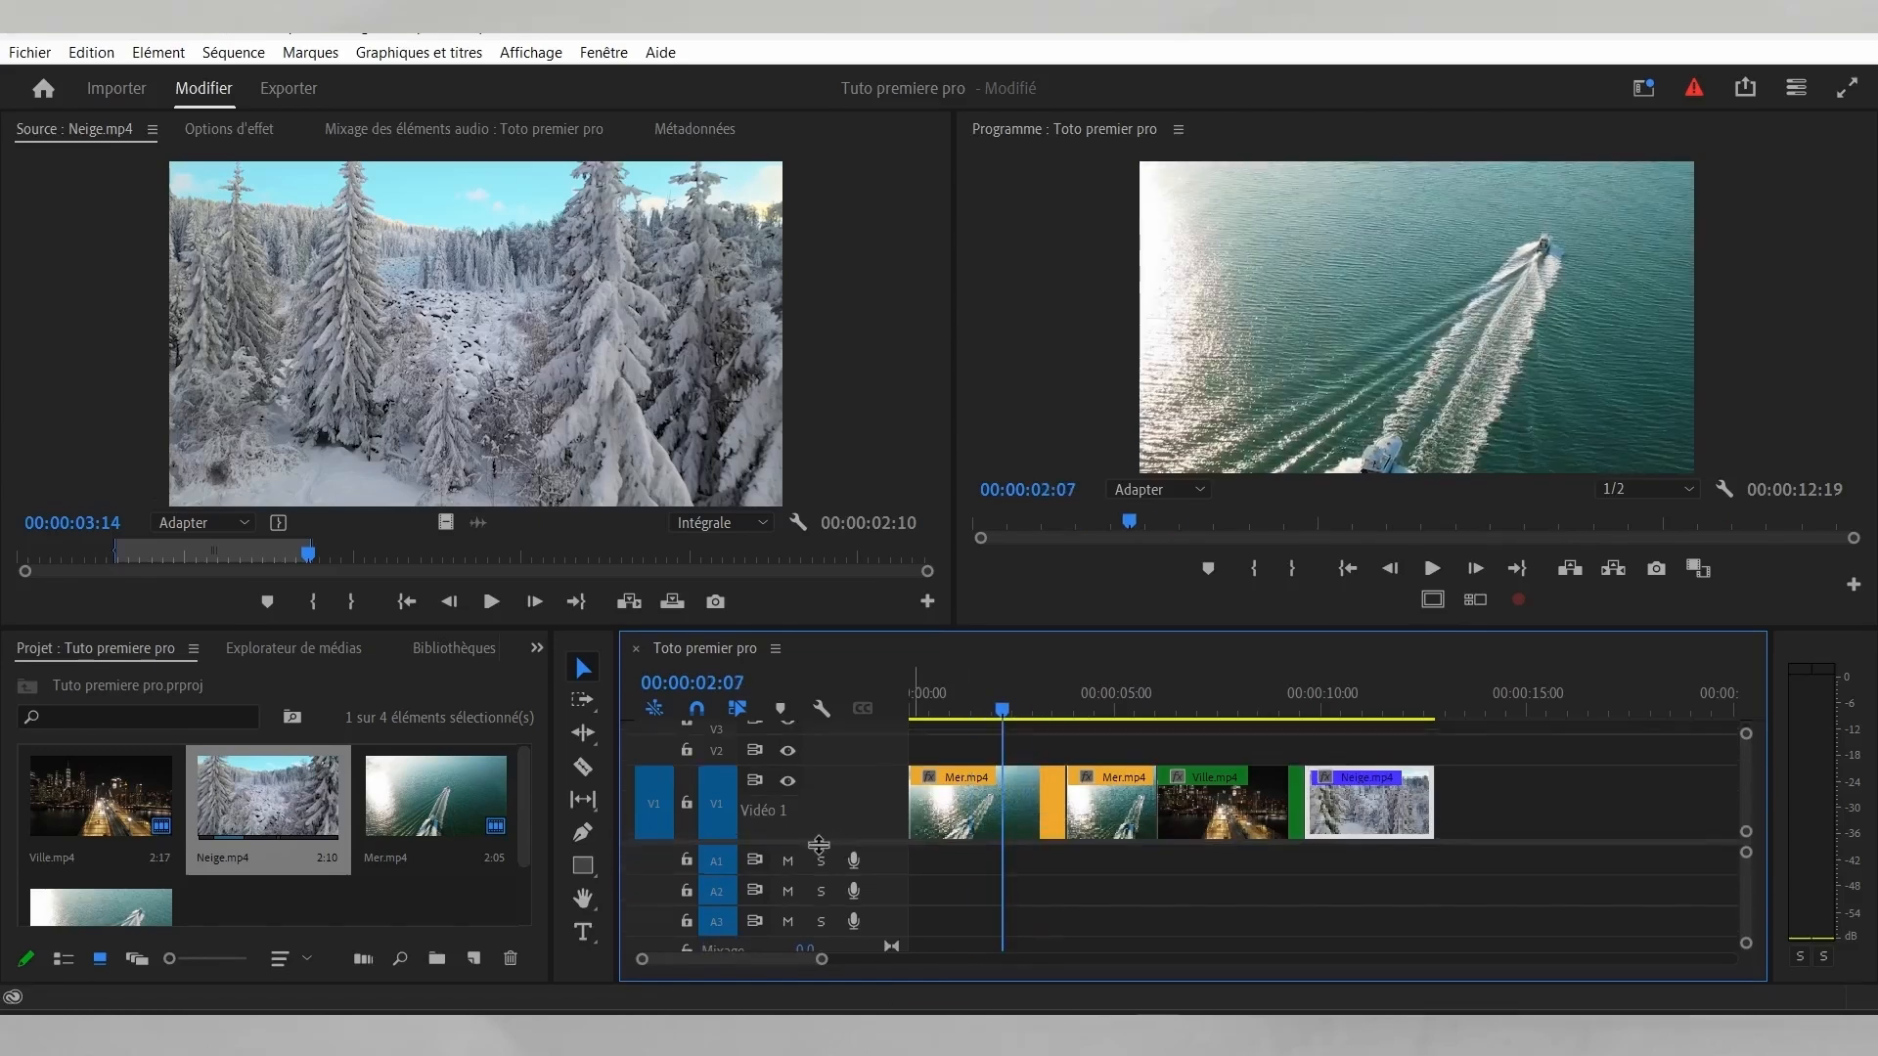
Step: Import the music files Dyalla and Rise from the Tuto complet > Musique folder on drive H: into the project
{"action": "left_click", "coordinate": [30, 55]}
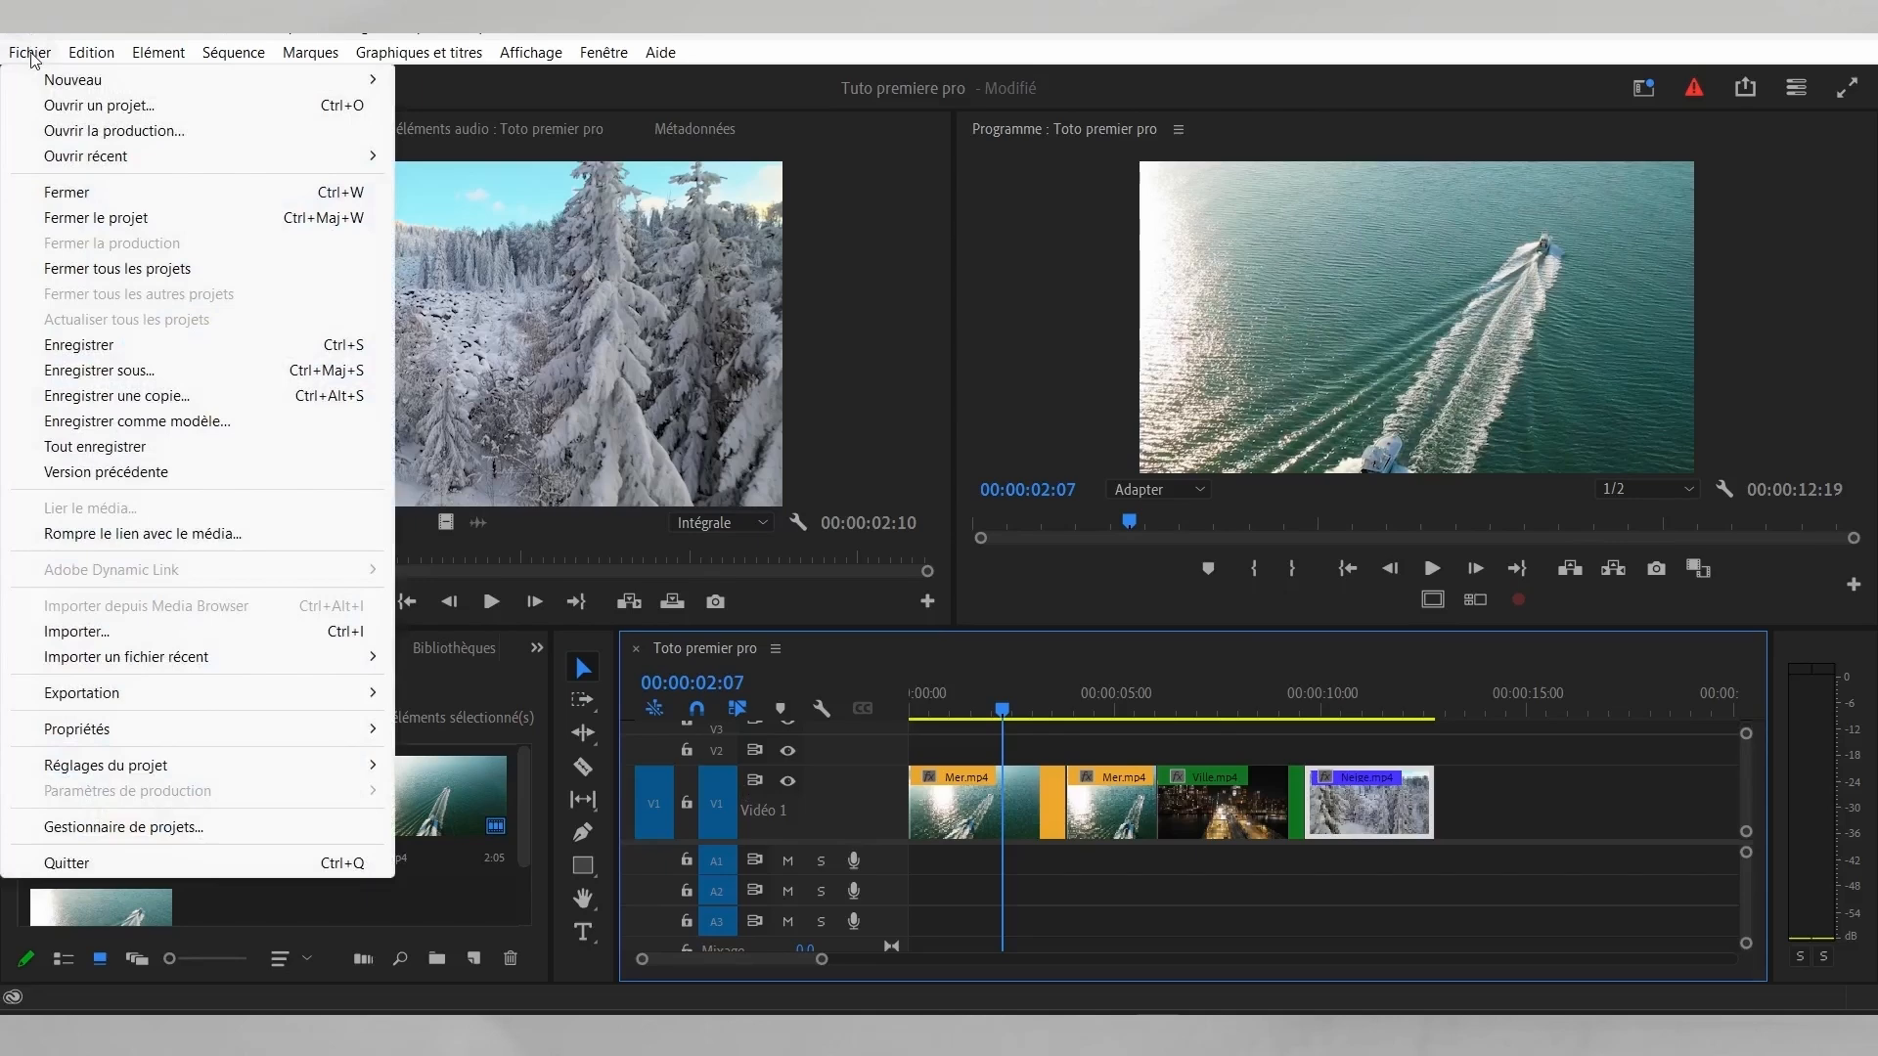
{"action": "left_click", "coordinate": [85, 636]}
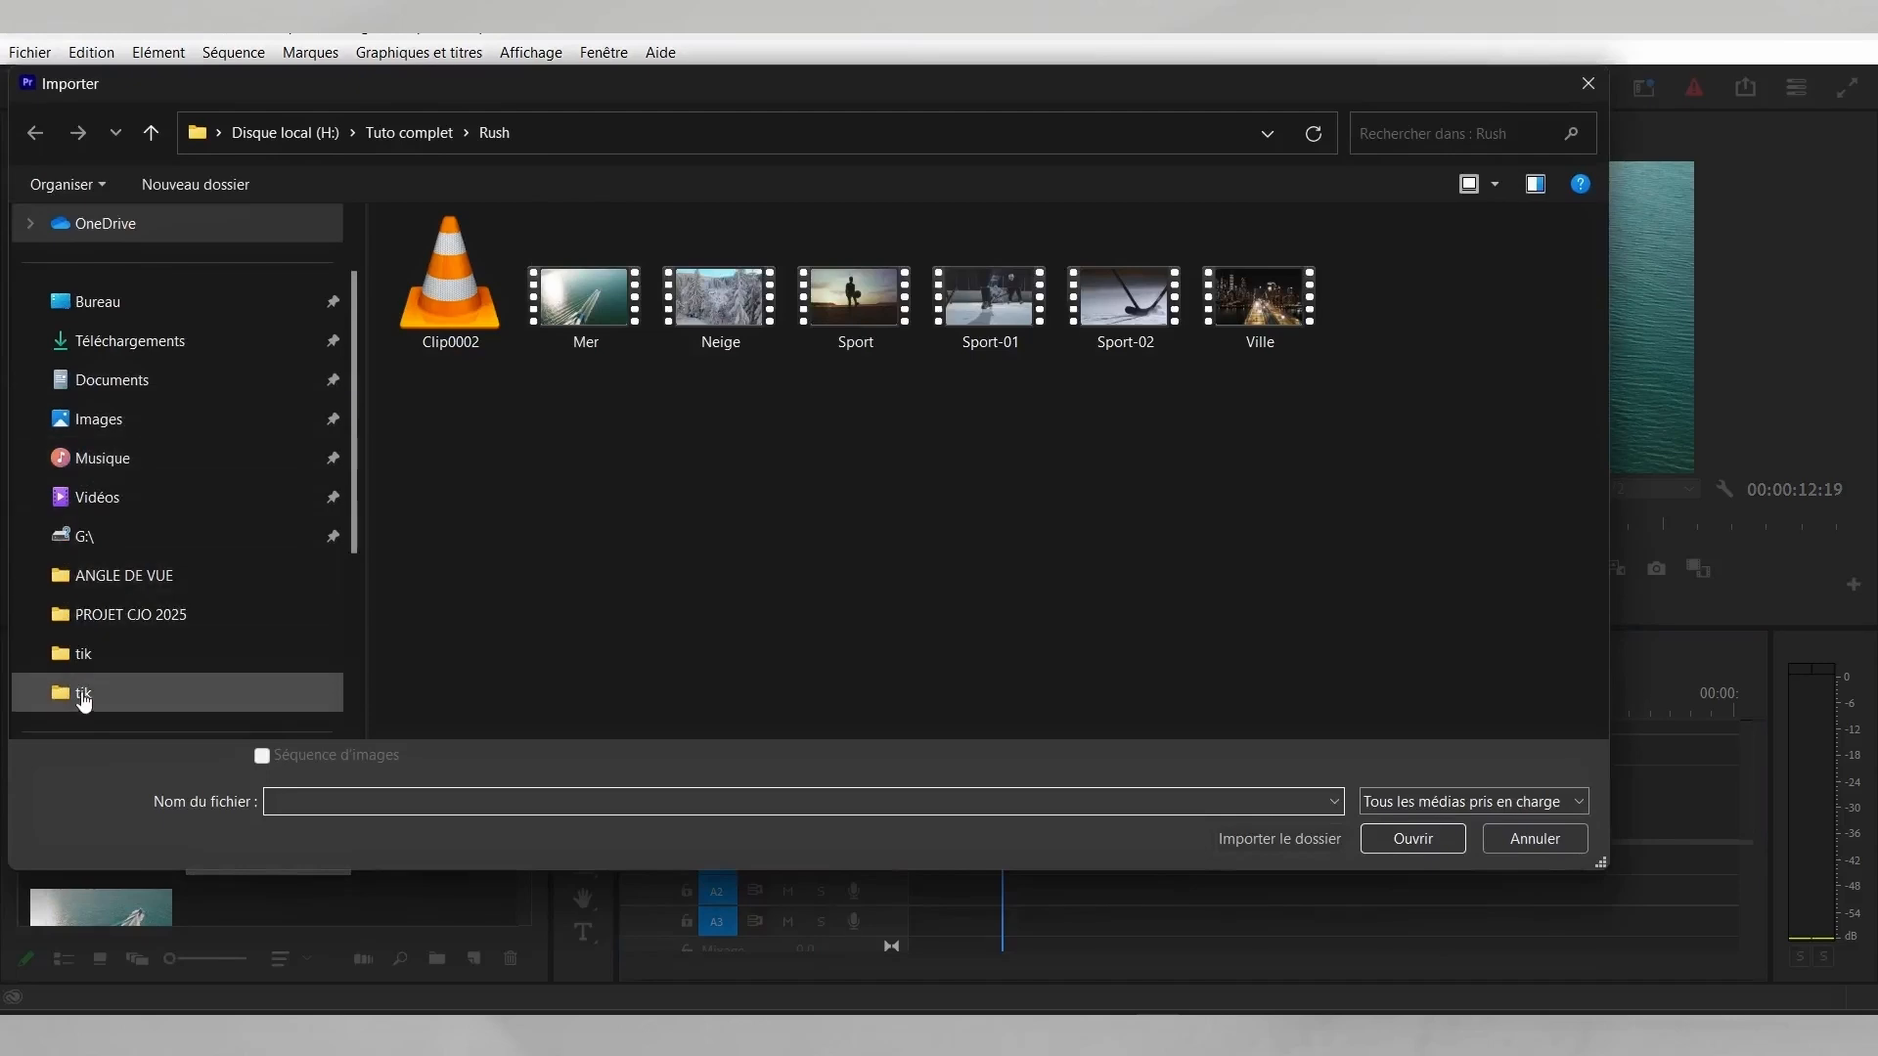
{"action": "scroll", "coordinate": [88, 504], "scroll_direction": "down", "scroll_amount": 3}
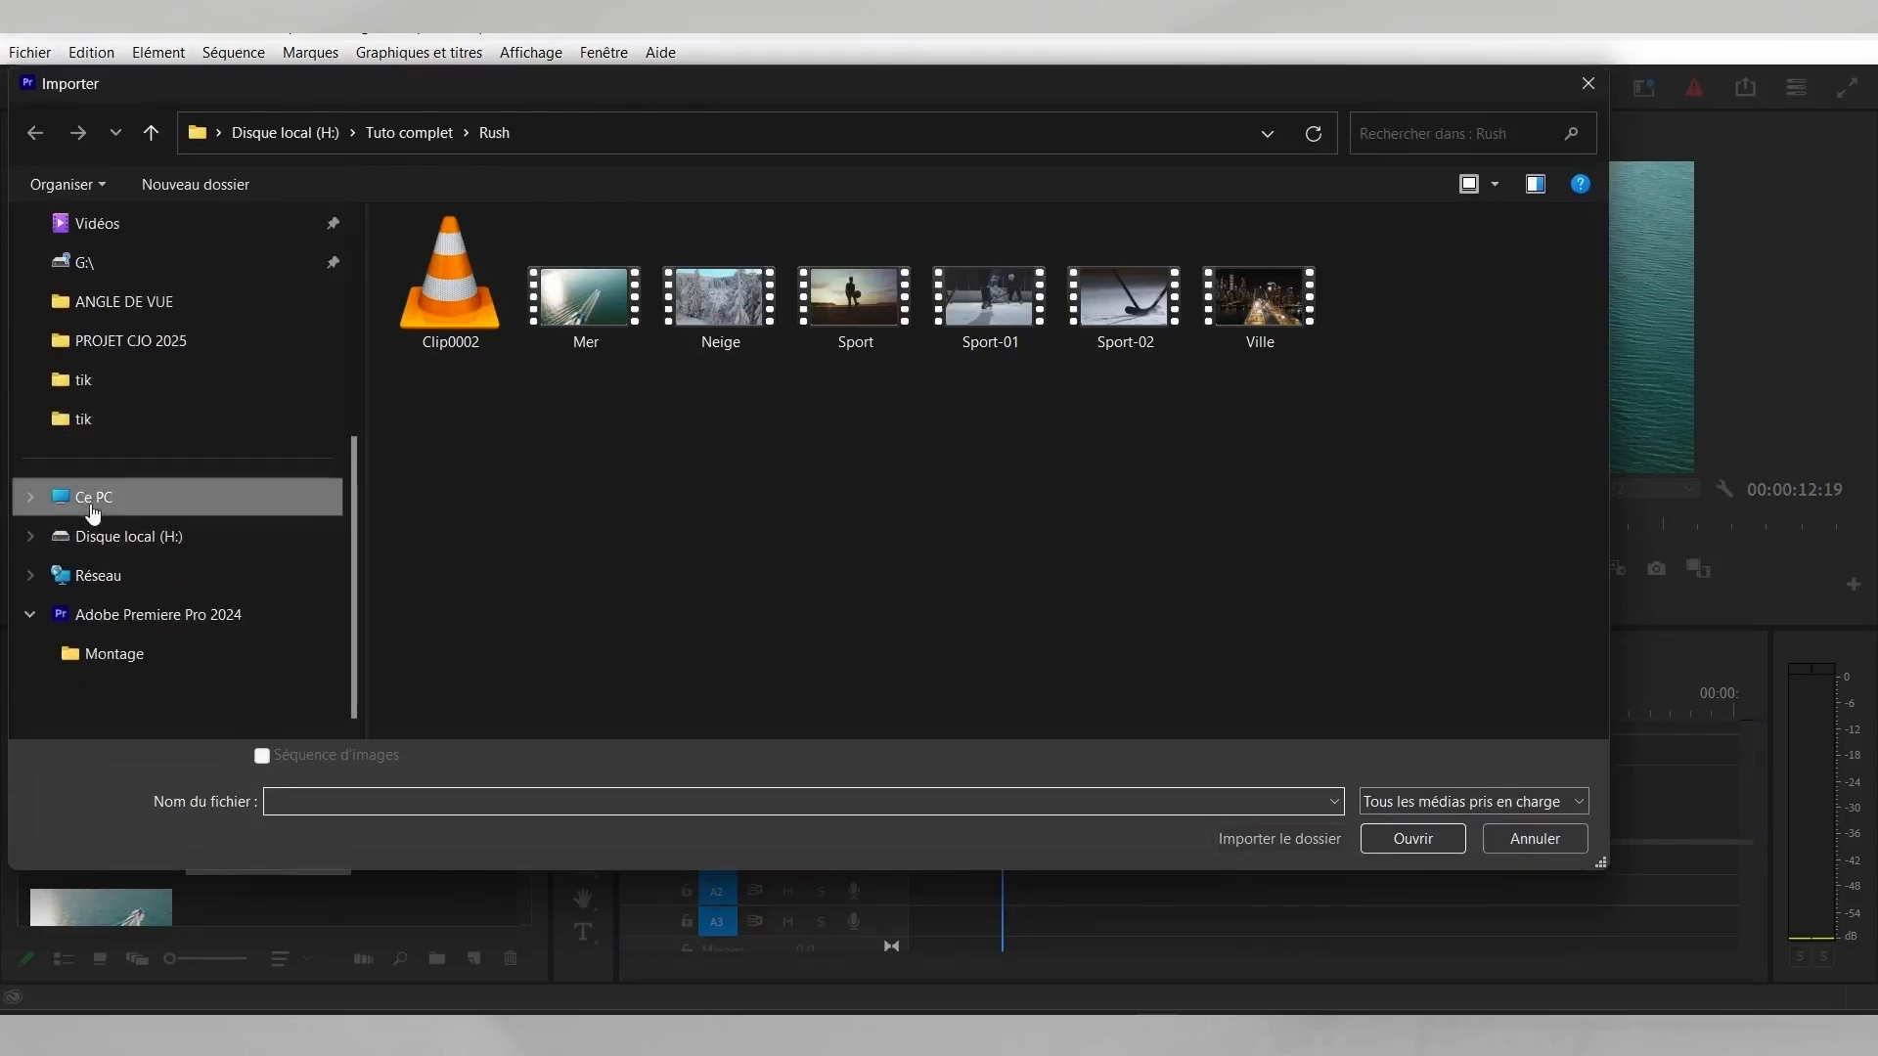
{"action": "left_click", "coordinate": [91, 500]}
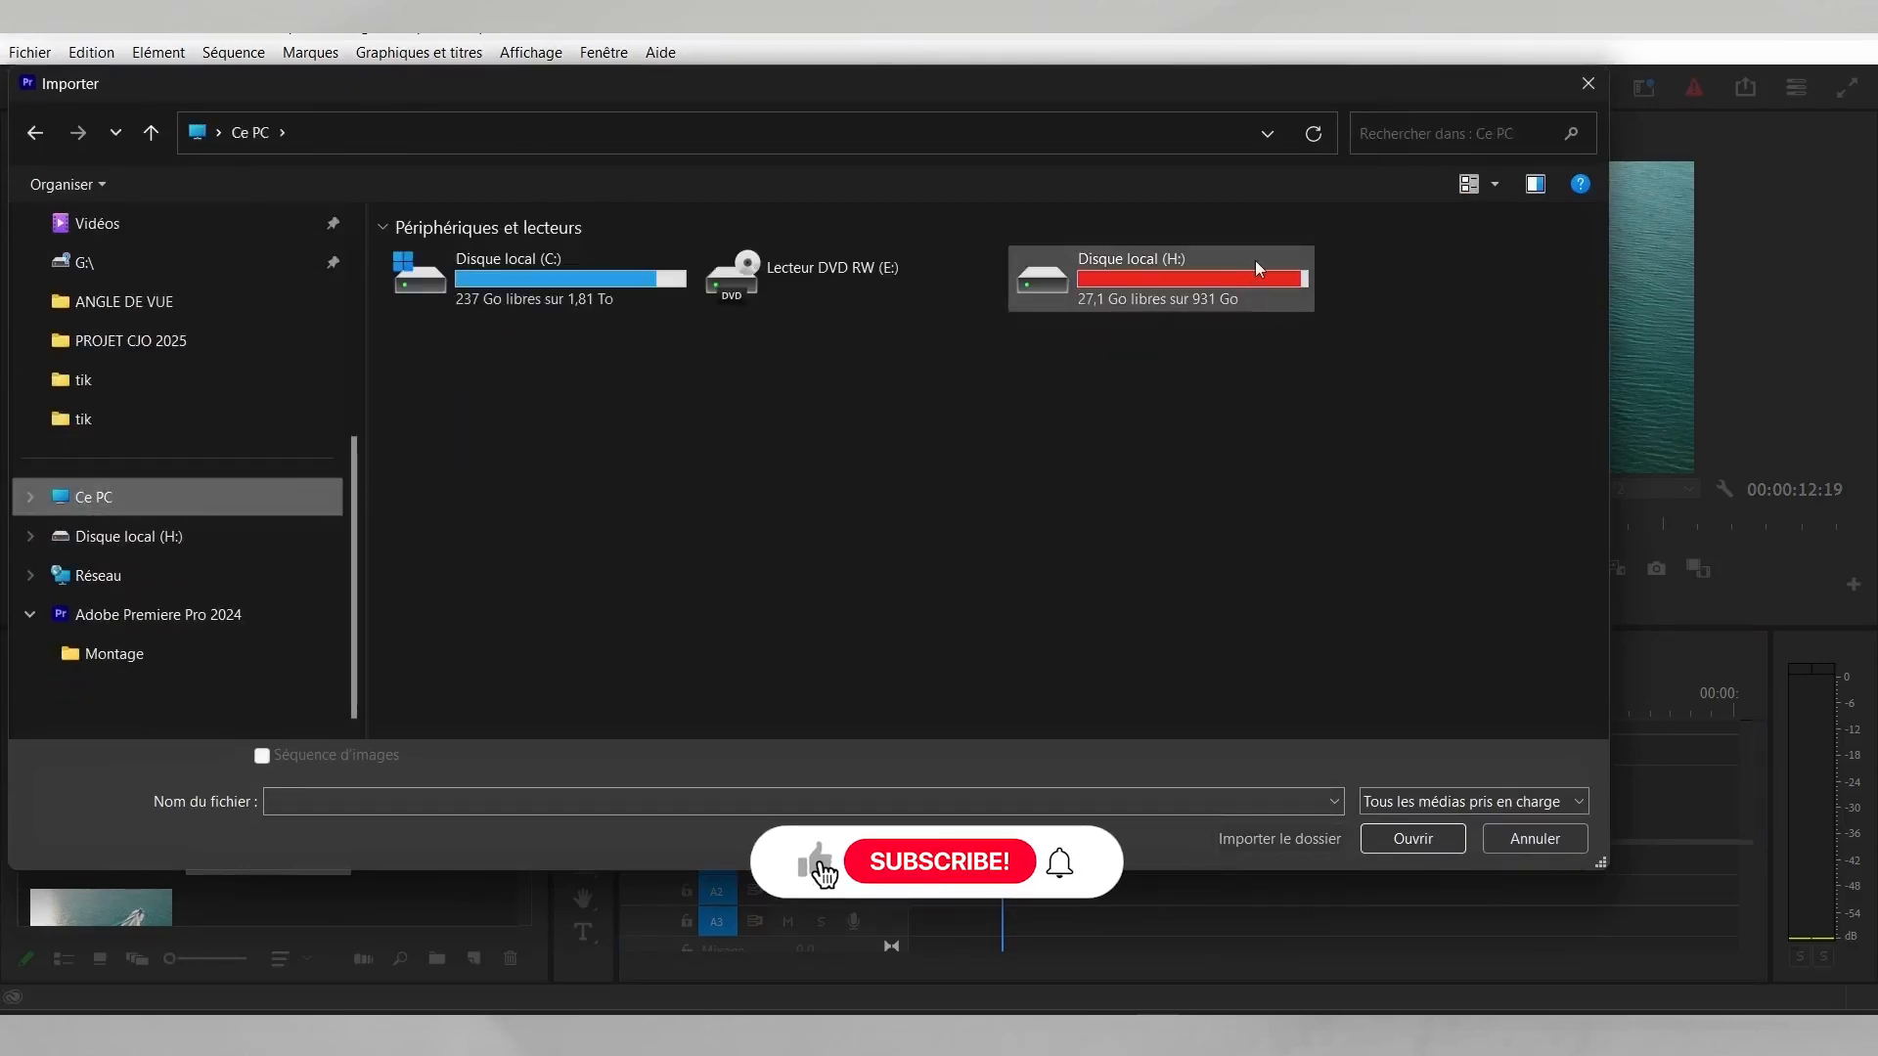
{"action": "double_click", "coordinate": [1171, 262]}
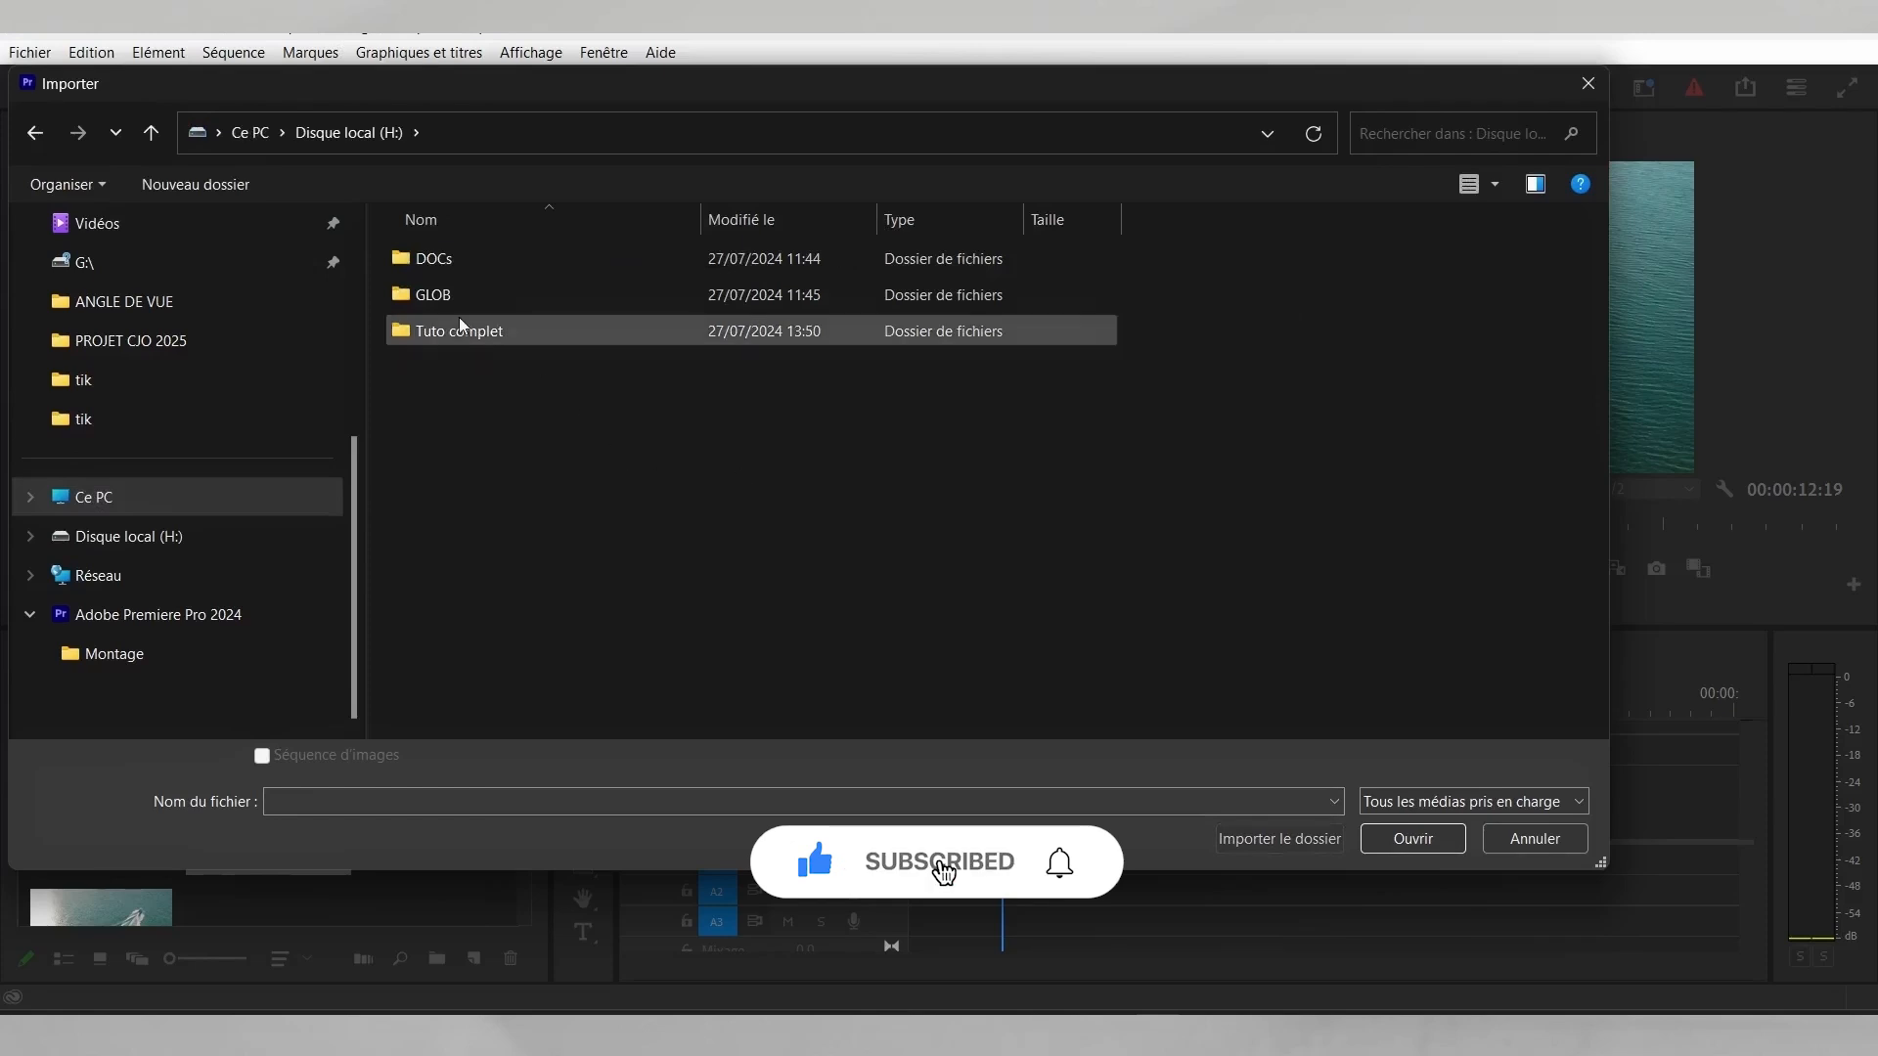
{"action": "double_click", "coordinate": [448, 336]}
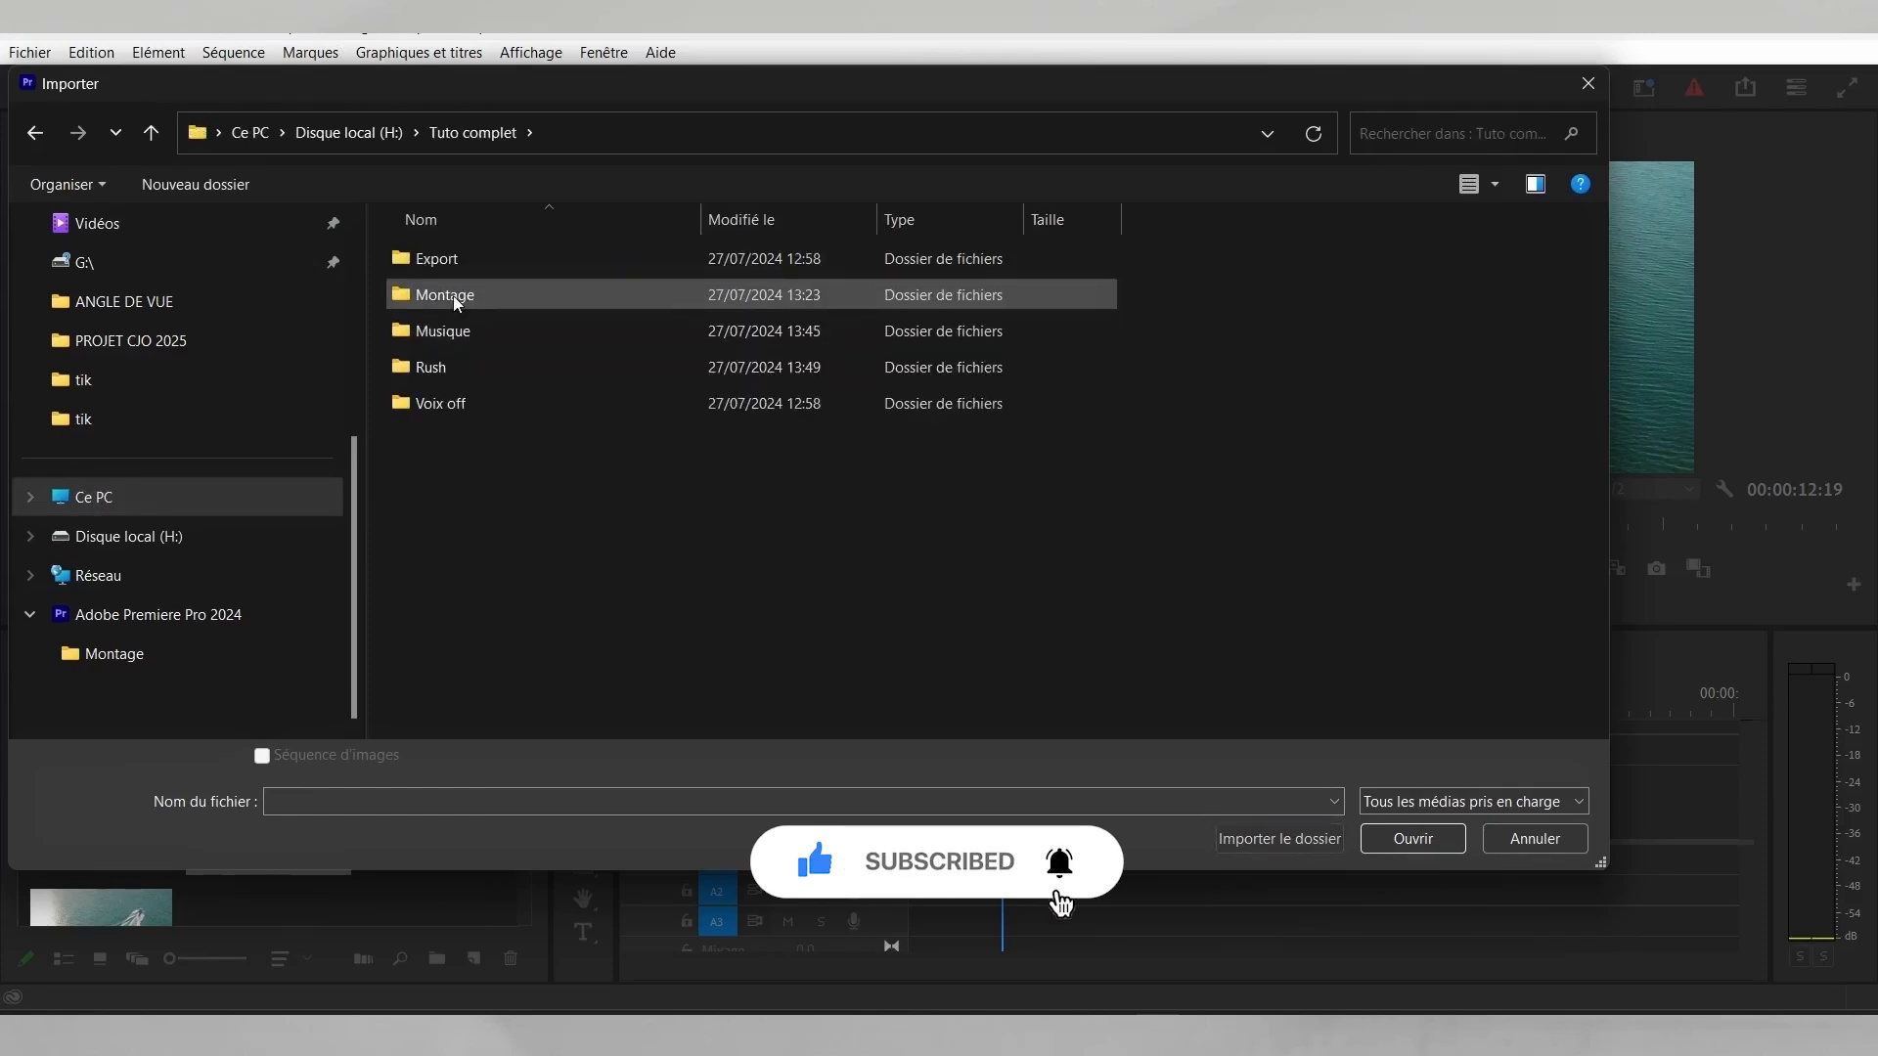
{"action": "double_click", "coordinate": [442, 330]}
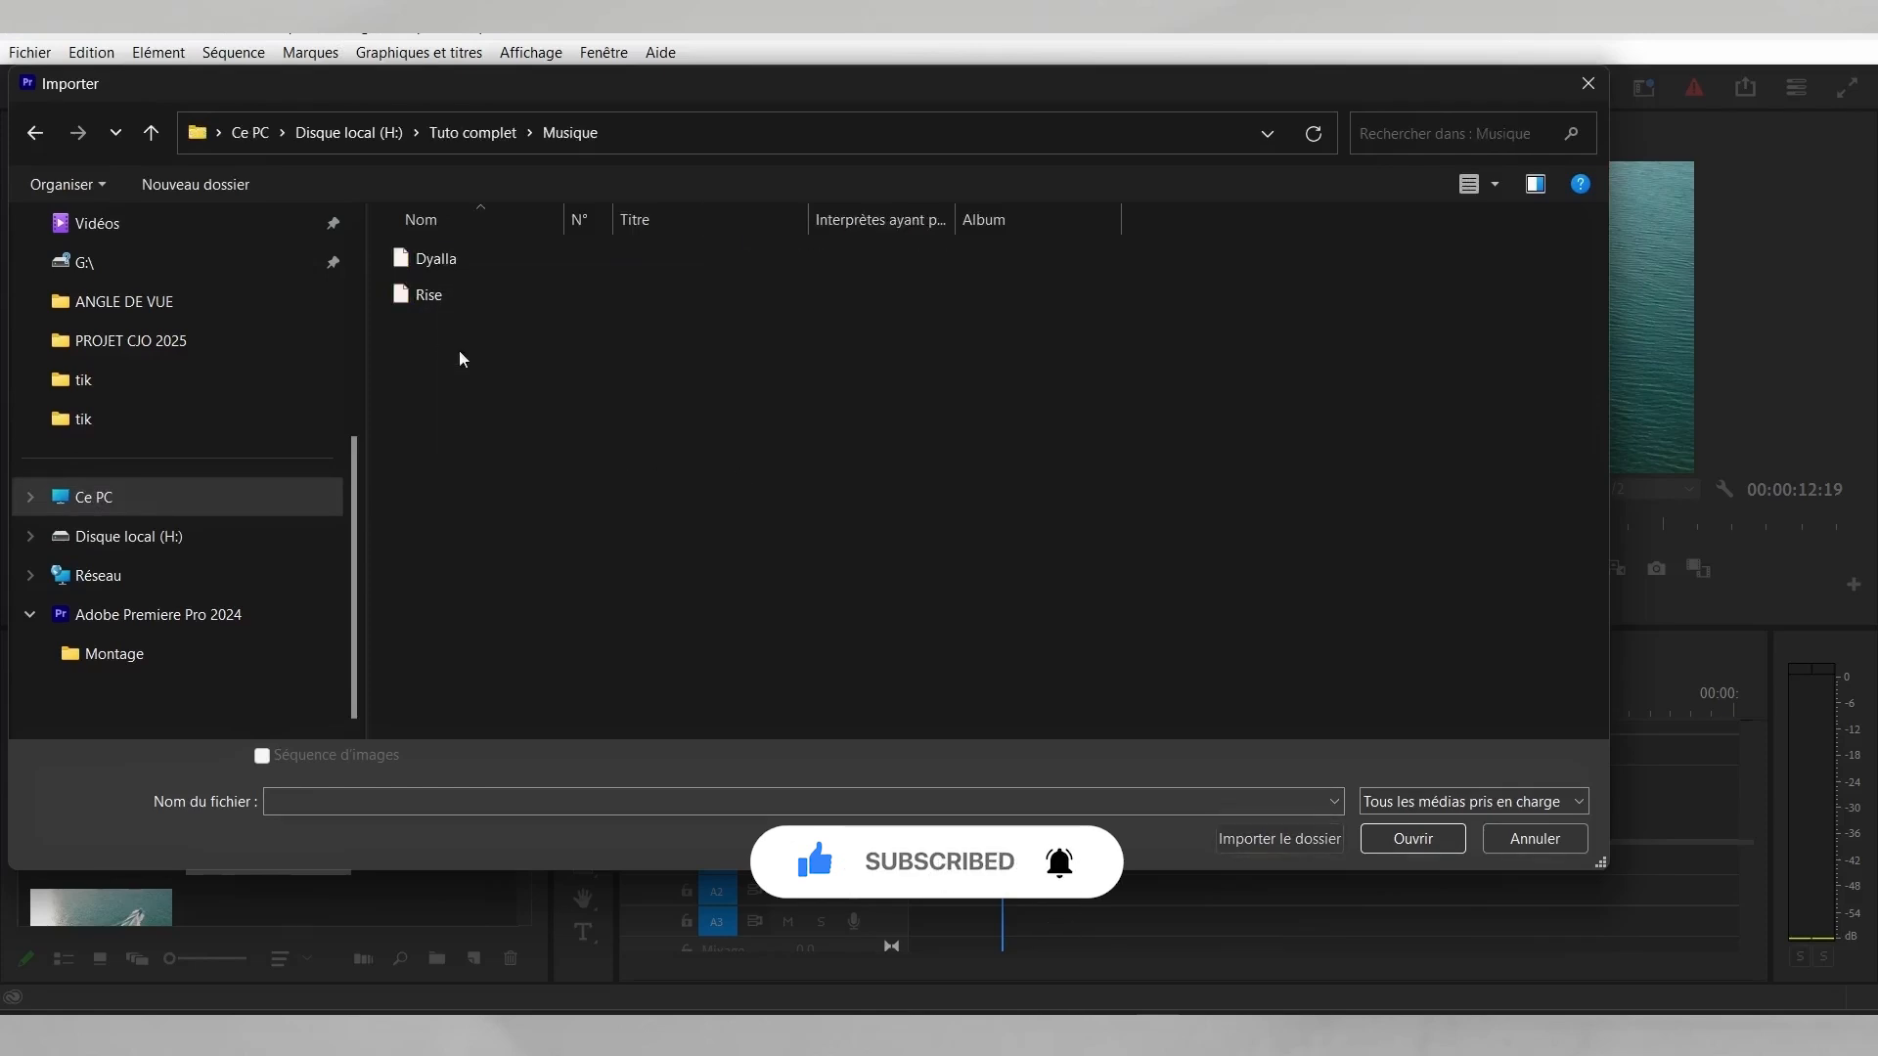
{"action": "left_click_drag", "start_coordinate": [428, 341], "coordinate": [467, 246]}
{"action": "left_click", "coordinate": [1413, 838]}
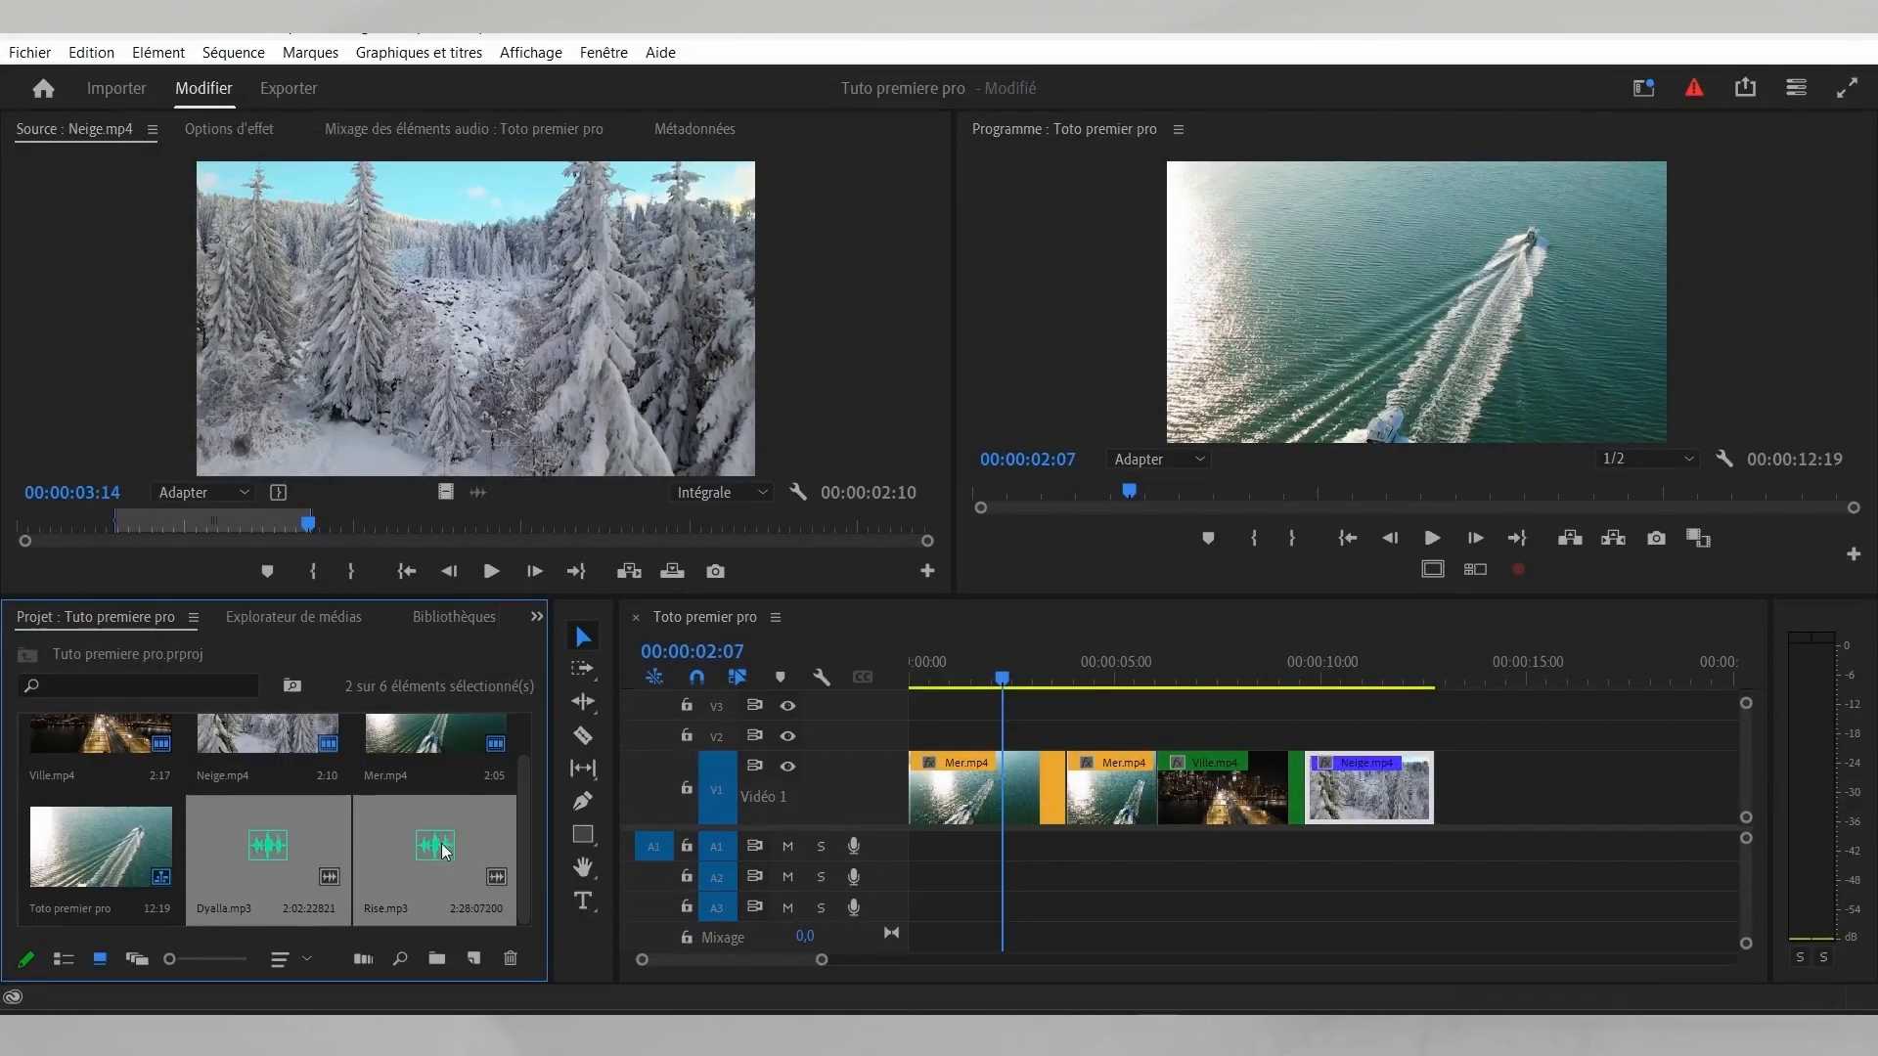
Step: Load Dyalla.mp3 in the source monitor and listen to it from about 00:00:13:18 and around its mid-track break
{"action": "double_click", "coordinate": [338, 825]}
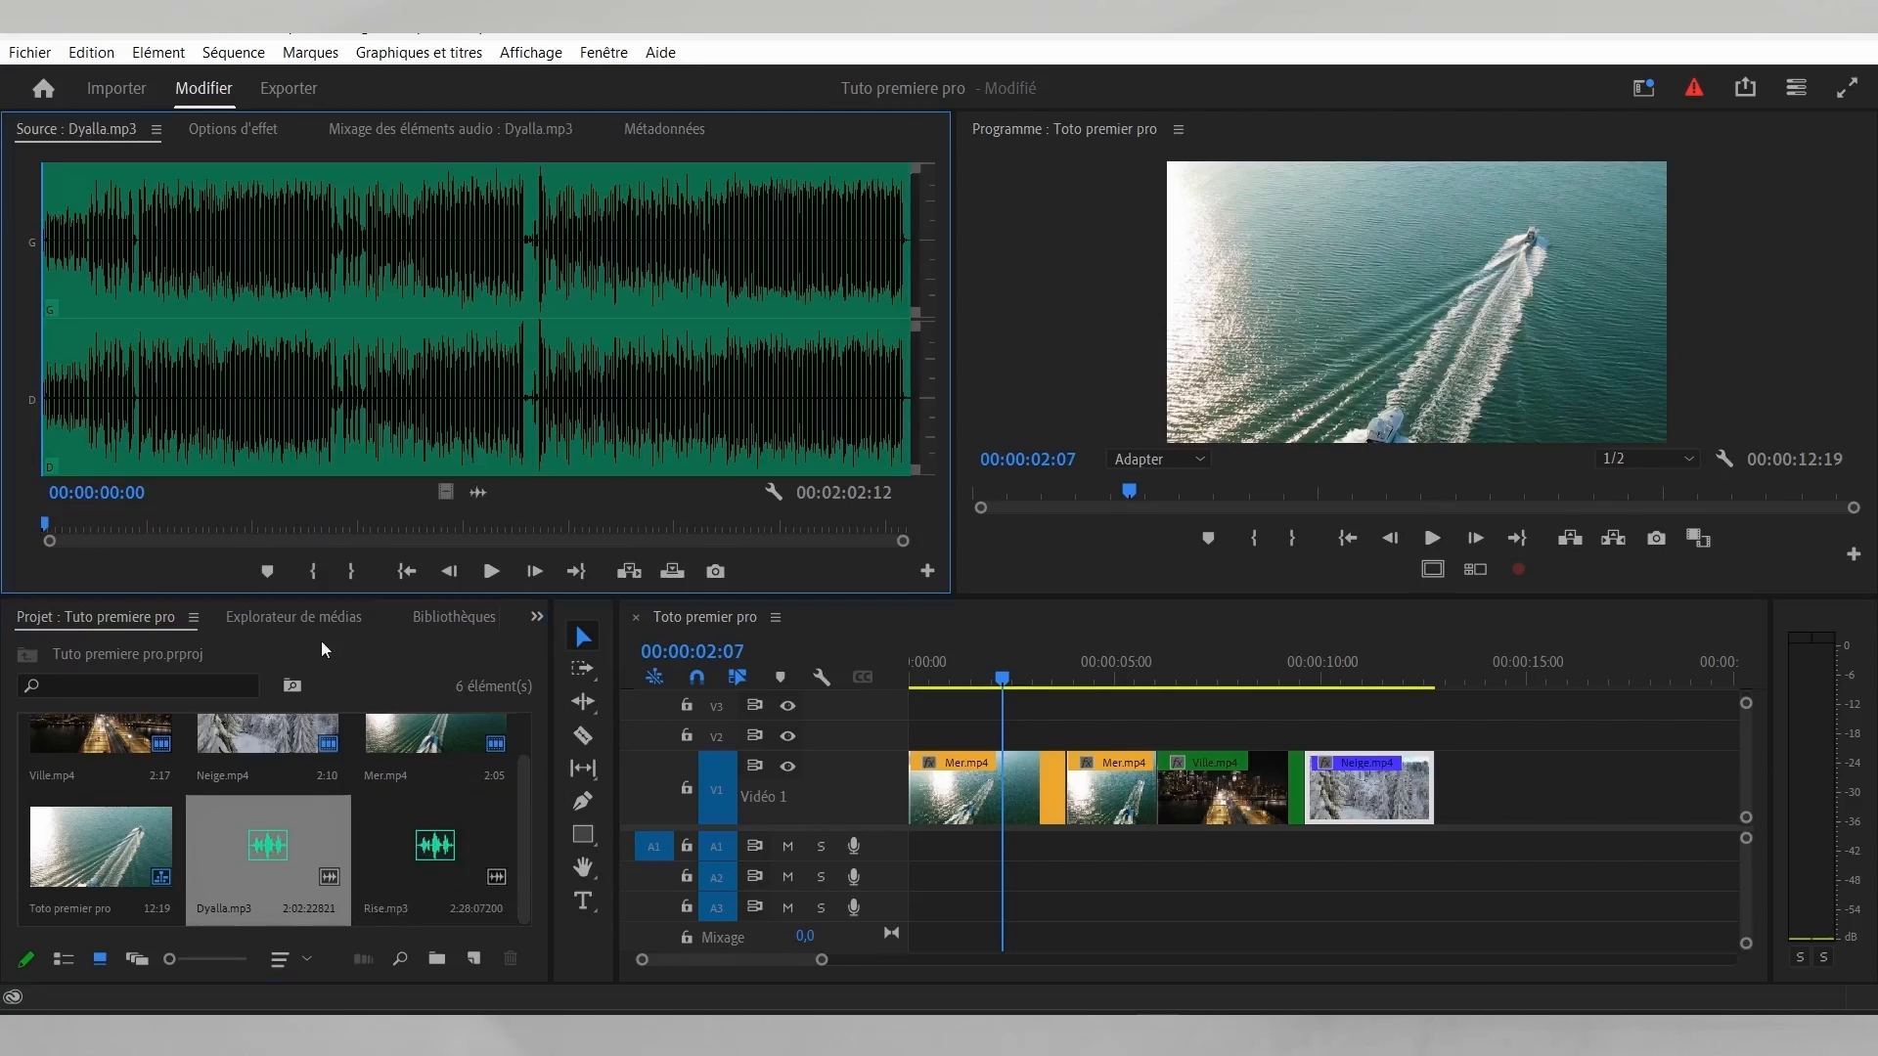
{"action": "left_click_drag", "start_coordinate": [61, 534], "coordinate": [140, 534]}
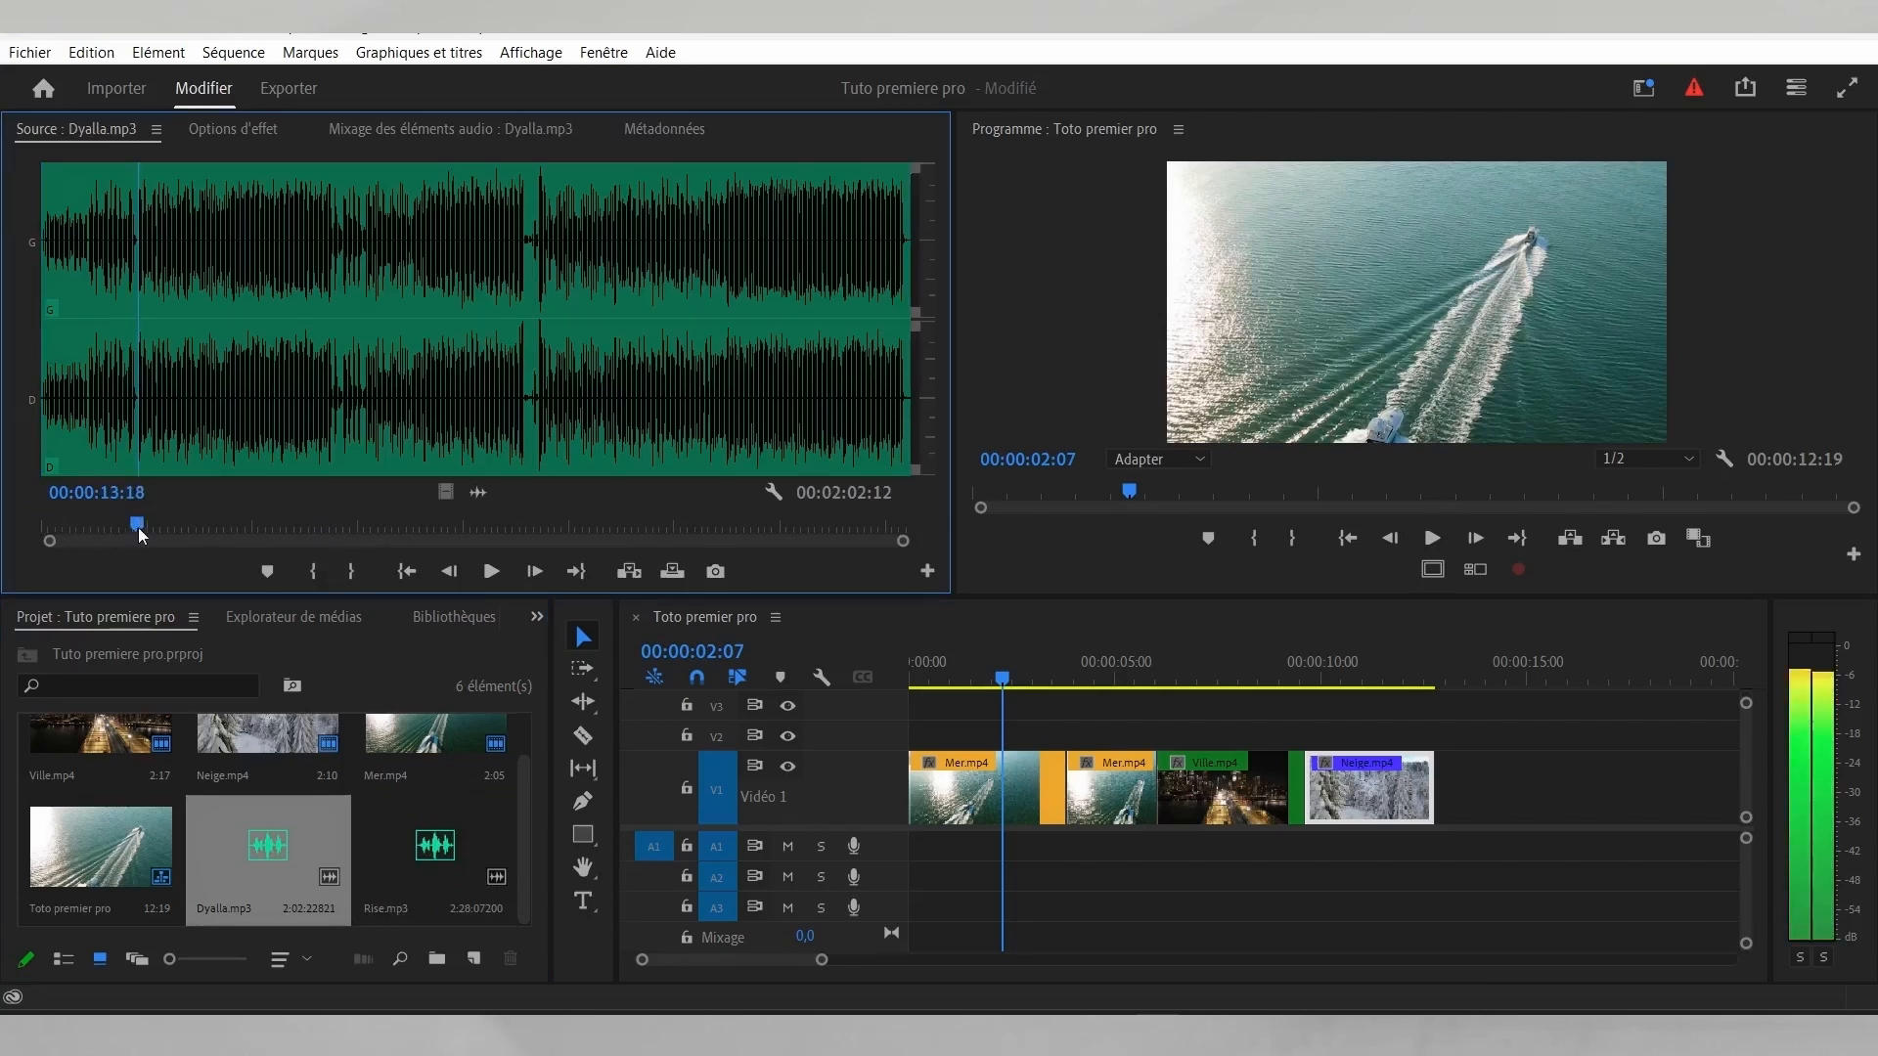
{"action": "key", "text": "space"}
{"action": "left_click", "coordinate": [555, 531]}
{"action": "left_click", "coordinate": [525, 511]}
{"action": "key", "text": "space"}
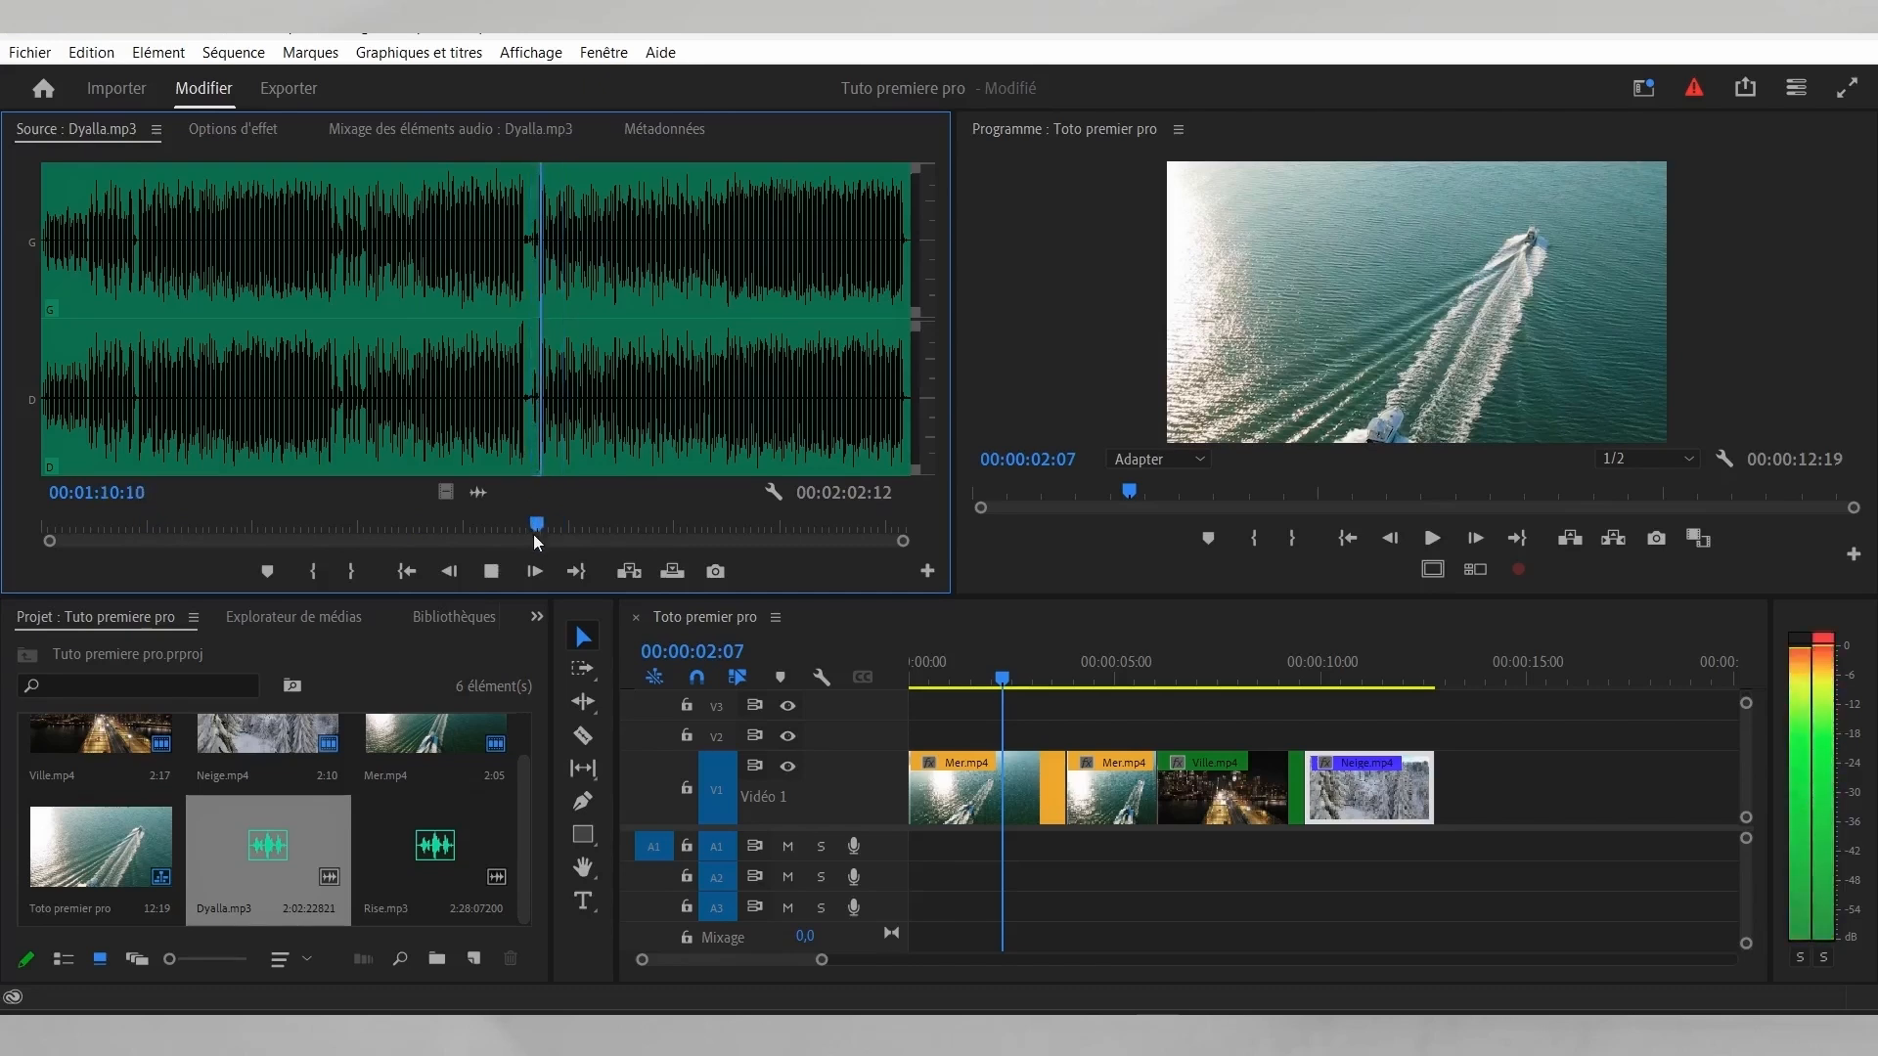
Step: Mark the section of Dyalla.mp3 from 00:01:07:24 to 00:01:14:13 with in and out points
{"action": "left_click", "coordinate": [519, 525]}
{"action": "left_click_drag", "start_coordinate": [518, 525], "coordinate": [523, 525]}
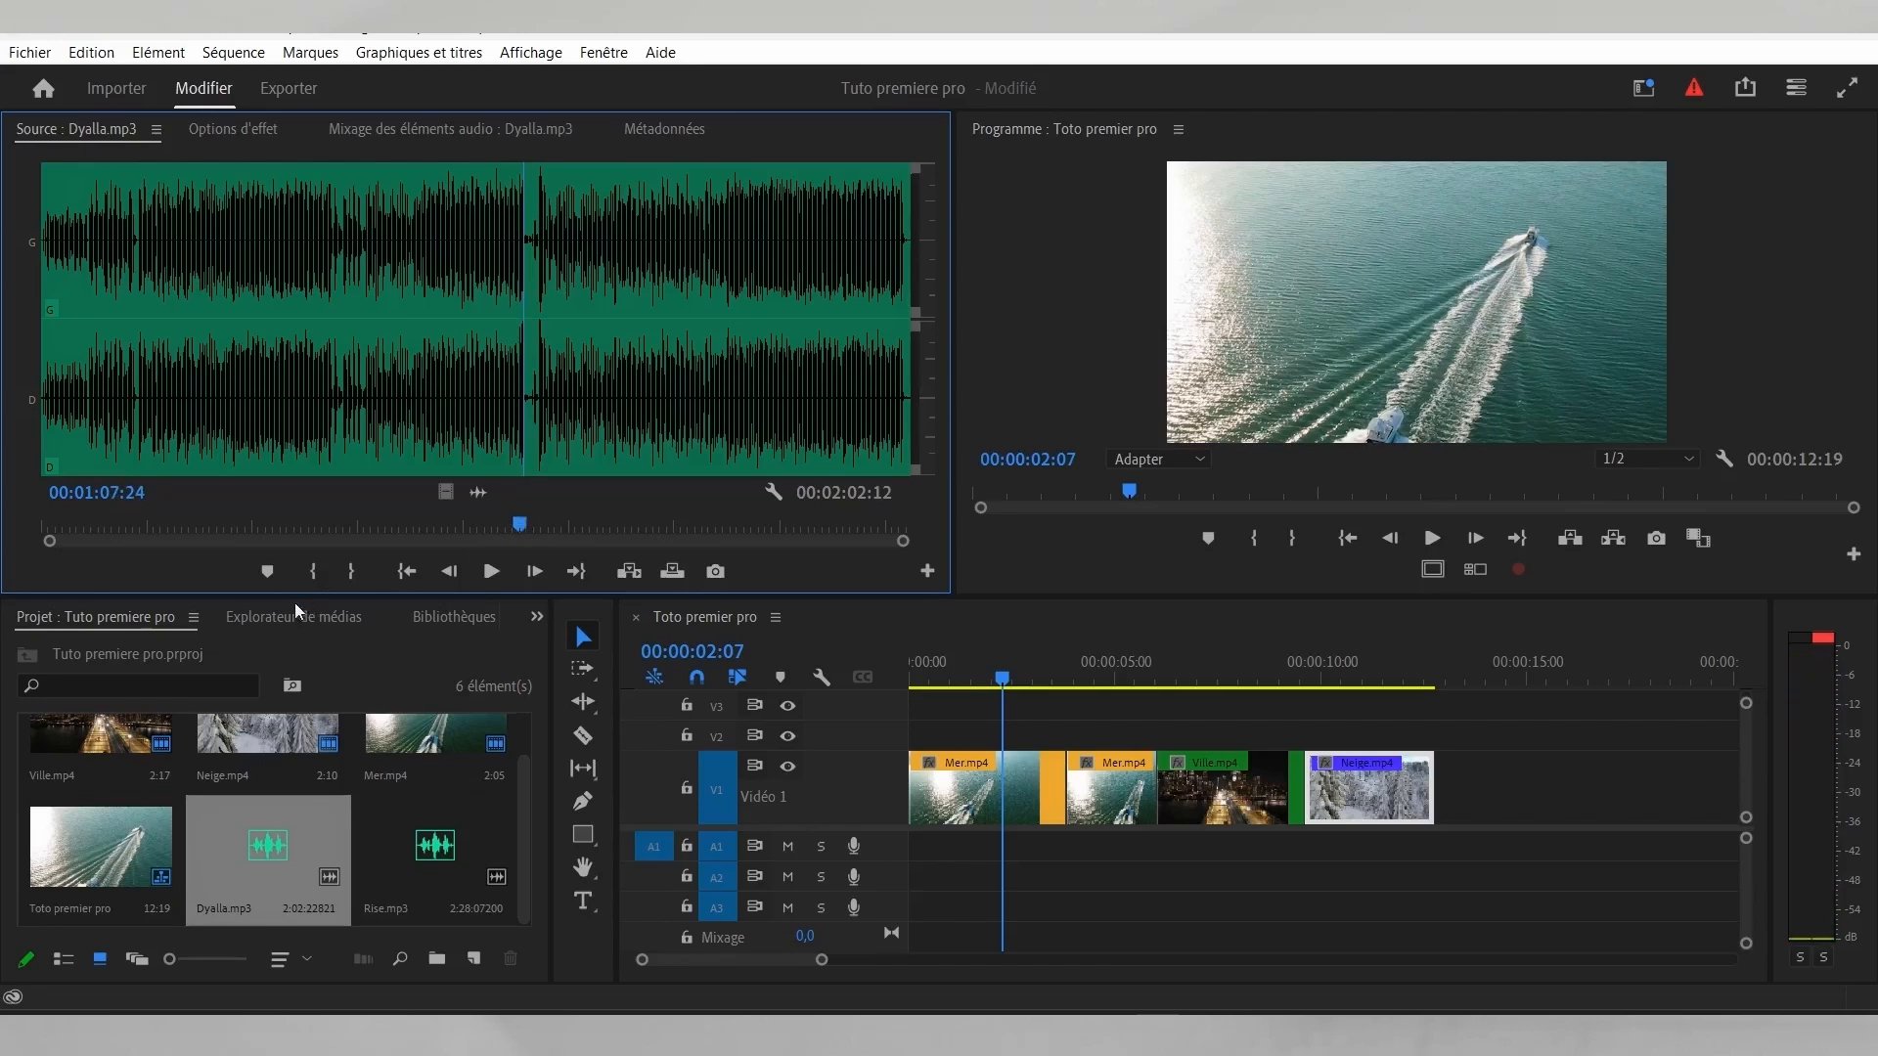
{"action": "left_click", "coordinate": [313, 579]}
{"action": "key", "text": "space"}
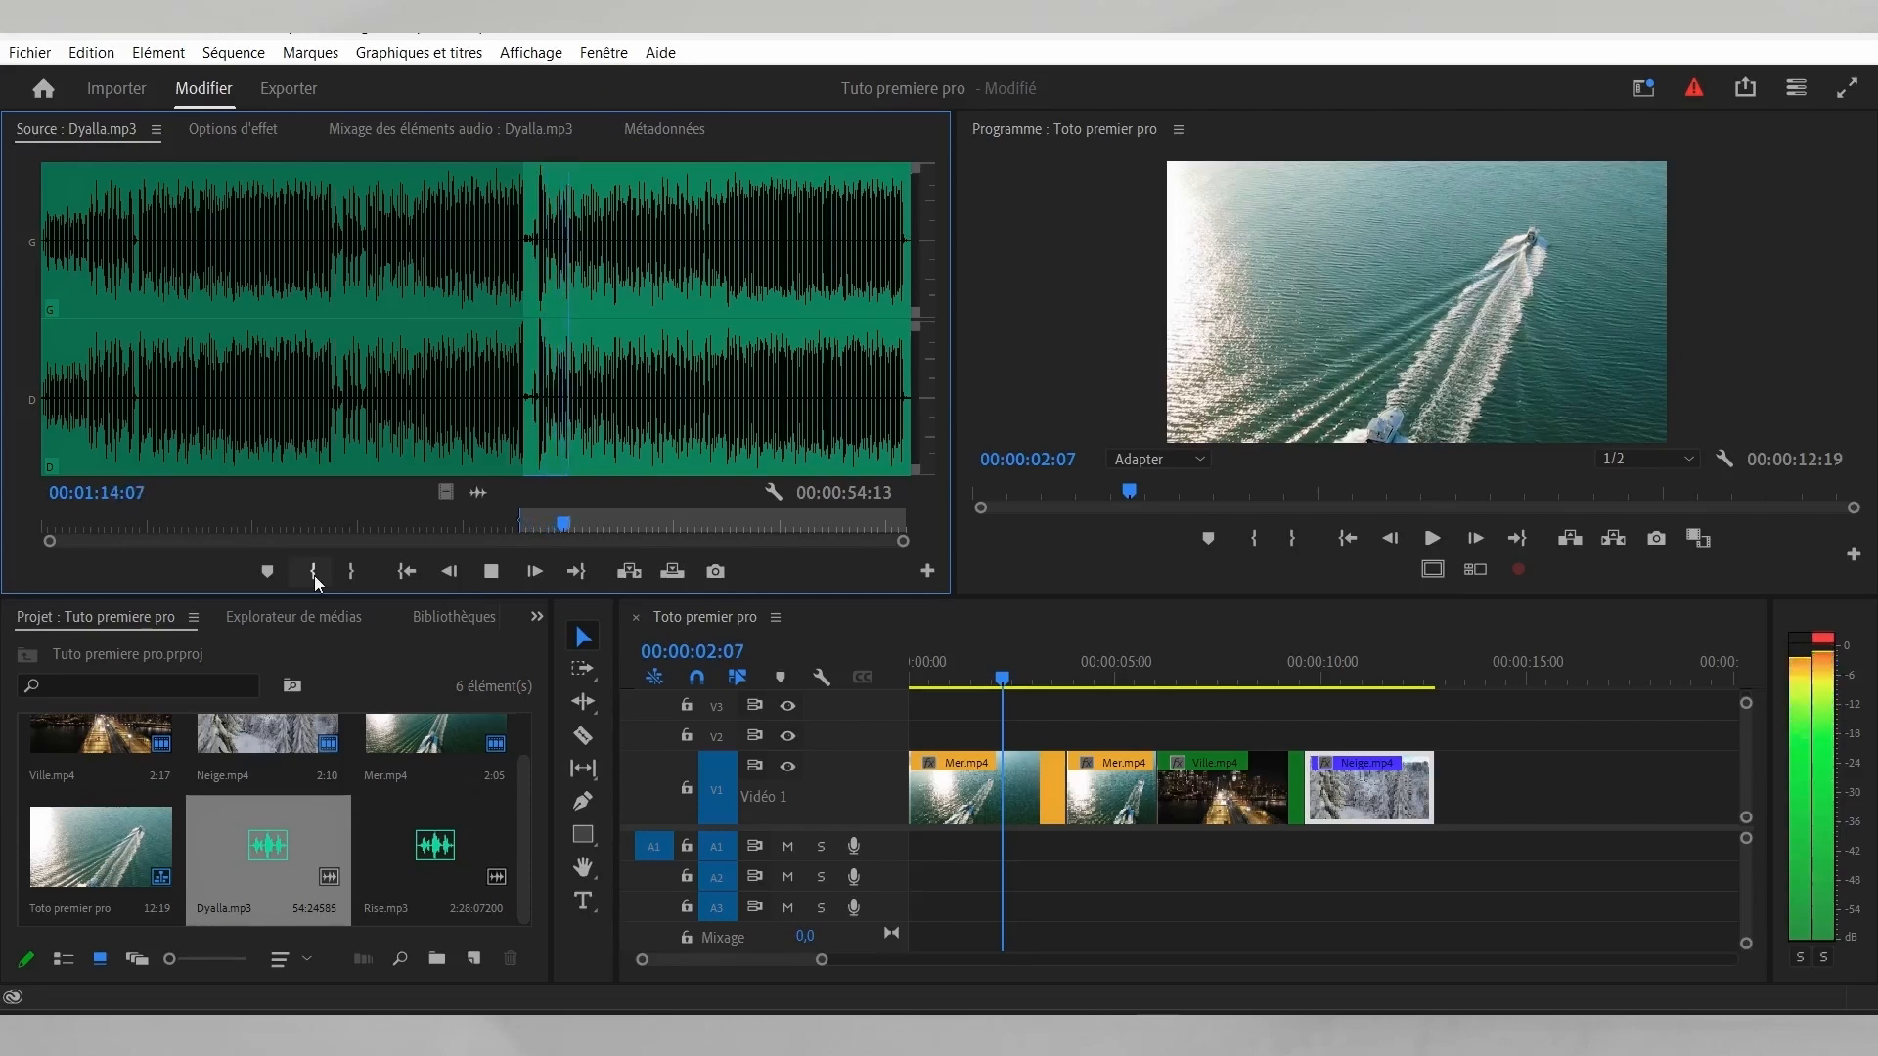
{"action": "key", "text": "space"}
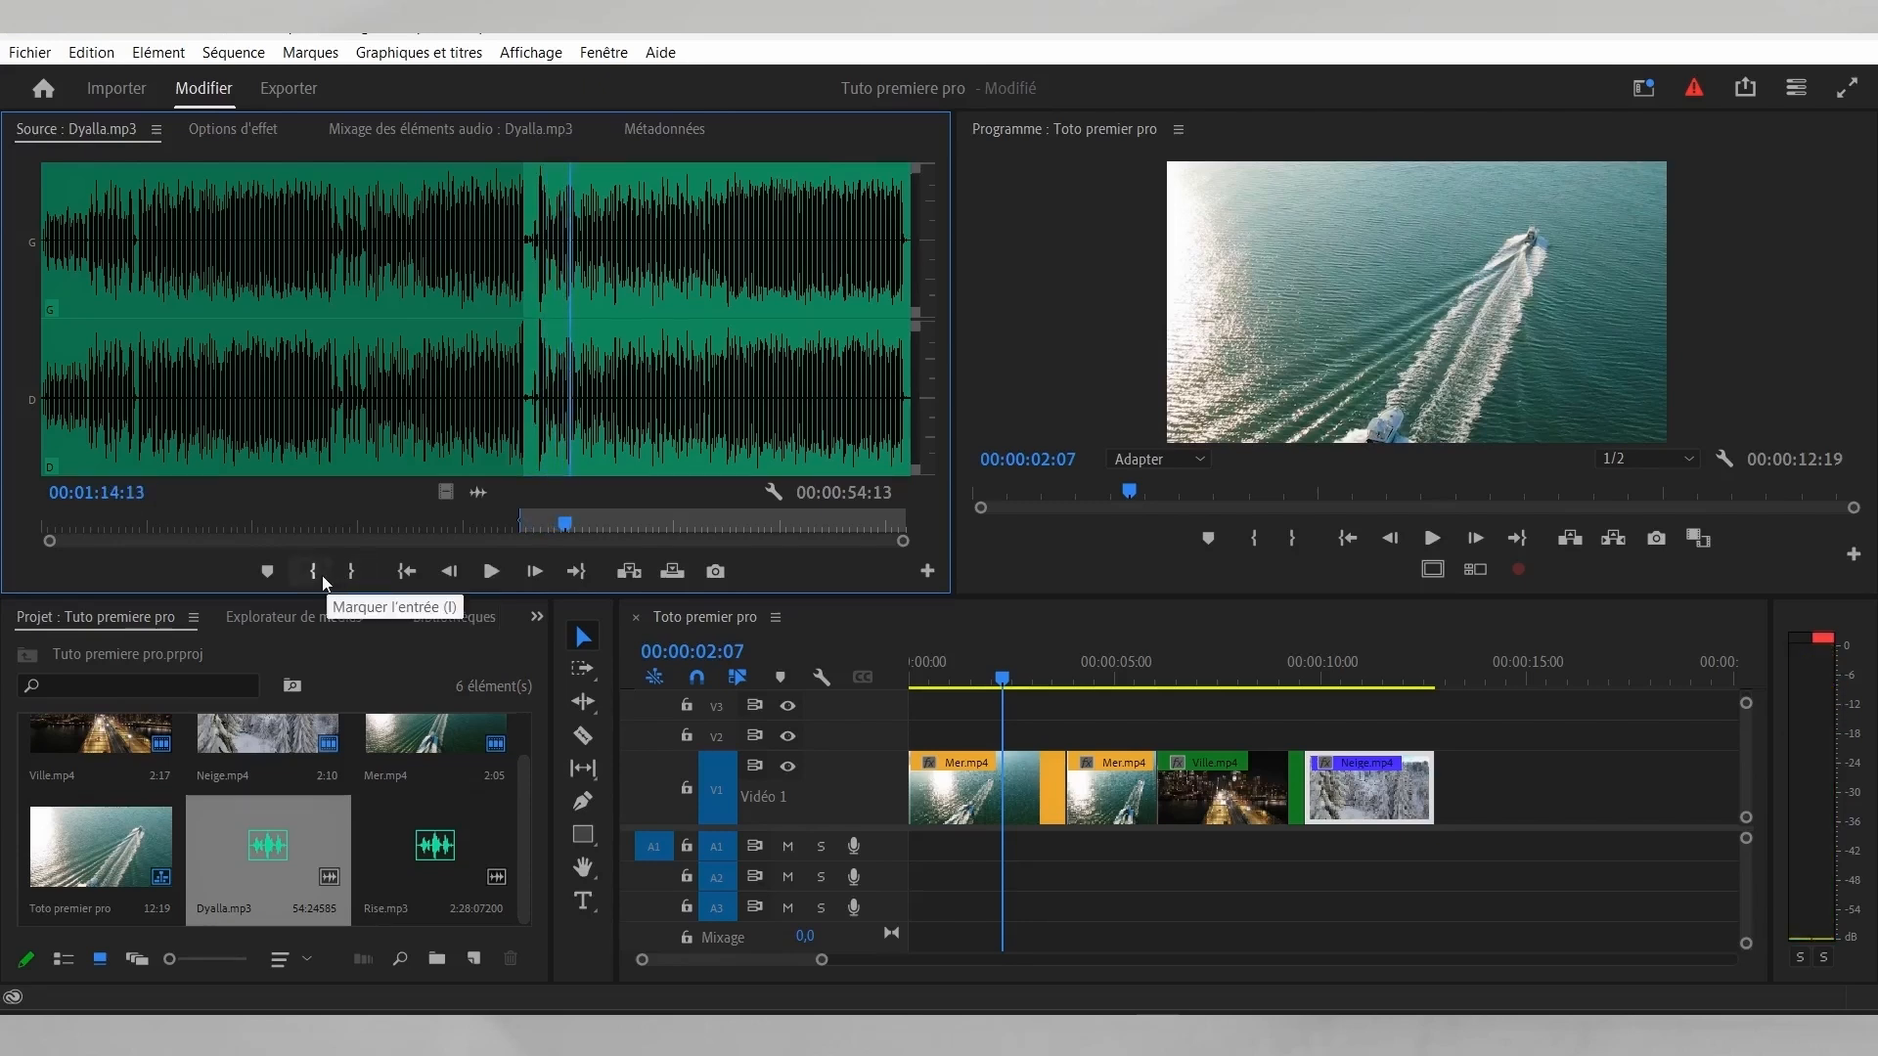
{"action": "left_click", "coordinate": [351, 571]}
Step: Place the marked Dyalla.mp3 section at the start of track A1 and increase that track's height
{"action": "left_click_drag", "start_coordinate": [478, 492], "coordinate": [930, 838]}
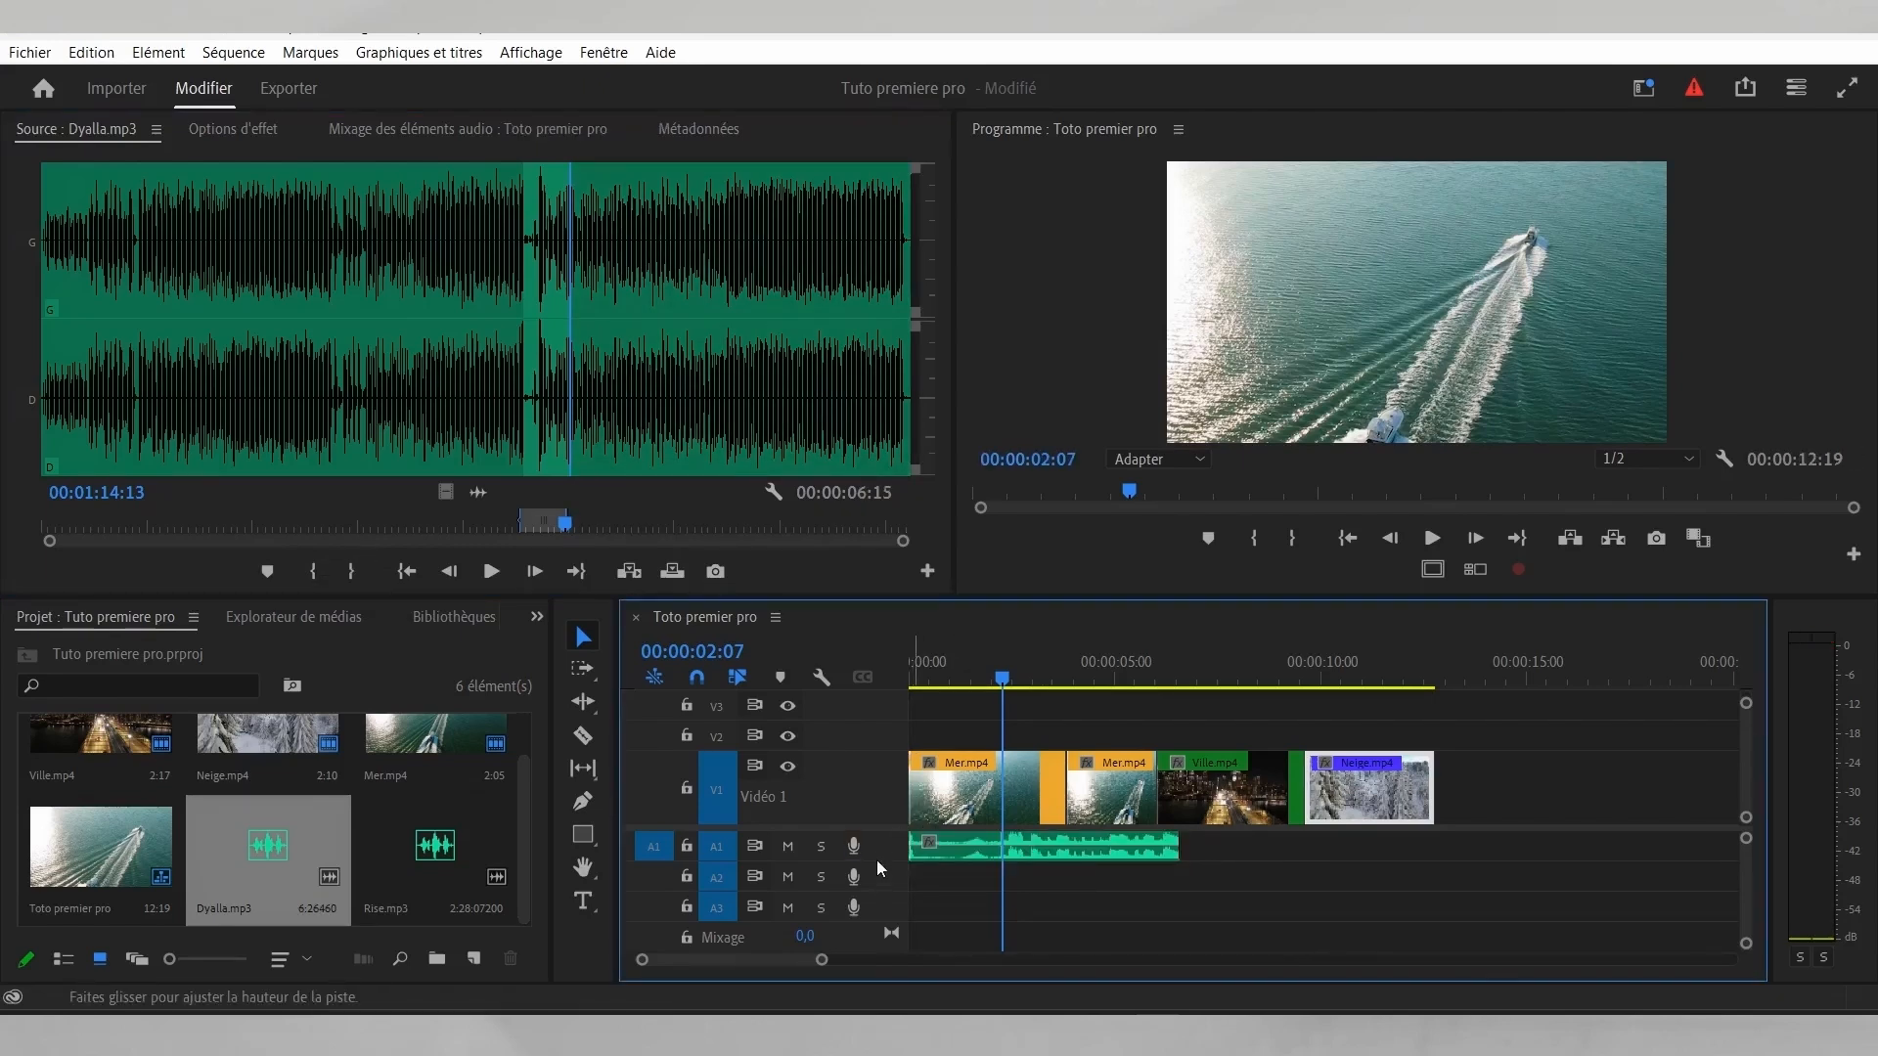
{"action": "mouse_move", "coordinate": [877, 858]}
{"action": "left_mouse_down"}
{"action": "mouse_move", "coordinate": [901, 880]}
{"action": "mouse_move", "coordinate": [876, 897]}
{"action": "left_mouse_up"}
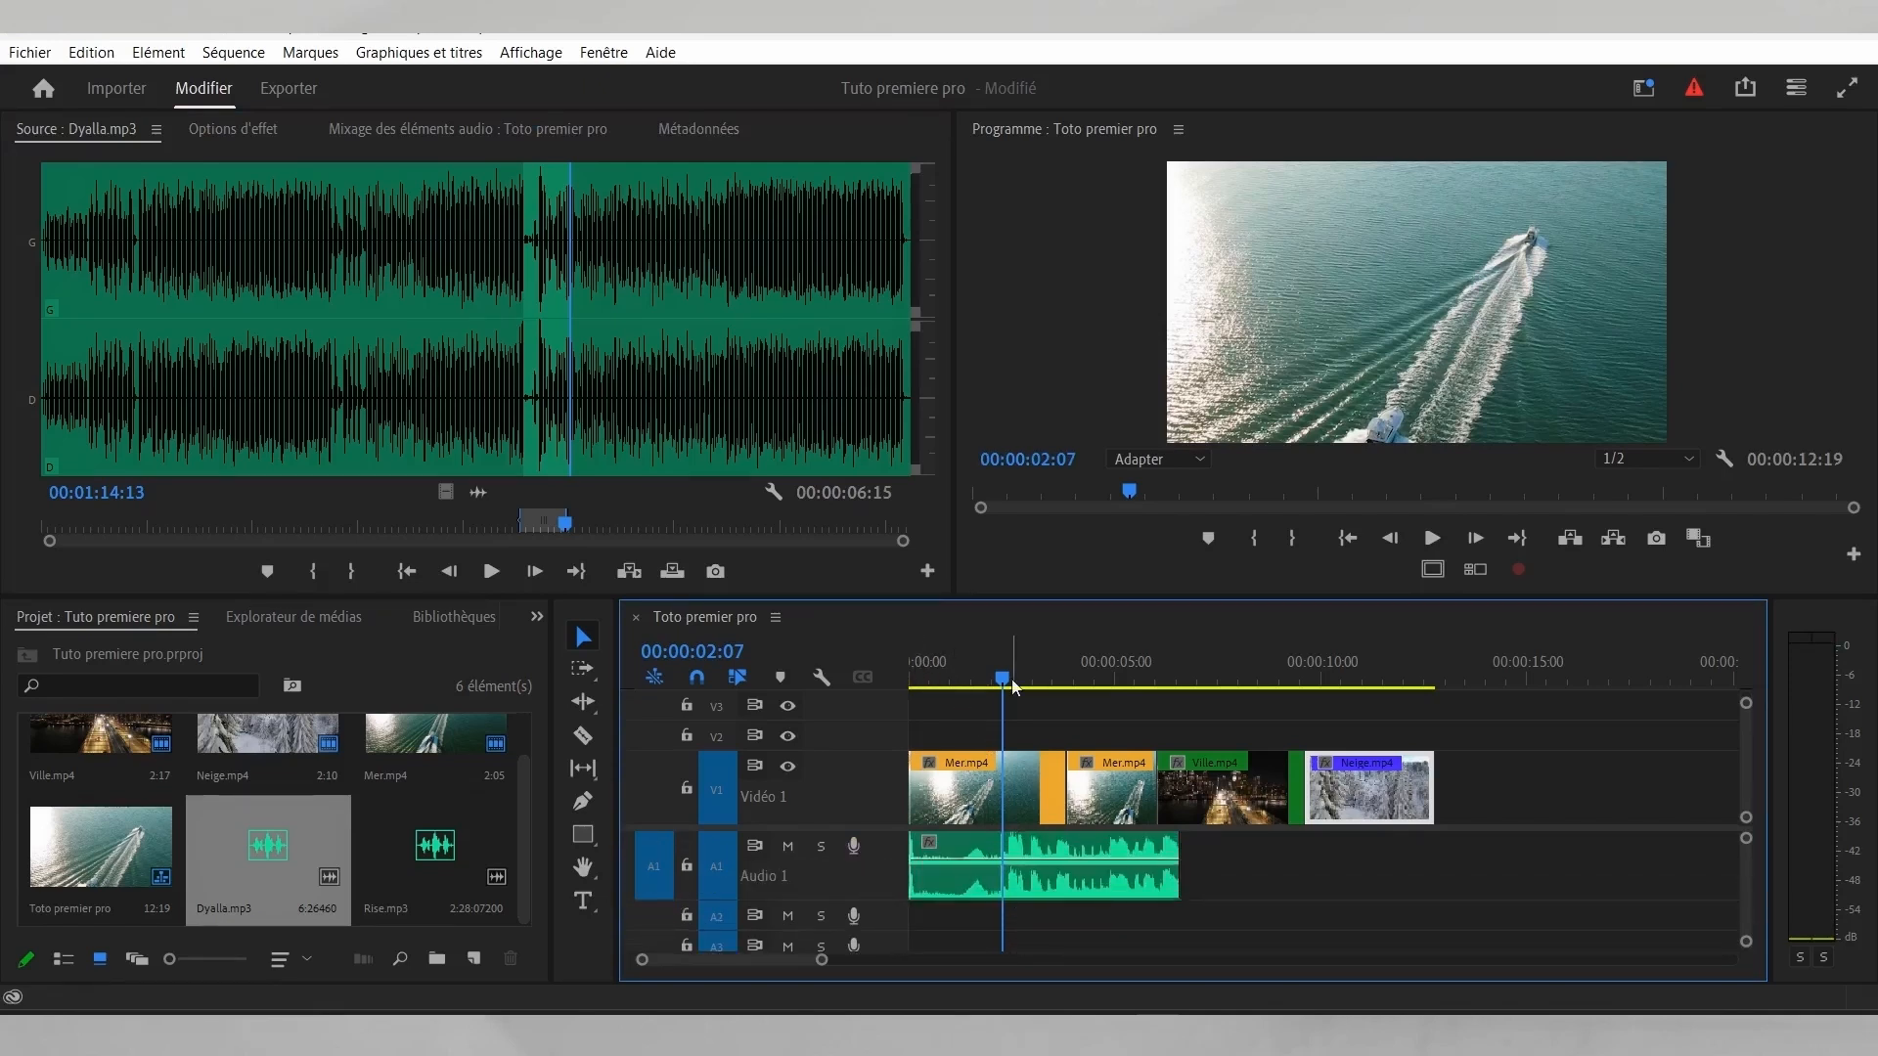
Step: Play the sequence from the start, shift the Ville and Neige clips later, and extend the second Mer.mp4 clip to the music's end
{"action": "left_click_drag", "start_coordinate": [1012, 684], "coordinate": [909, 682]}
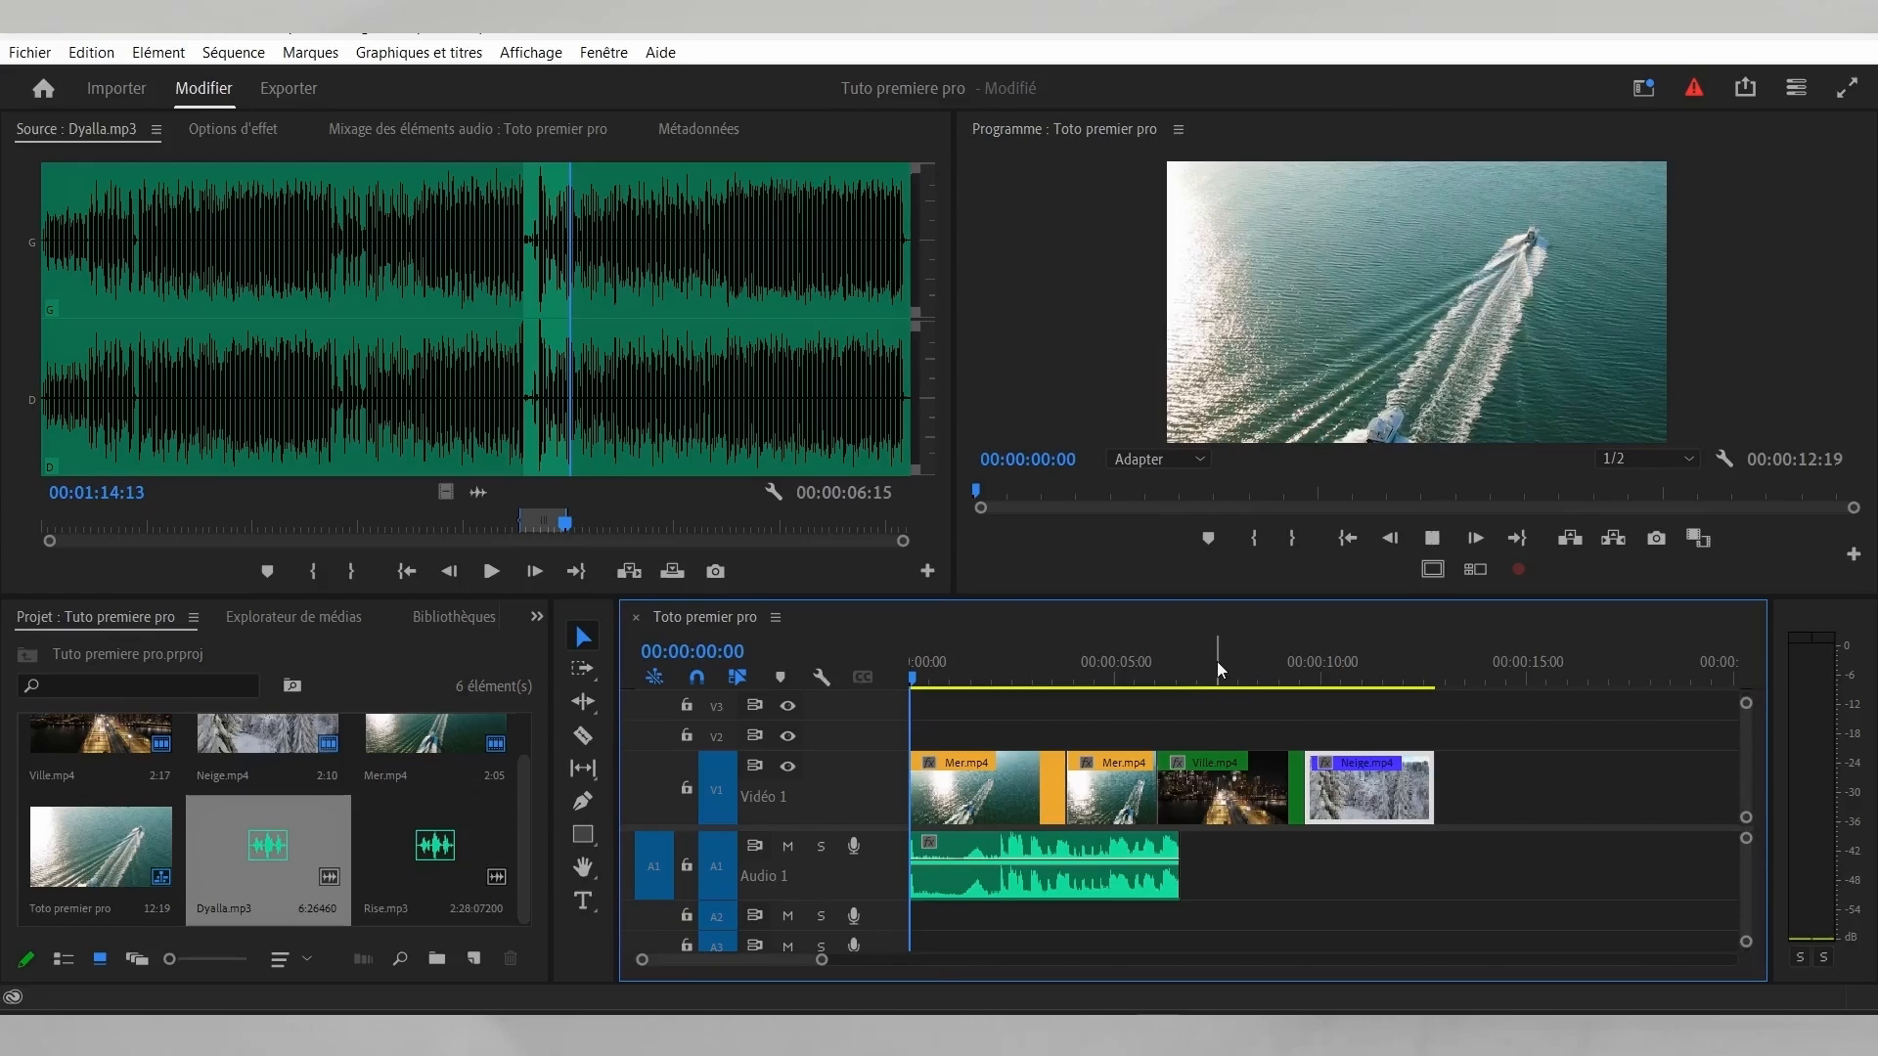
{"action": "key", "text": "space"}
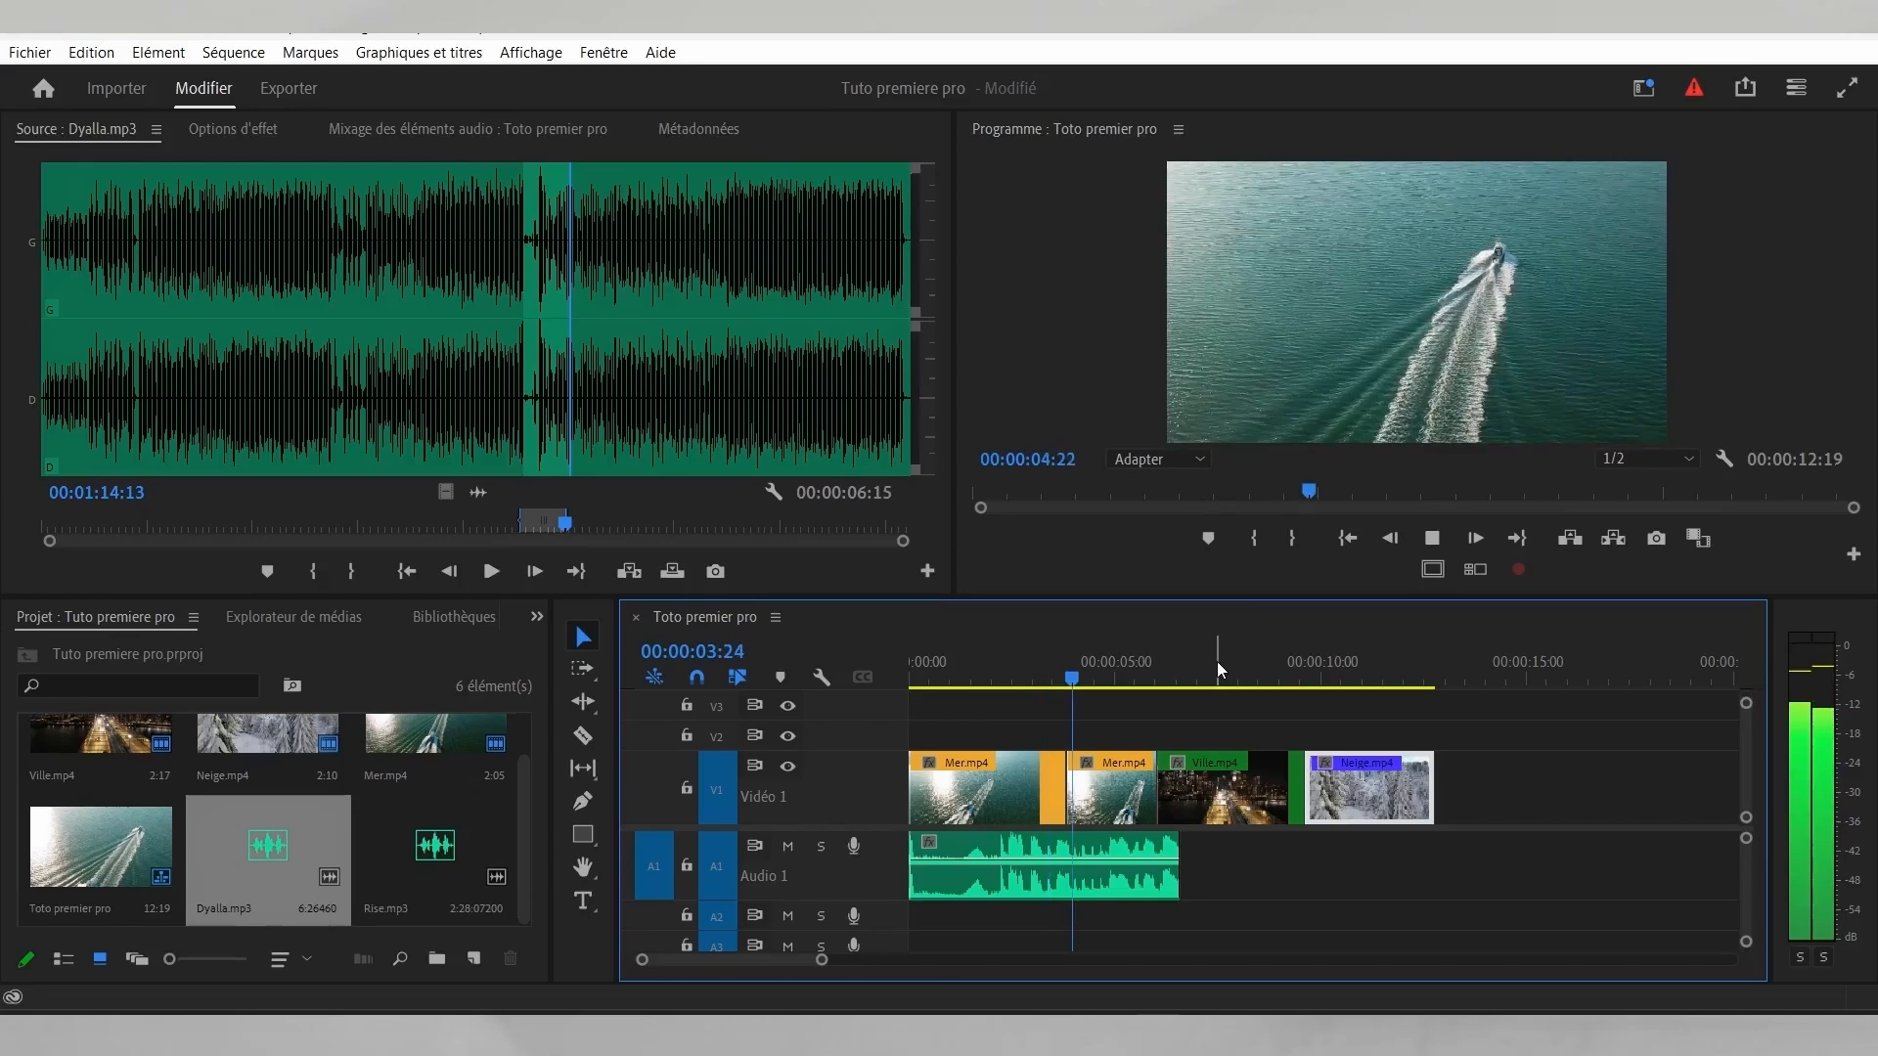
{"action": "mouse_move", "coordinate": [1174, 792]}
{"action": "left_mouse_down"}
{"action": "mouse_move", "coordinate": [1252, 794]}
{"action": "mouse_move", "coordinate": [1164, 786]}
{"action": "mouse_move", "coordinate": [1179, 785]}
{"action": "left_mouse_up"}
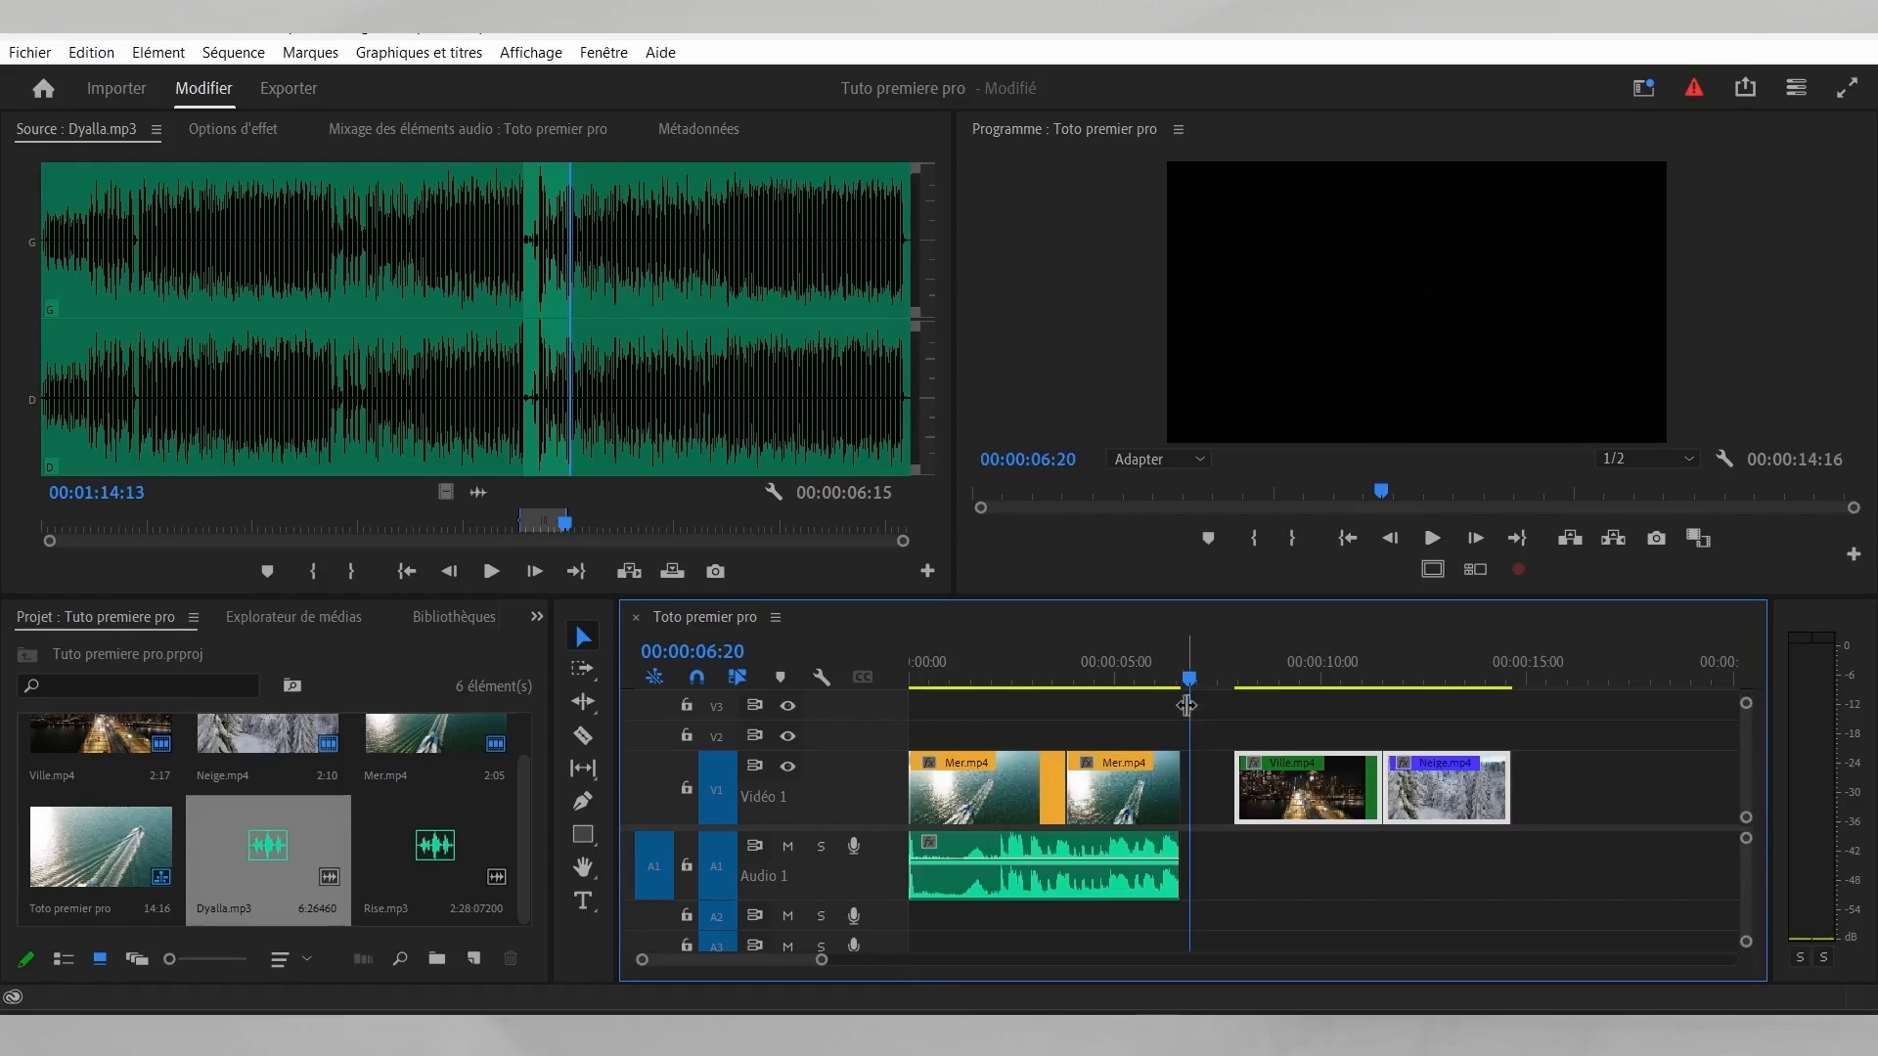
Step: Play the sequence from 00:00:00:00 past the end of the second Mer.mp4 clip to check it against the music
{"action": "left_click_drag", "start_coordinate": [1190, 682], "coordinate": [888, 694]}
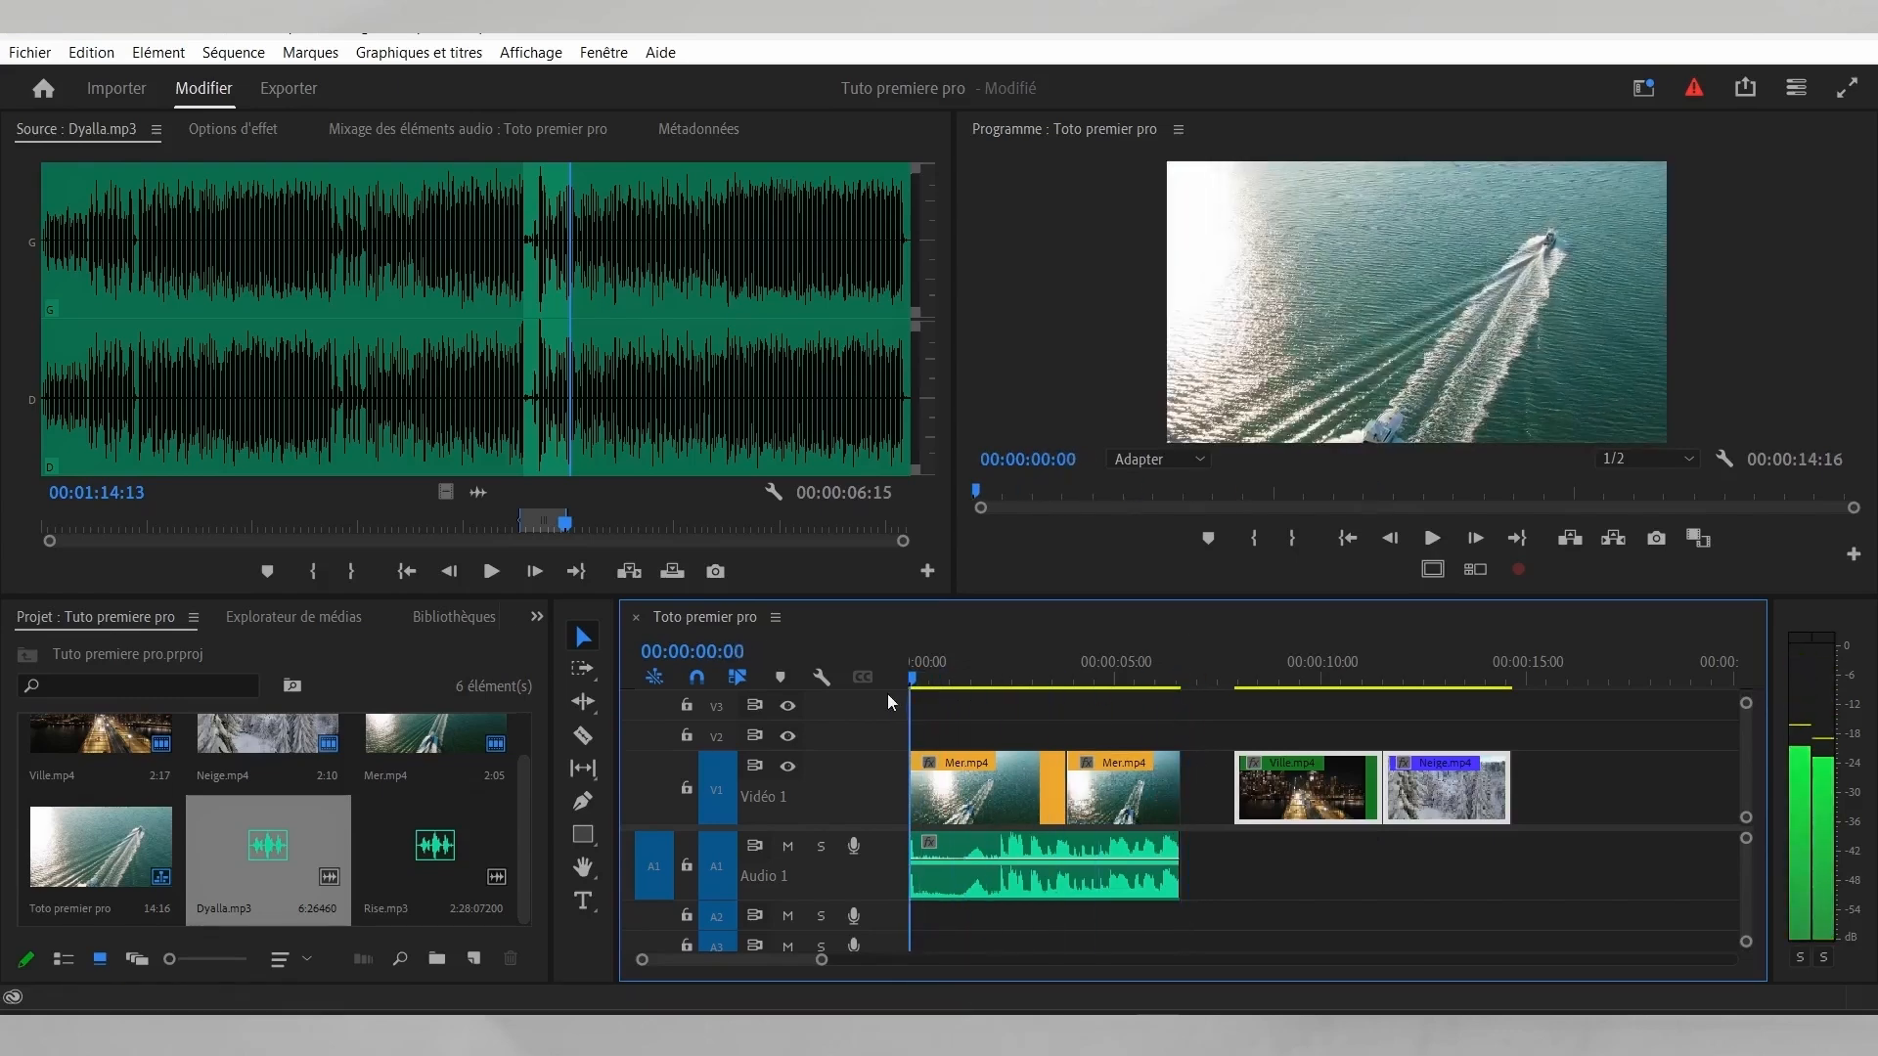
{"action": "key", "text": "space"}
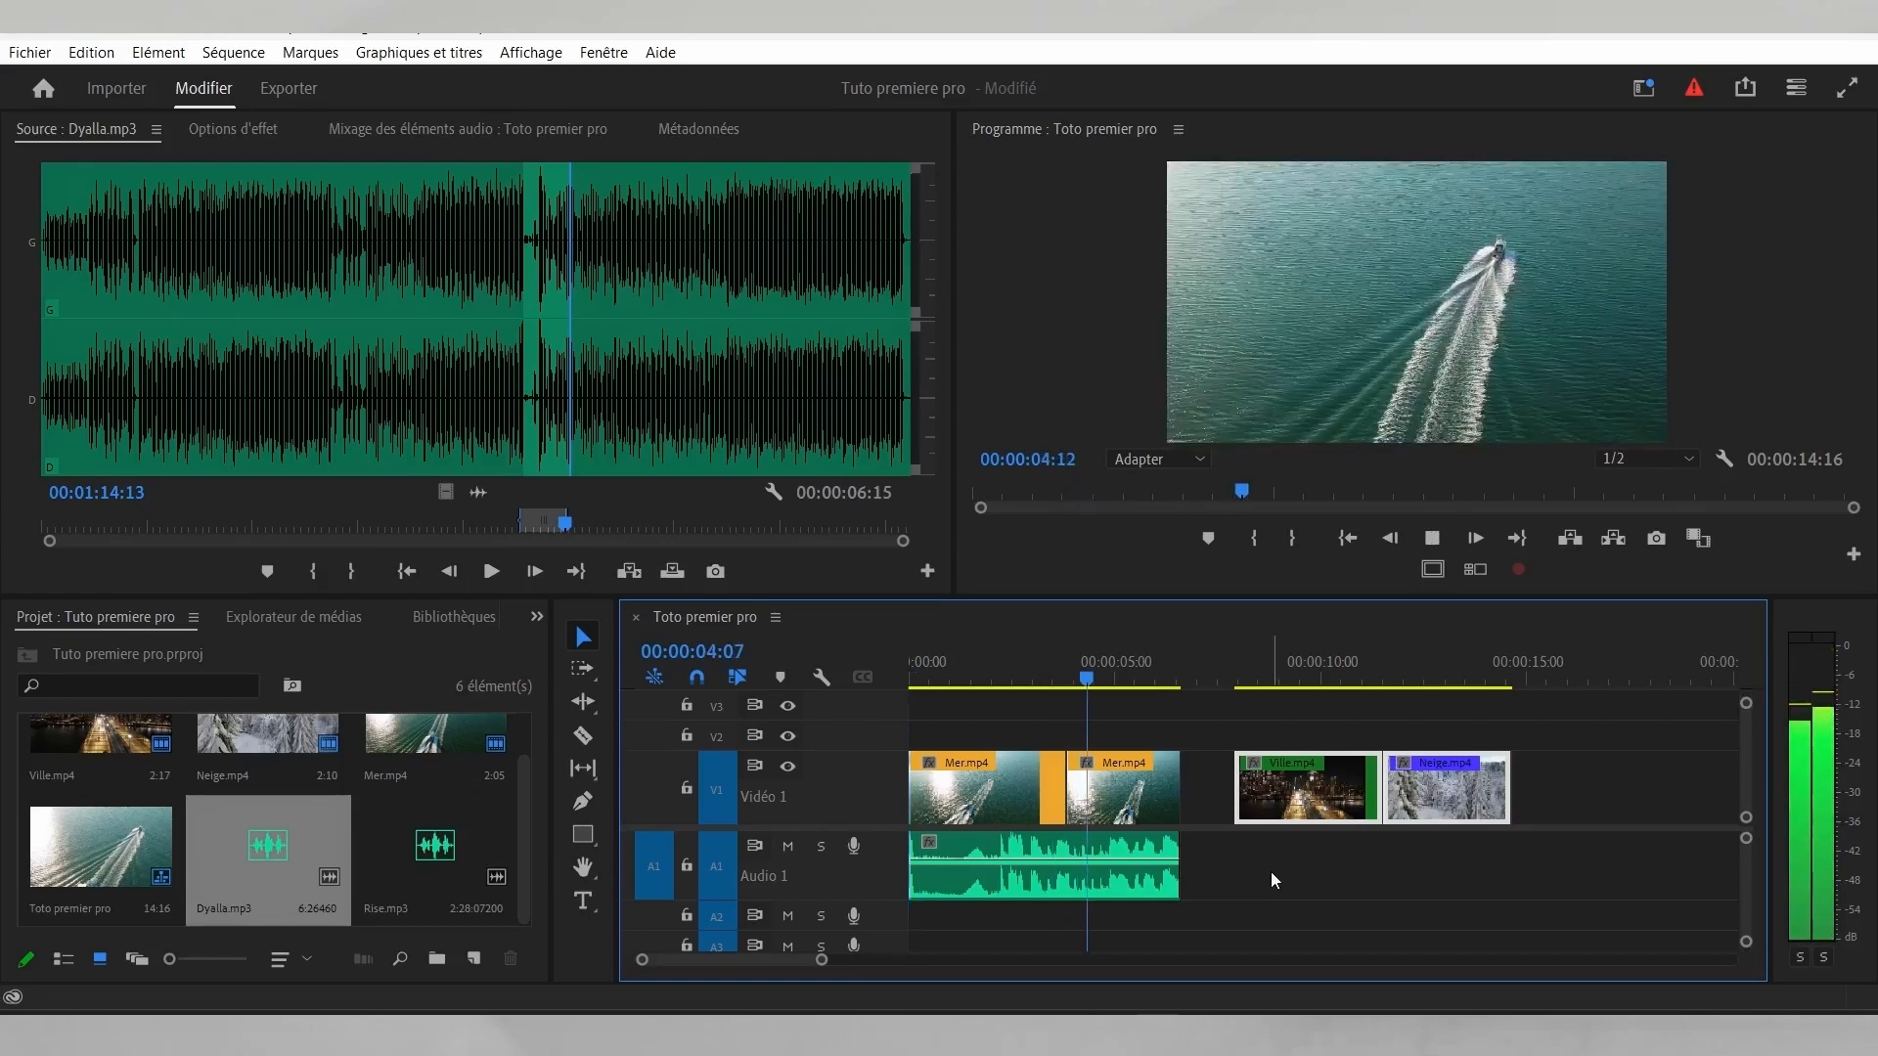
{"action": "key", "text": "space"}
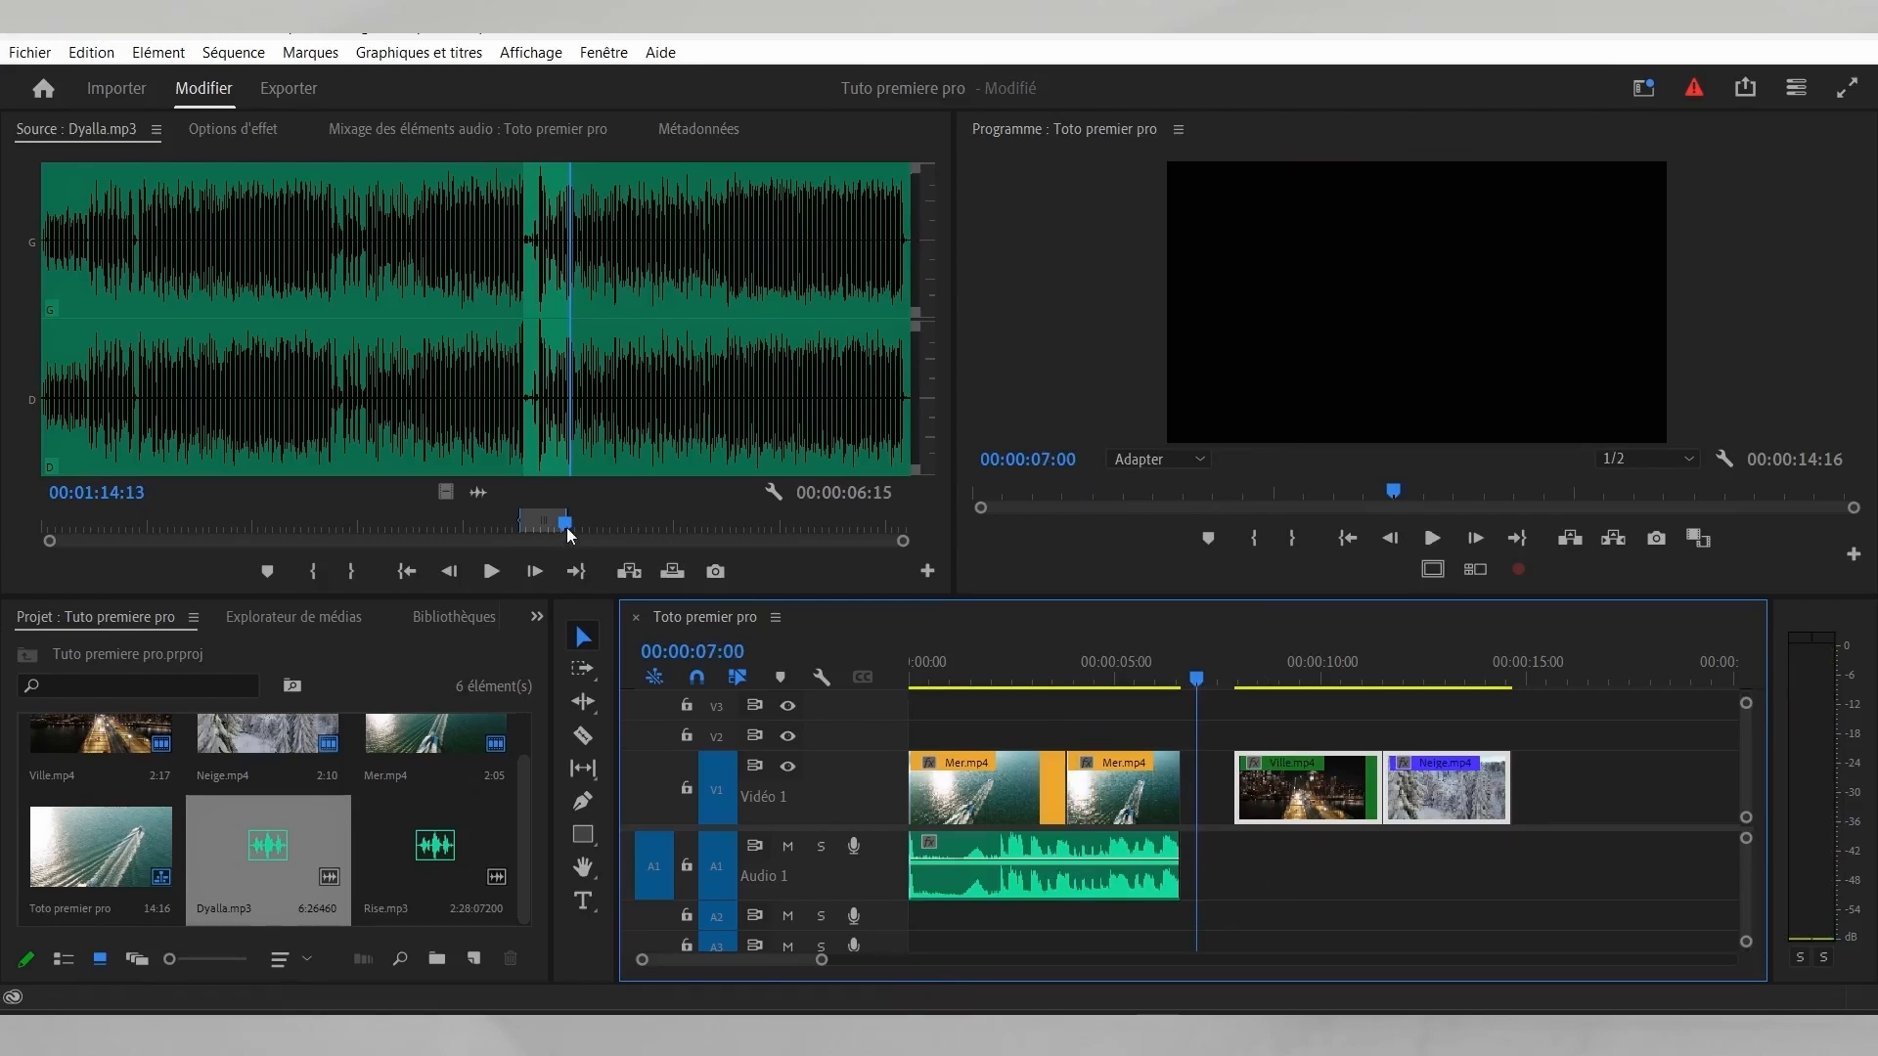
Step: Mark the section of Dyalla.mp3 from 00:01:34:03 to 00:01:37:12 with in and out points
{"action": "left_click_drag", "start_coordinate": [570, 533], "coordinate": [702, 521]}
{"action": "key", "text": "space"}
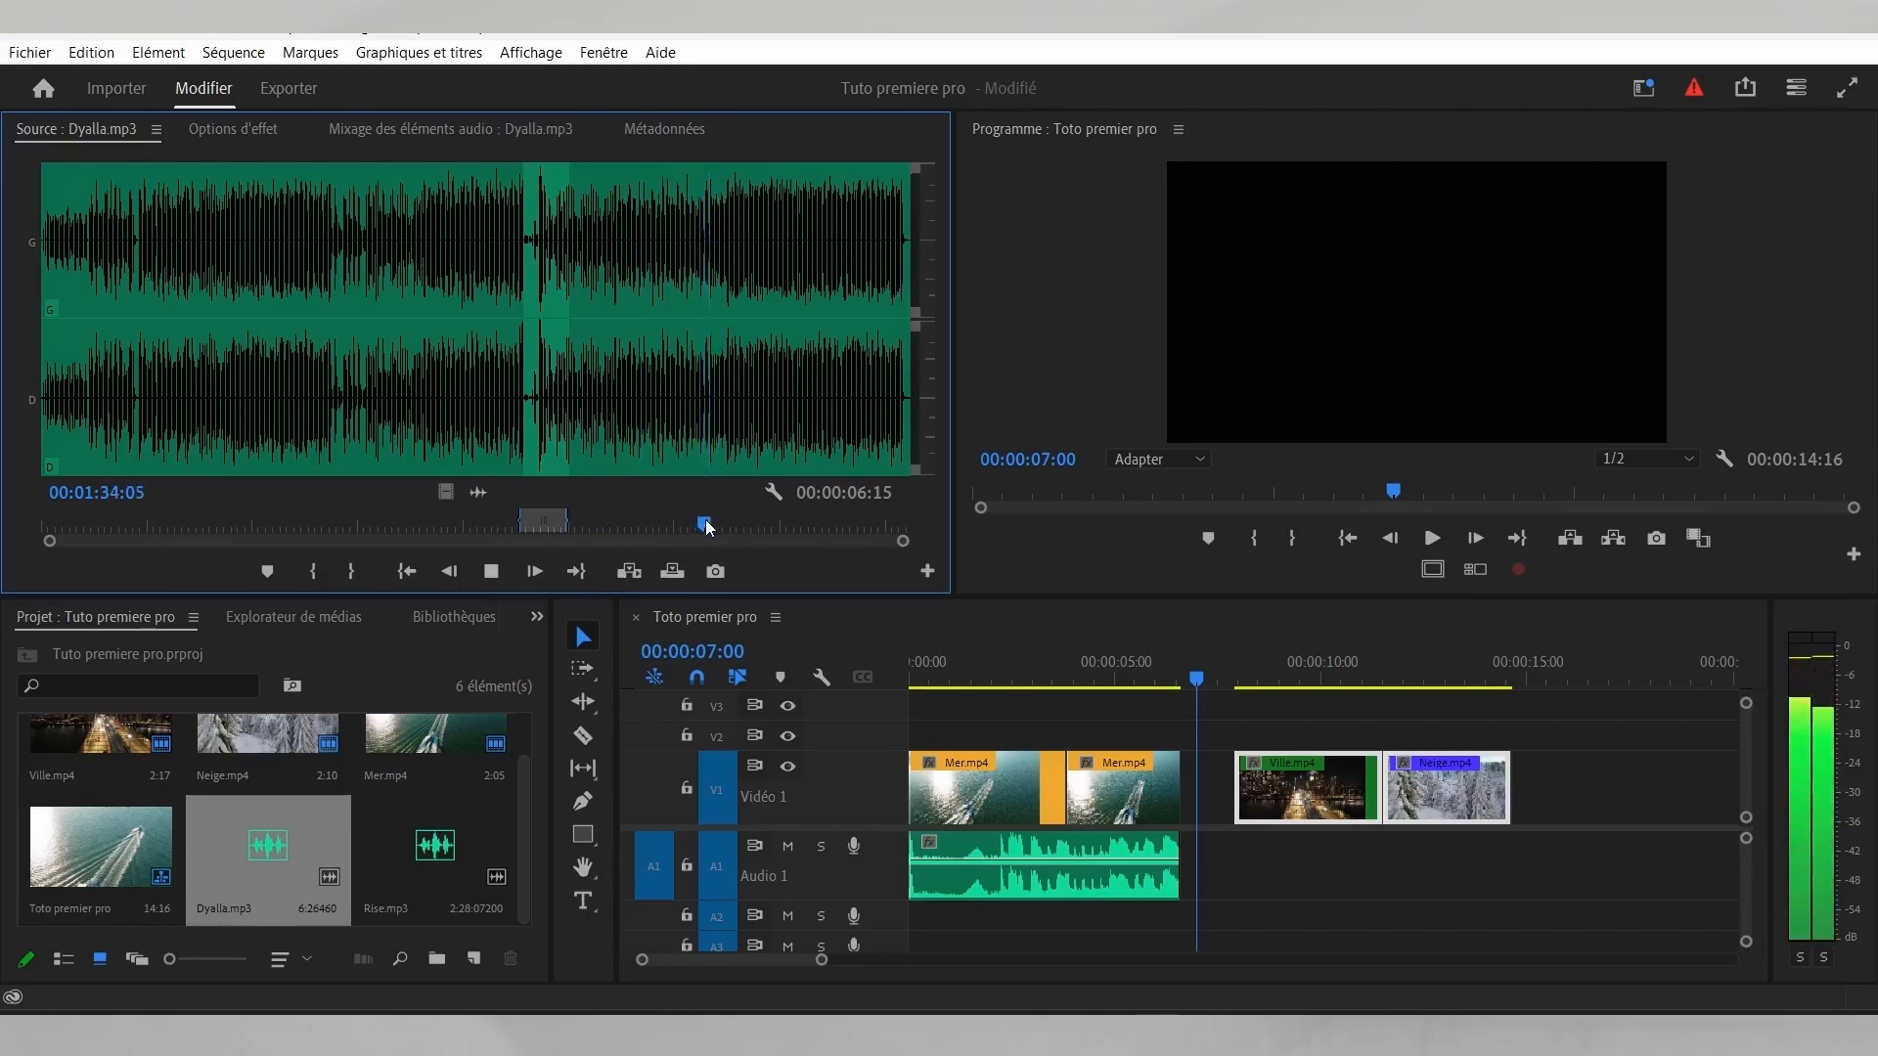
{"action": "left_click_drag", "start_coordinate": [712, 527], "coordinate": [698, 526]}
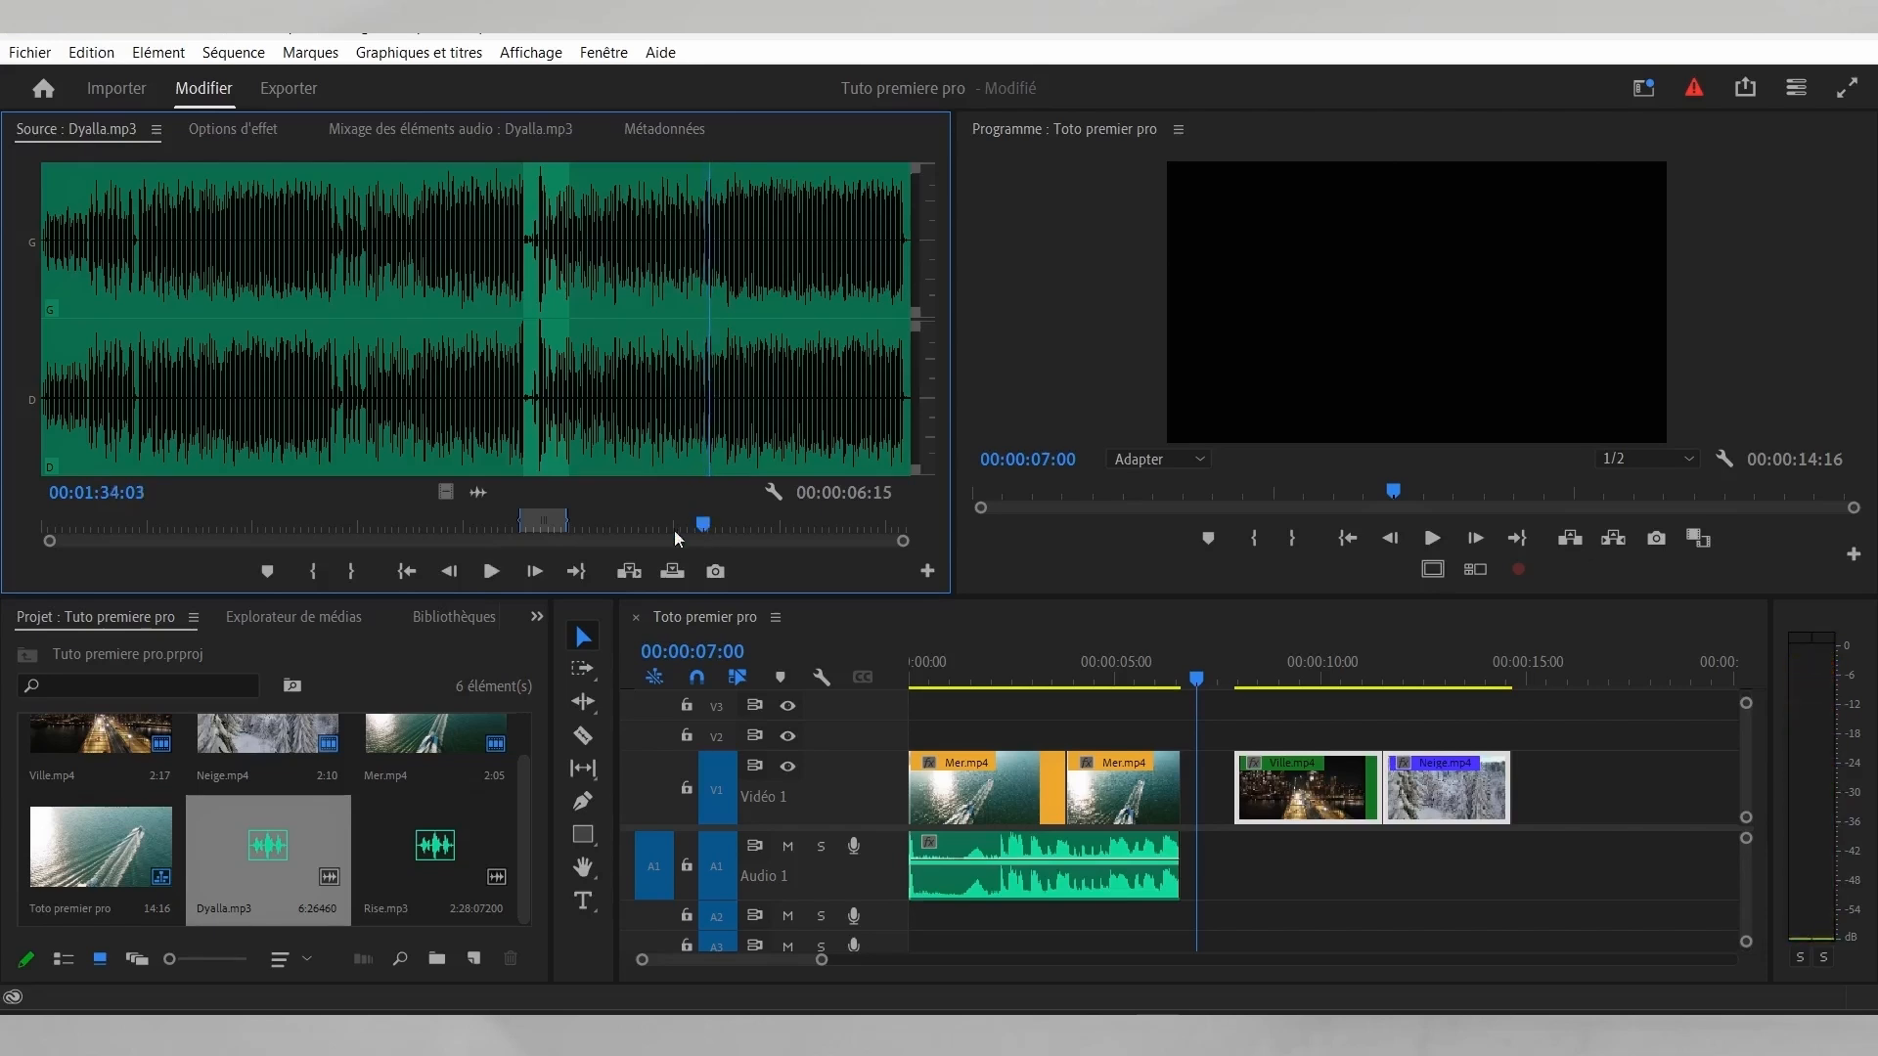
{"action": "left_click", "coordinate": [313, 572]}
{"action": "key", "text": "space"}
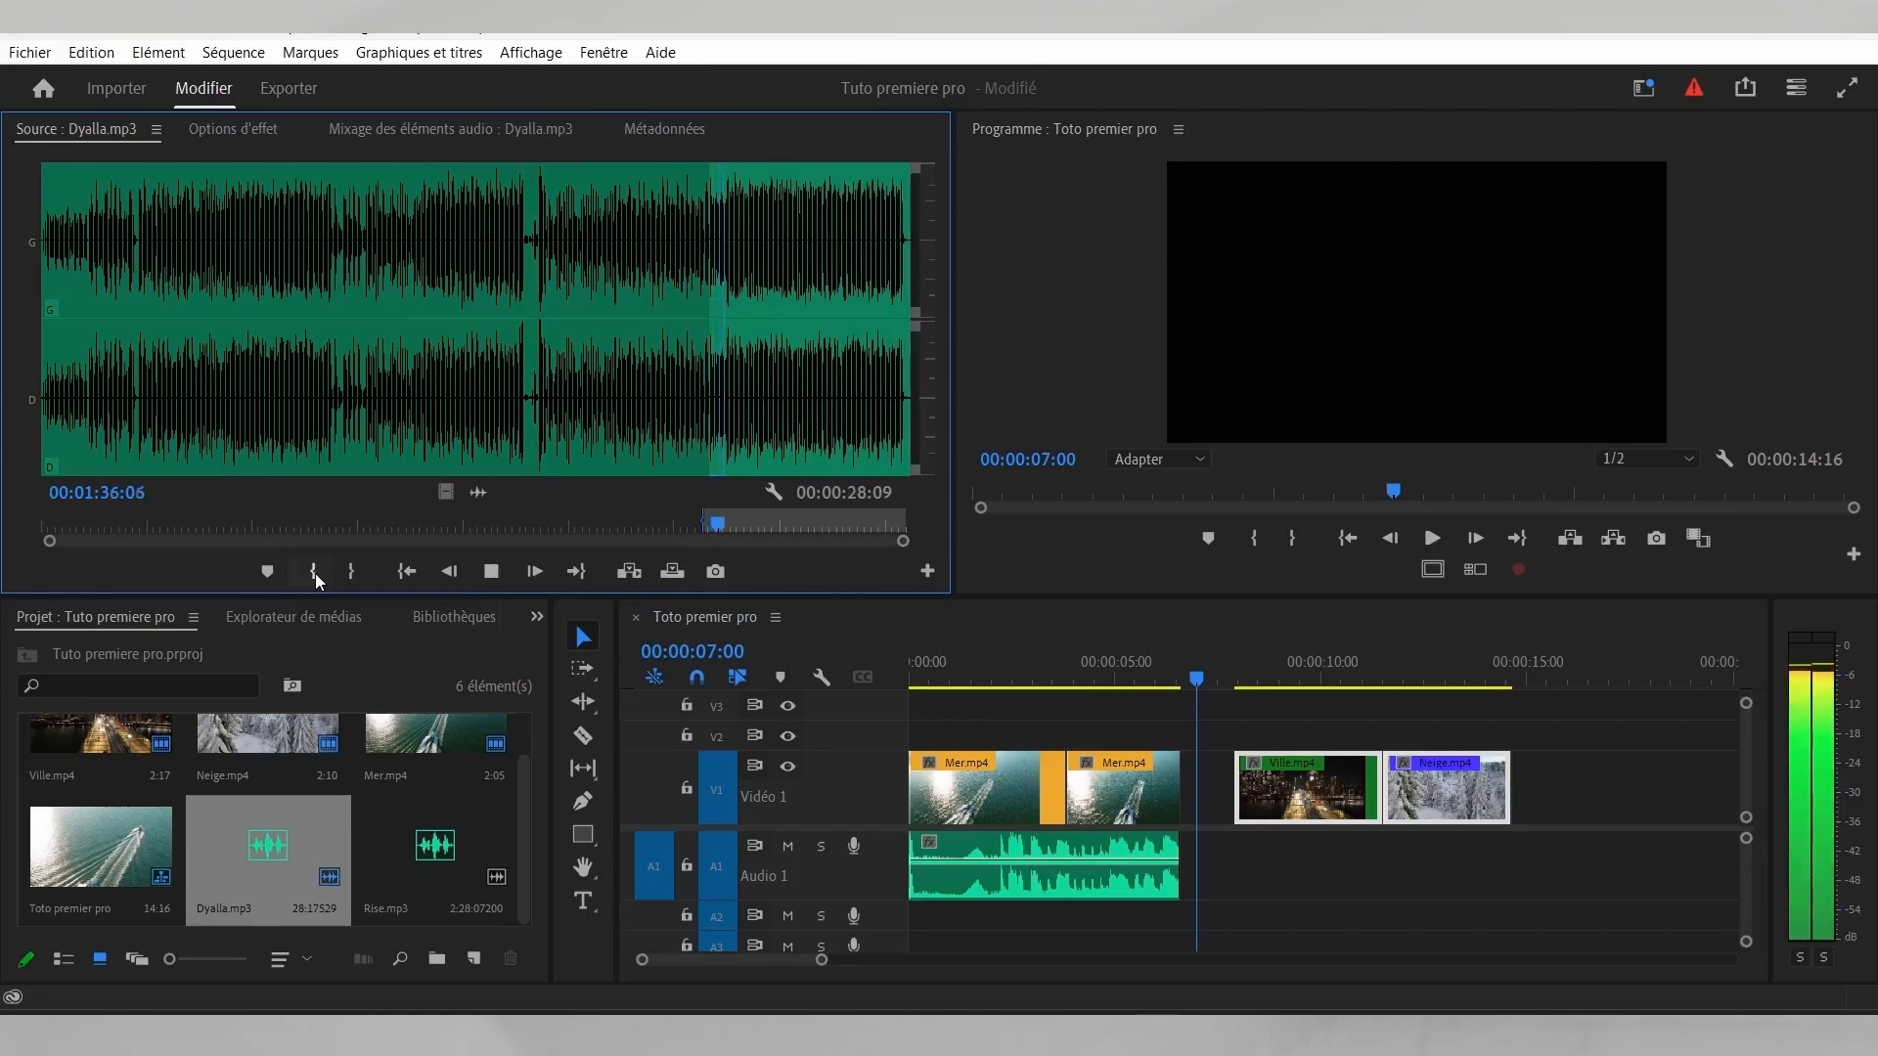
{"action": "left_click", "coordinate": [352, 572]}
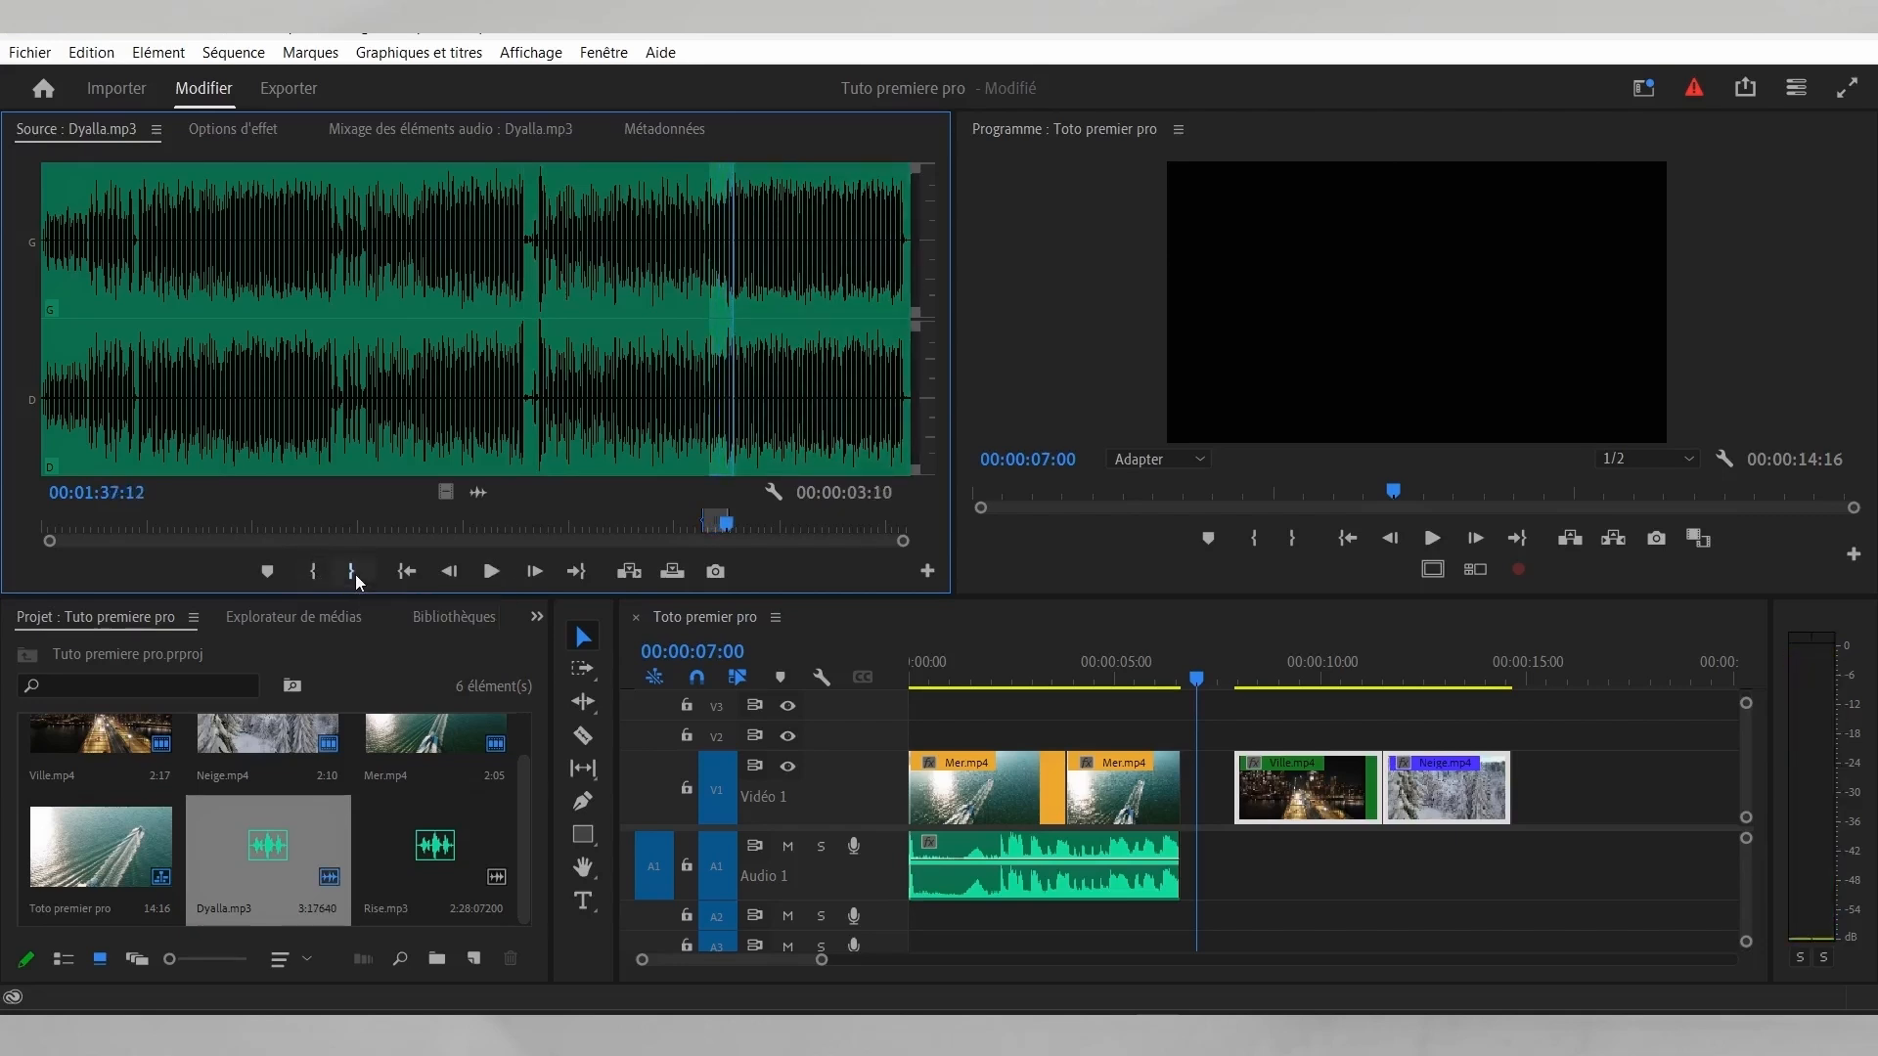
Step: Place the marked Dyalla.mp3 section on track A1 beneath the Ville.mp4 clip and play it with the clip
{"action": "left_click_drag", "start_coordinate": [474, 491], "coordinate": [1240, 866]}
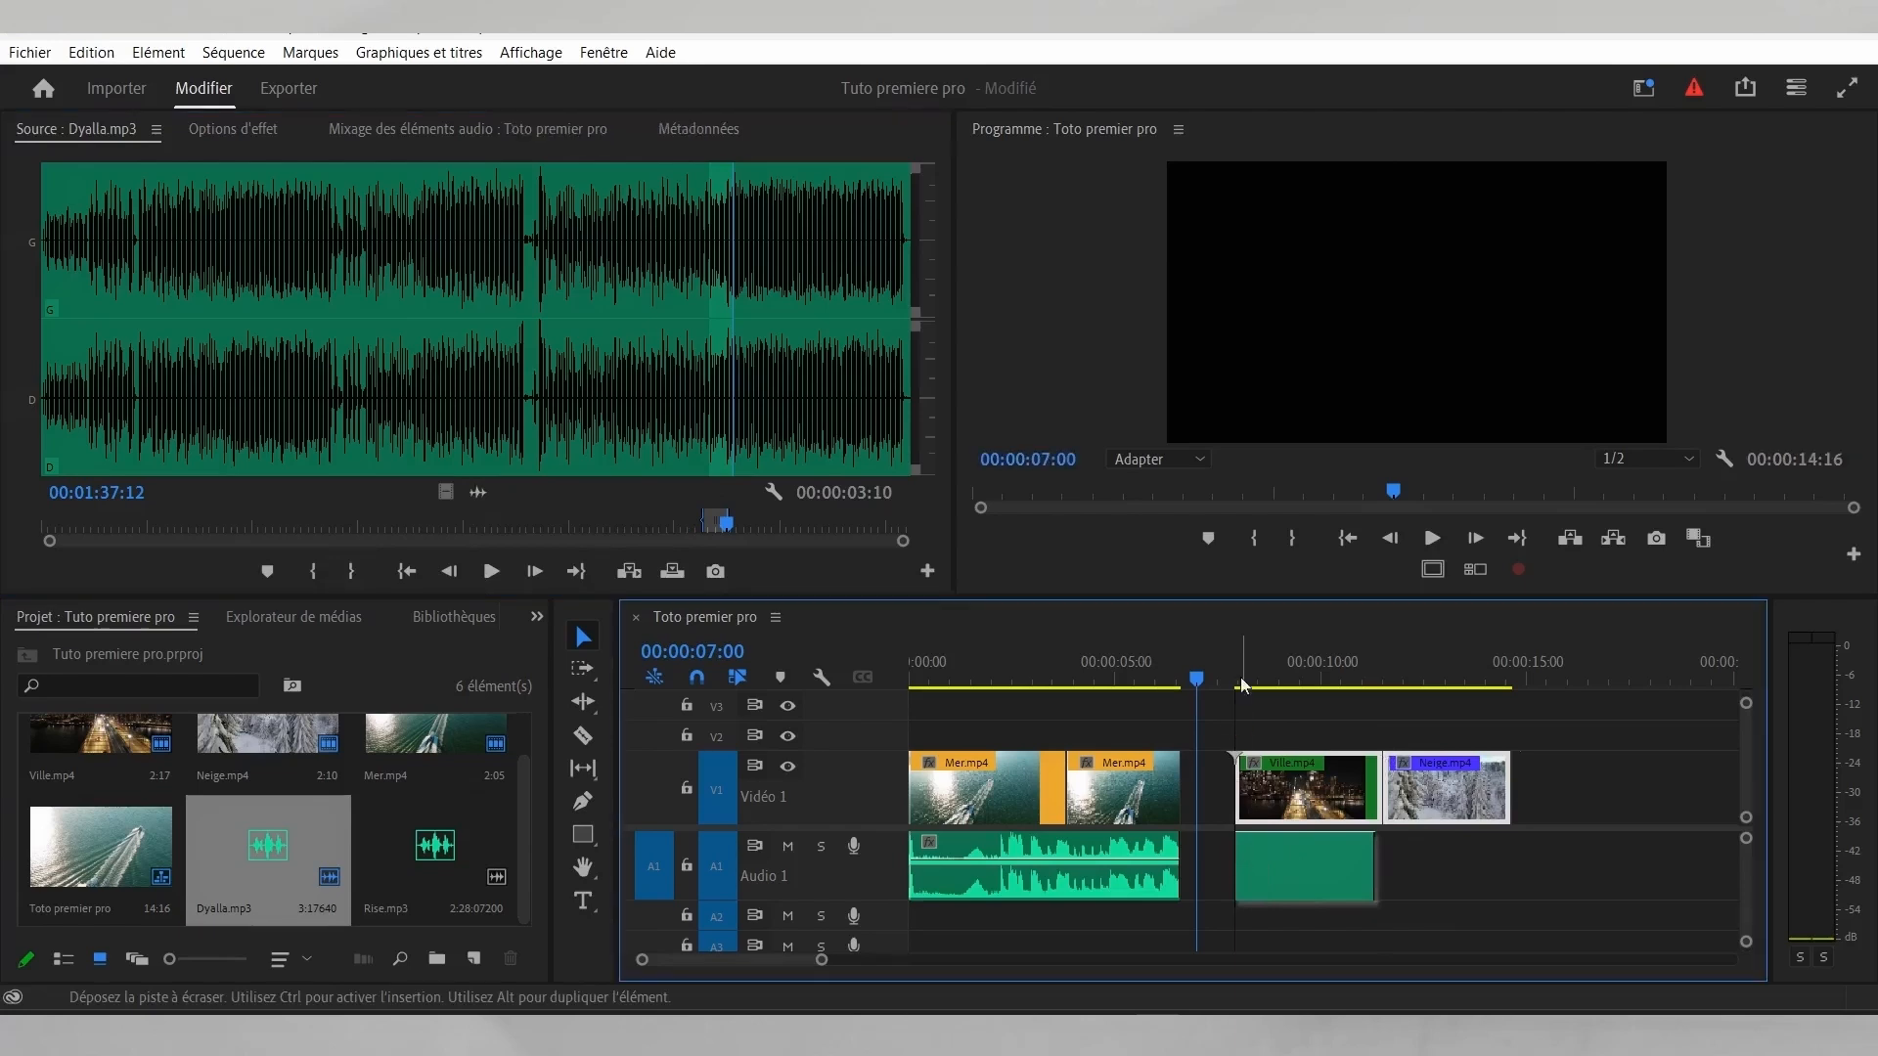
{"action": "left_click", "coordinate": [1225, 679]}
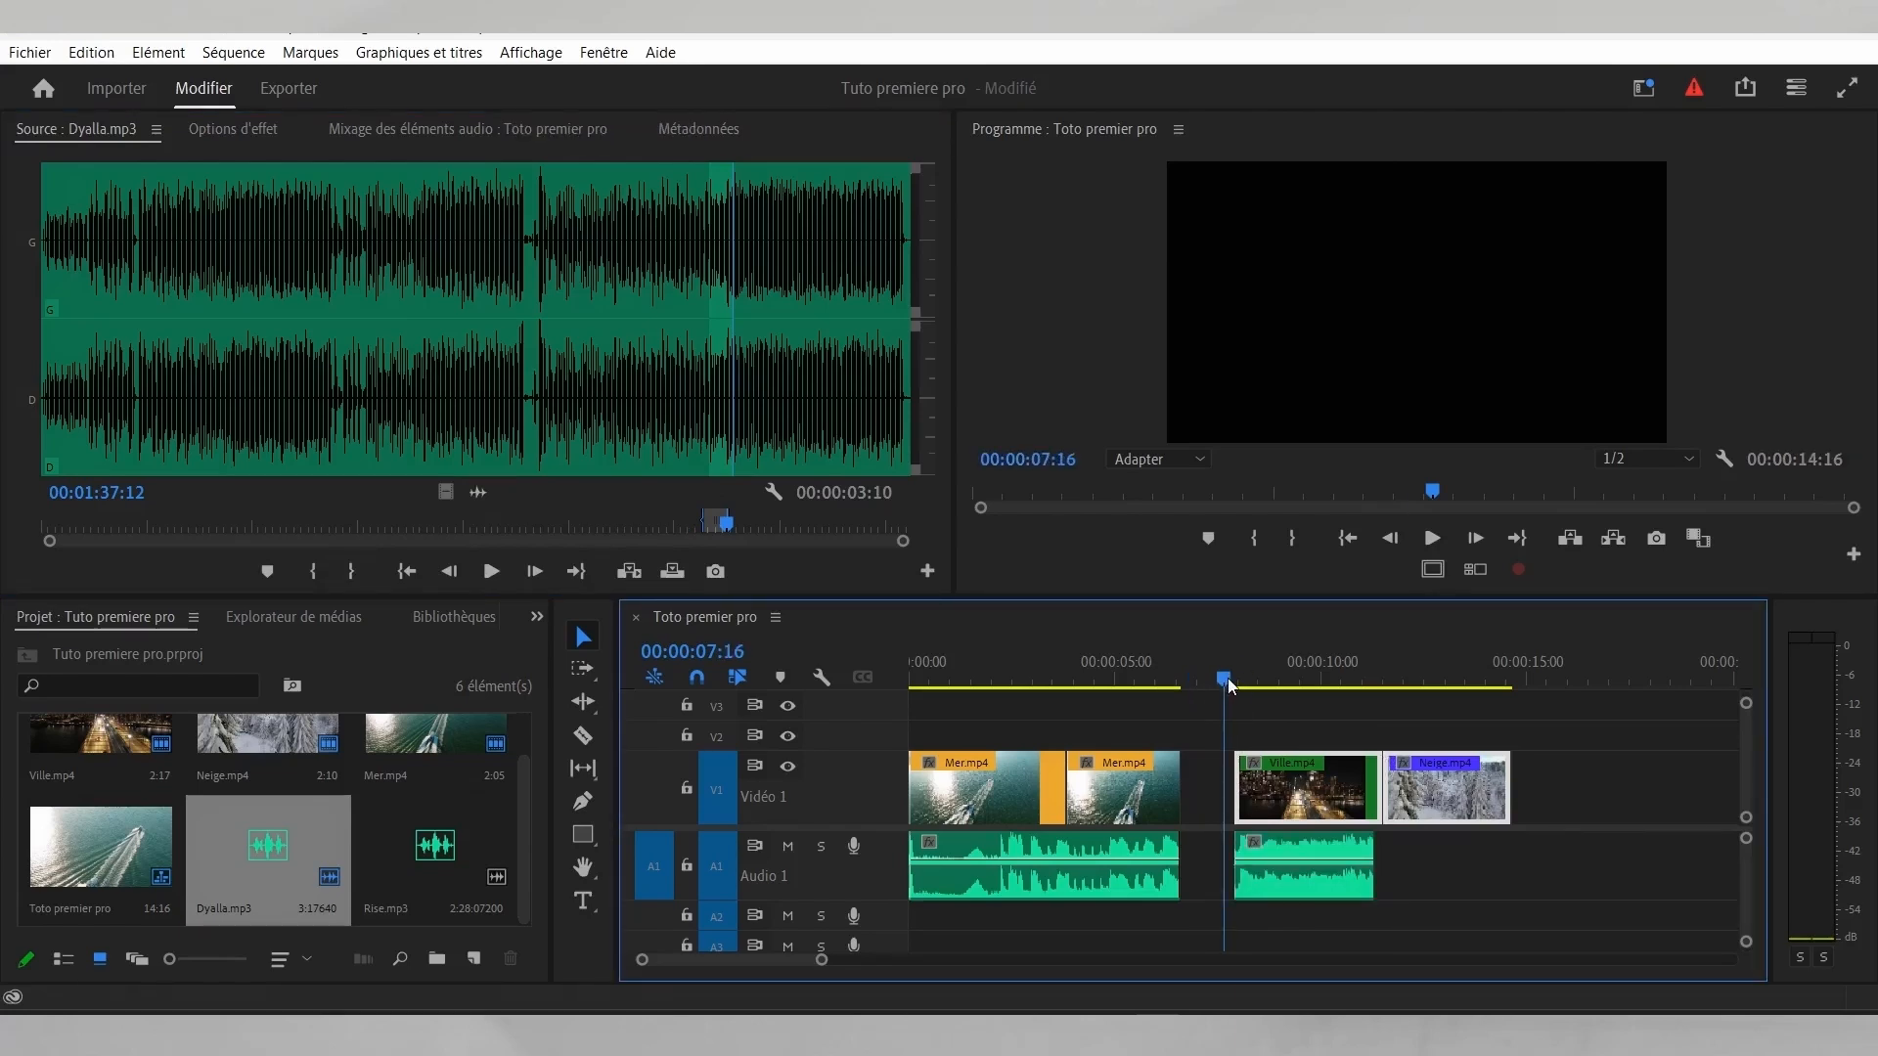
{"action": "key", "text": "space"}
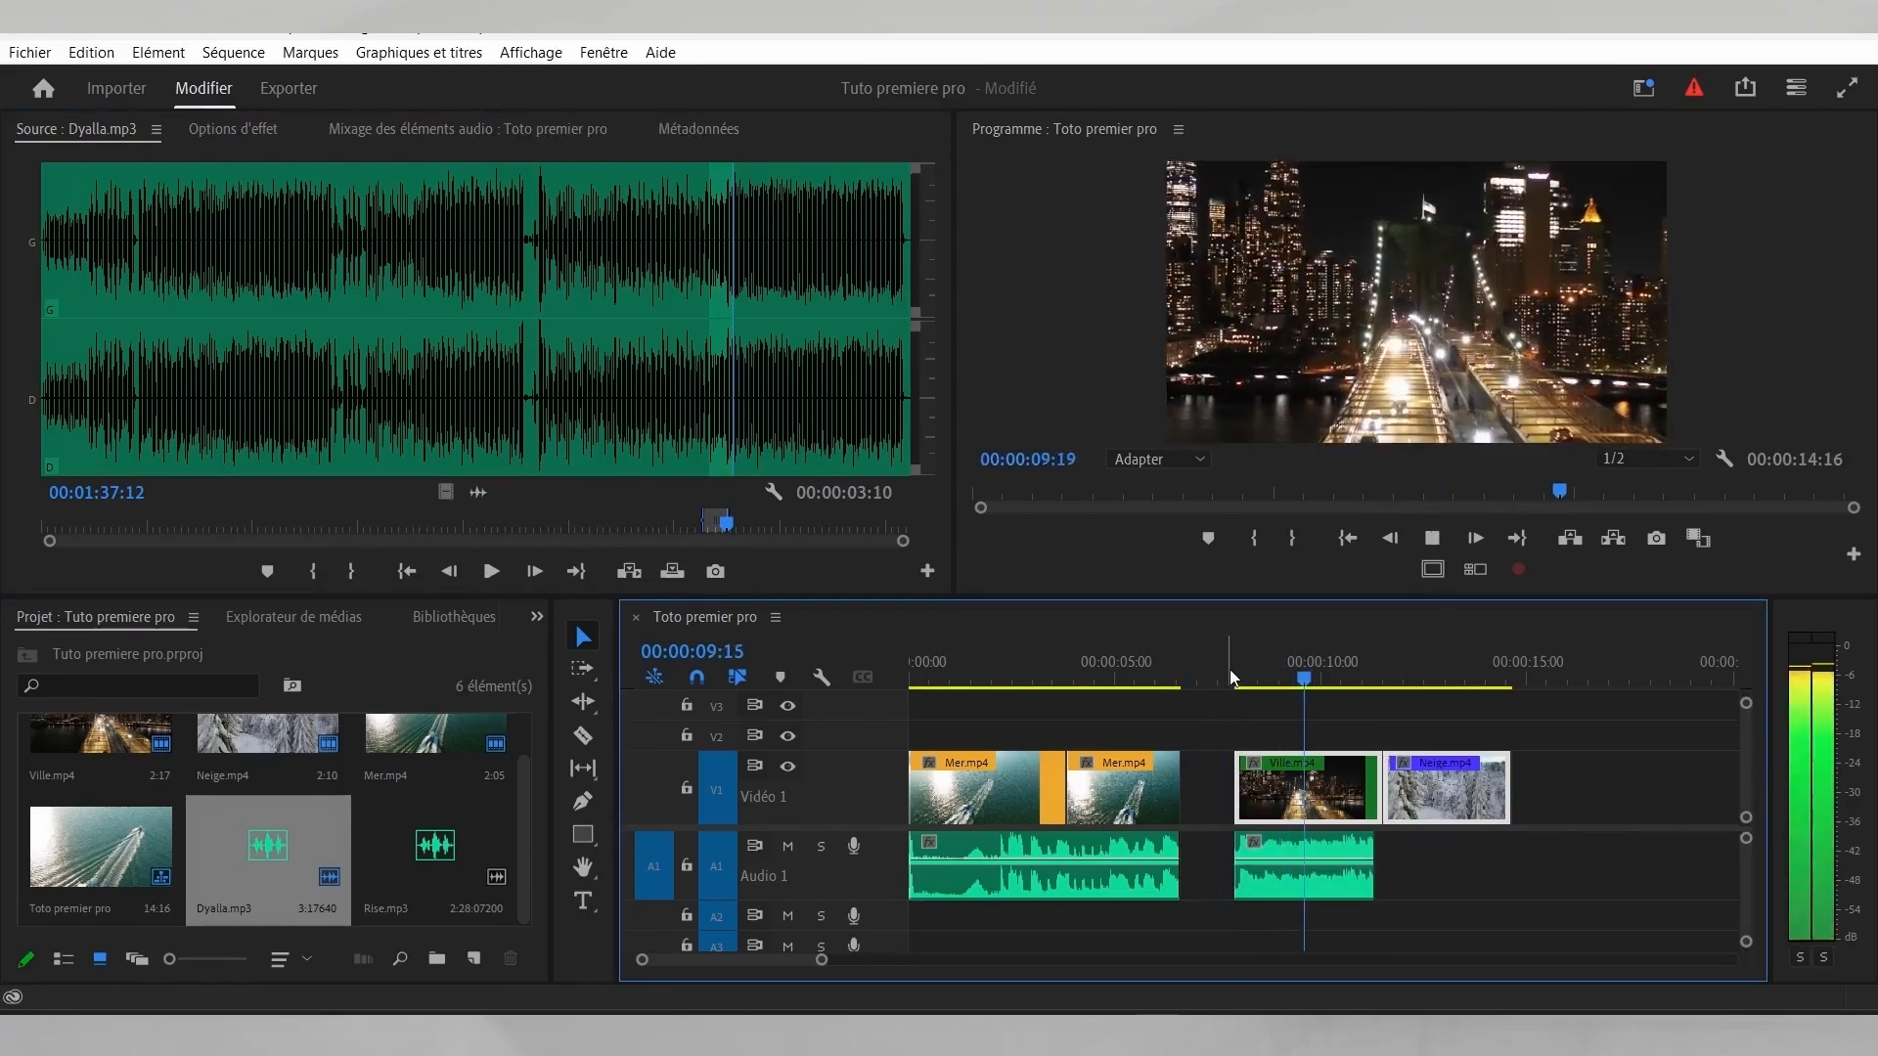
{"action": "key", "text": "space"}
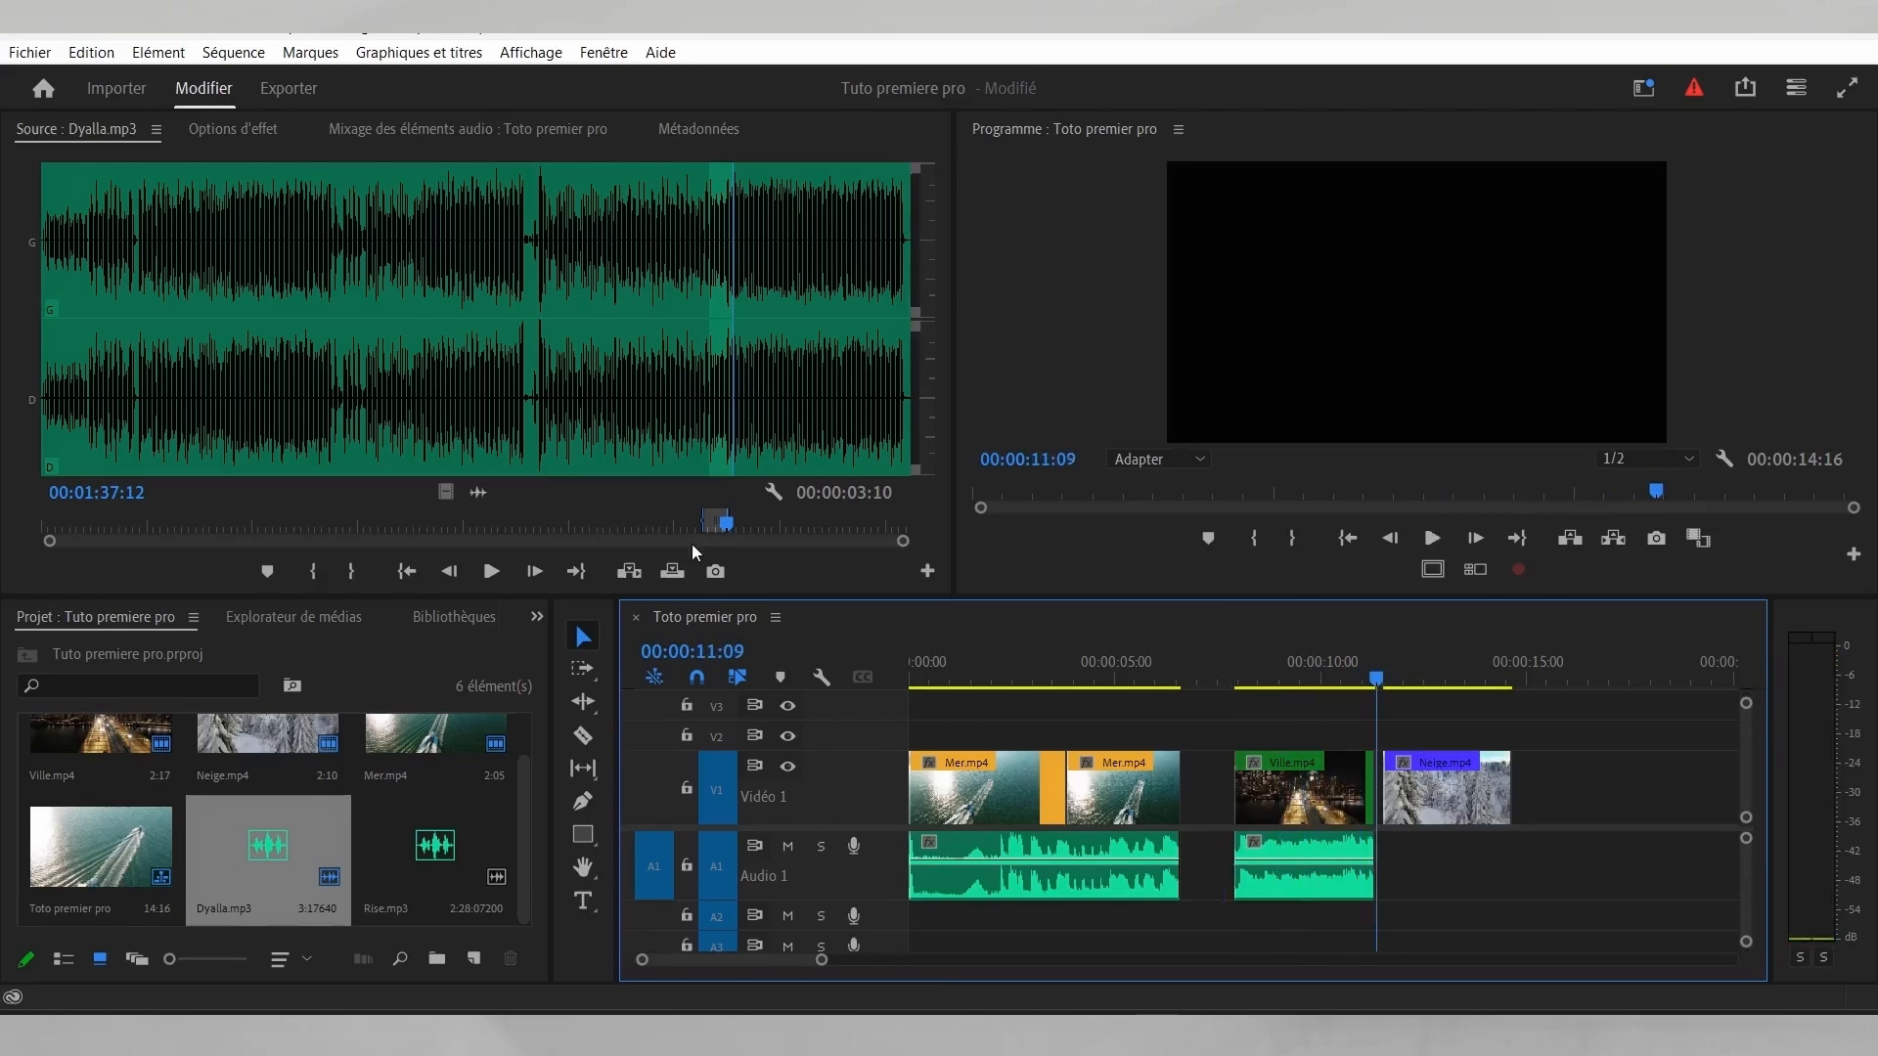
Step: Mark the opening section of Dyalla.mp3 from 00:00:00:00 to 00:00:06:01 with in and out points
{"action": "left_click_drag", "start_coordinate": [726, 524], "coordinate": [47, 525]}
{"action": "key", "text": "space"}
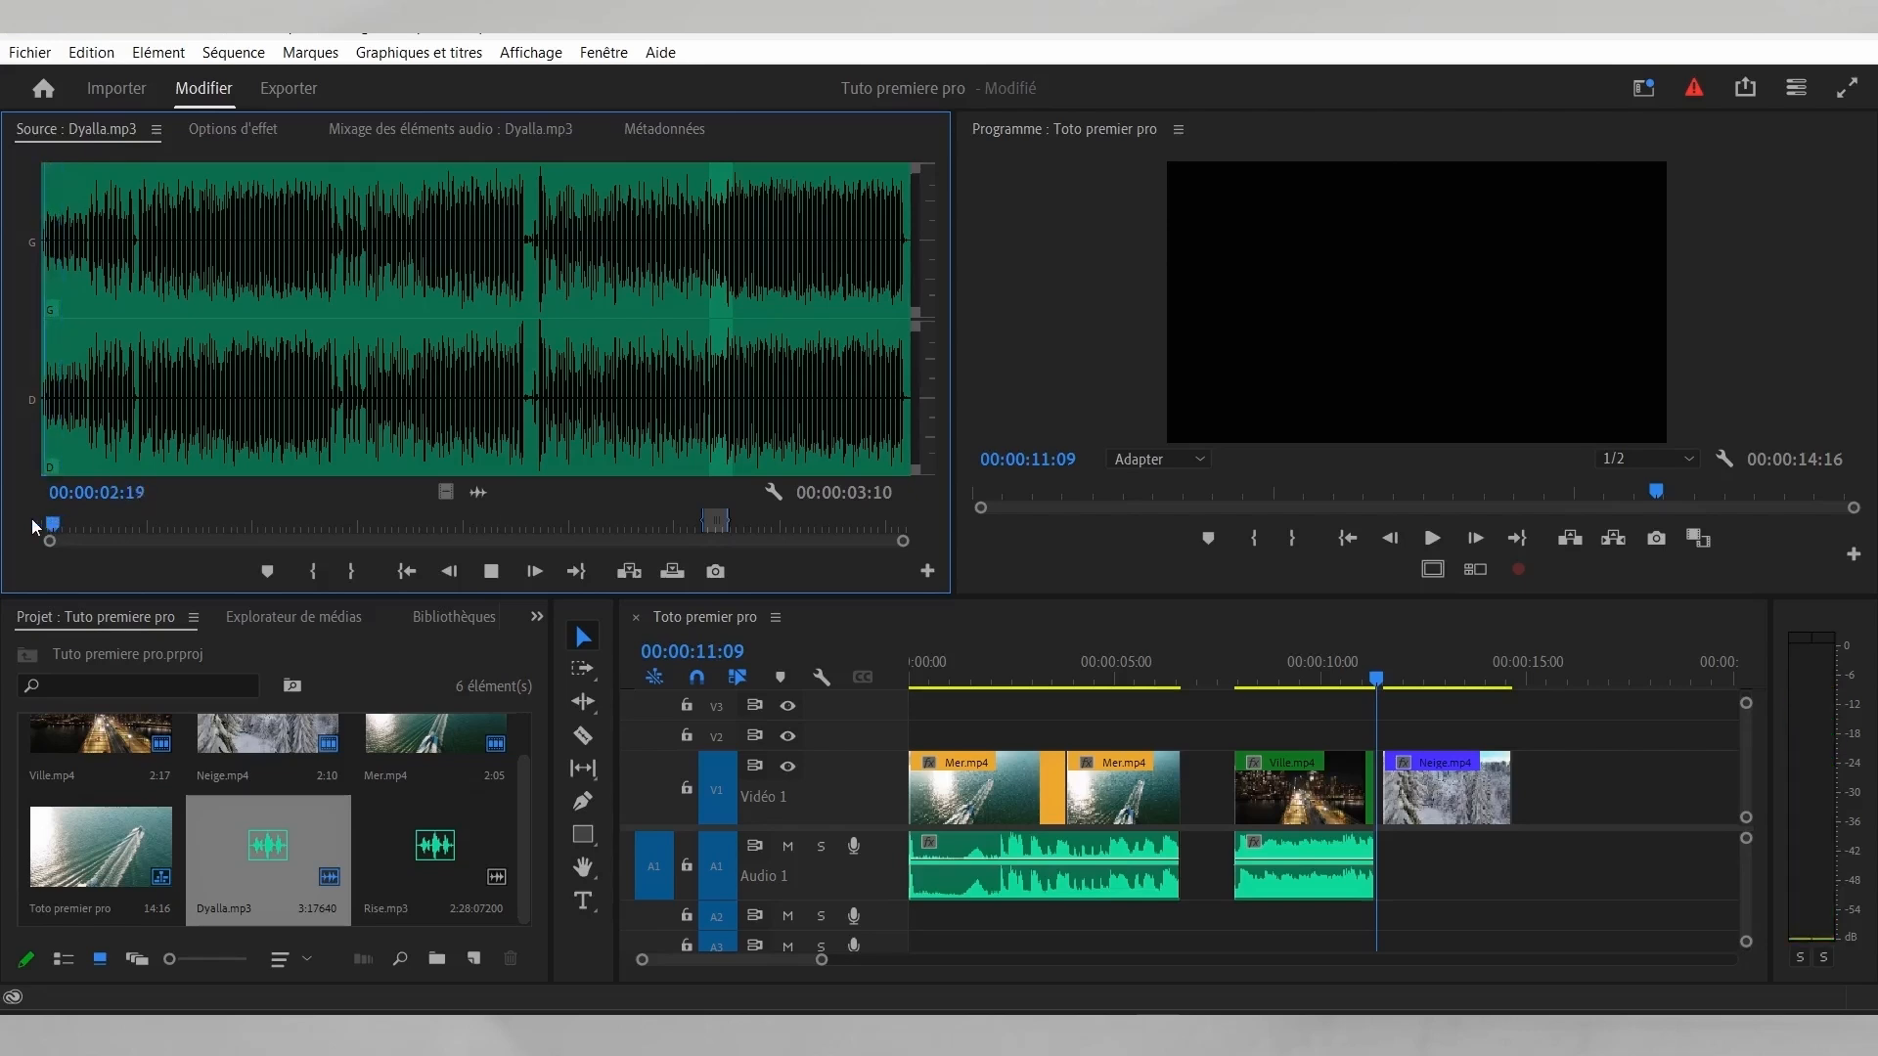
{"action": "left_click", "coordinate": [19, 525]}
{"action": "left_click", "coordinate": [316, 573]}
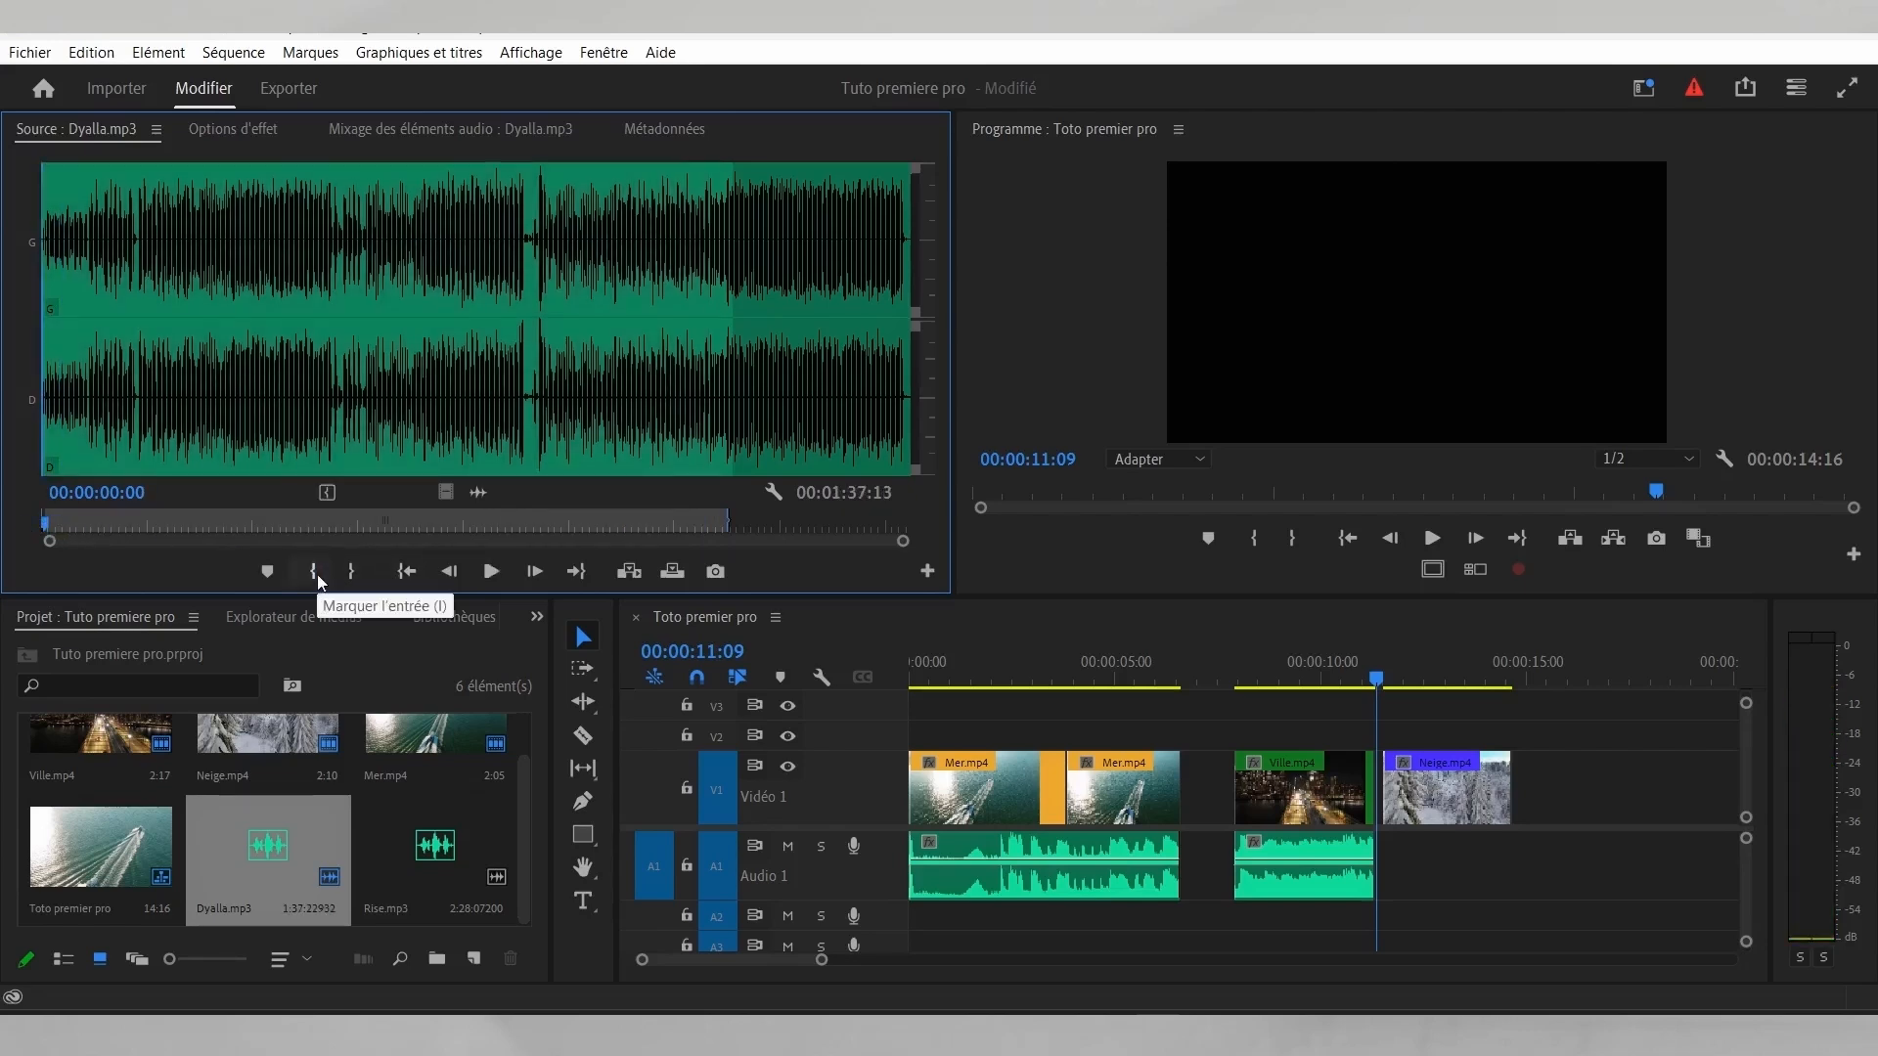
{"action": "key", "text": "space"}
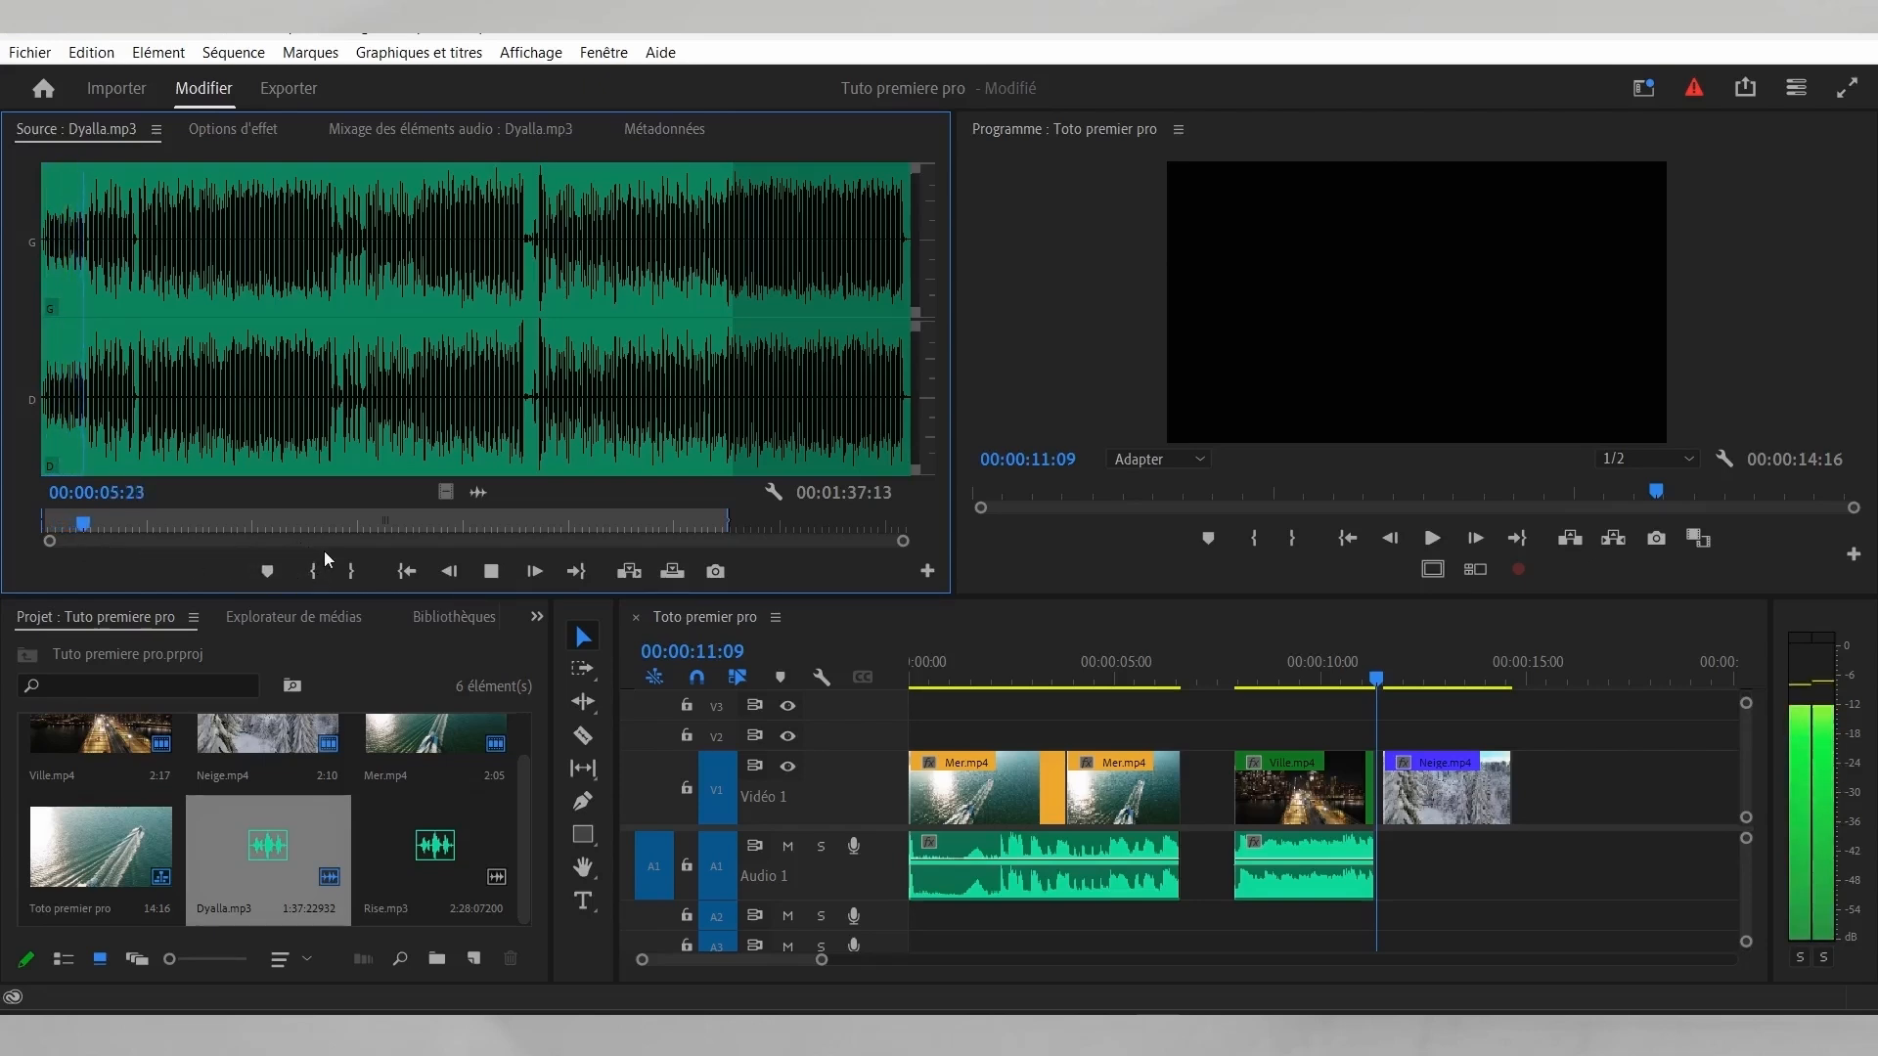
{"action": "key", "text": "space"}
{"action": "left_click", "coordinate": [350, 569]}
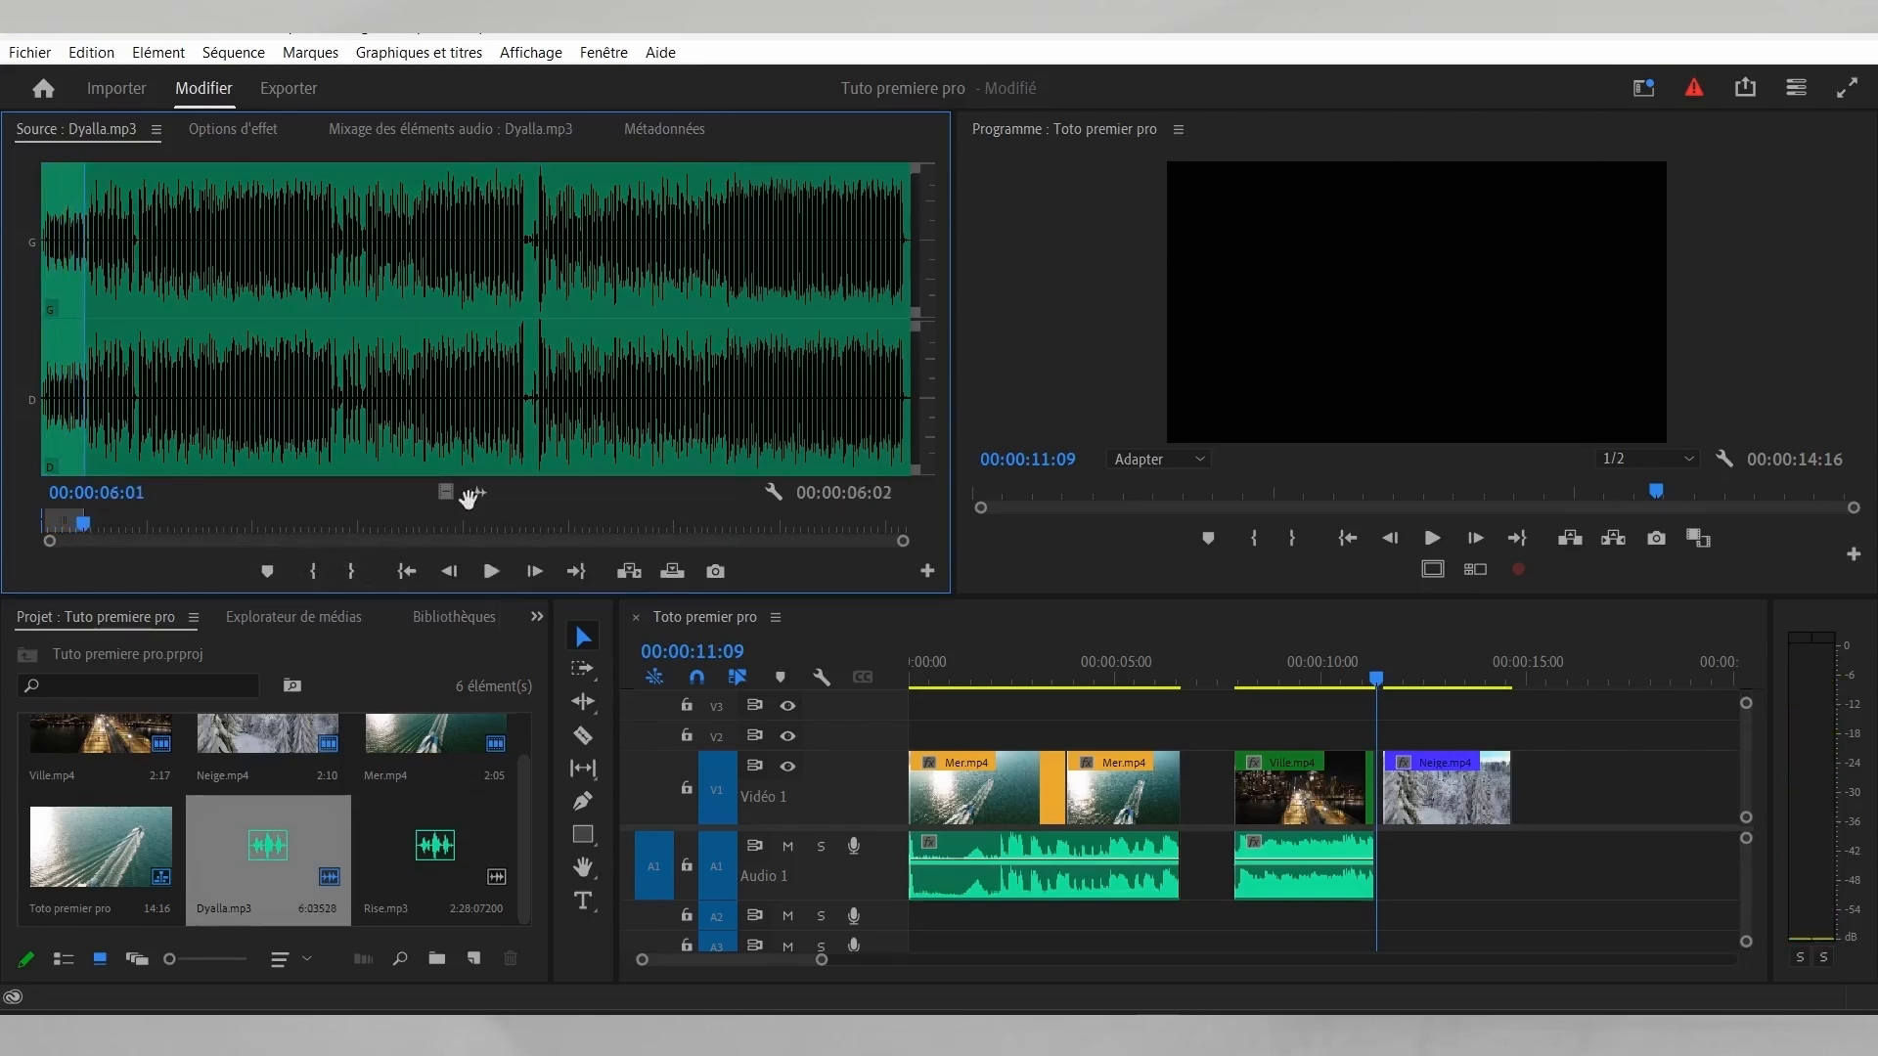
Step: Place the marked music section on track A1 beneath the Neige.mp4 clip and shift both later to leave a gap after Ville.mp4
{"action": "left_click_drag", "start_coordinate": [479, 492], "coordinate": [1388, 852]}
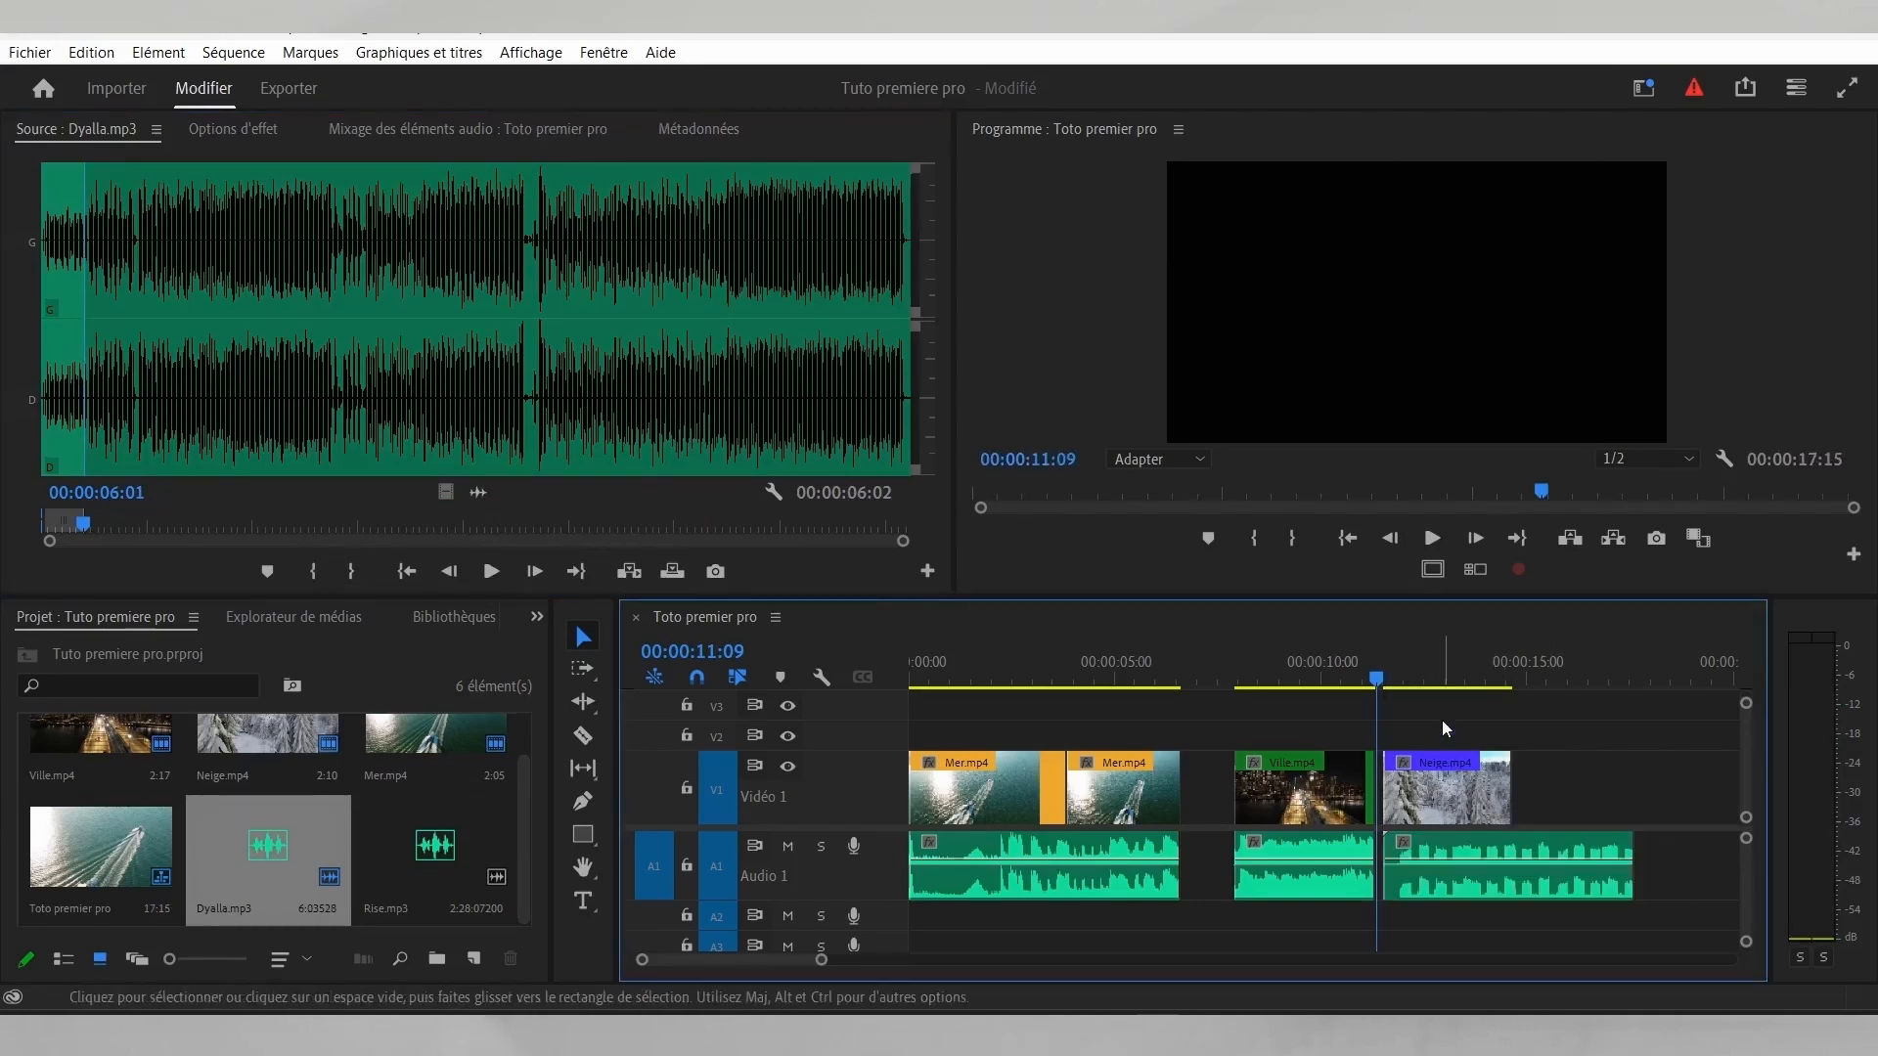
{"action": "left_click_drag", "start_coordinate": [1443, 721], "coordinate": [1434, 865]}
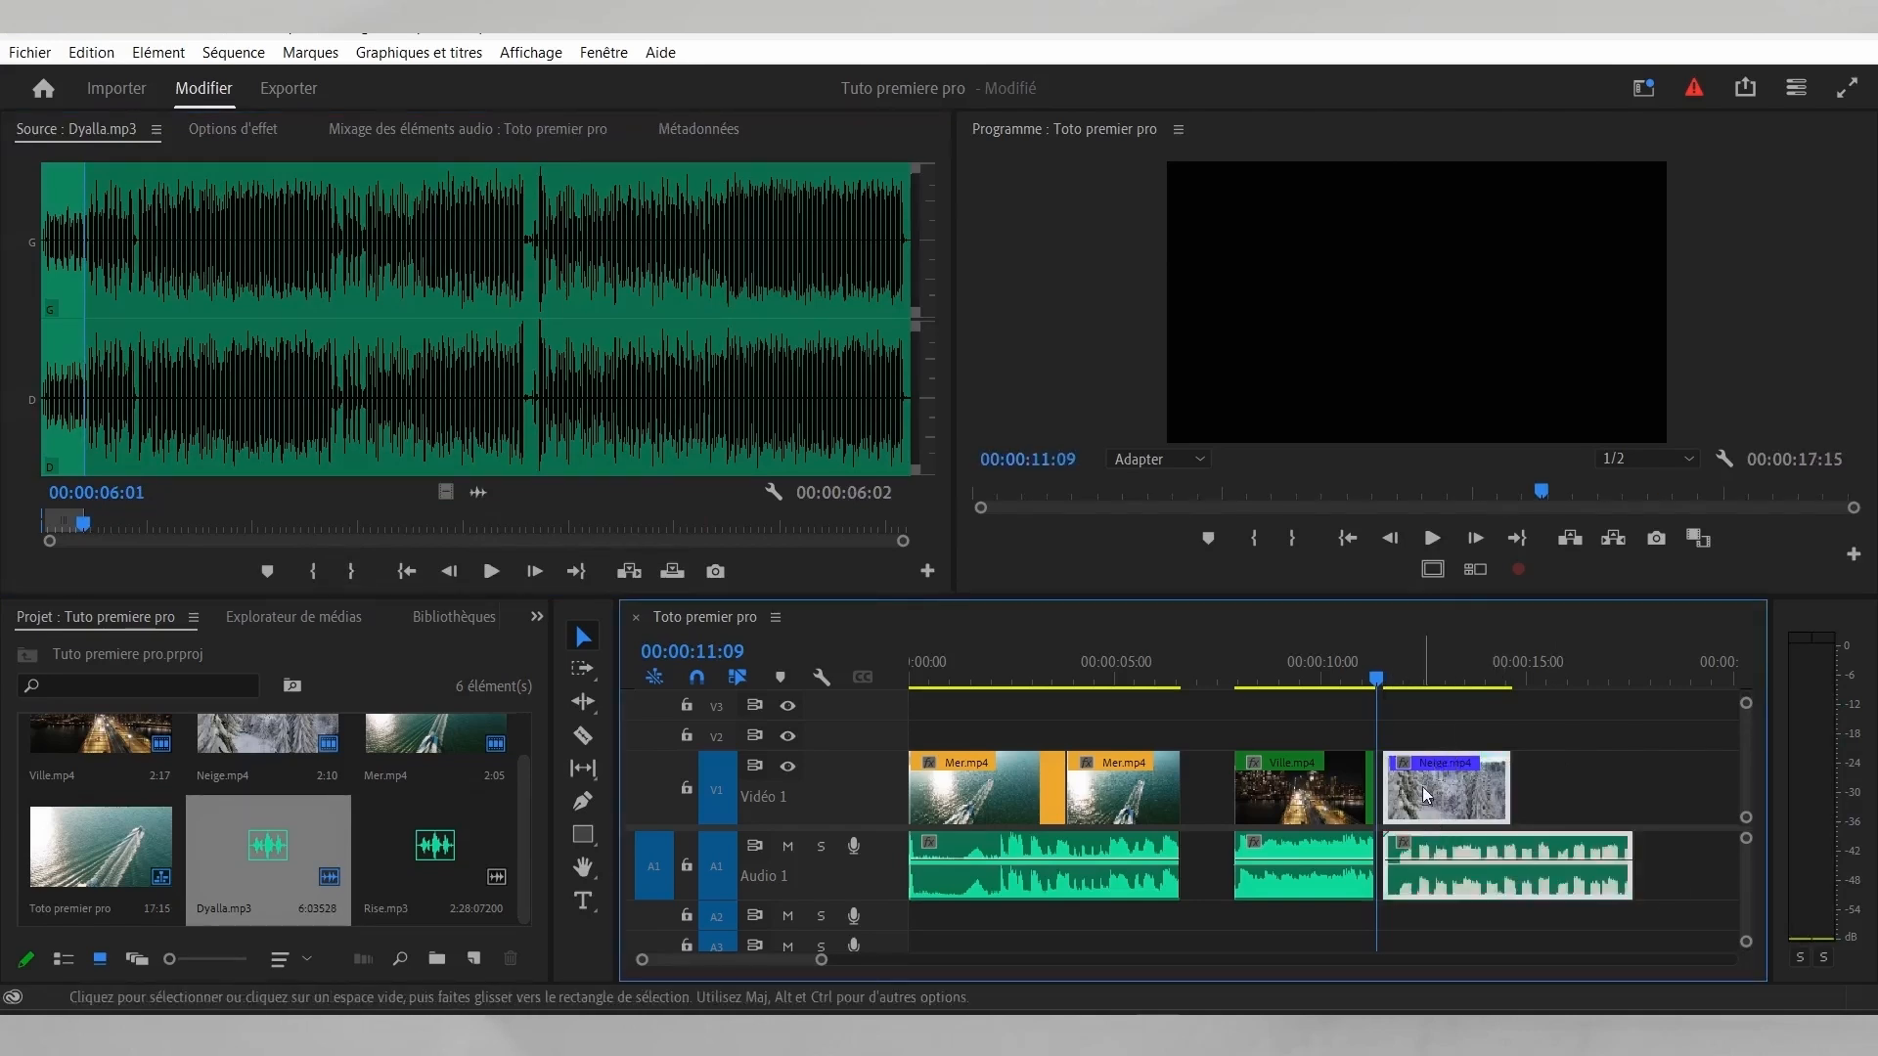
{"action": "left_click_drag", "start_coordinate": [1423, 797], "coordinate": [1473, 807]}
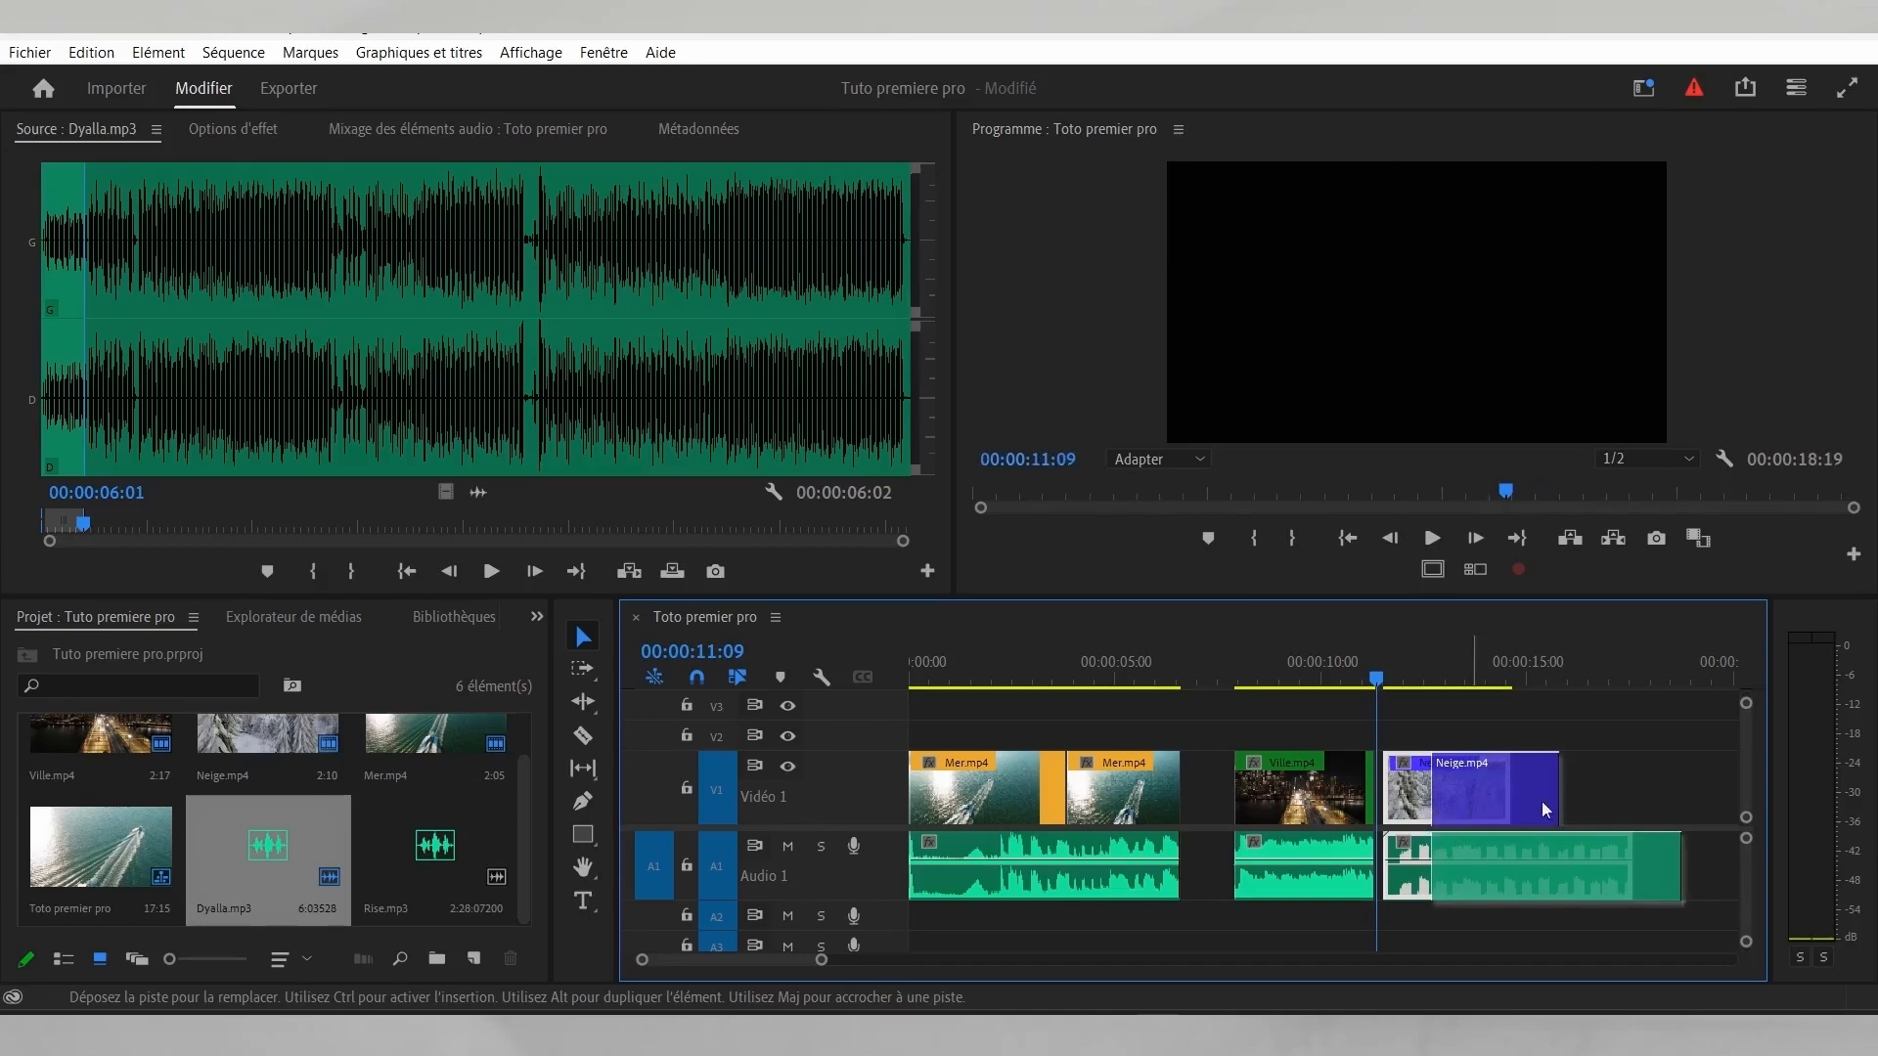
{"action": "left_click", "coordinate": [1635, 759]}
Step: Play the Neige.mp4 section, extend the clip and shorten its music so both end at about 00:00:16:20, and replay it
{"action": "left_click", "coordinate": [1429, 682]}
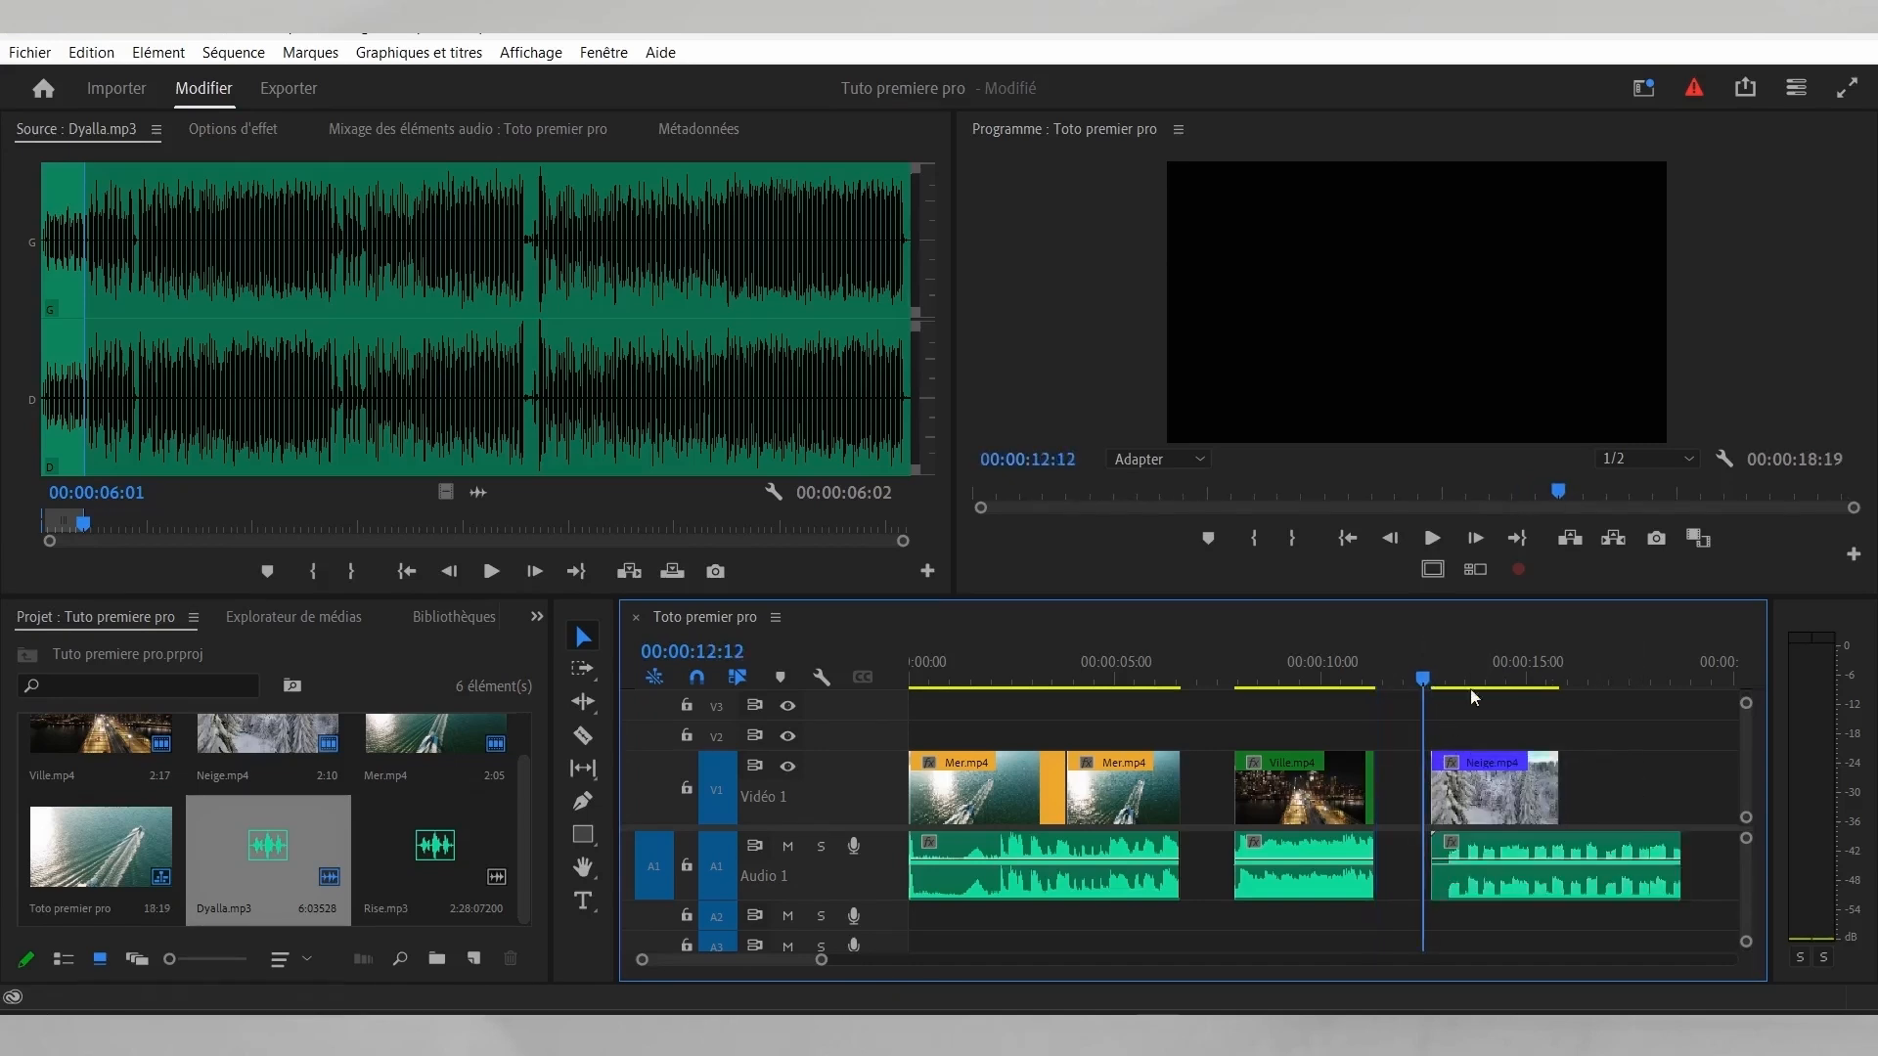
{"action": "key", "text": "space"}
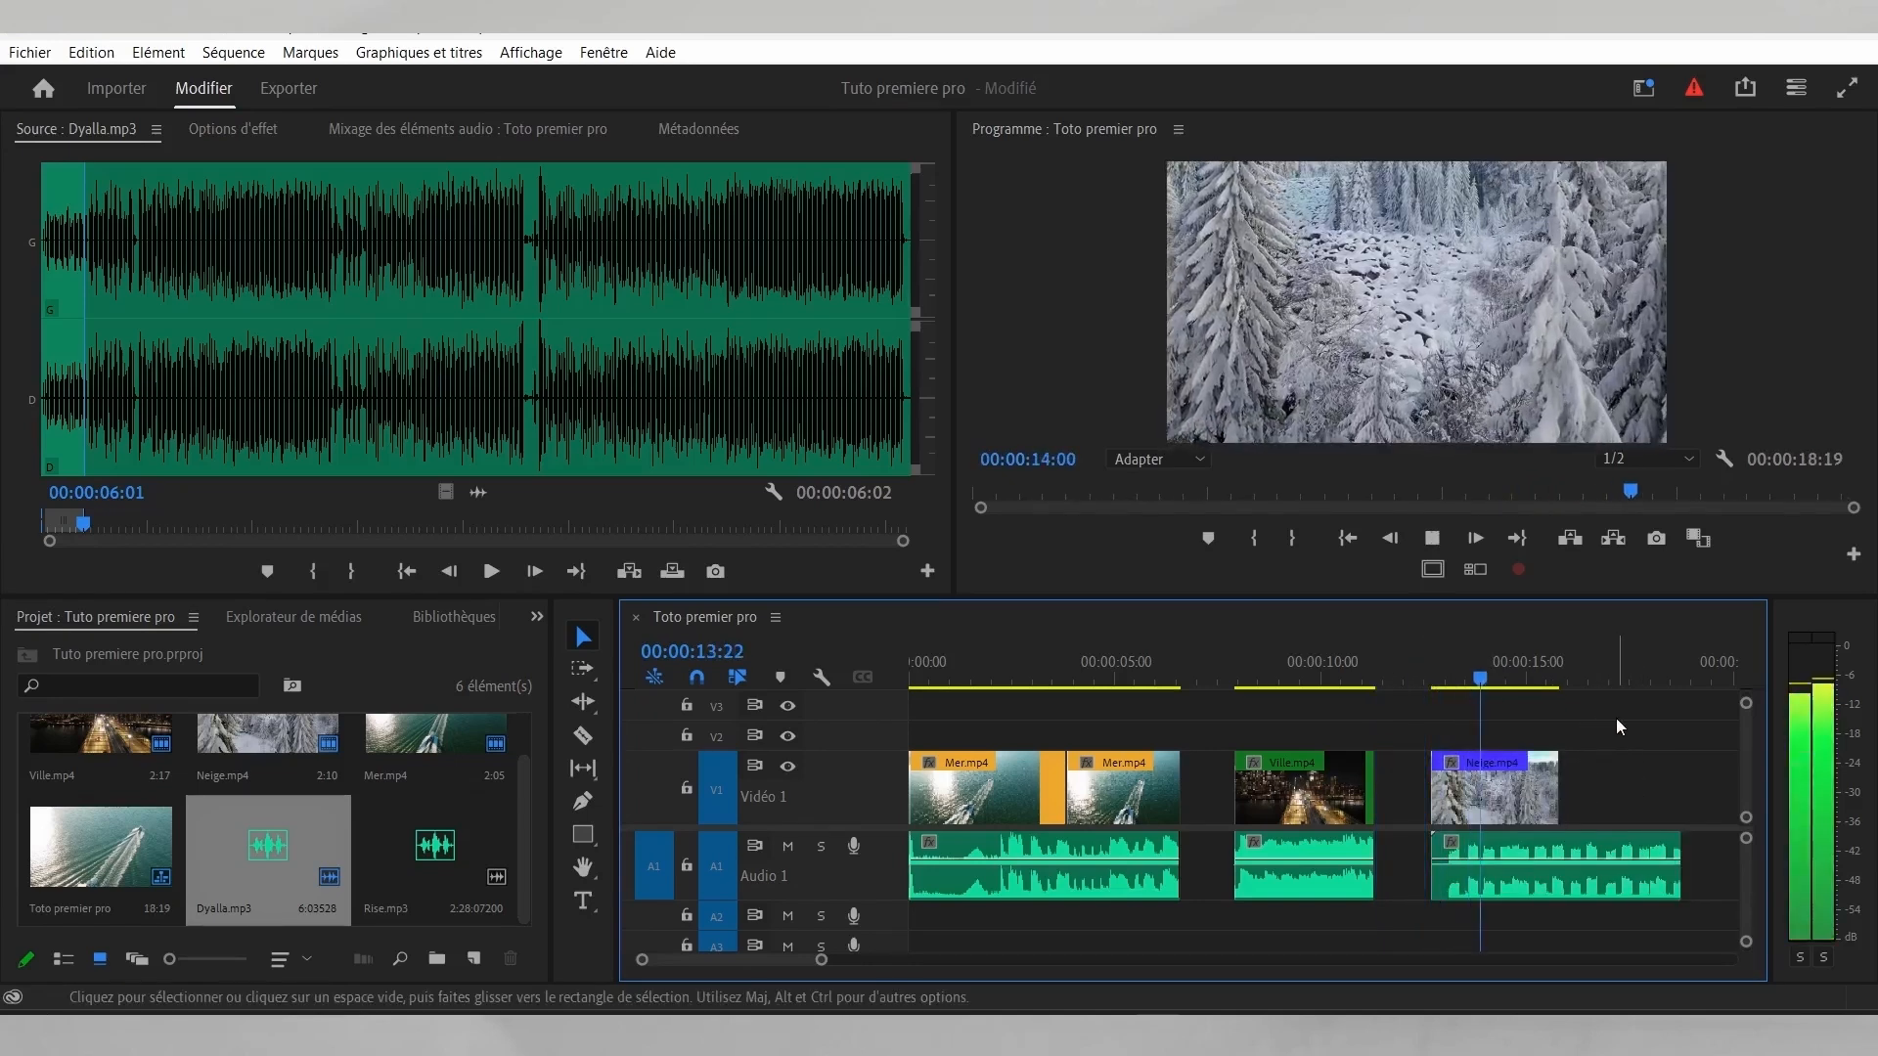
{"action": "key", "text": "space"}
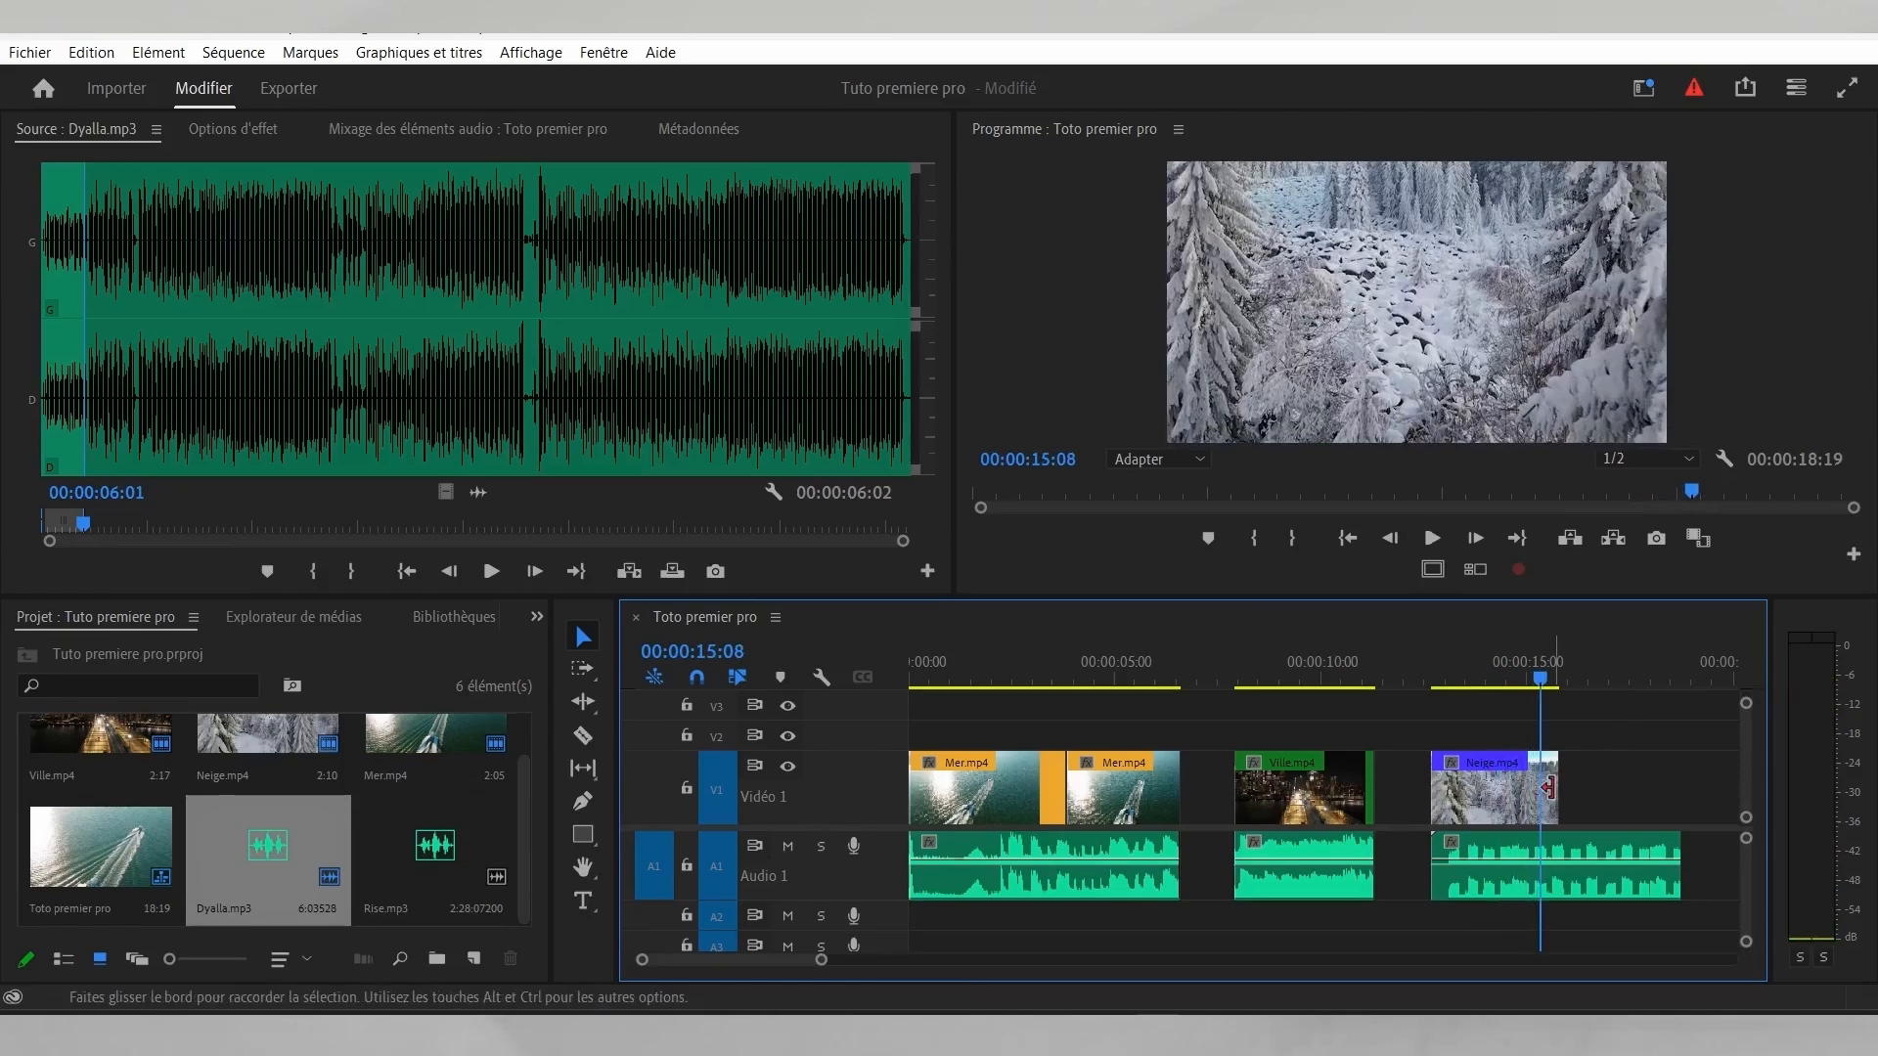
{"action": "left_click_drag", "start_coordinate": [1554, 788], "coordinate": [1610, 788]}
{"action": "left_click_drag", "start_coordinate": [1680, 858], "coordinate": [1617, 851]}
{"action": "left_click_drag", "start_coordinate": [1615, 769], "coordinate": [1600, 771]}
{"action": "left_click", "coordinate": [1421, 679]}
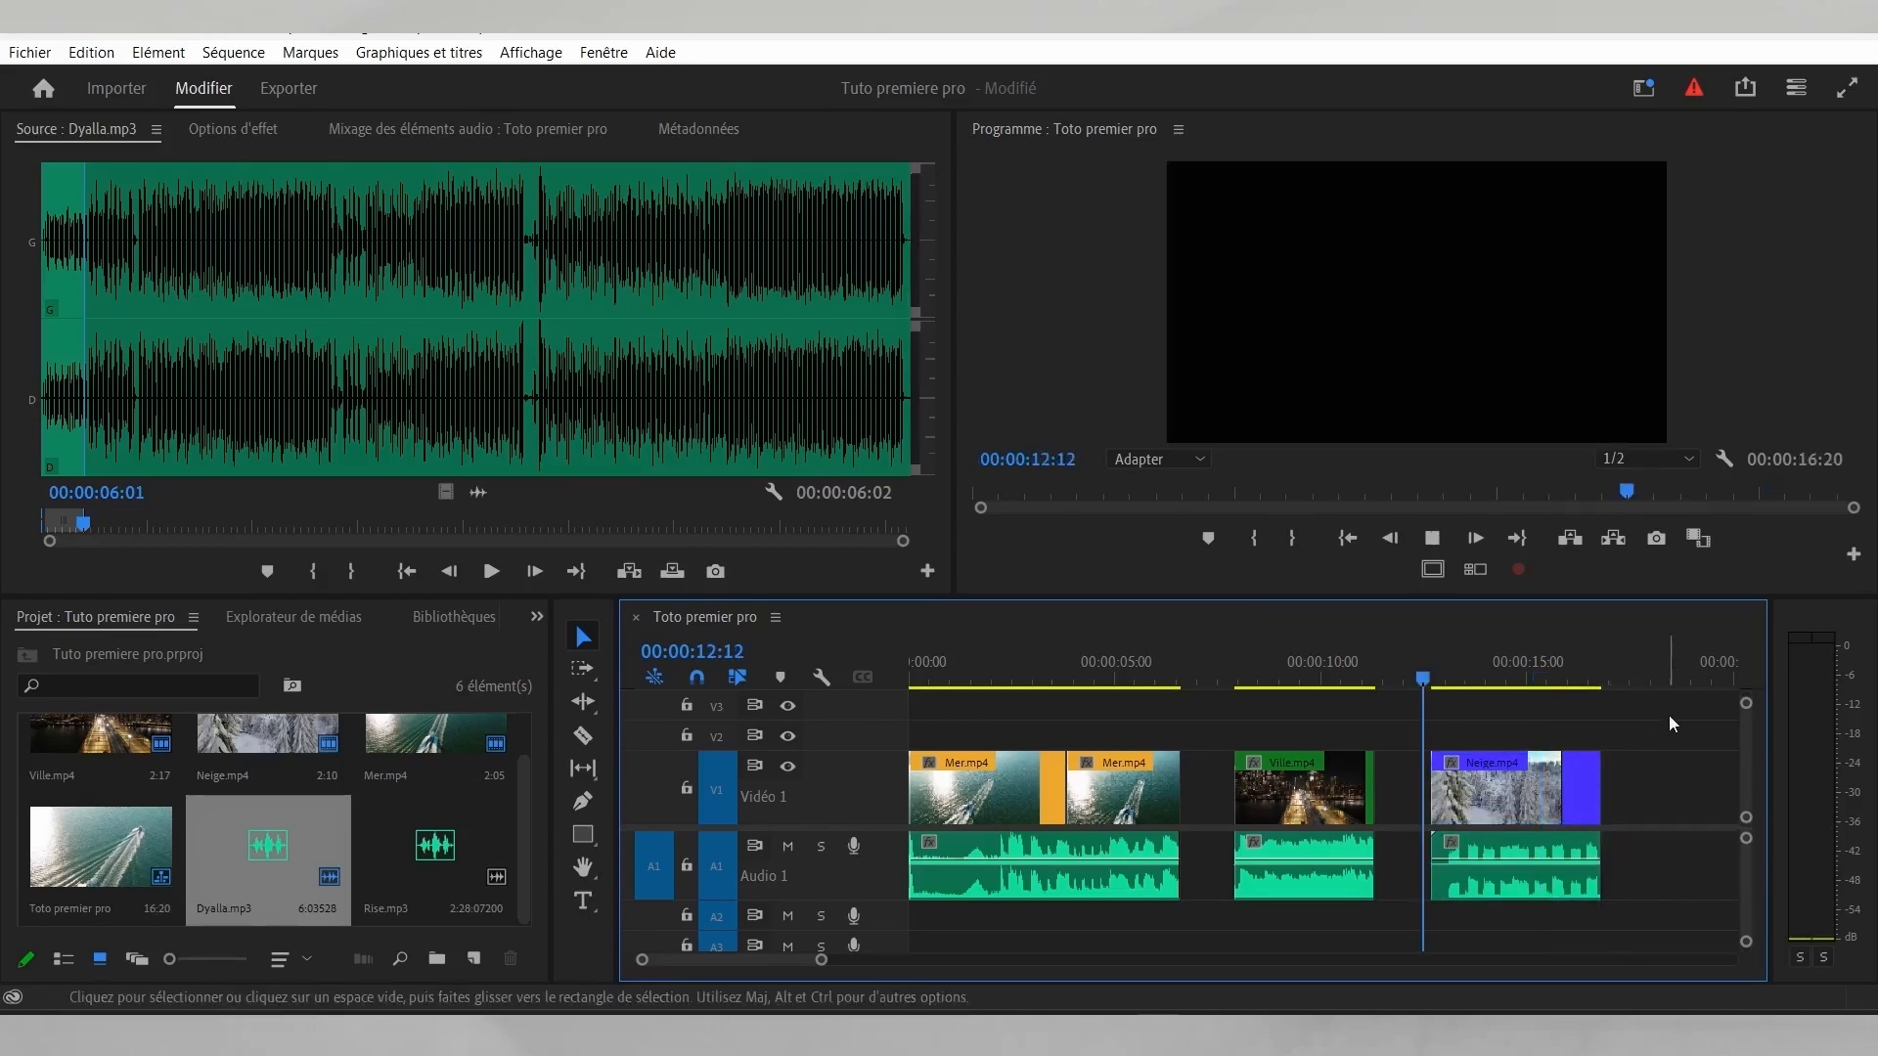
{"action": "key", "text": "space"}
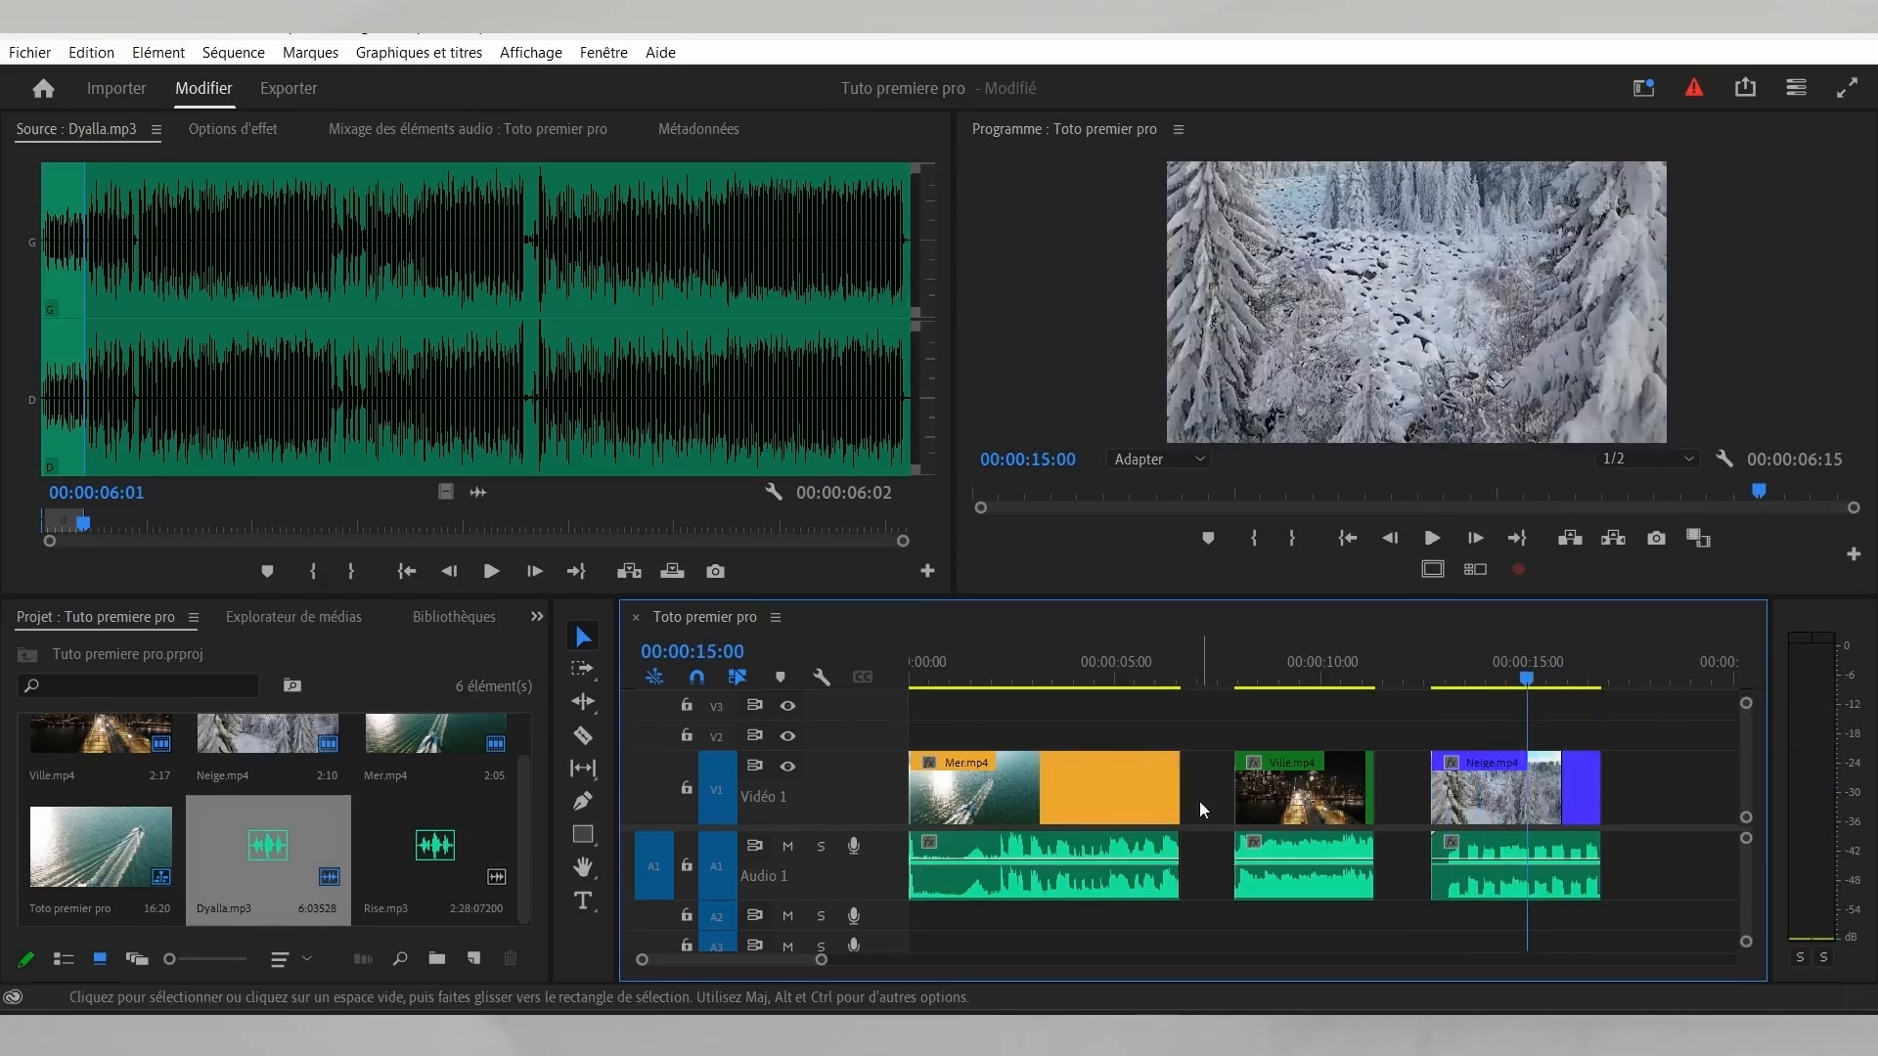
Step: Ripple-delete the gaps between the Mer, Ville and Neige clips and play the sequence from 00:00:08:22
{"action": "right_click", "coordinate": [1200, 803]}
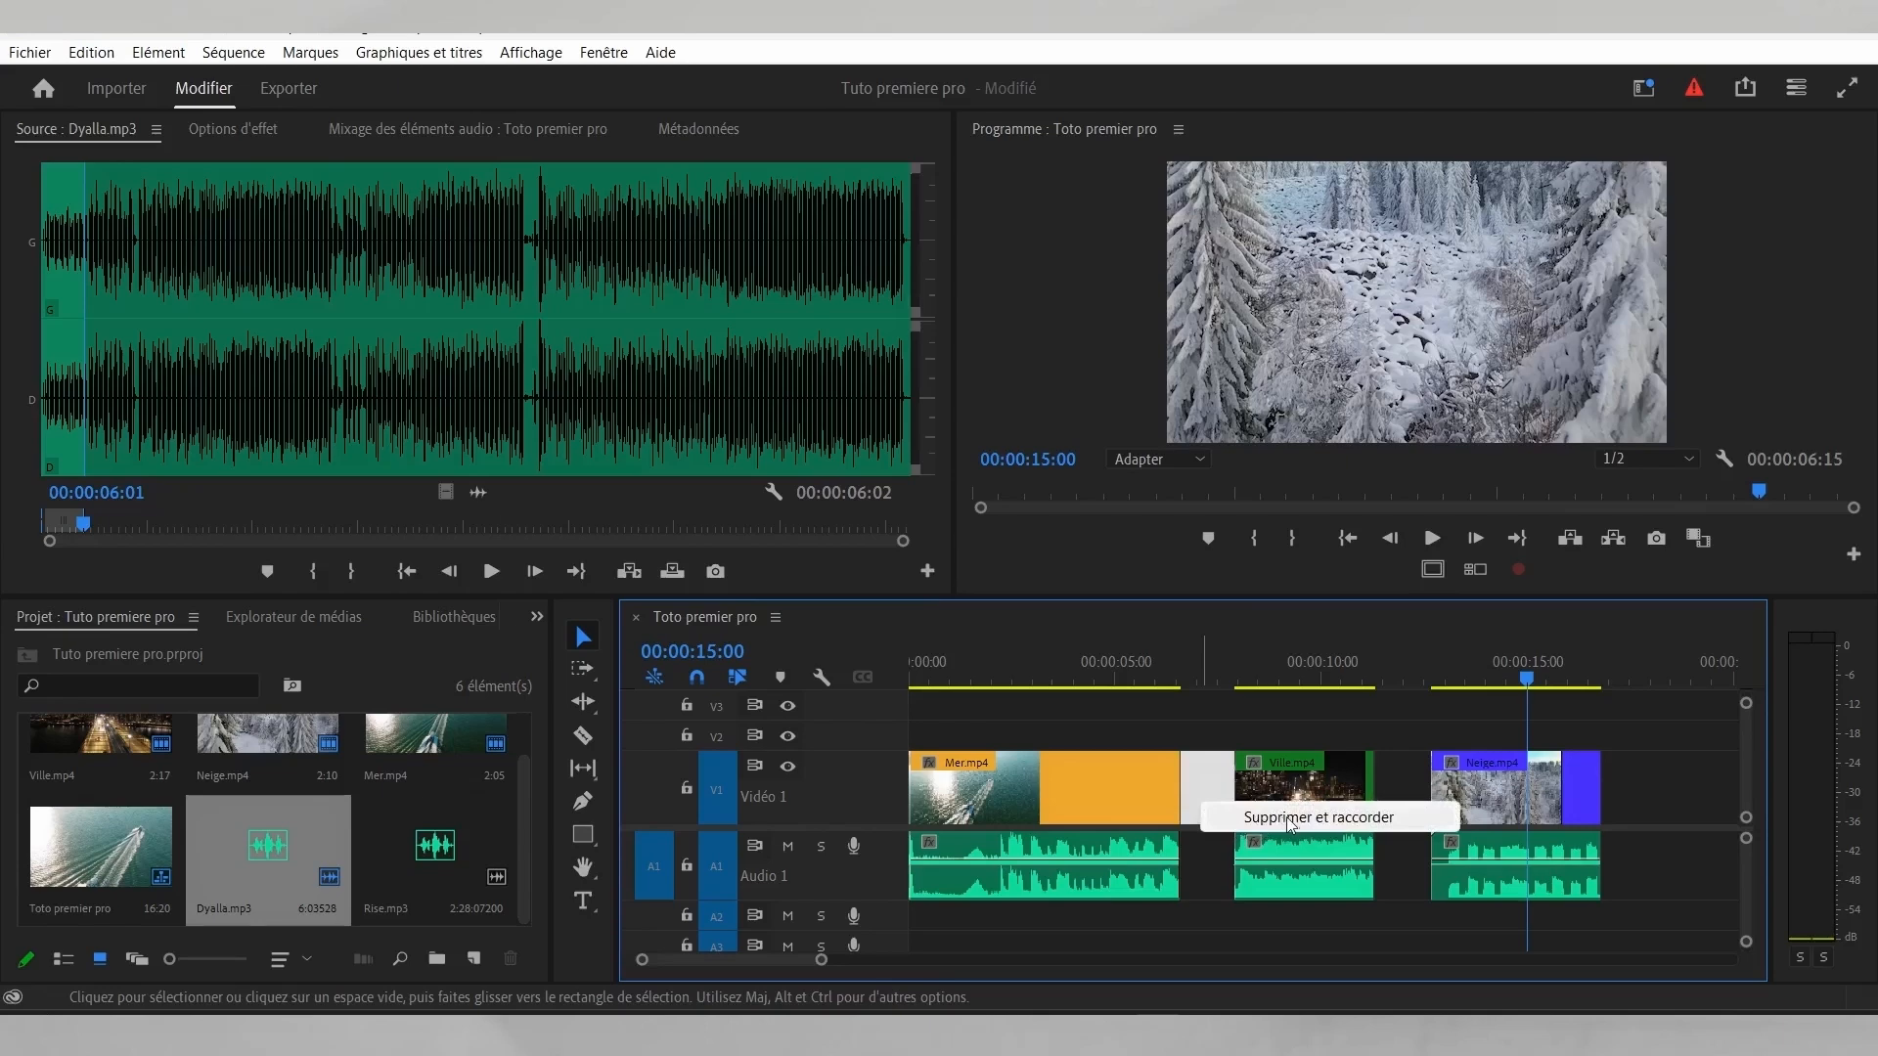
{"action": "left_click", "coordinate": [1283, 820]}
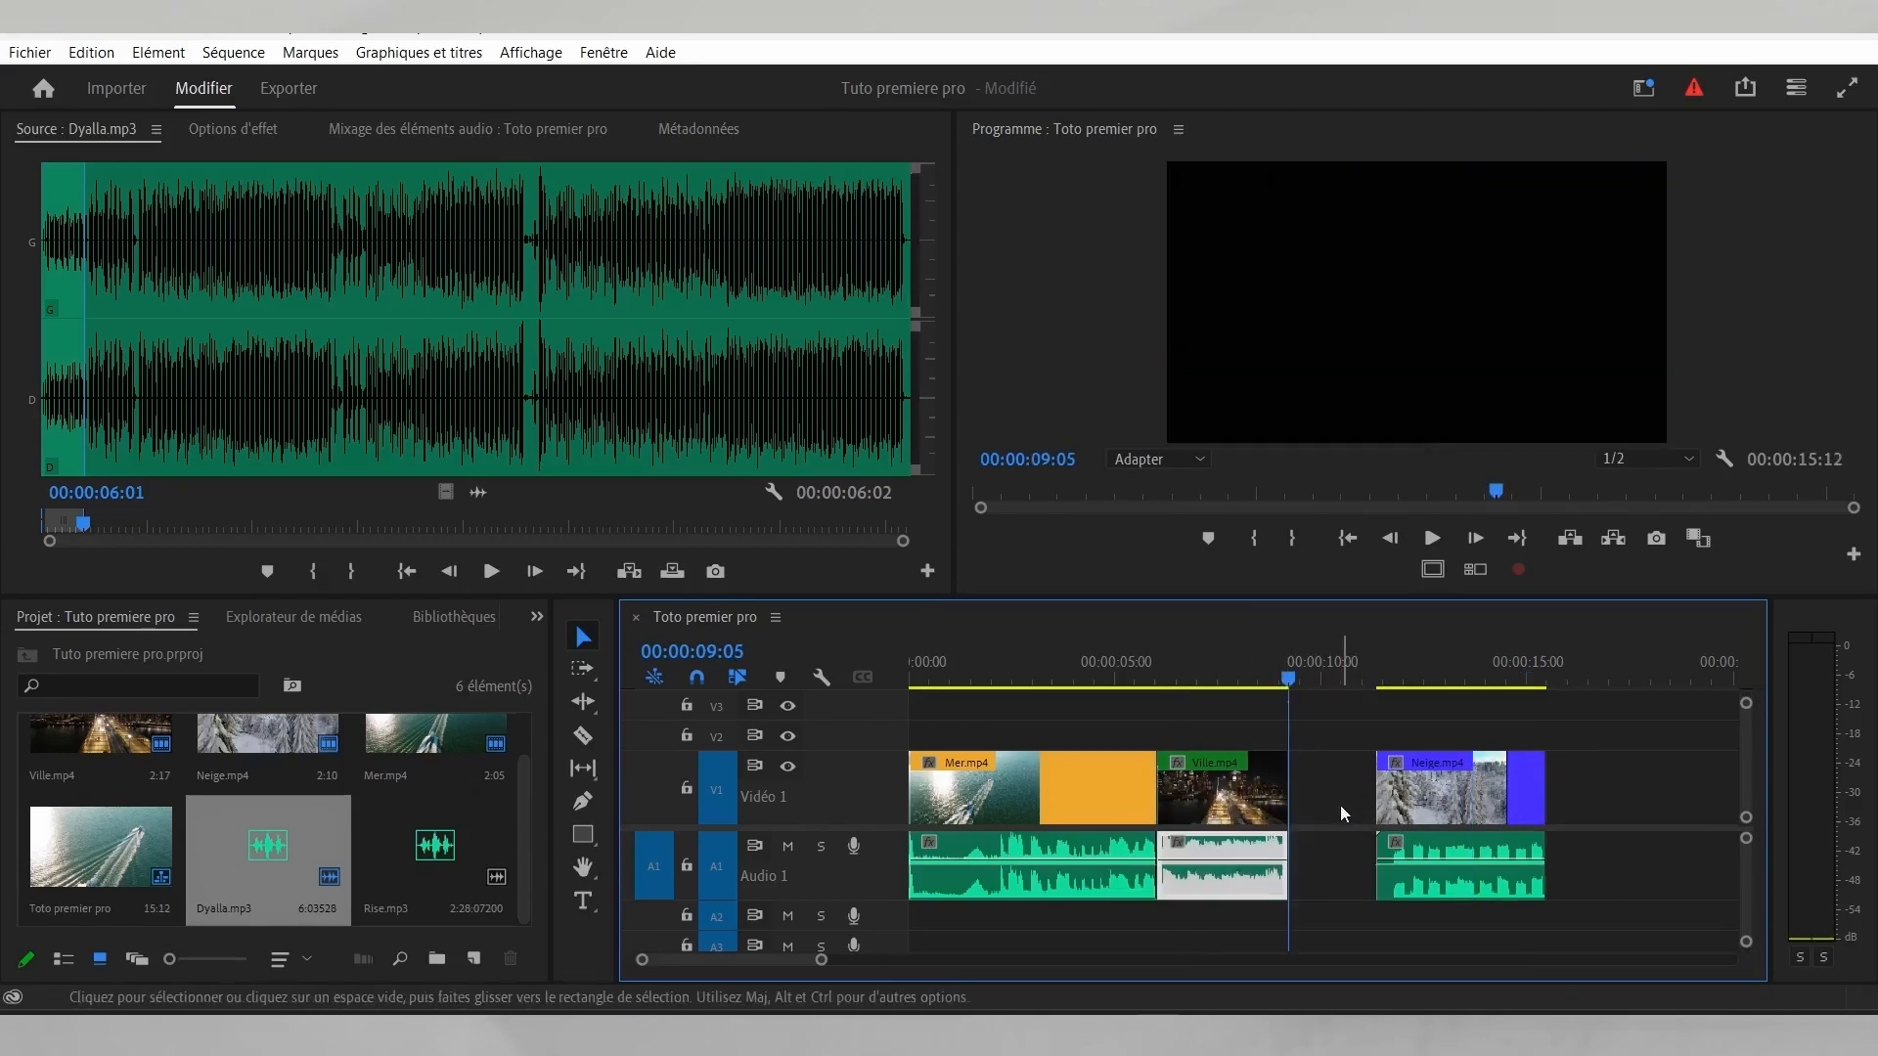
{"action": "right_click", "coordinate": [1339, 806]}
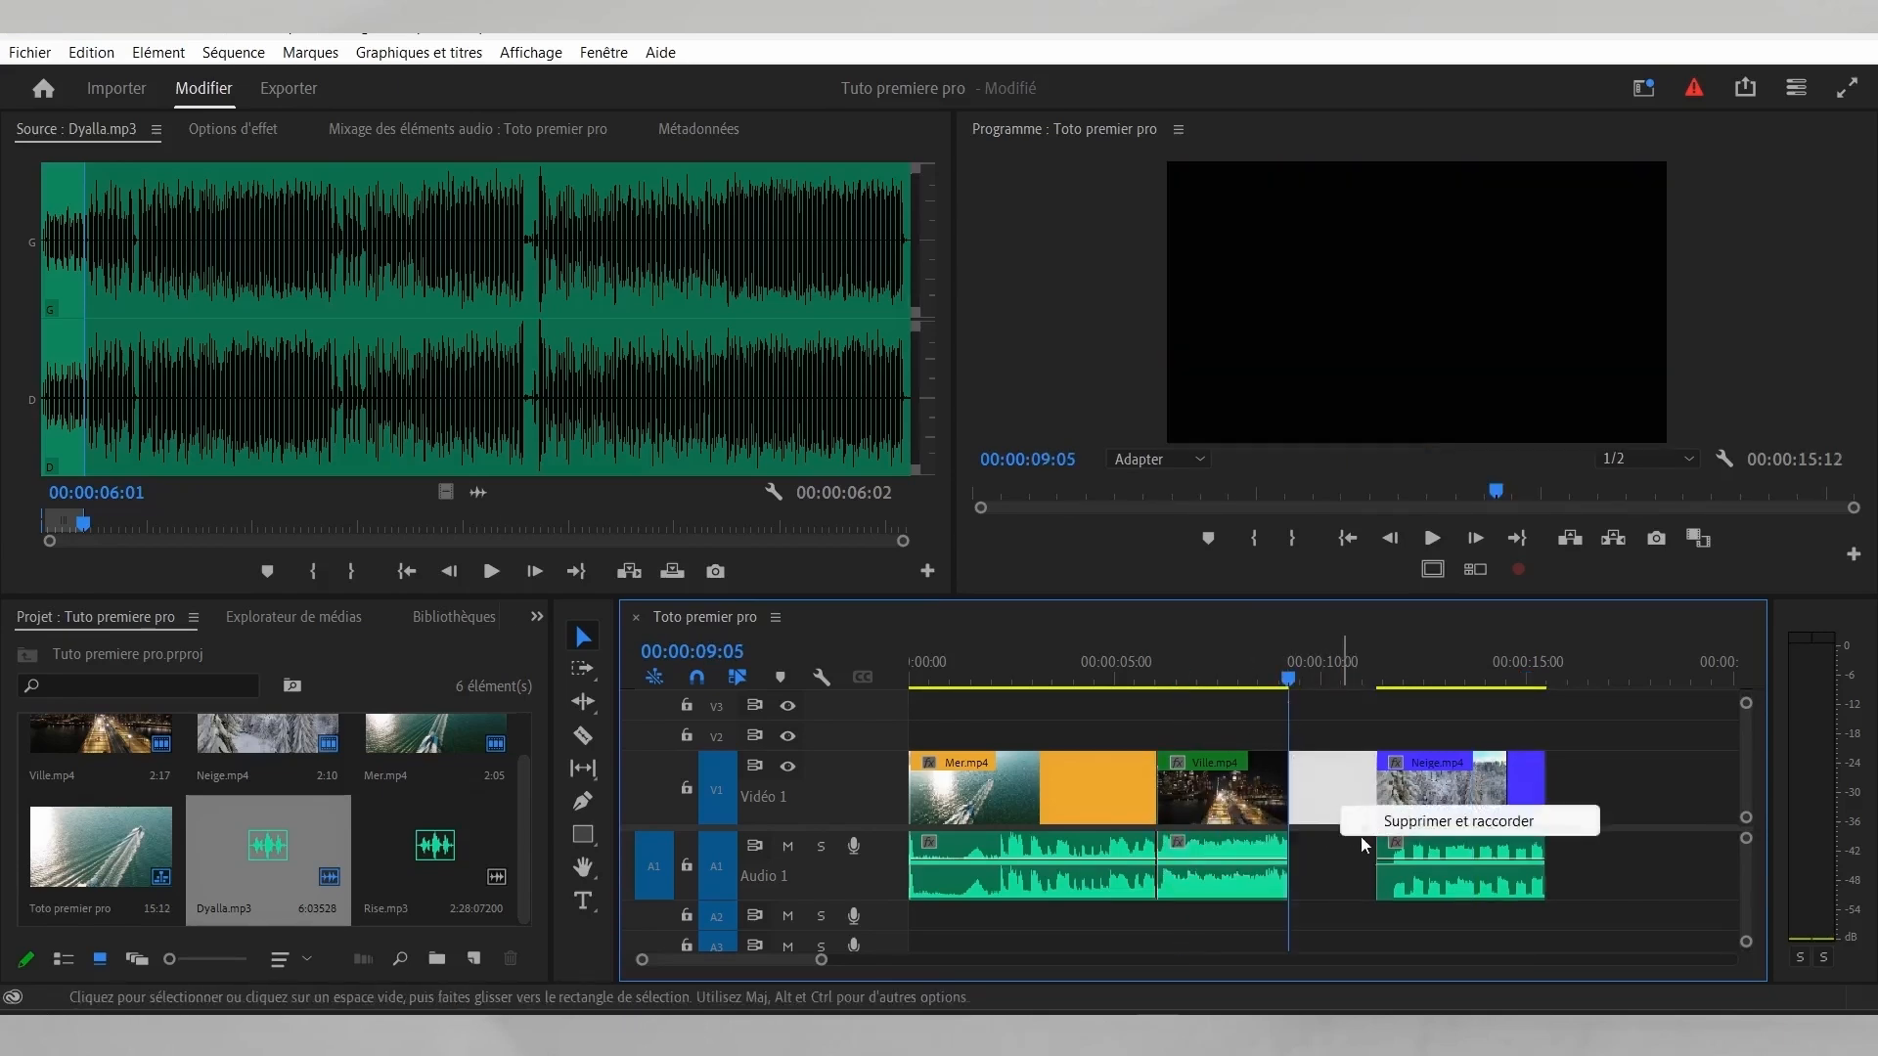
{"action": "left_click", "coordinate": [1359, 839]}
{"action": "left_click_drag", "start_coordinate": [1295, 662], "coordinate": [1278, 674]}
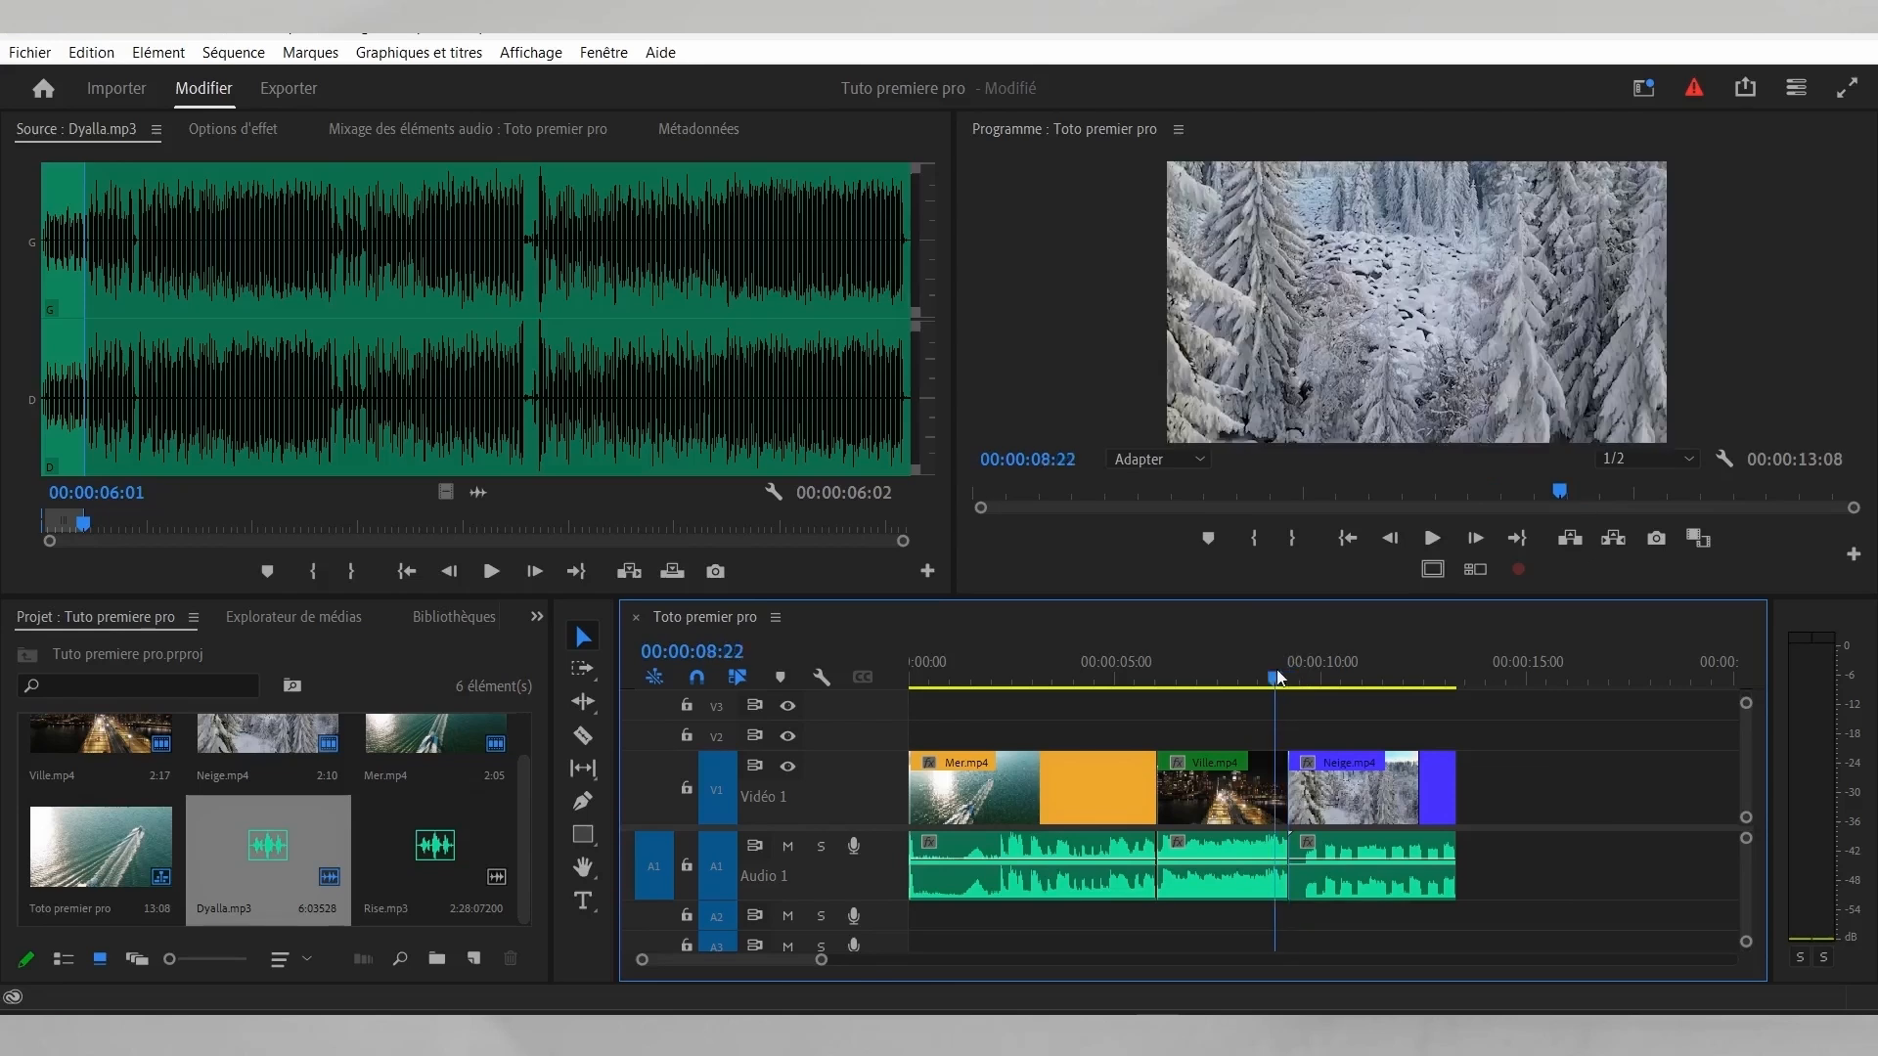
{"action": "key", "text": "space"}
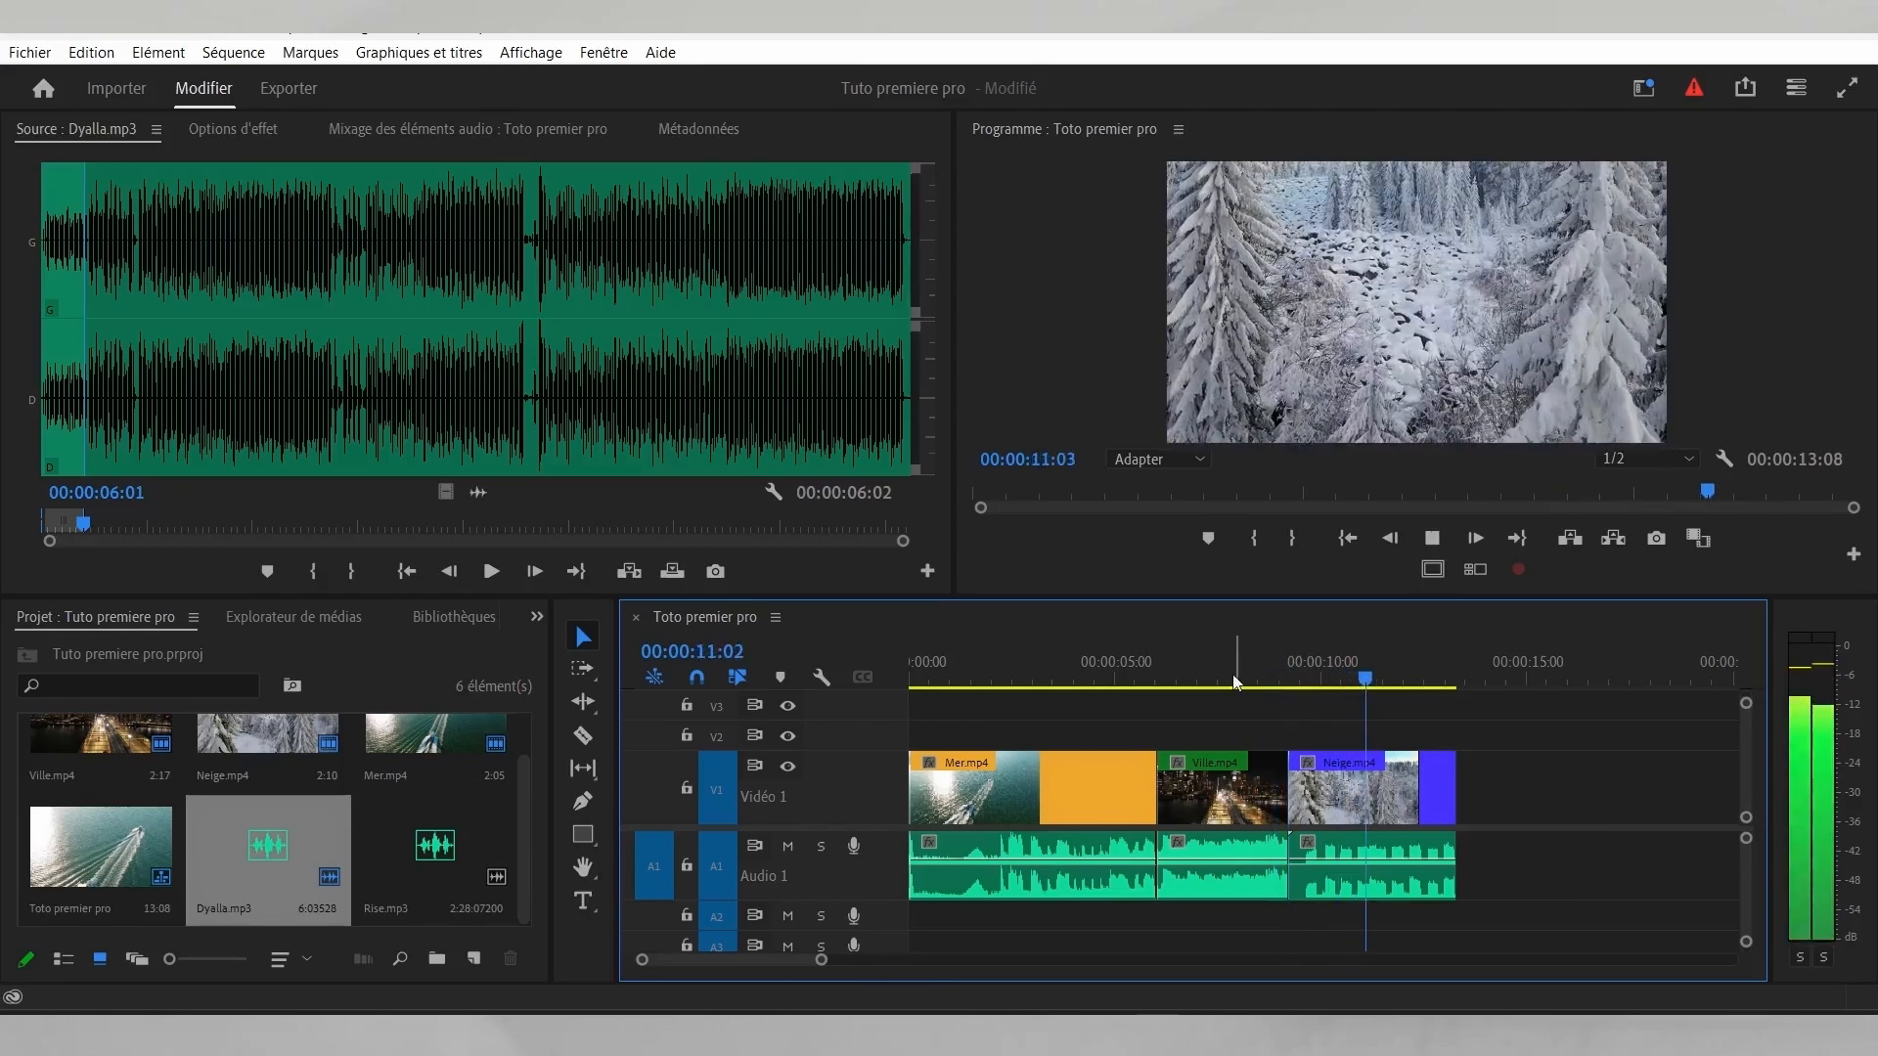
Step: Add a new horizontal text layer to the sequence at 00:00:01:08 over the Mer.mp4 clip
{"action": "left_click_drag", "start_coordinate": [1012, 671], "coordinate": [968, 667]}
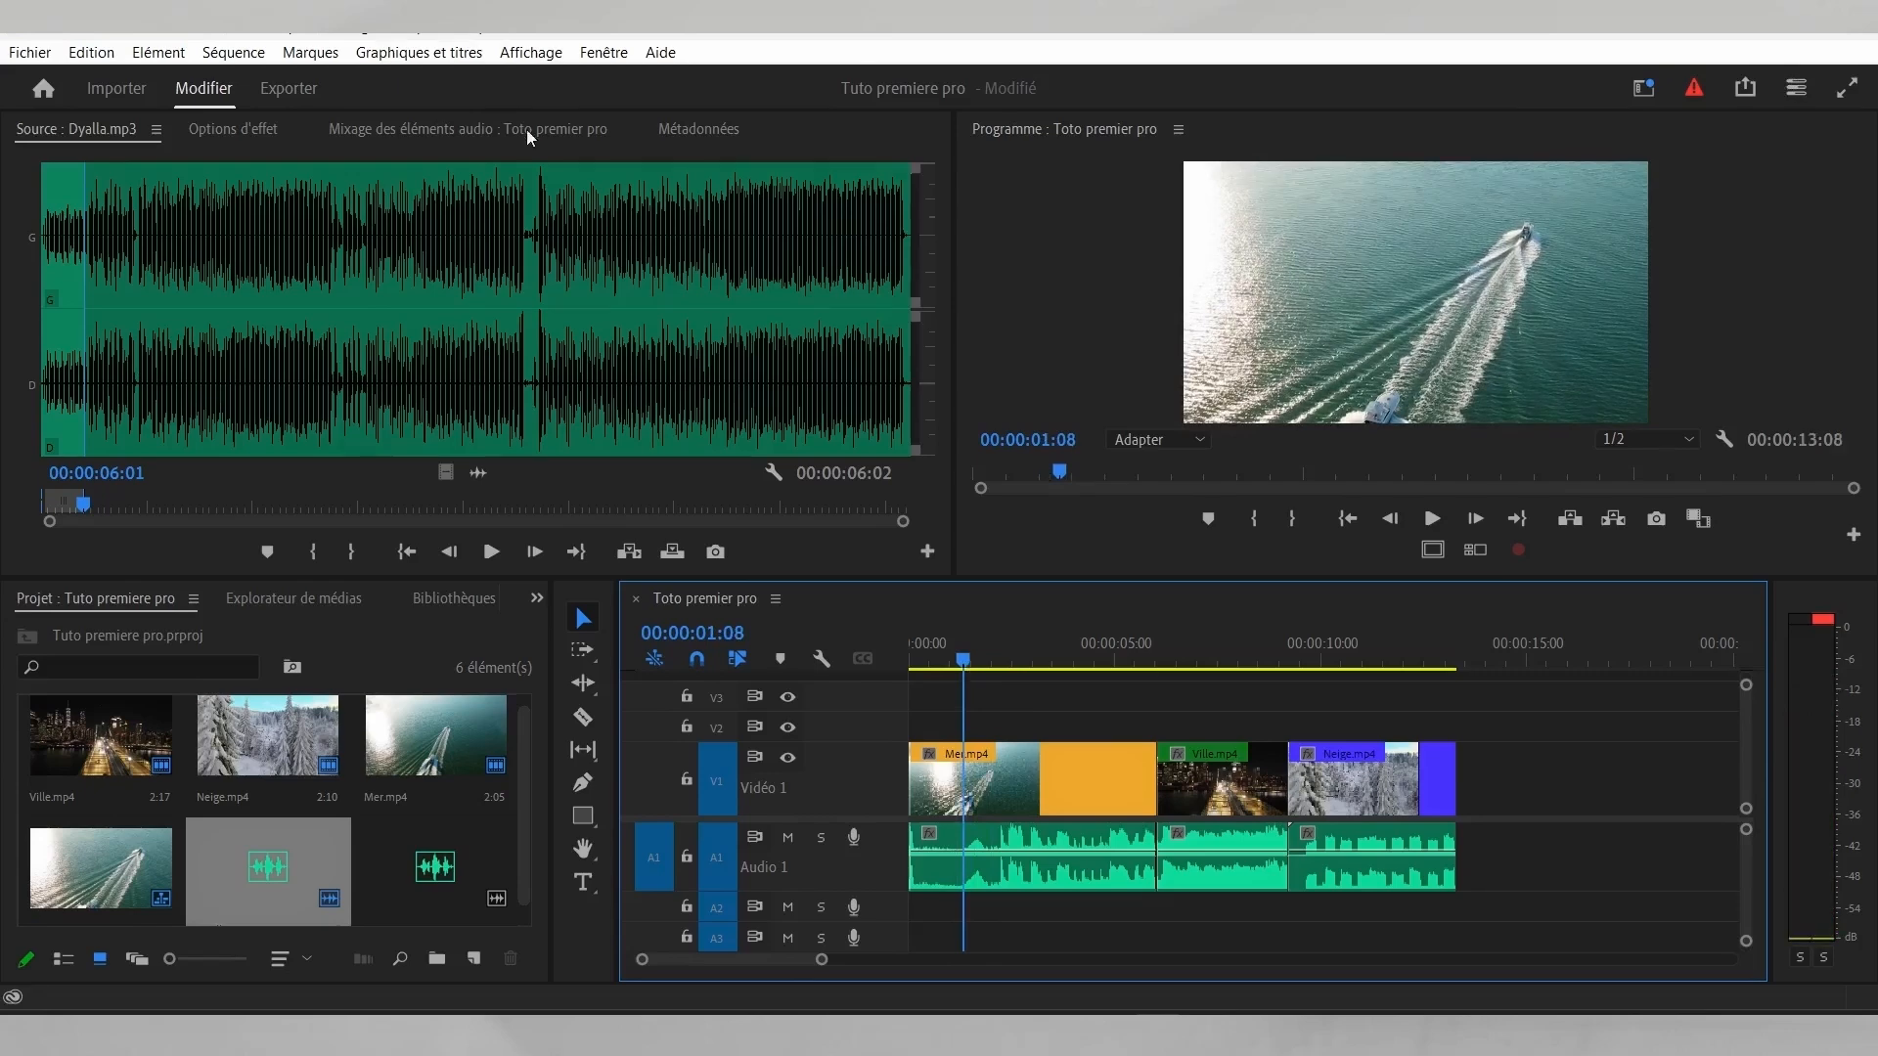
{"action": "left_click", "coordinate": [399, 56]}
{"action": "mouse_move", "coordinate": [411, 115]}
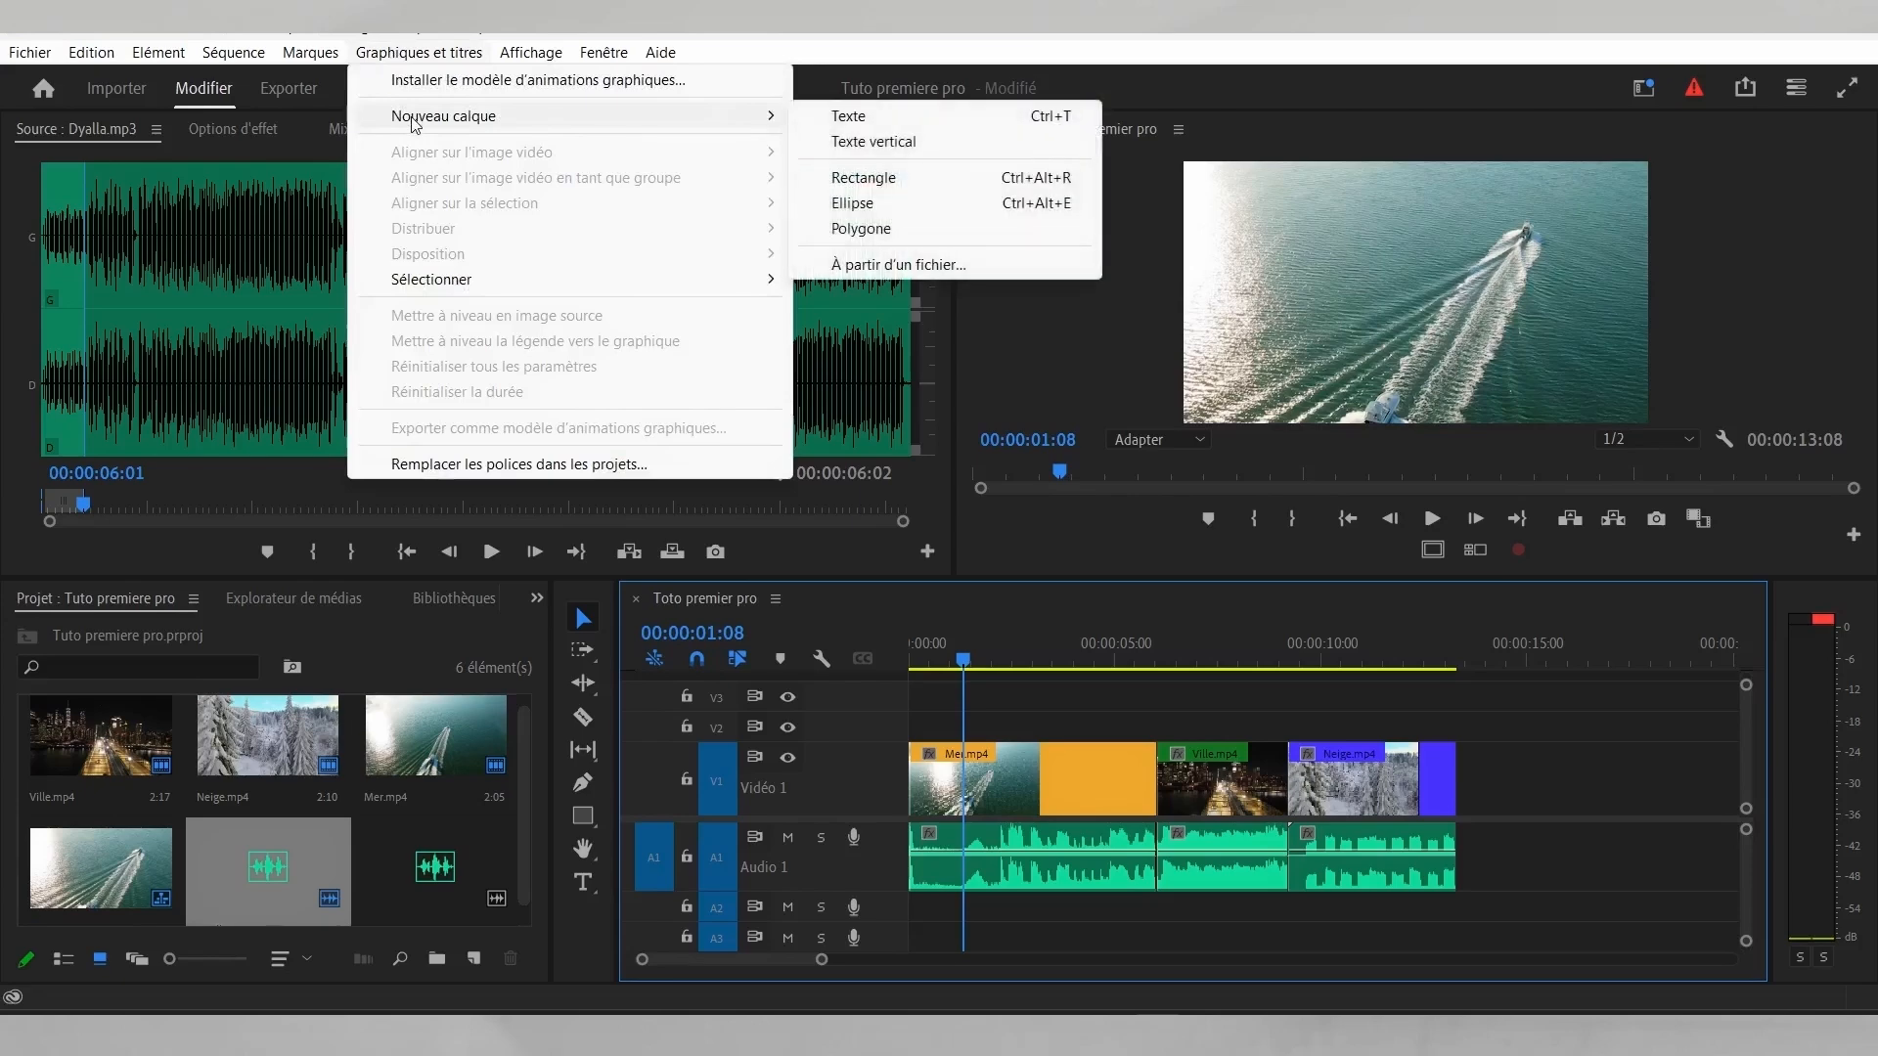
{"action": "left_click", "coordinate": [867, 117]}
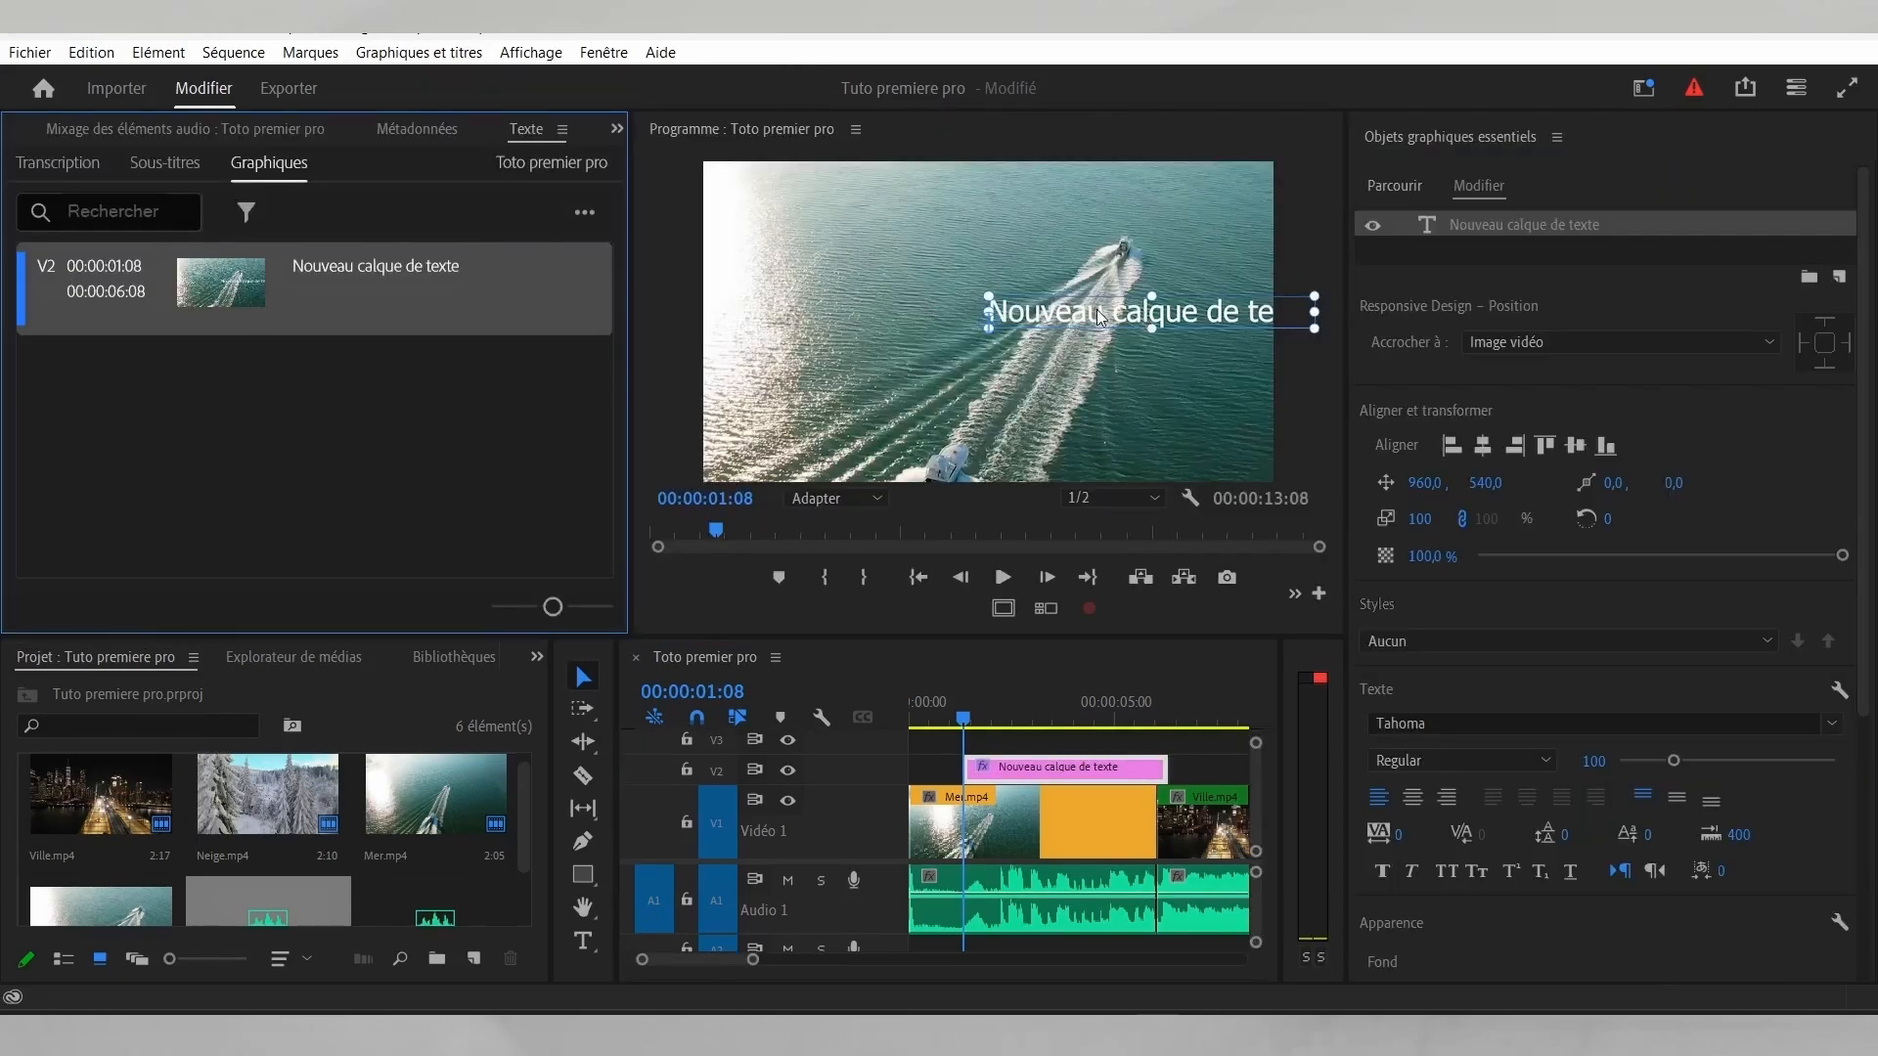
Step: Move the text layer to about 424, 536 so it fits in the frame, and replace its text with TUTO VIDEO
{"action": "left_click_drag", "start_coordinate": [1100, 316], "coordinate": [942, 314]}
{"action": "double_click", "coordinate": [846, 315]}
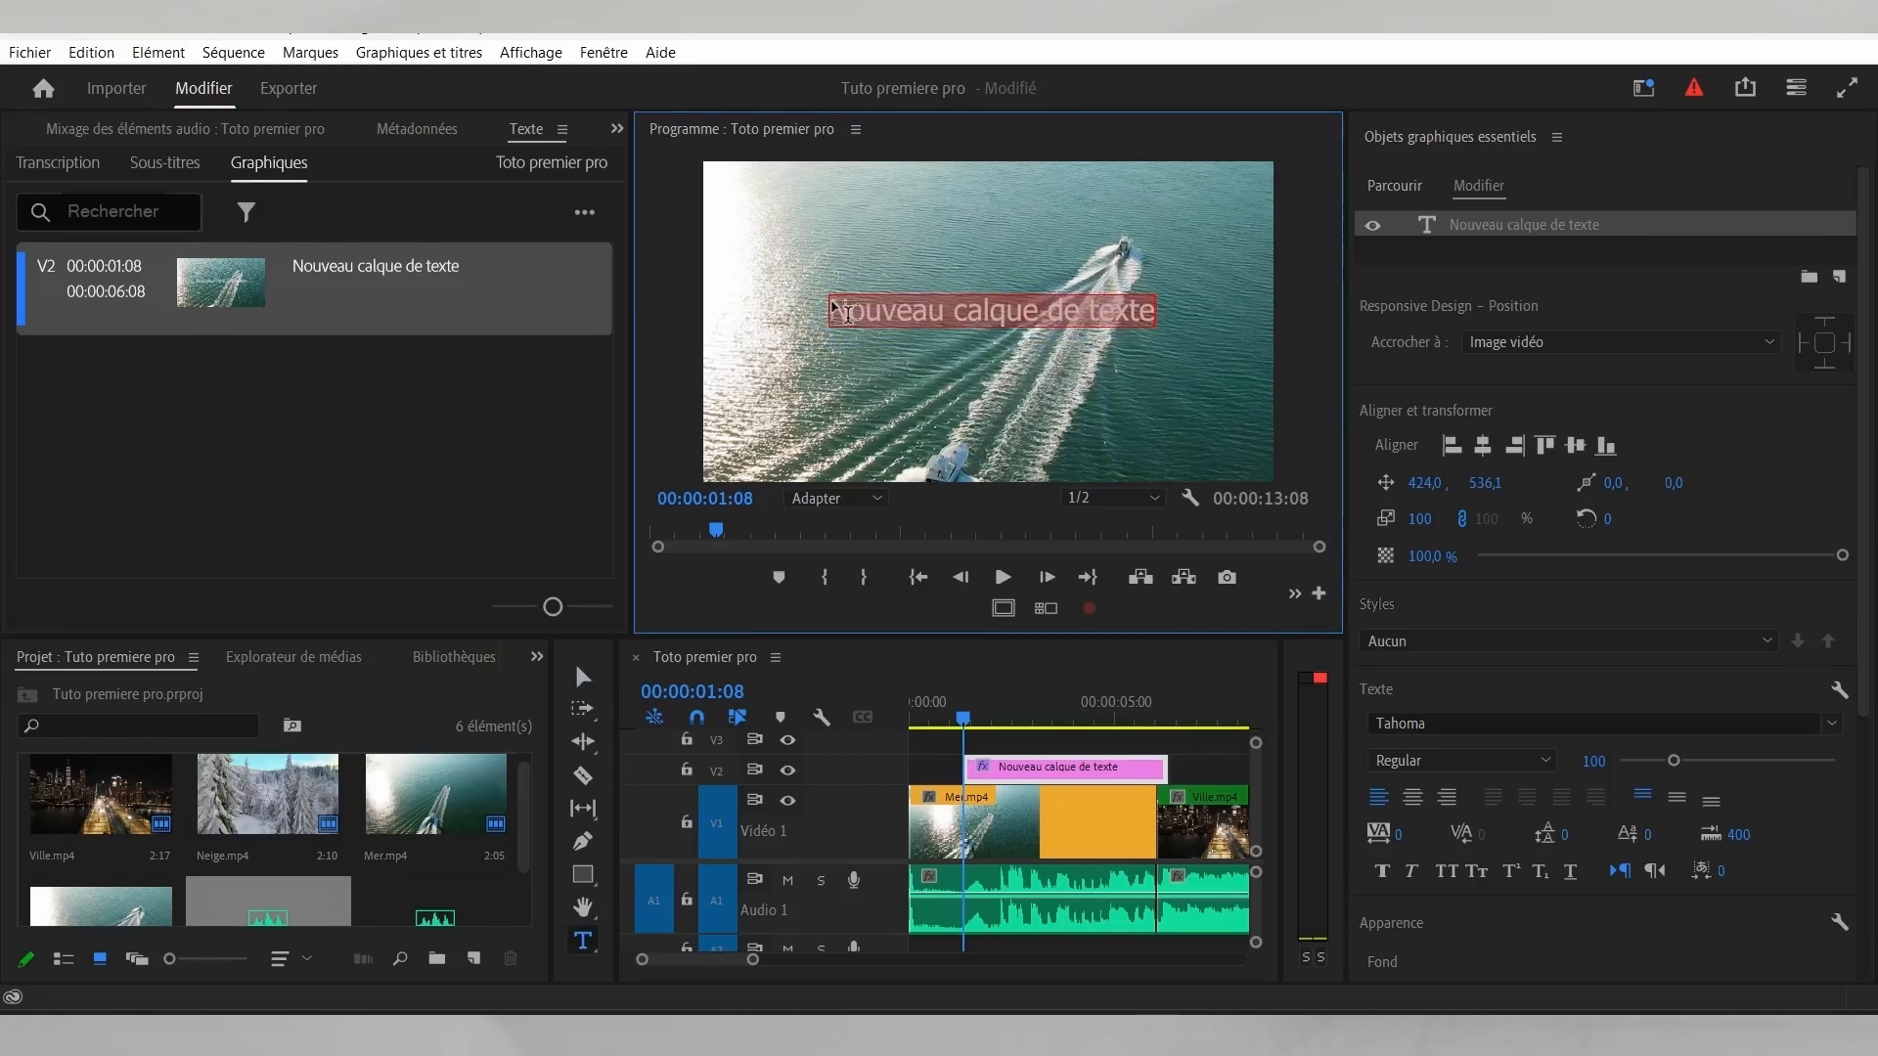
{"action": "type", "text": "TUTO VIDE"}
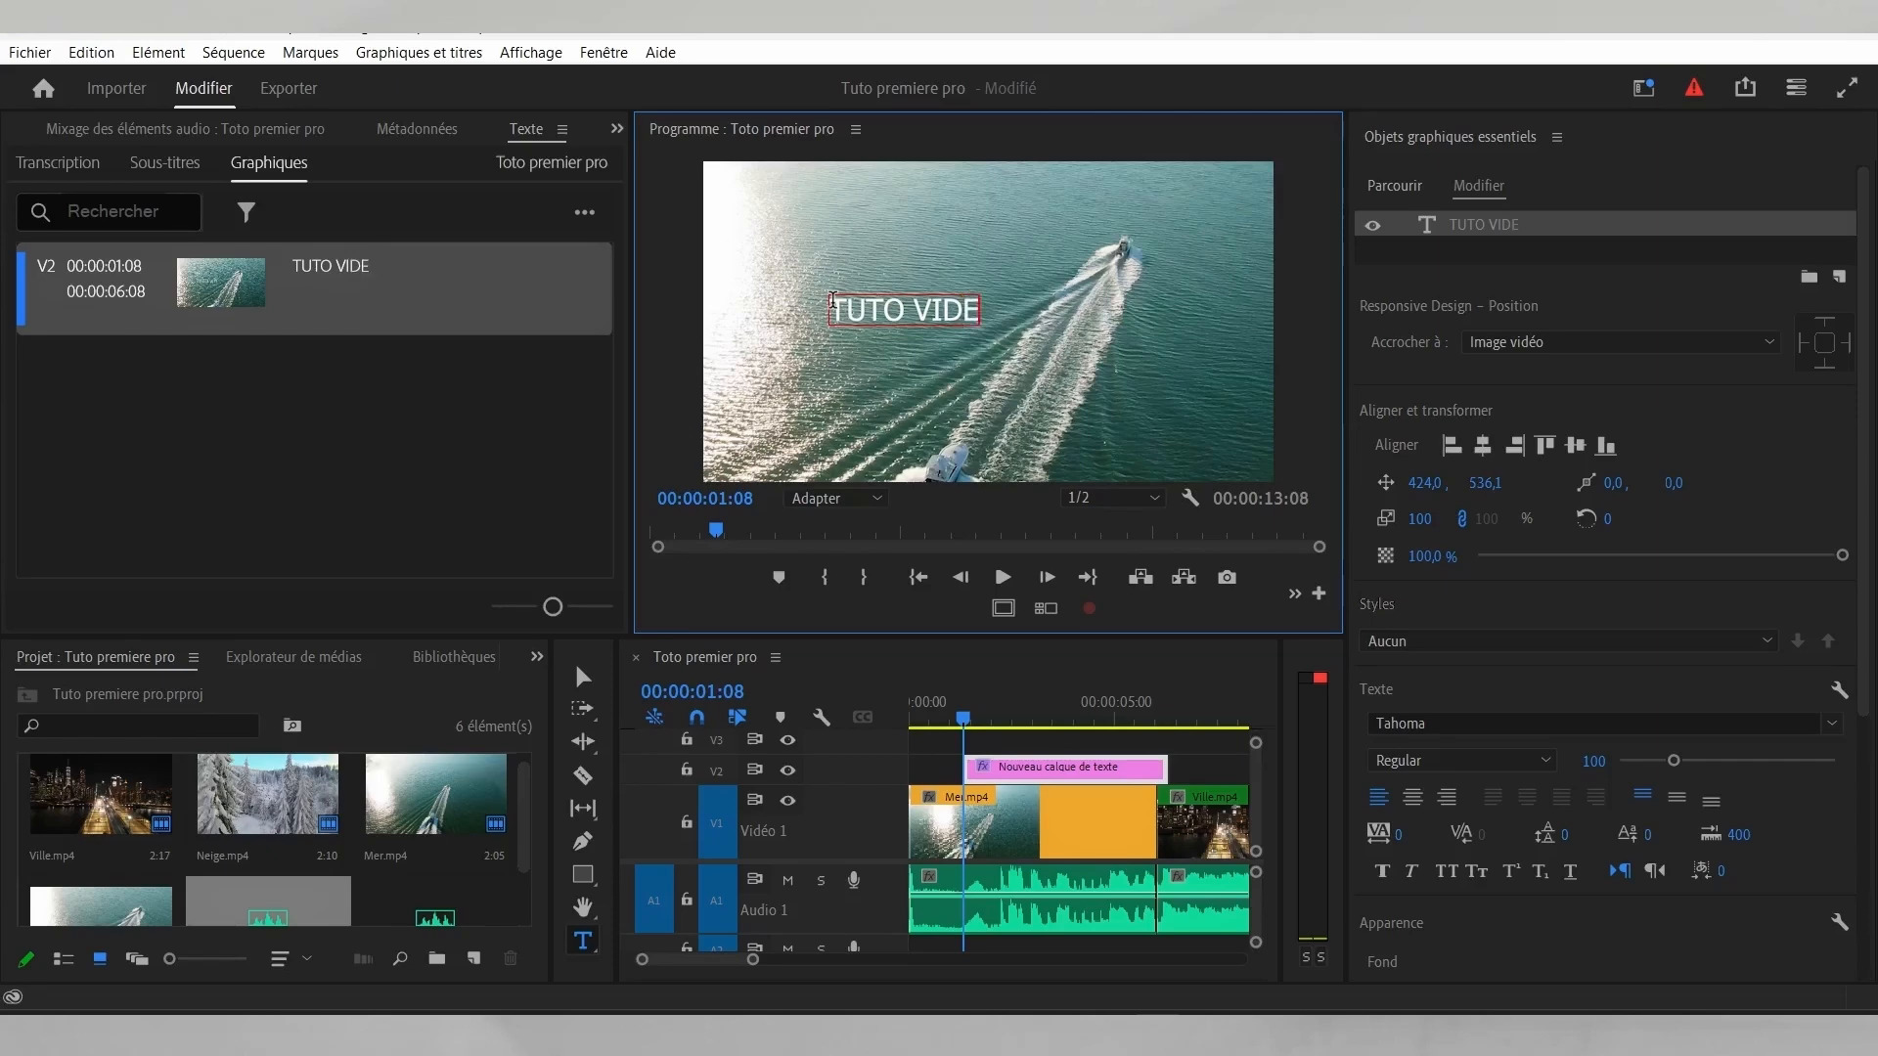
{"action": "type", "text": "O"}
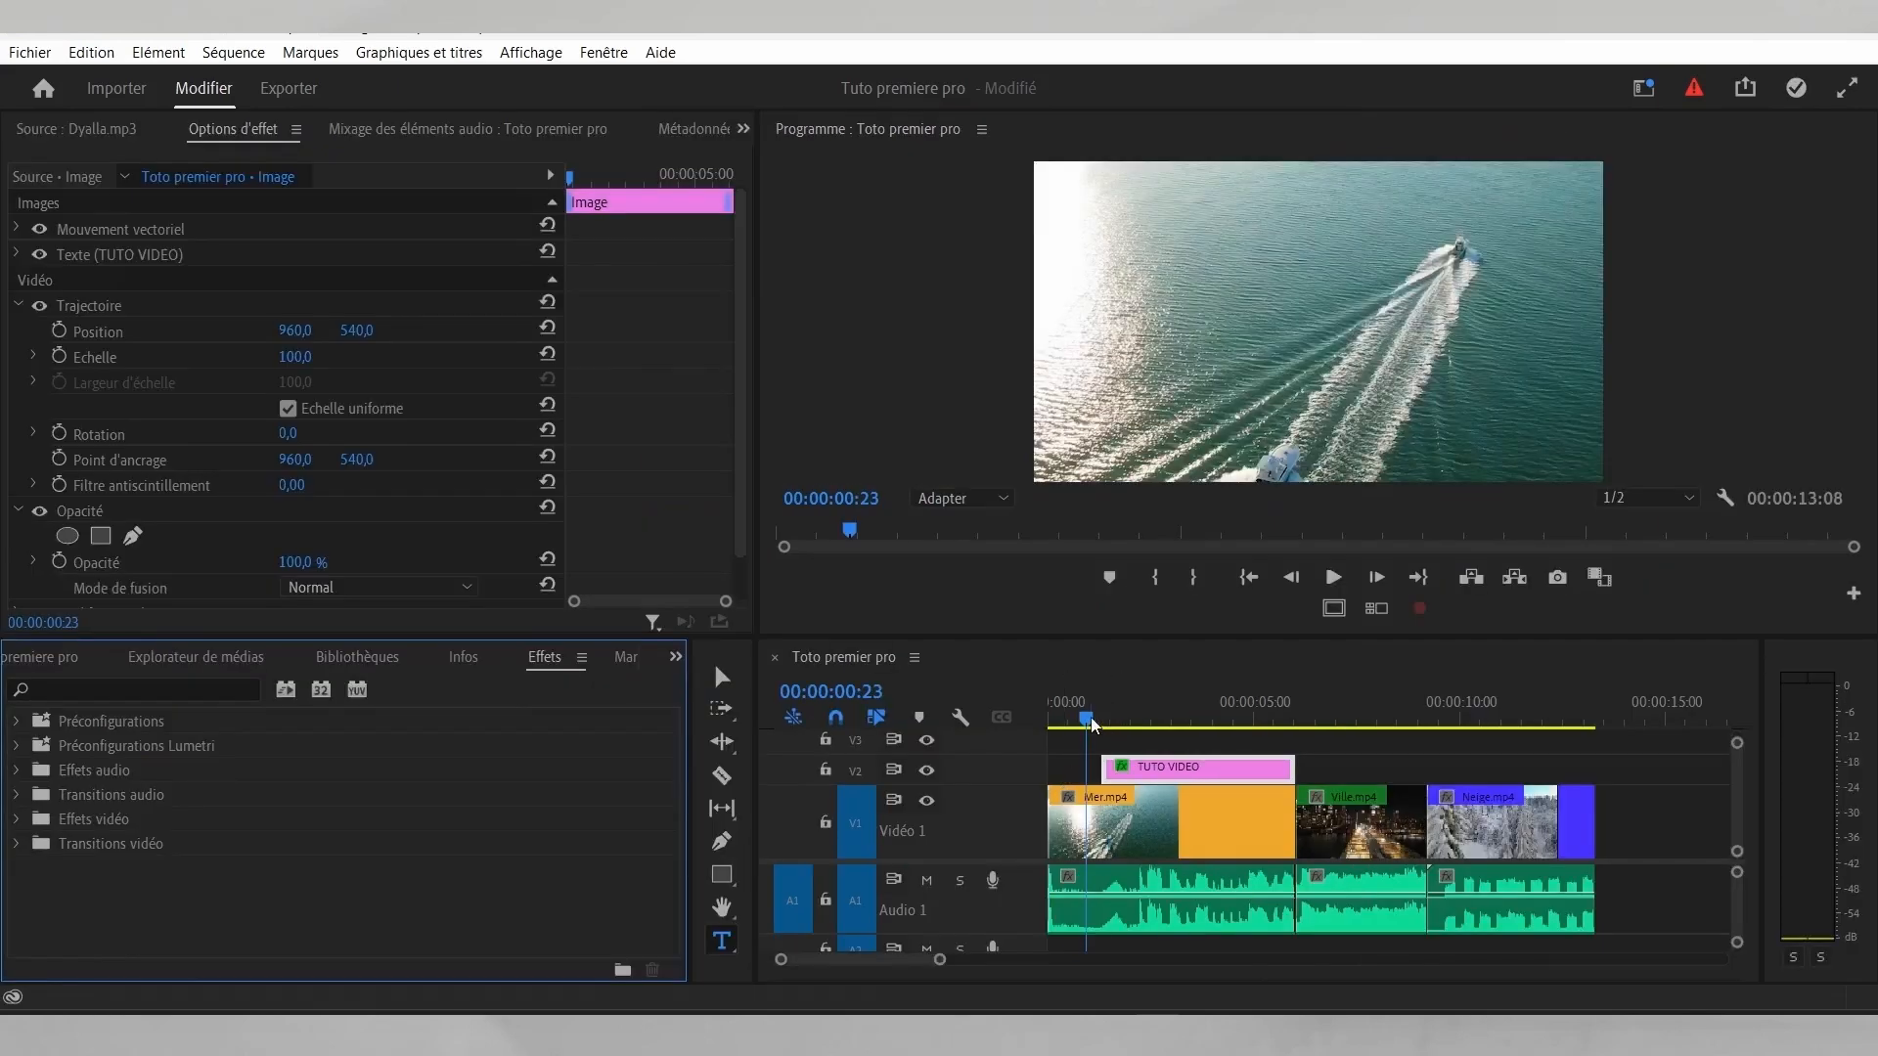
Step: Scrub over the start of the TUTO VIDEO title to check it, stopping at 00:00:02:06
{"action": "left_click", "coordinate": [1139, 729]}
{"action": "left_click_drag", "start_coordinate": [1142, 729], "coordinate": [1118, 729]}
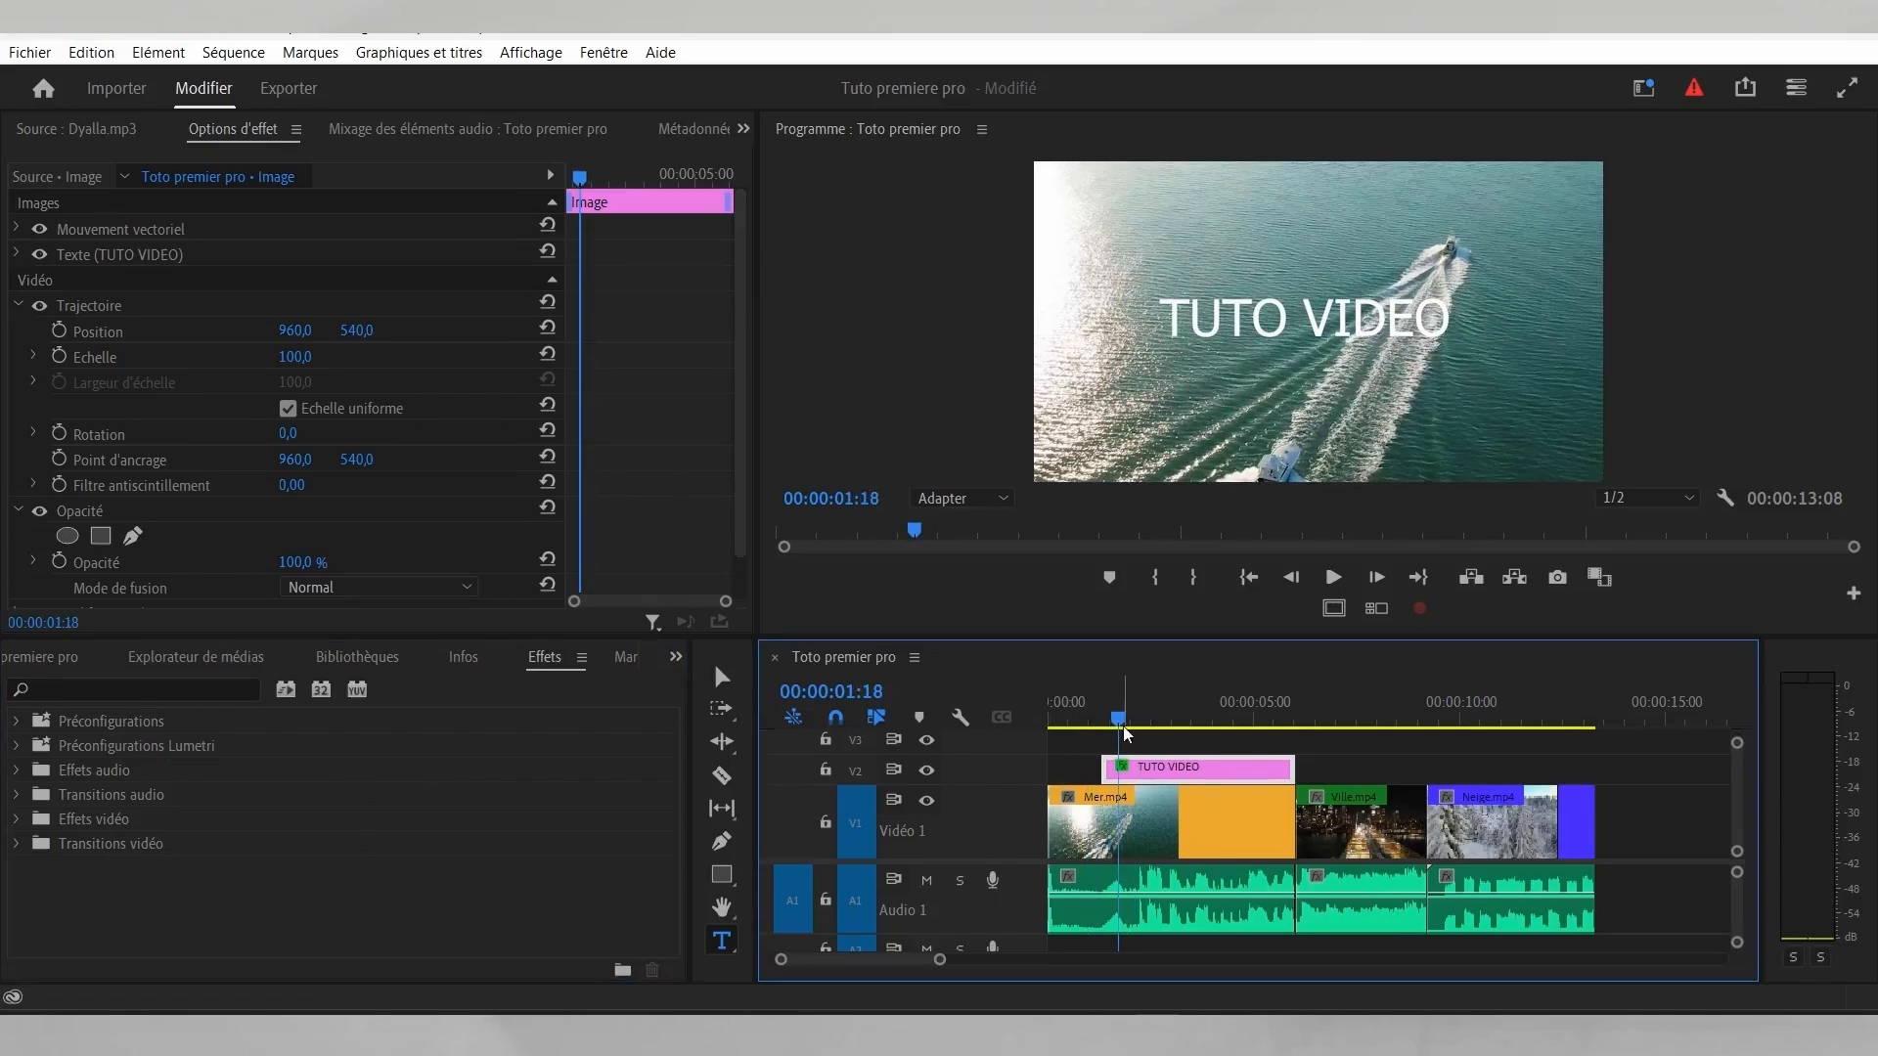
{"action": "left_click_drag", "start_coordinate": [1124, 735], "coordinate": [1140, 731]}
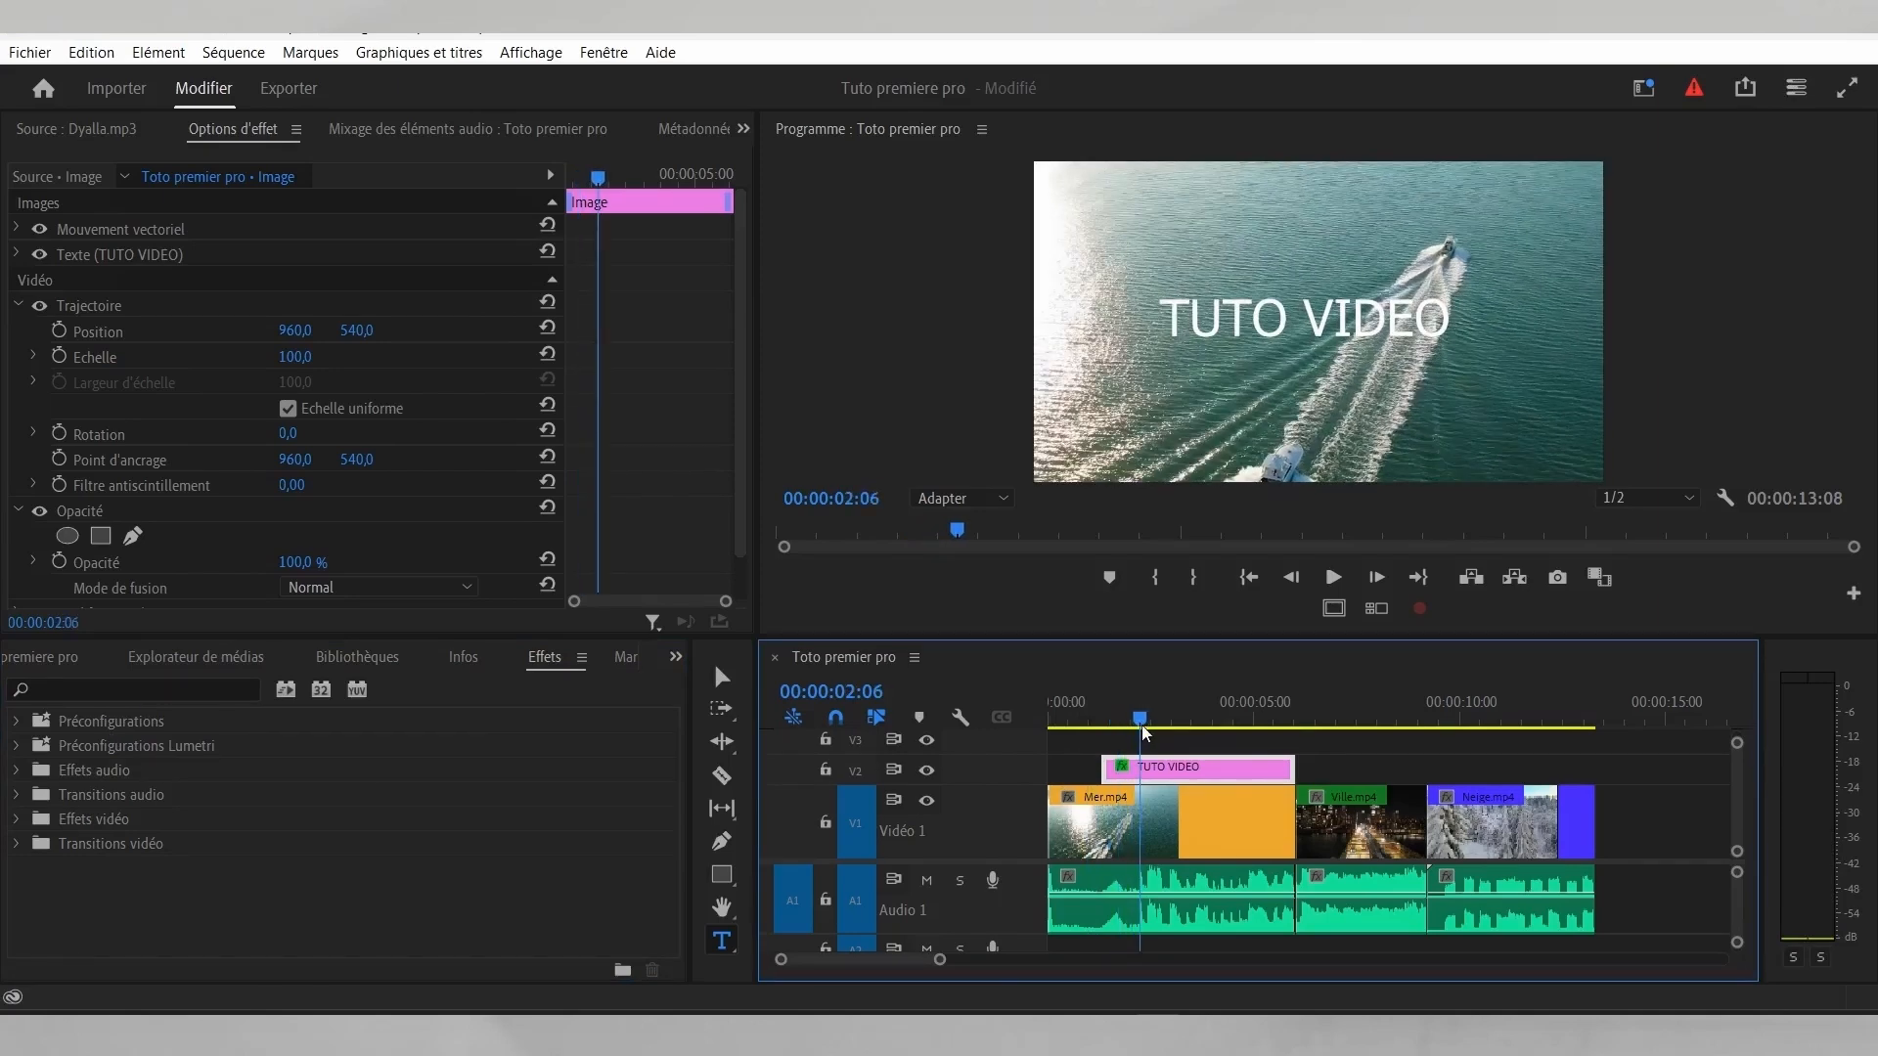
Step: Add a Fondu enchaîné transition to both ends of the TUTO VIDEO title, shortening the closing one to 00:00:00:13
{"action": "left_click", "coordinate": [545, 659]}
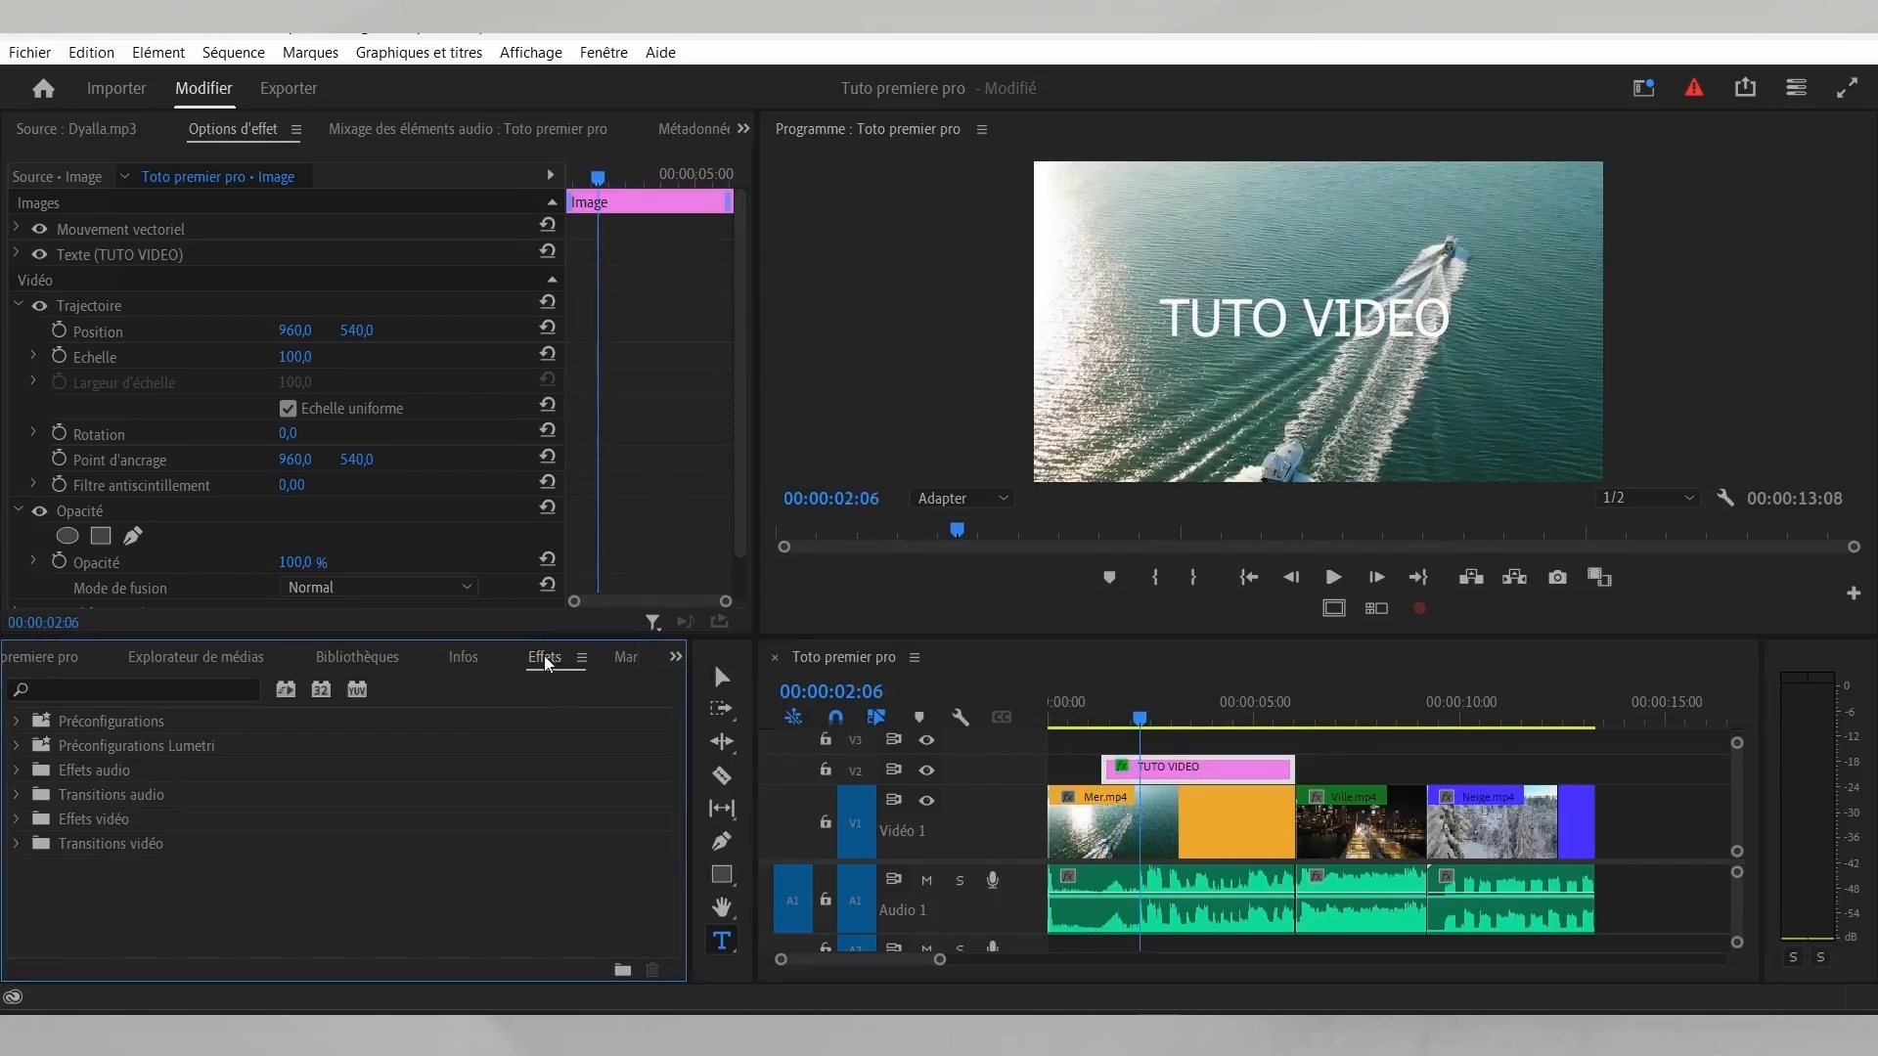
{"action": "left_click", "coordinate": [20, 846]}
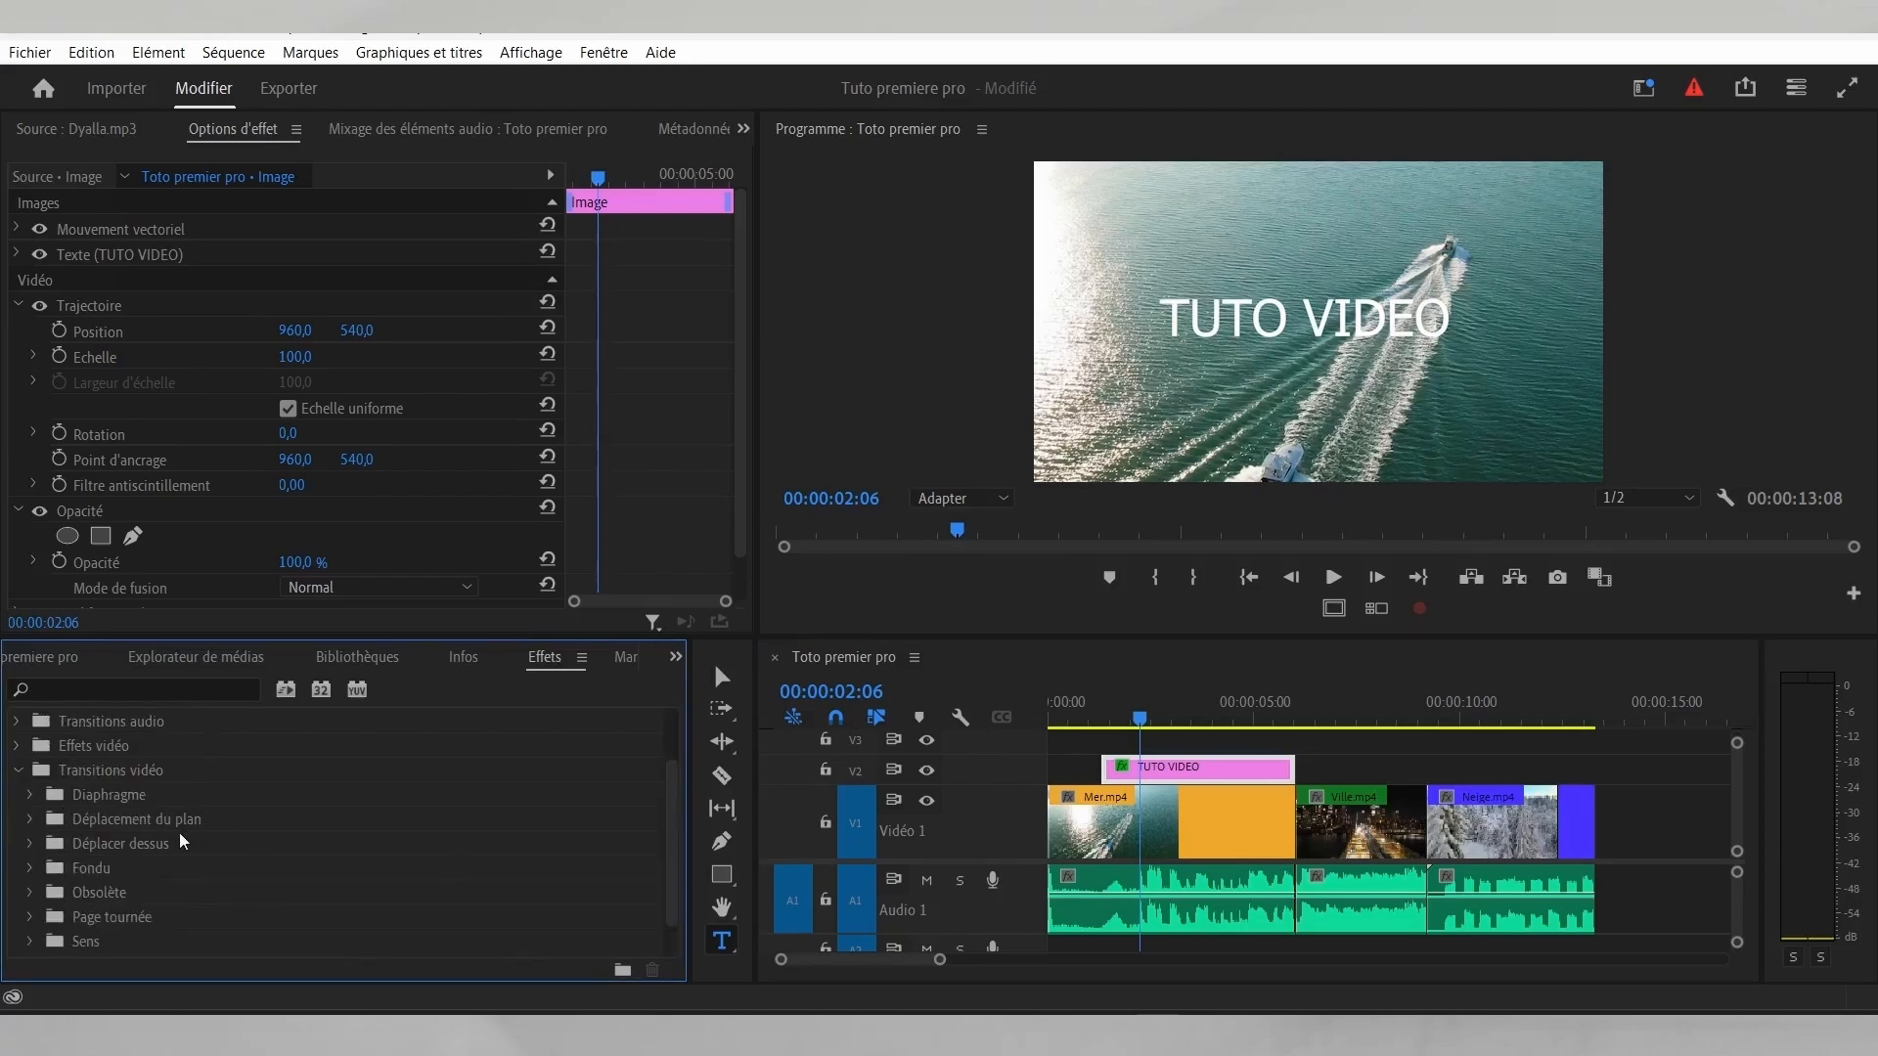
{"action": "left_click", "coordinate": [30, 868]}
{"action": "scroll", "coordinate": [259, 841], "scroll_direction": "down", "scroll_amount": 2}
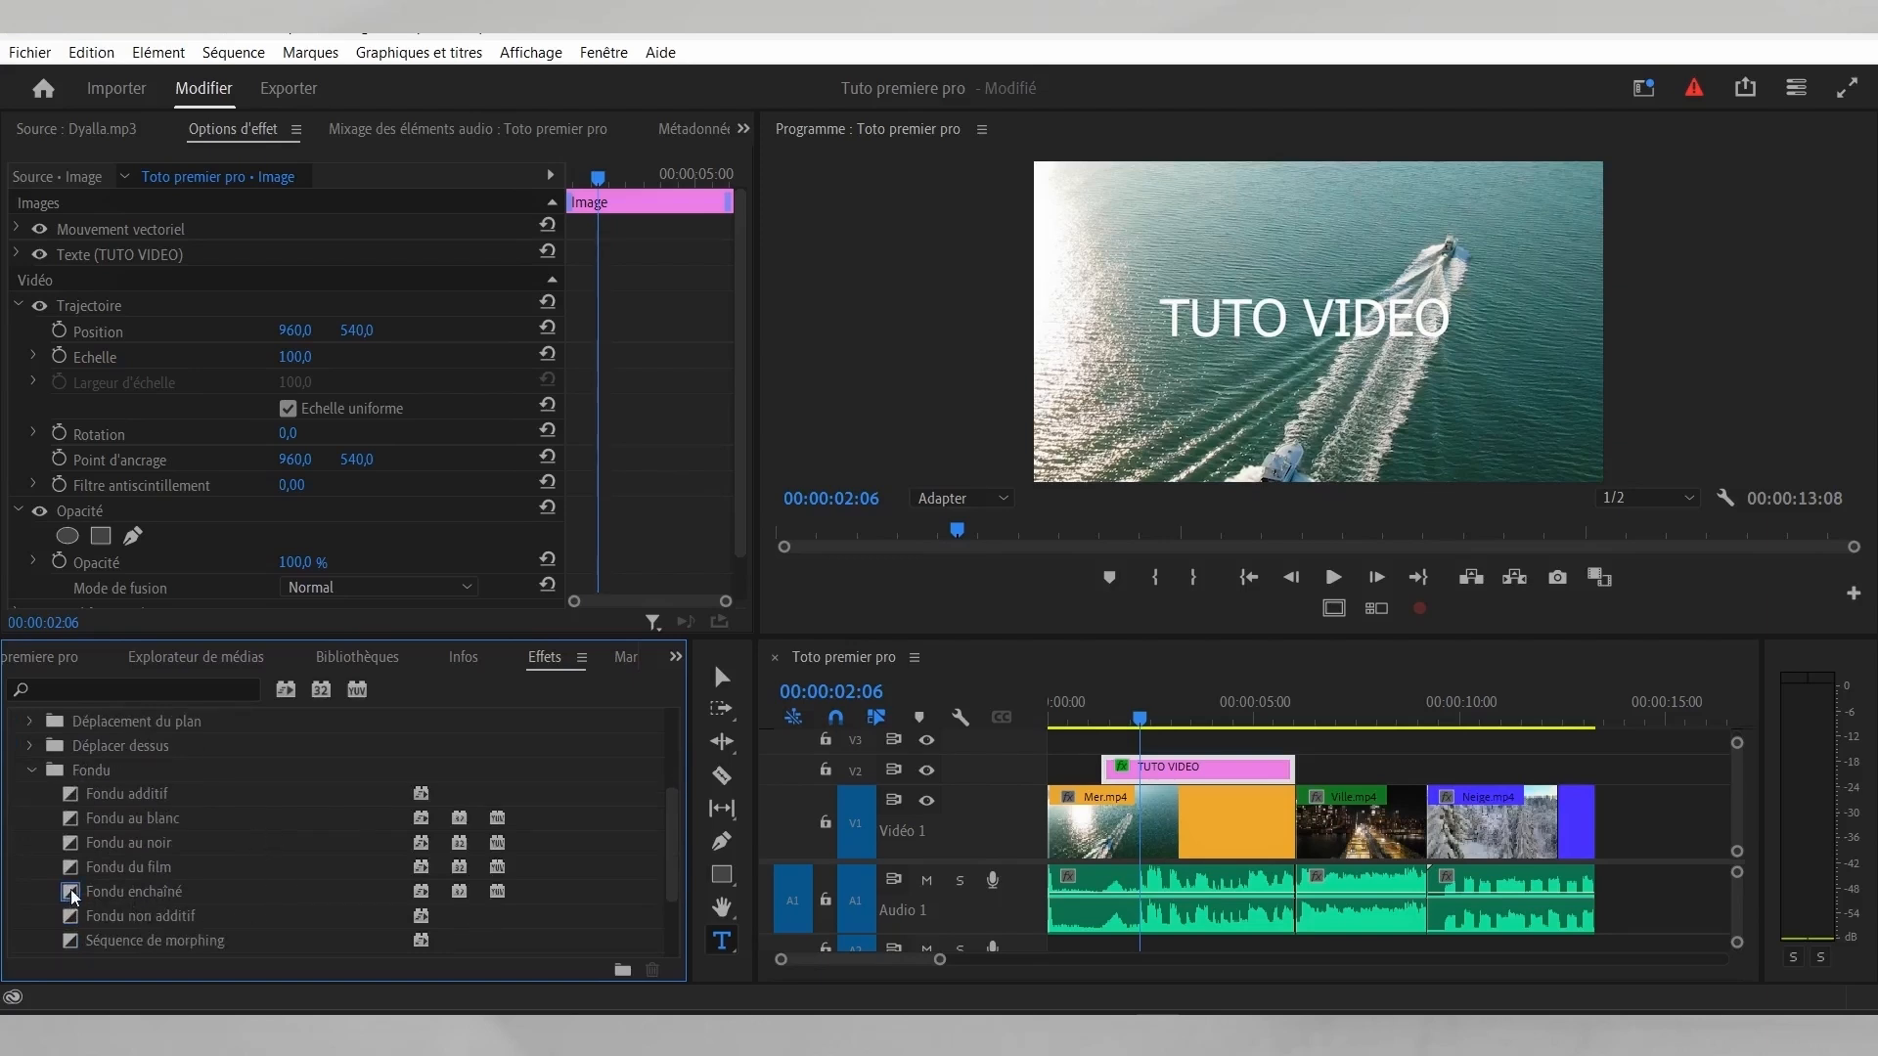
{"action": "left_click_drag", "start_coordinate": [73, 893], "coordinate": [1115, 778]}
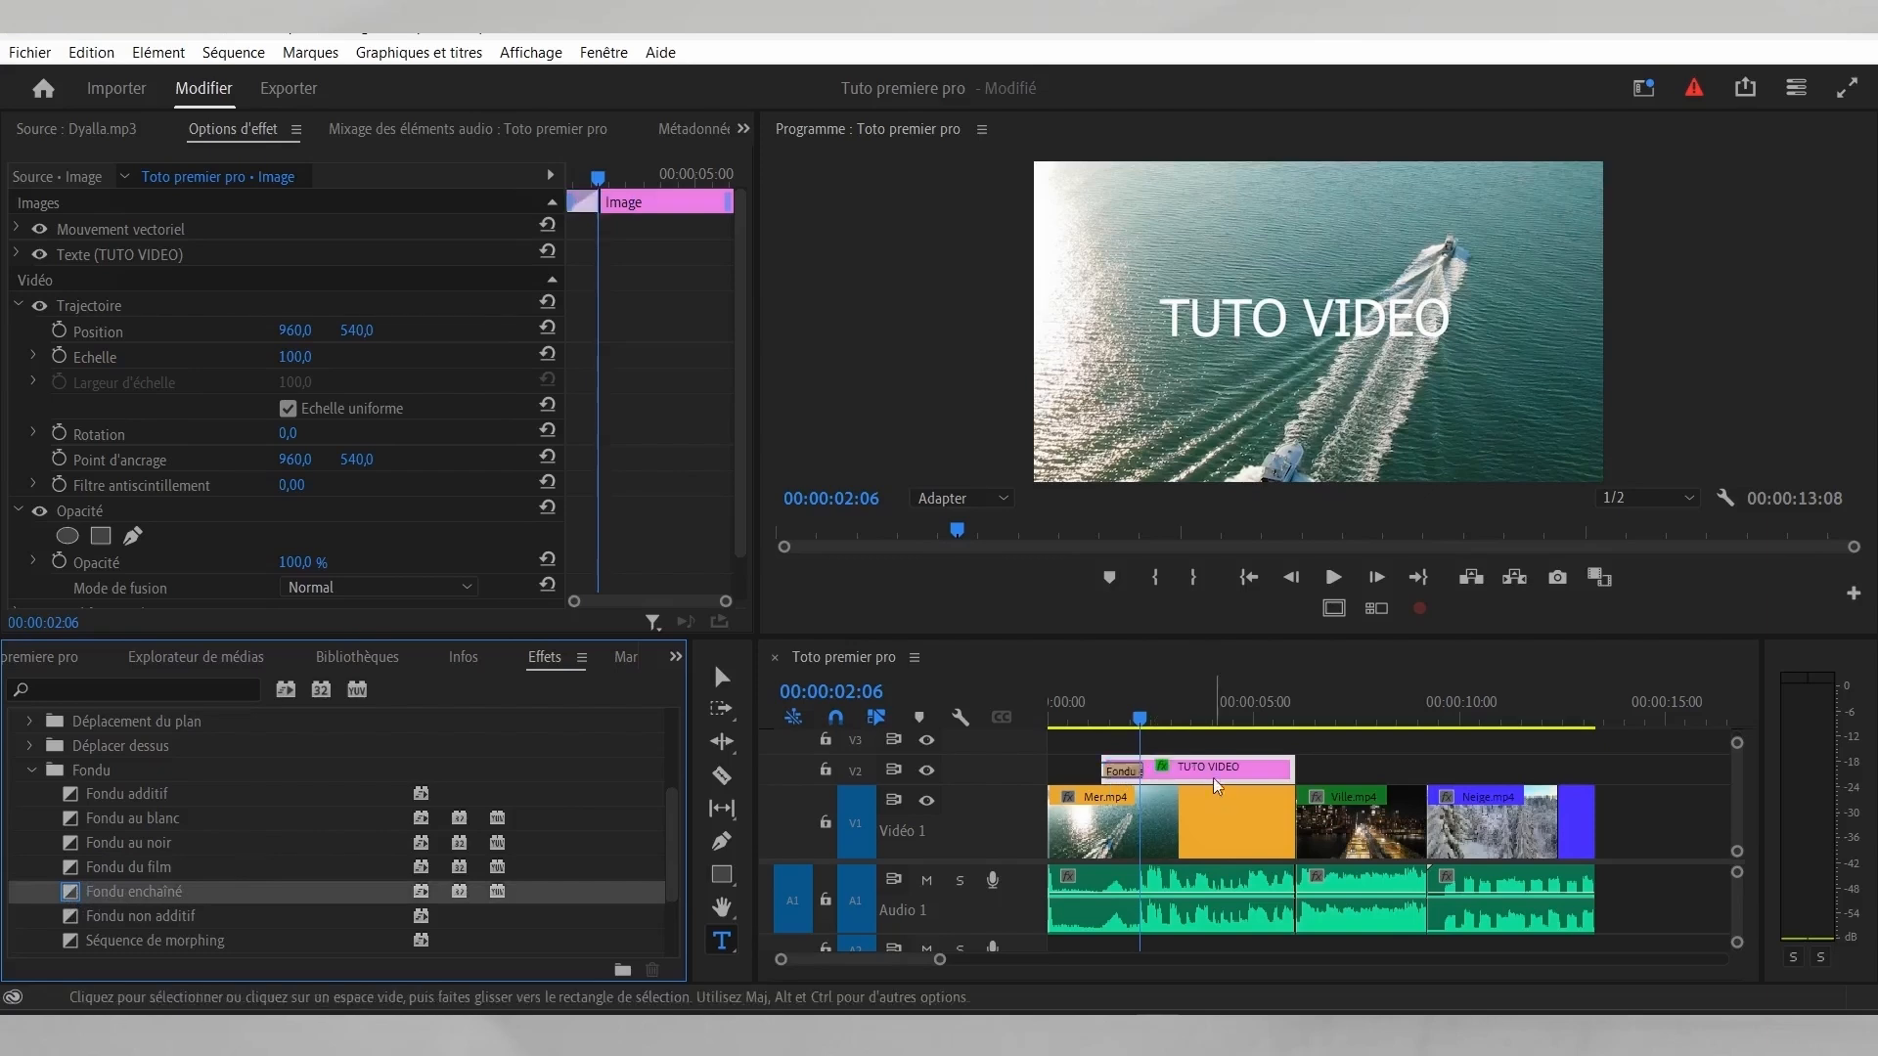
{"action": "left_click_drag", "start_coordinate": [75, 898], "coordinate": [1281, 775]}
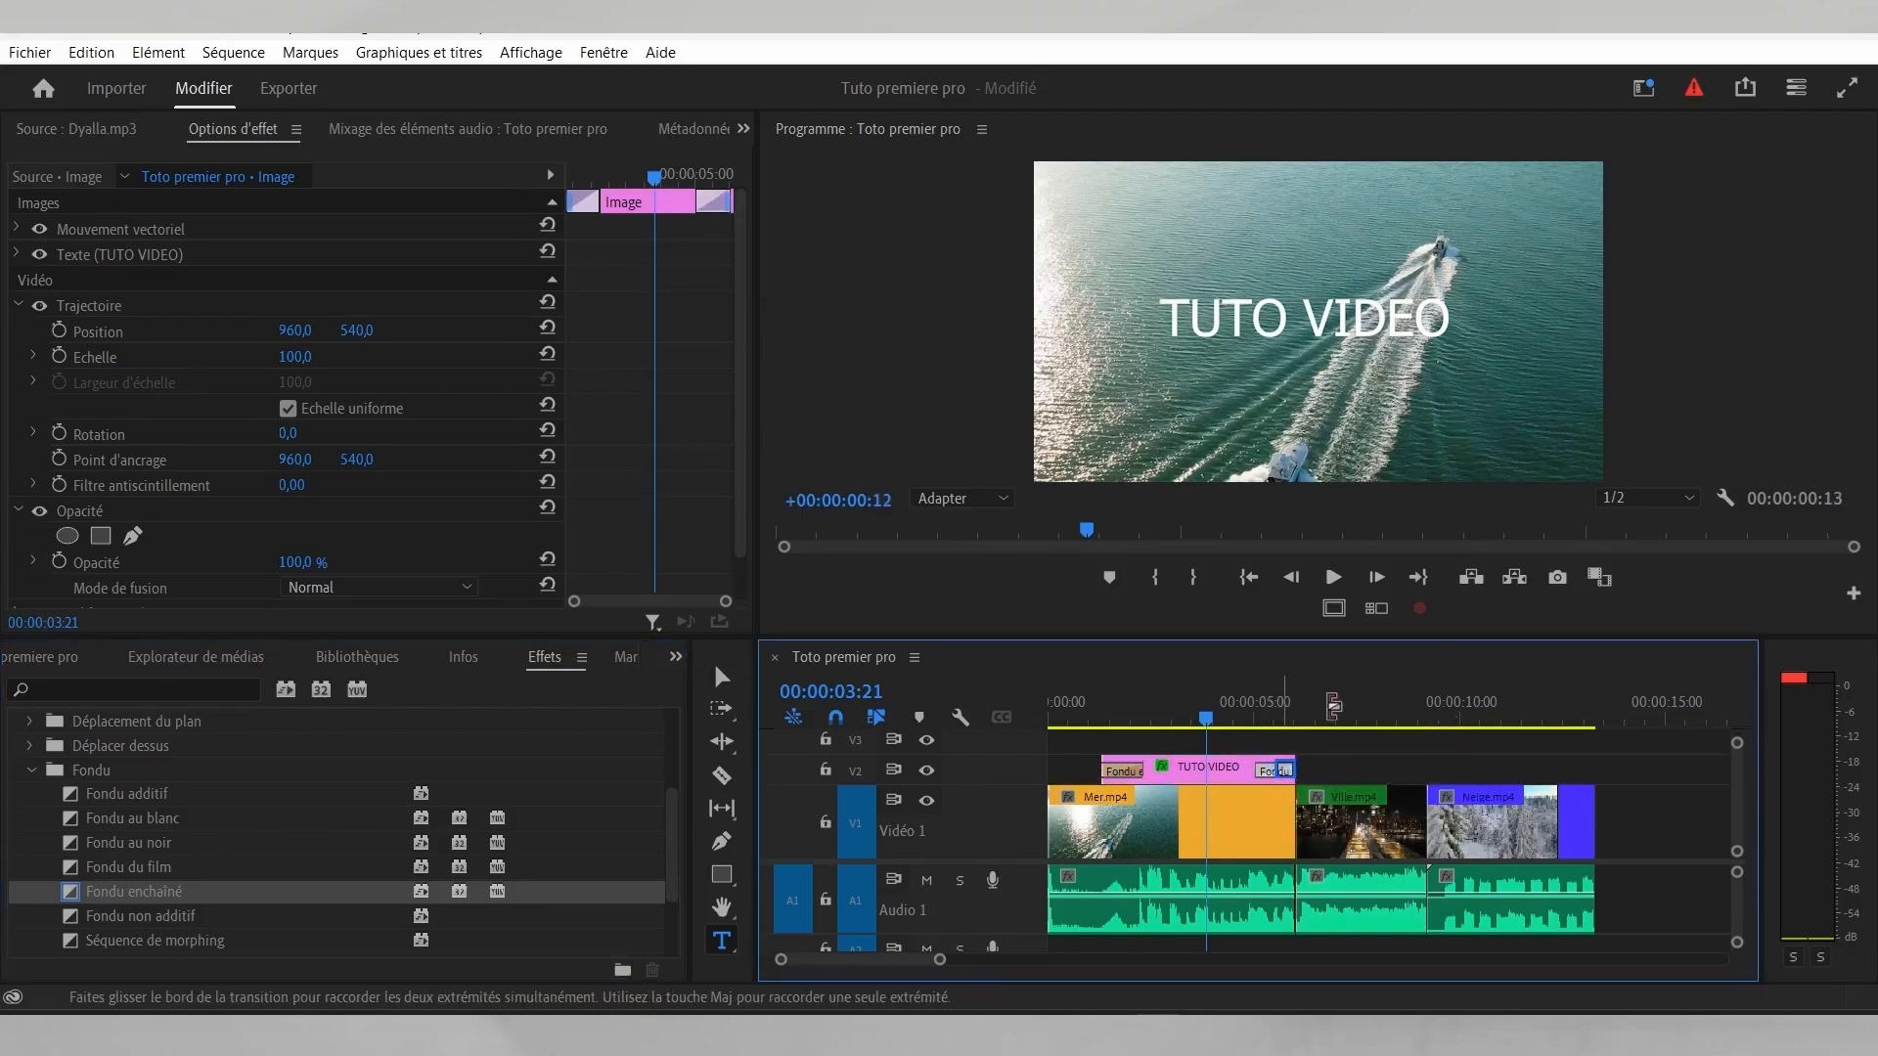
Step: Play the fade-in of the TUTO VIDEO title several times, starting shortly before it from 00:00:00:18, 00:00:00:11 and 00:00:00:16
{"action": "left_click", "coordinate": [1079, 717]}
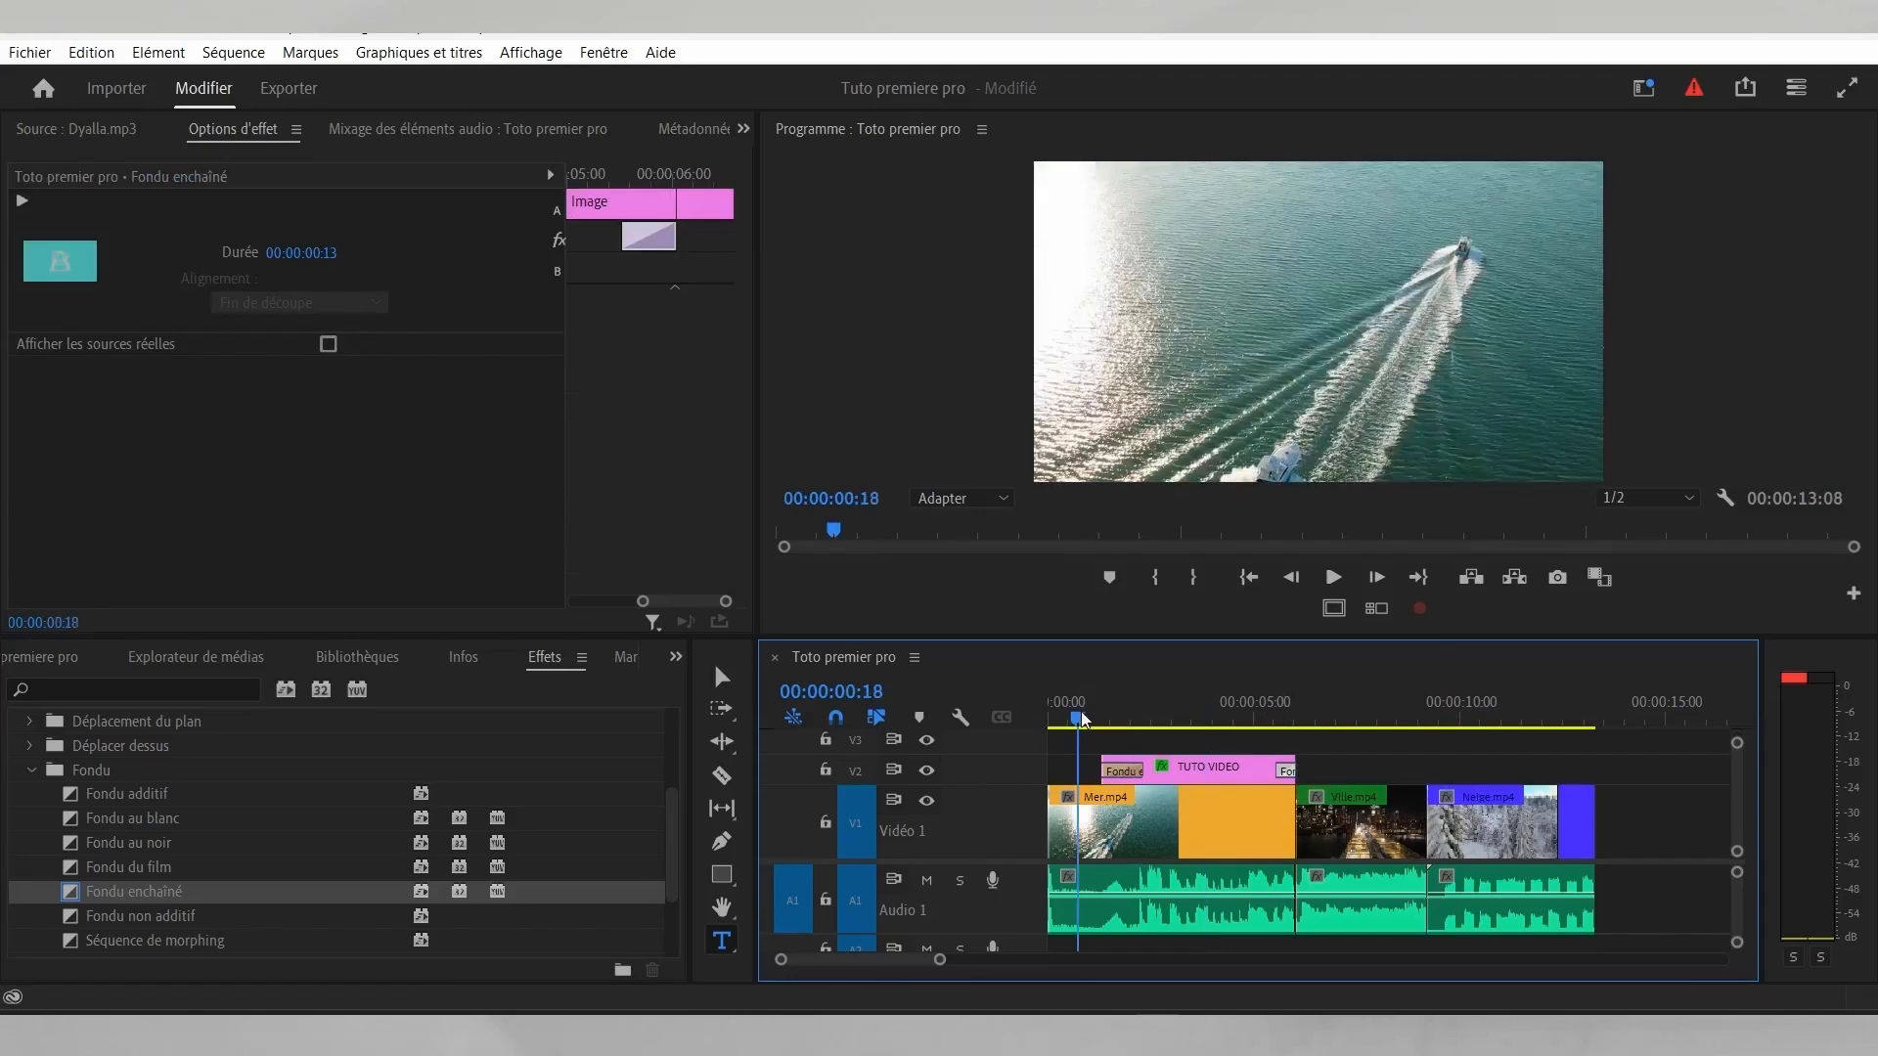
{"action": "key", "text": "space"}
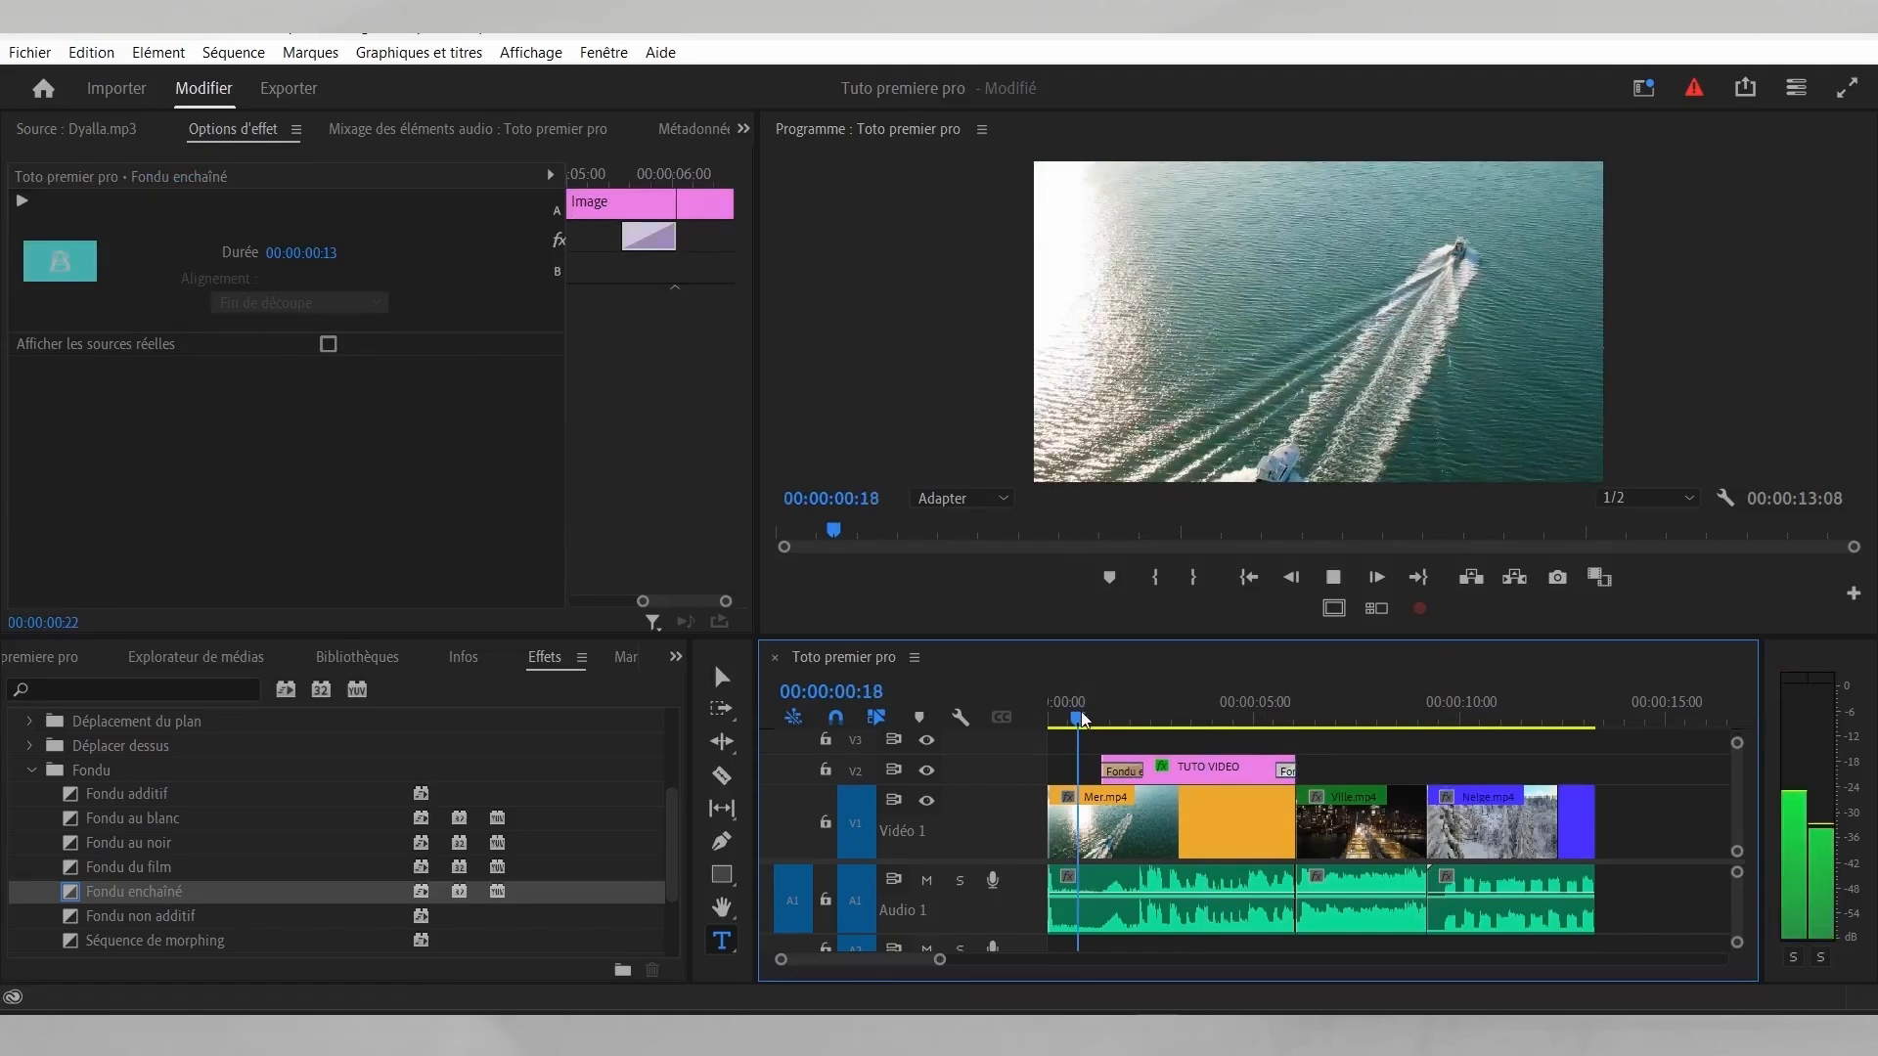
{"action": "key", "text": "space"}
{"action": "key", "text": "Left"}
{"action": "key", "text": "Left"}
{"action": "key", "text": "Left"}
{"action": "key", "text": "Left"}
{"action": "key", "text": "Left"}
{"action": "key", "text": "Left"}
{"action": "key", "text": "Left"}
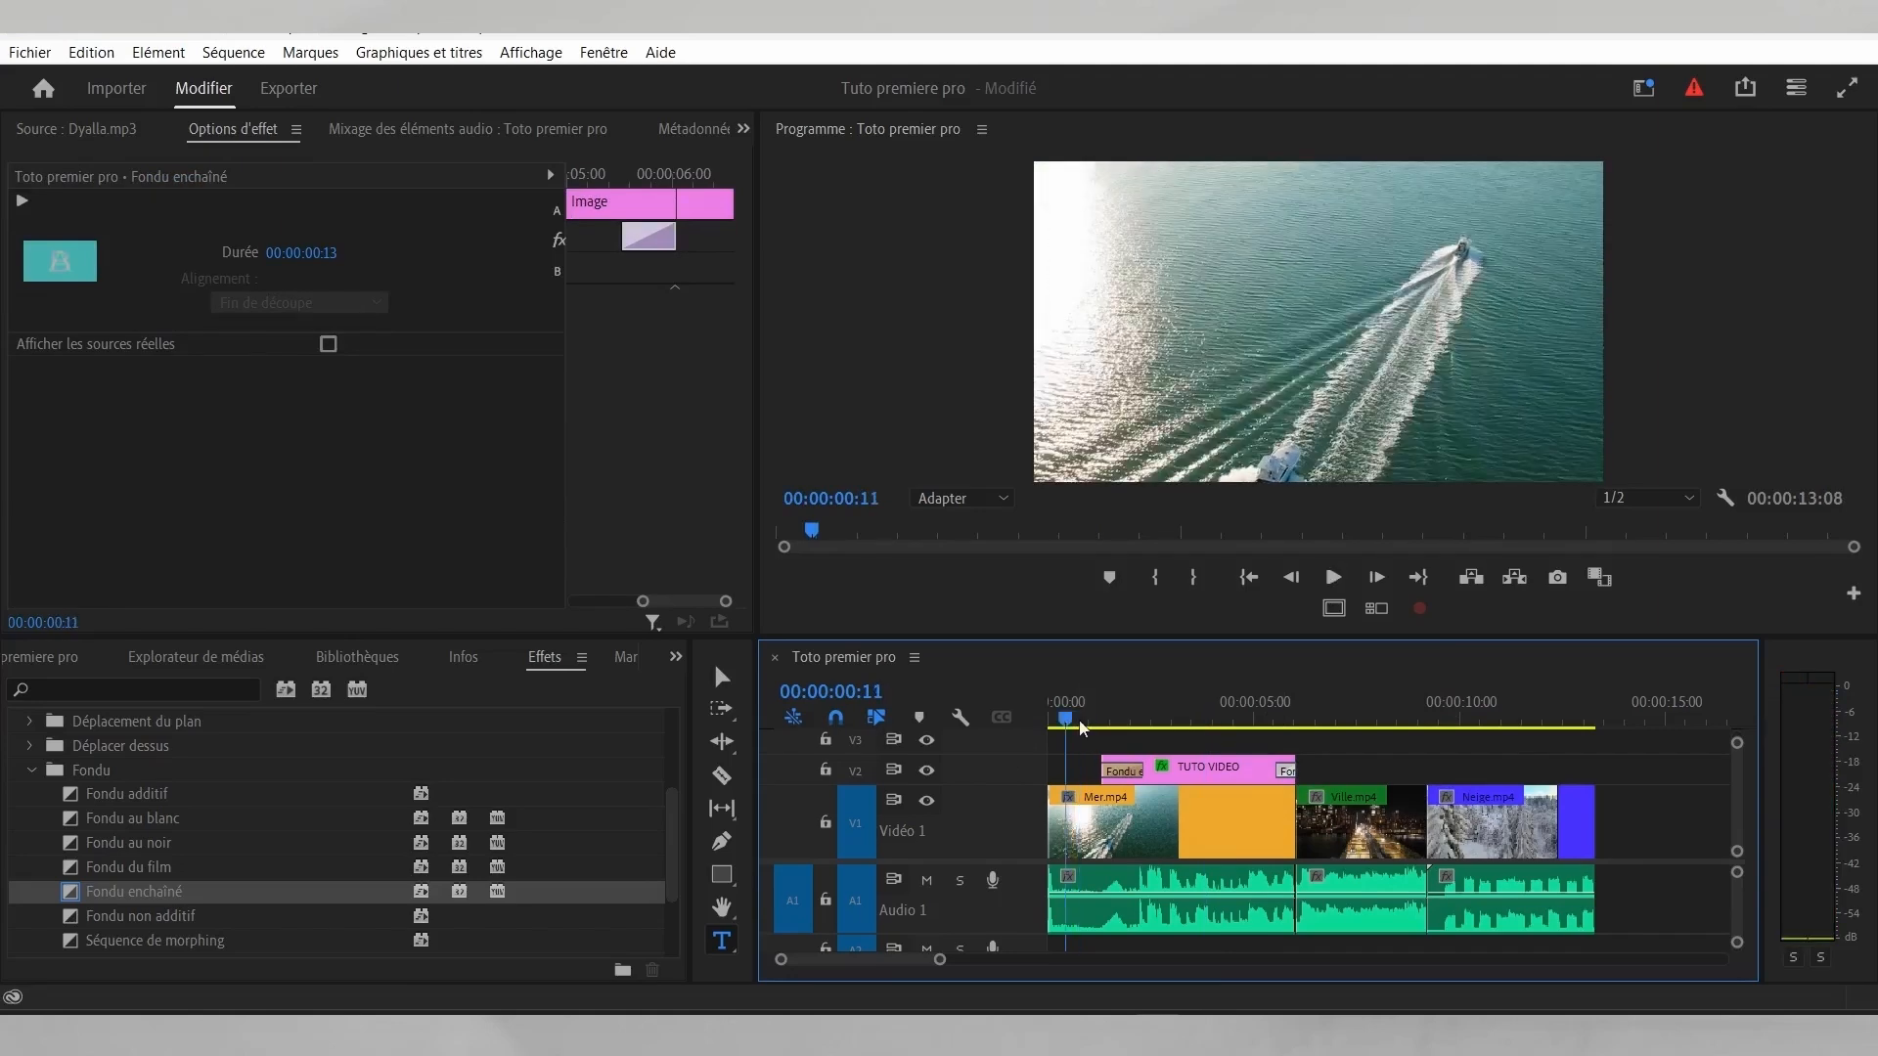
{"action": "key", "text": "space"}
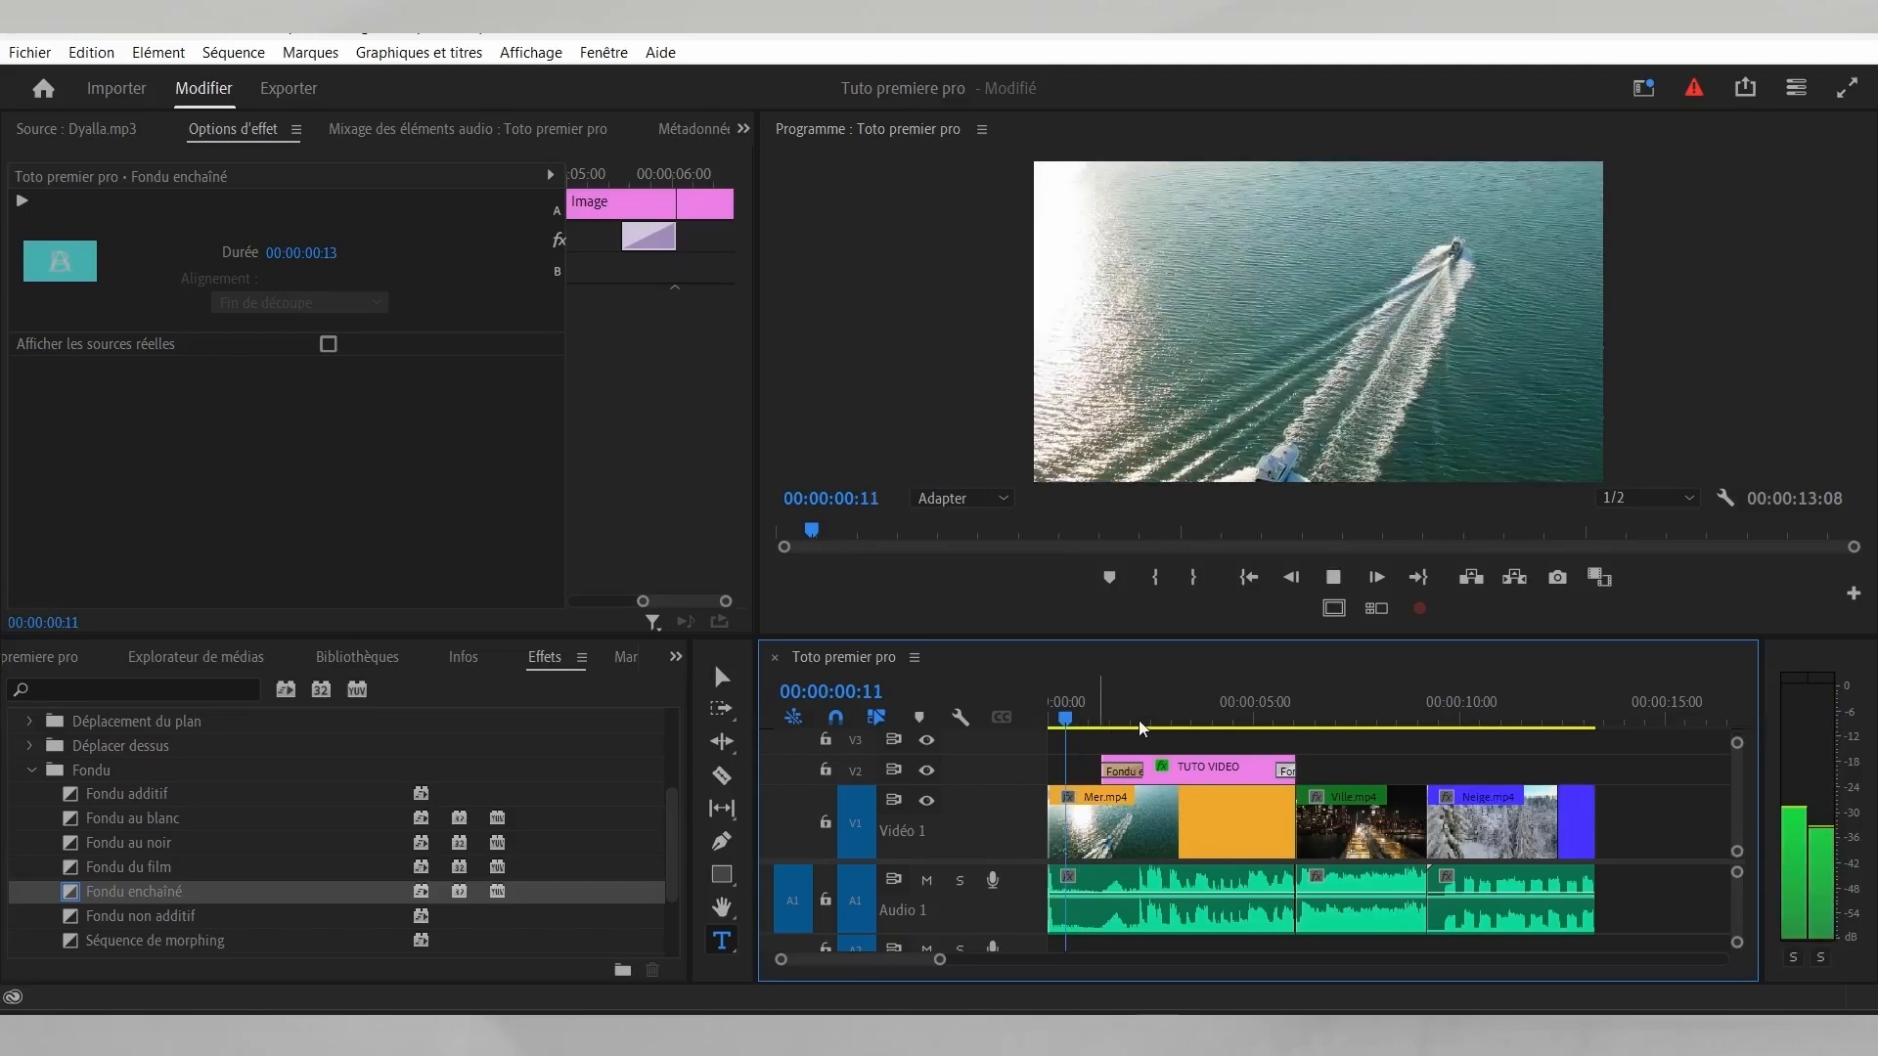
{"action": "key", "text": "space"}
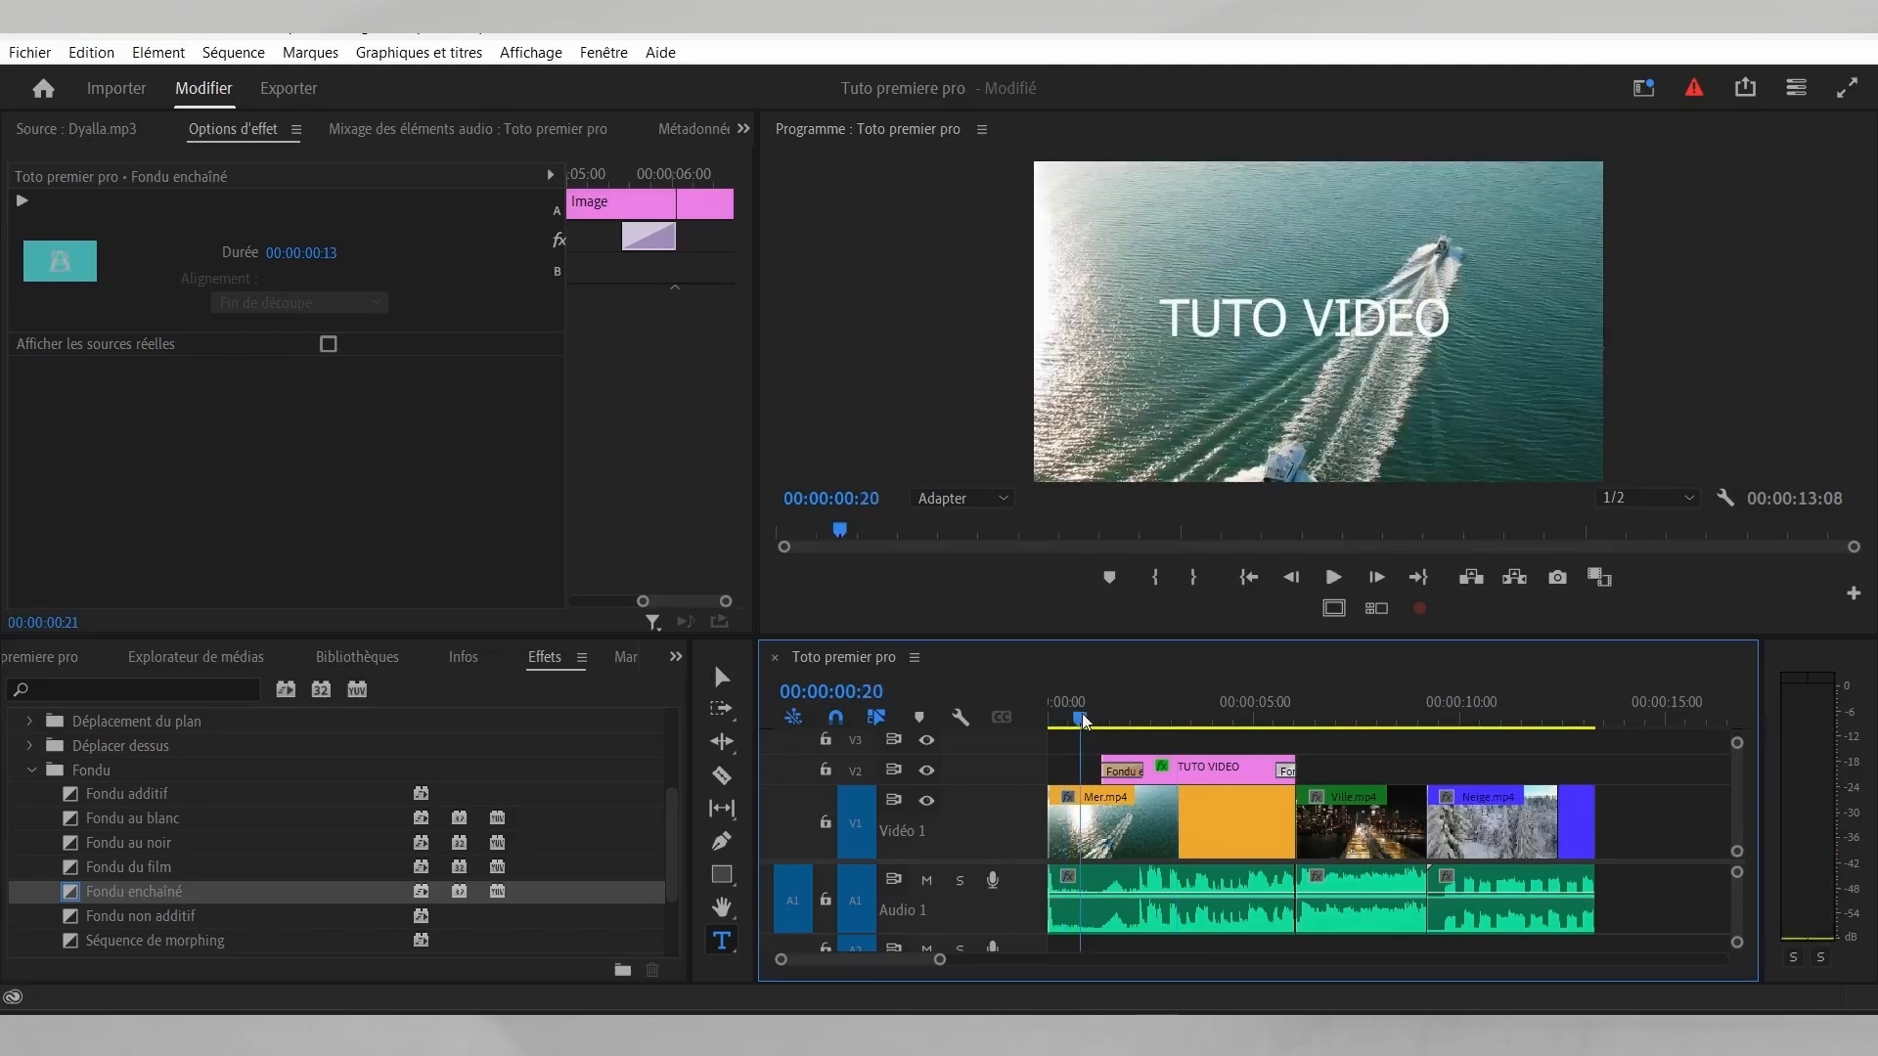
{"action": "key", "text": "j"}
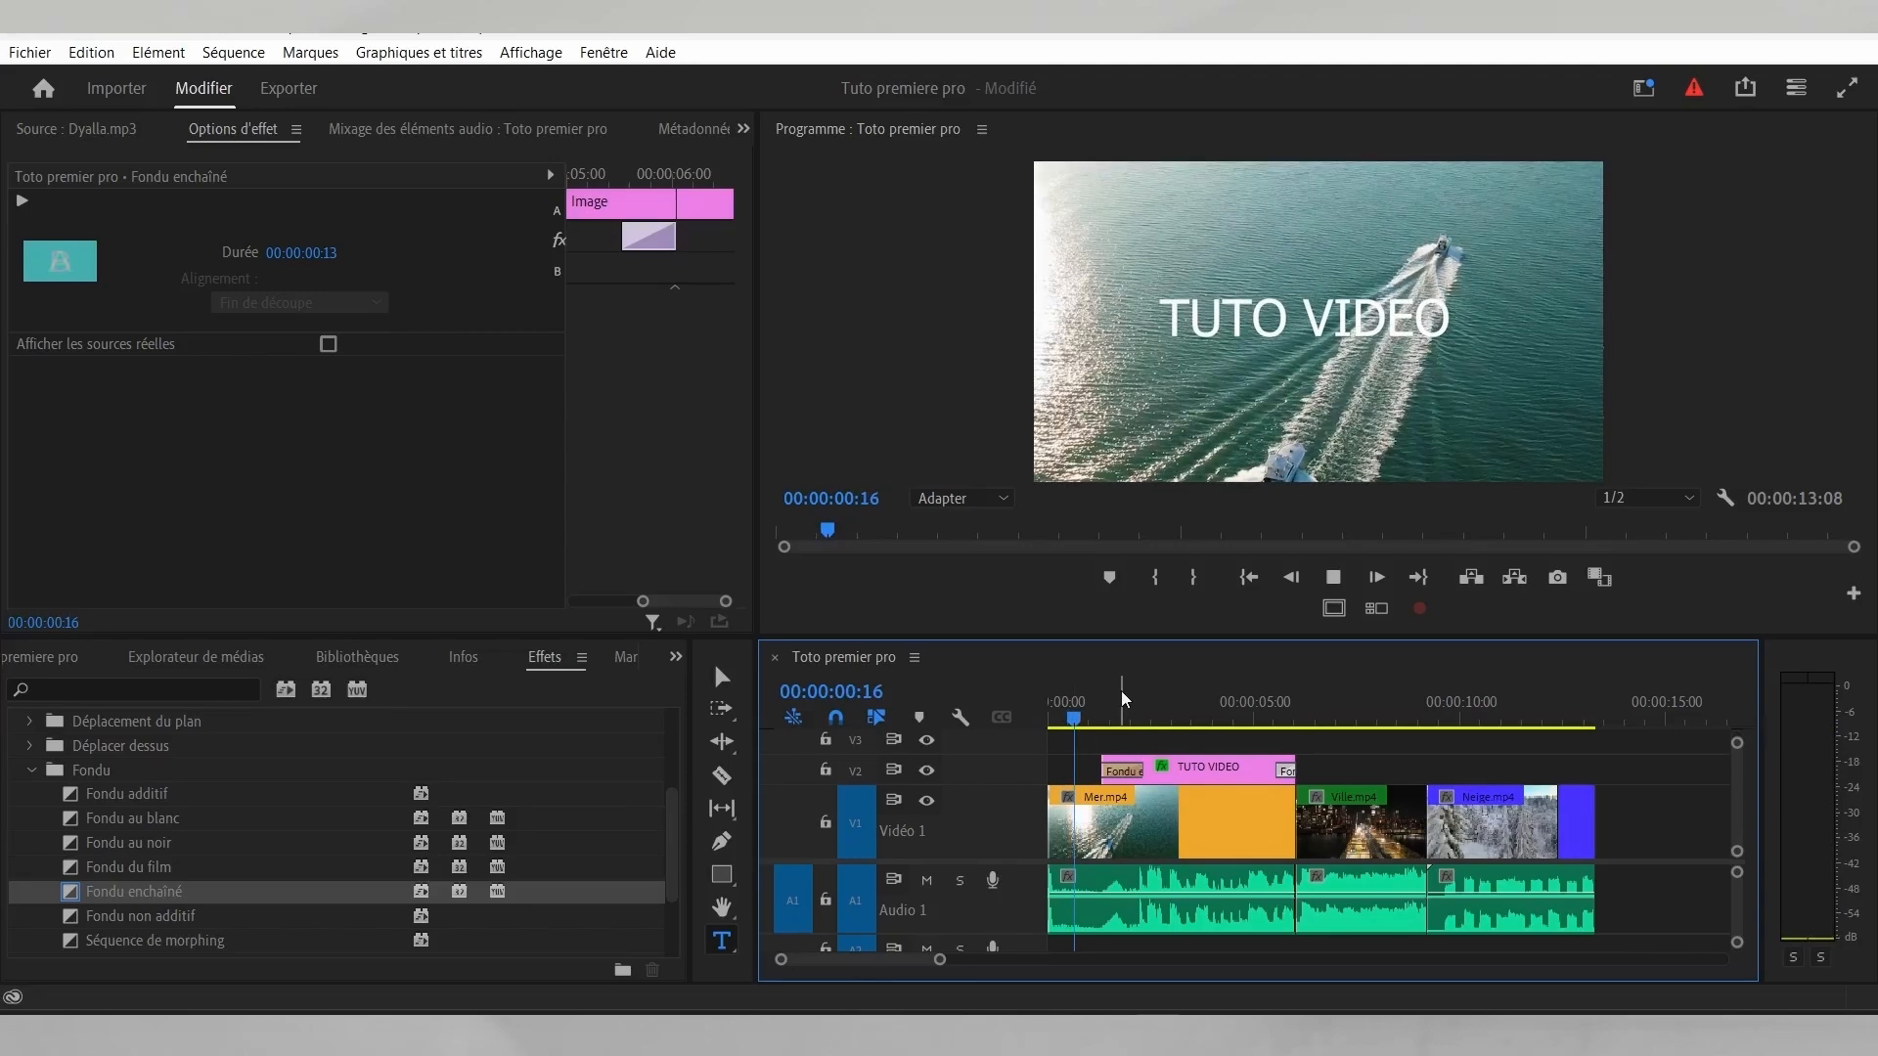
{"action": "key", "text": "space"}
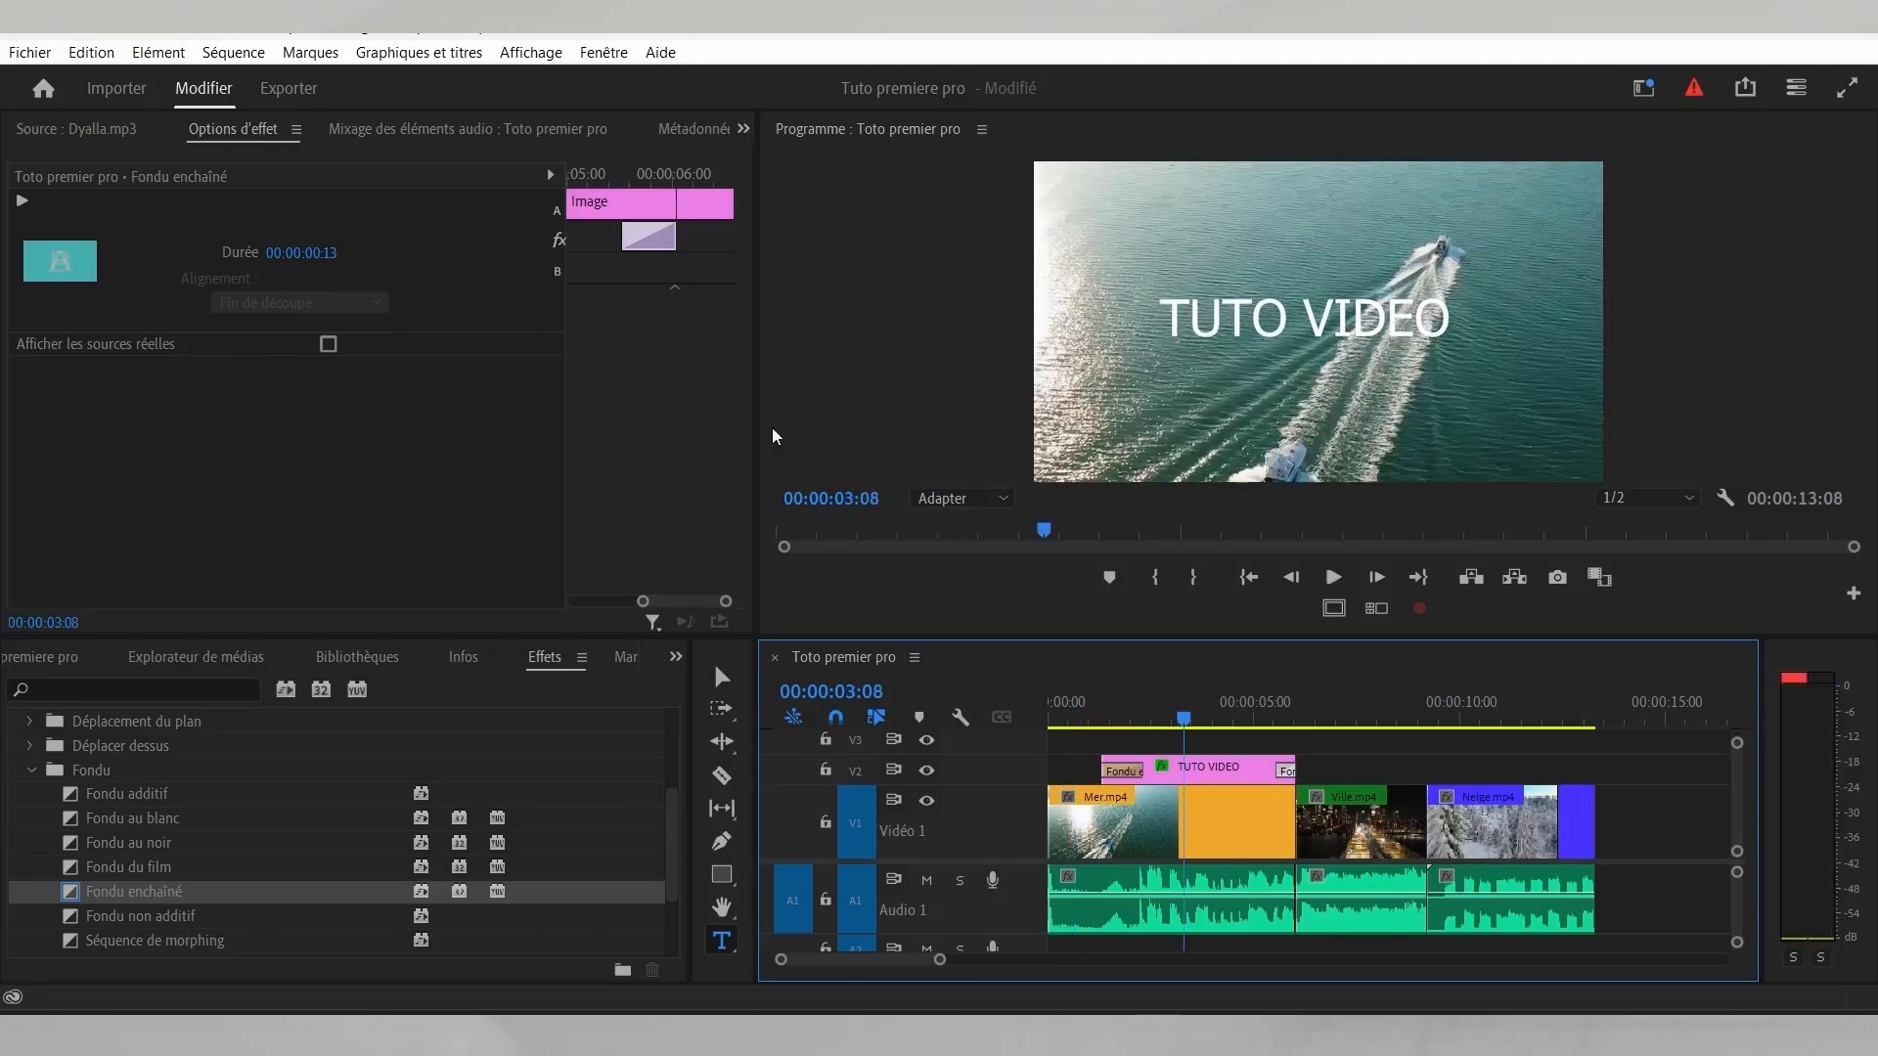
Step: Dock the tools panel to the right of the Program monitor and play the sequence from 00:00:03:08
{"action": "left_click_drag", "start_coordinate": [756, 675], "coordinate": [1817, 132]}
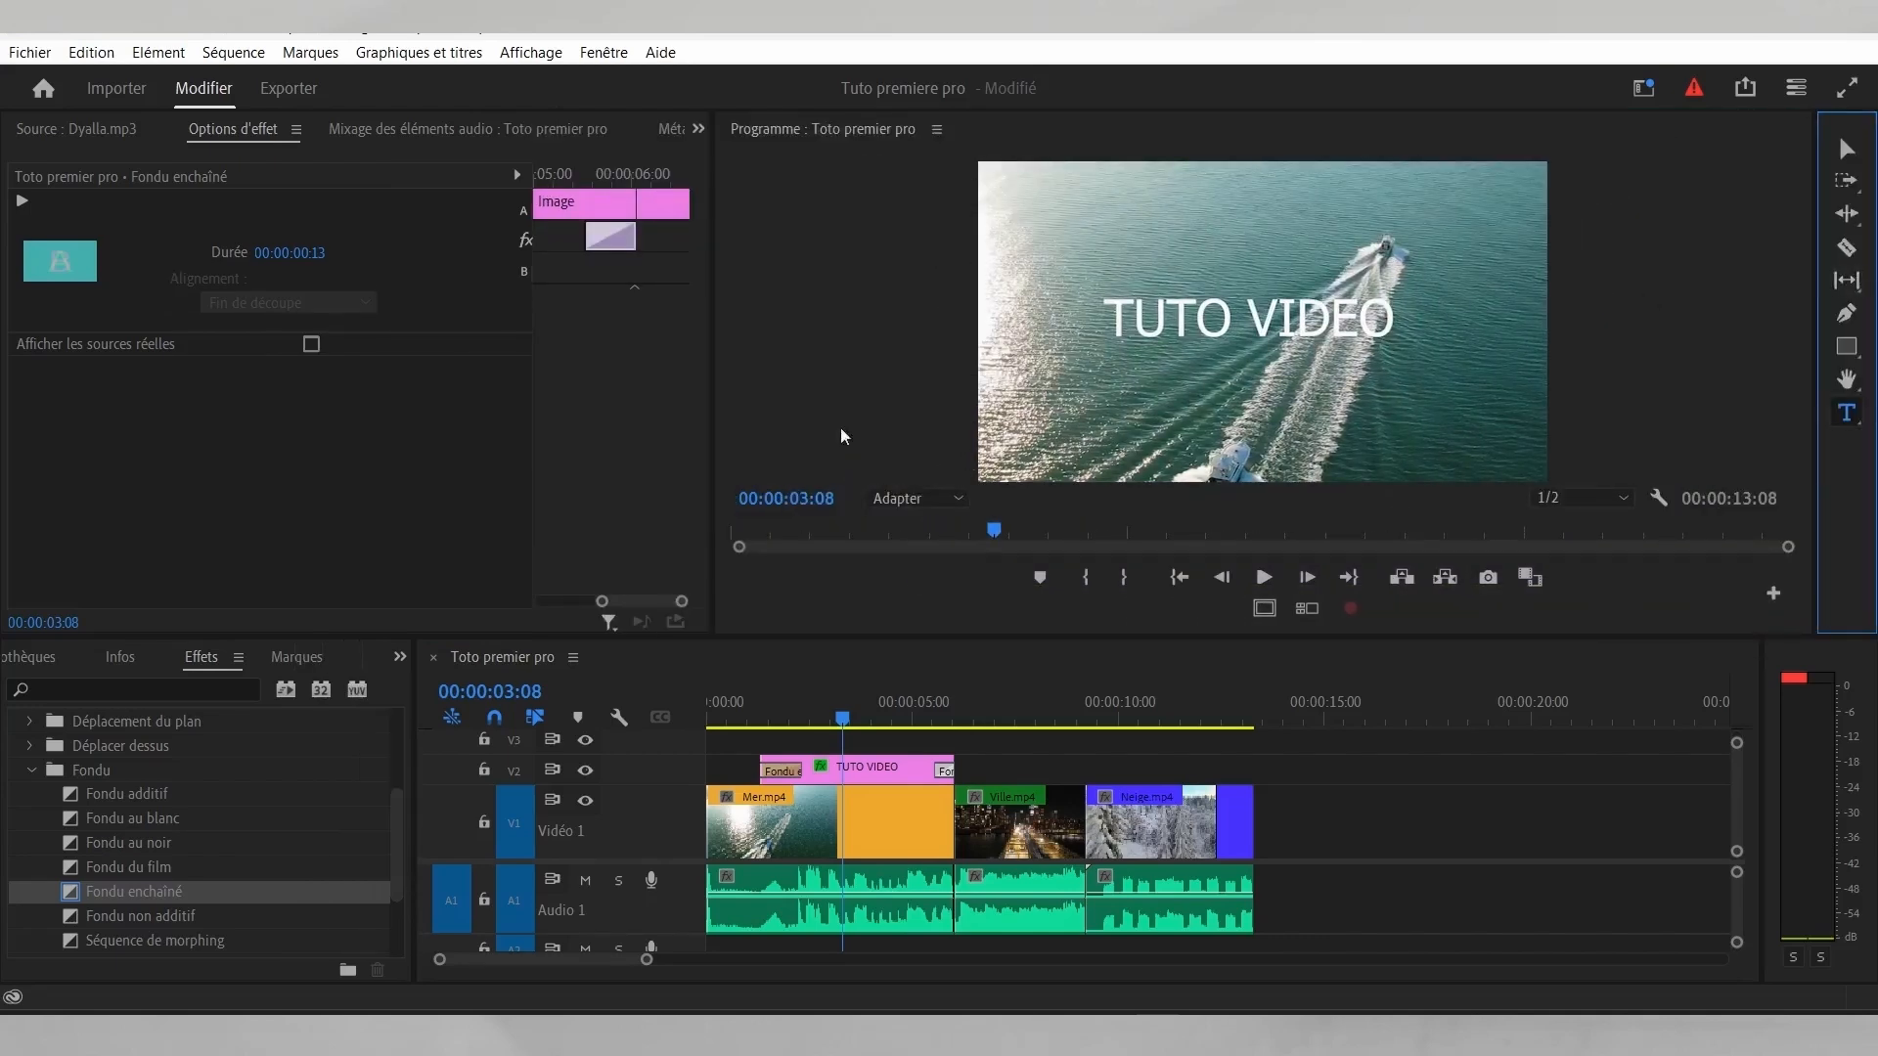
{"action": "left_click", "coordinate": [847, 725]}
{"action": "key", "text": "space"}
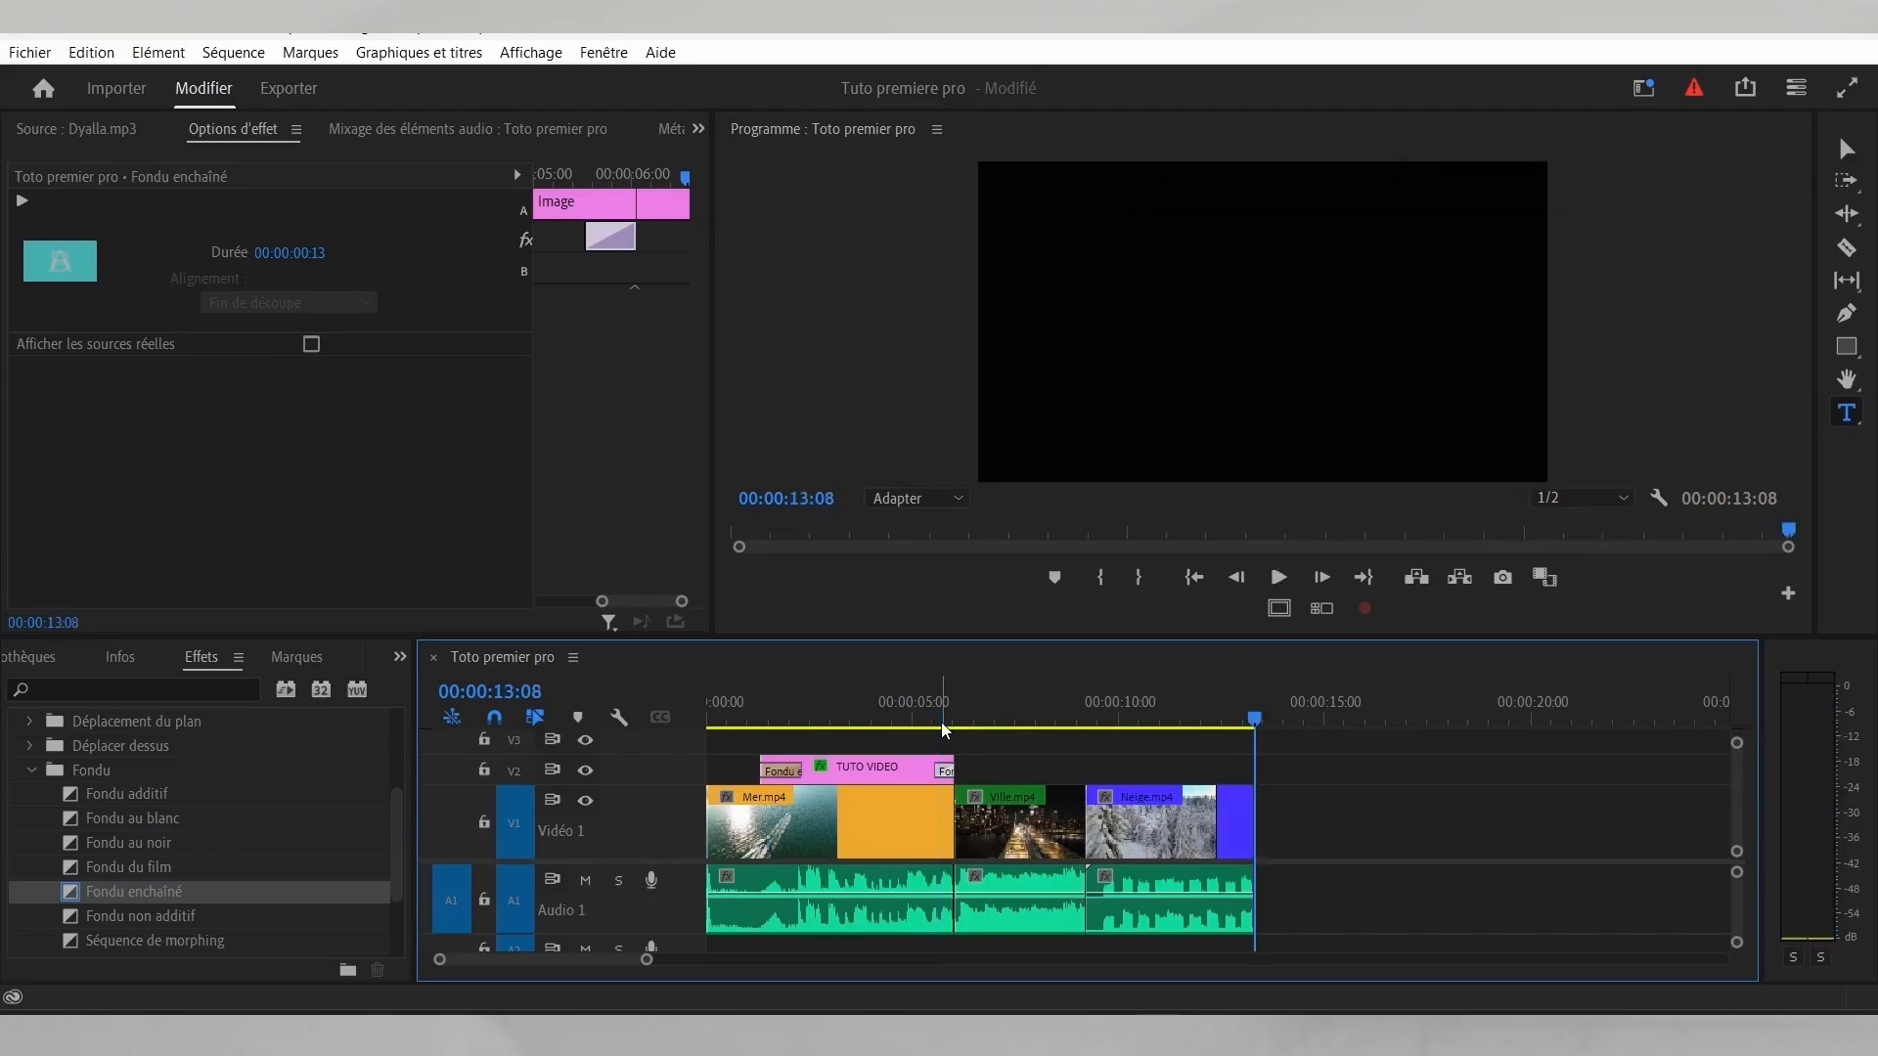
Step: Replay the sequence from 00:00:04:08 and save the project
{"action": "left_click", "coordinate": [887, 719]}
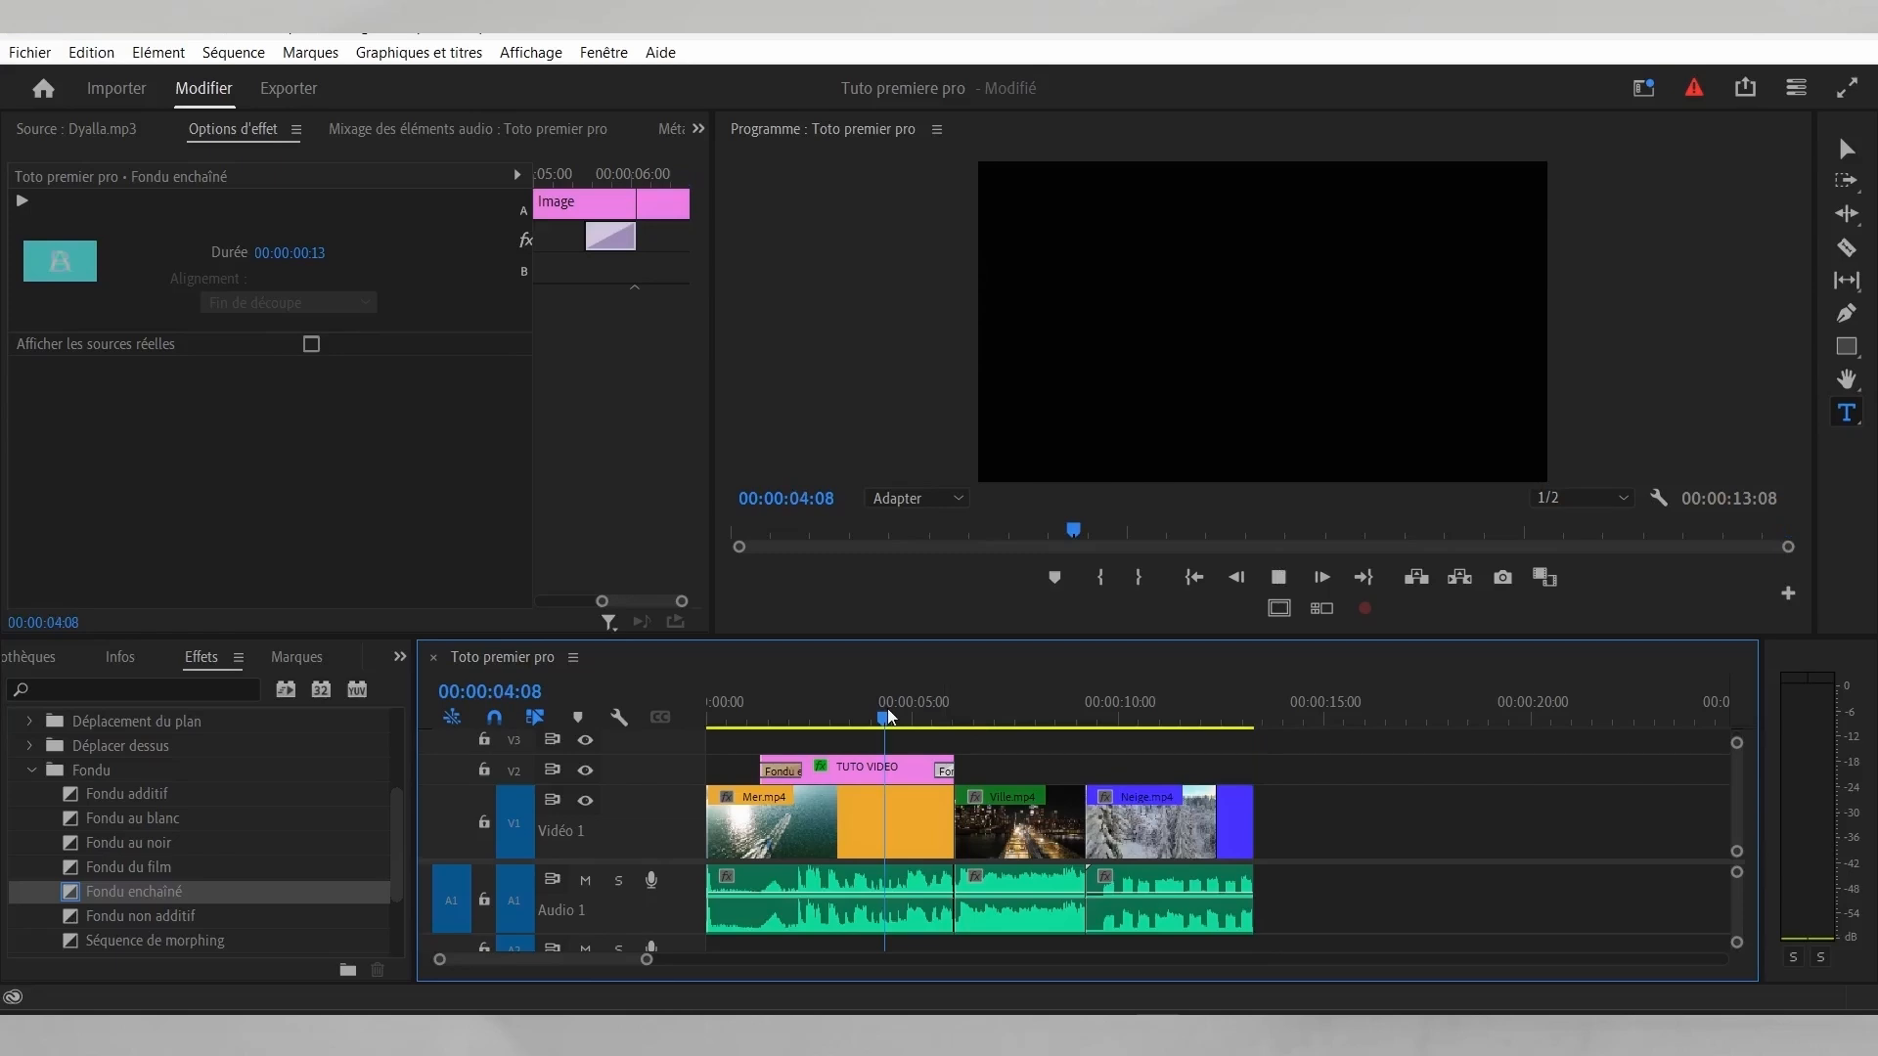
{"action": "key", "text": "space"}
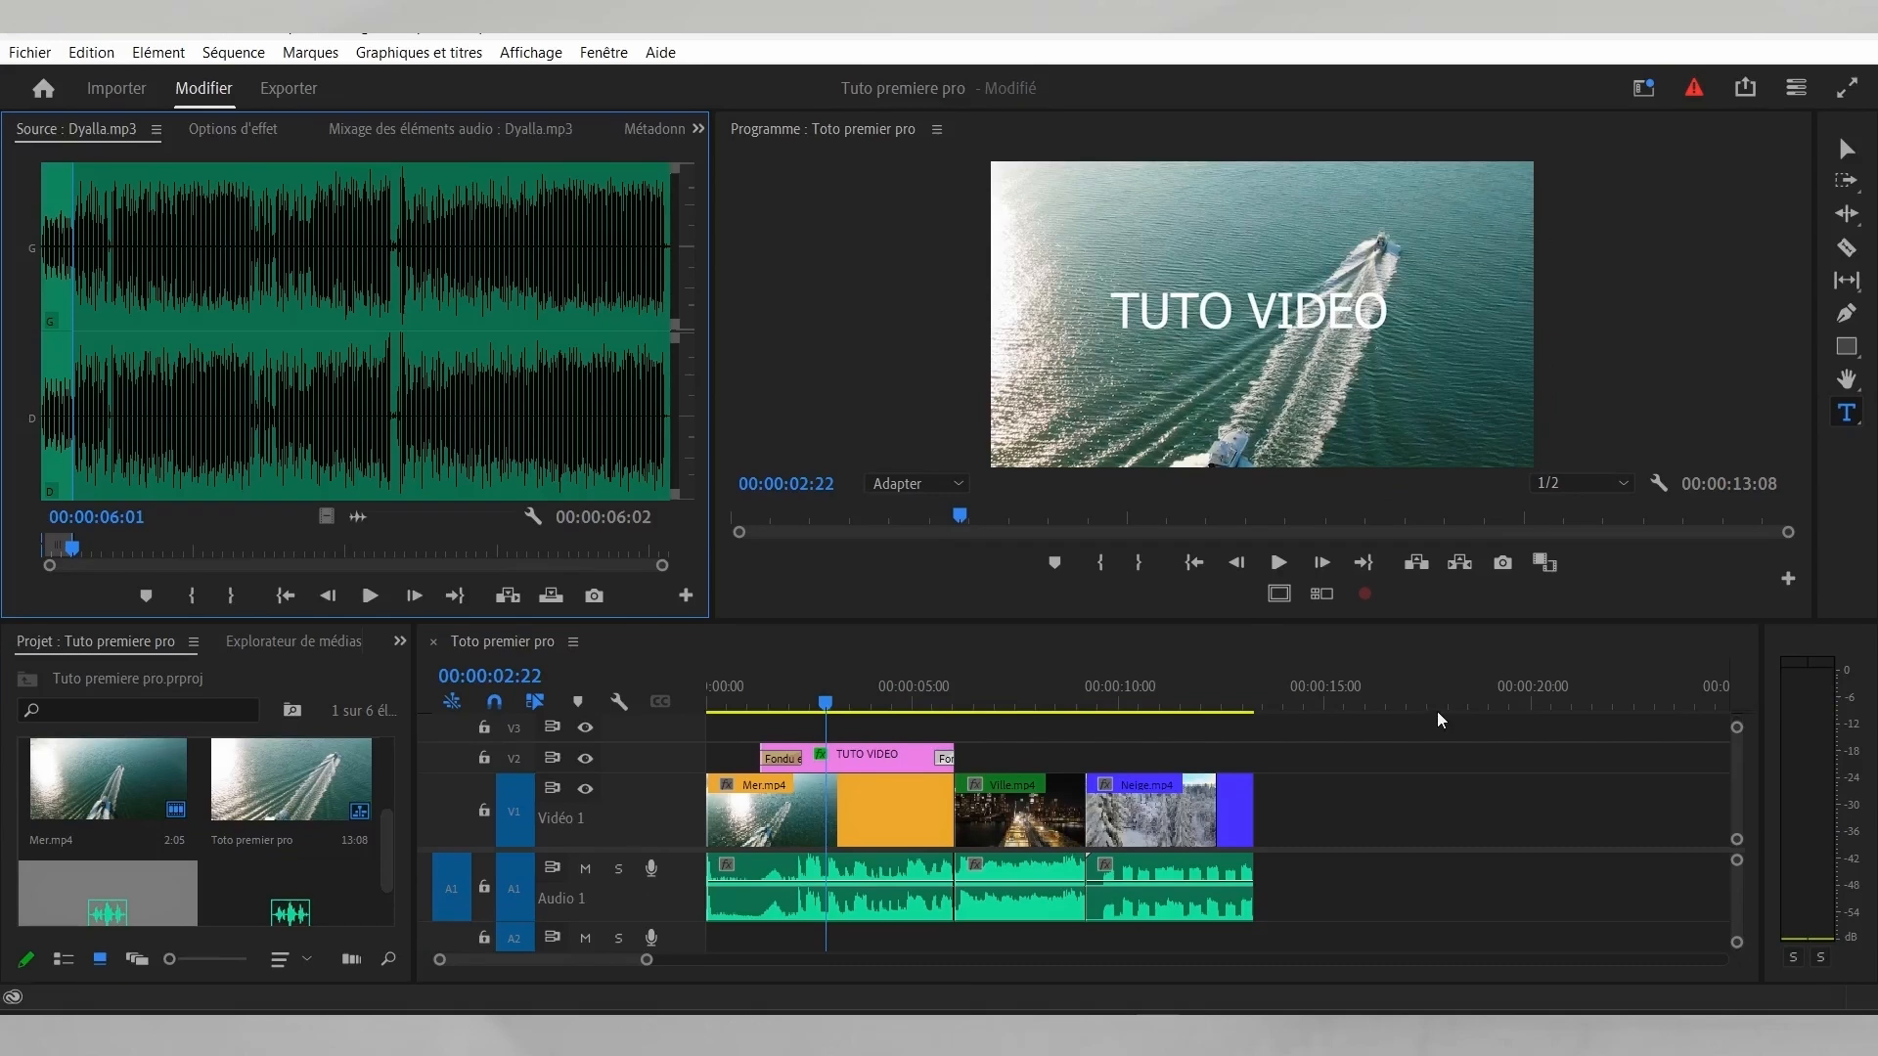
{"action": "key", "text": "ctrl+s"}
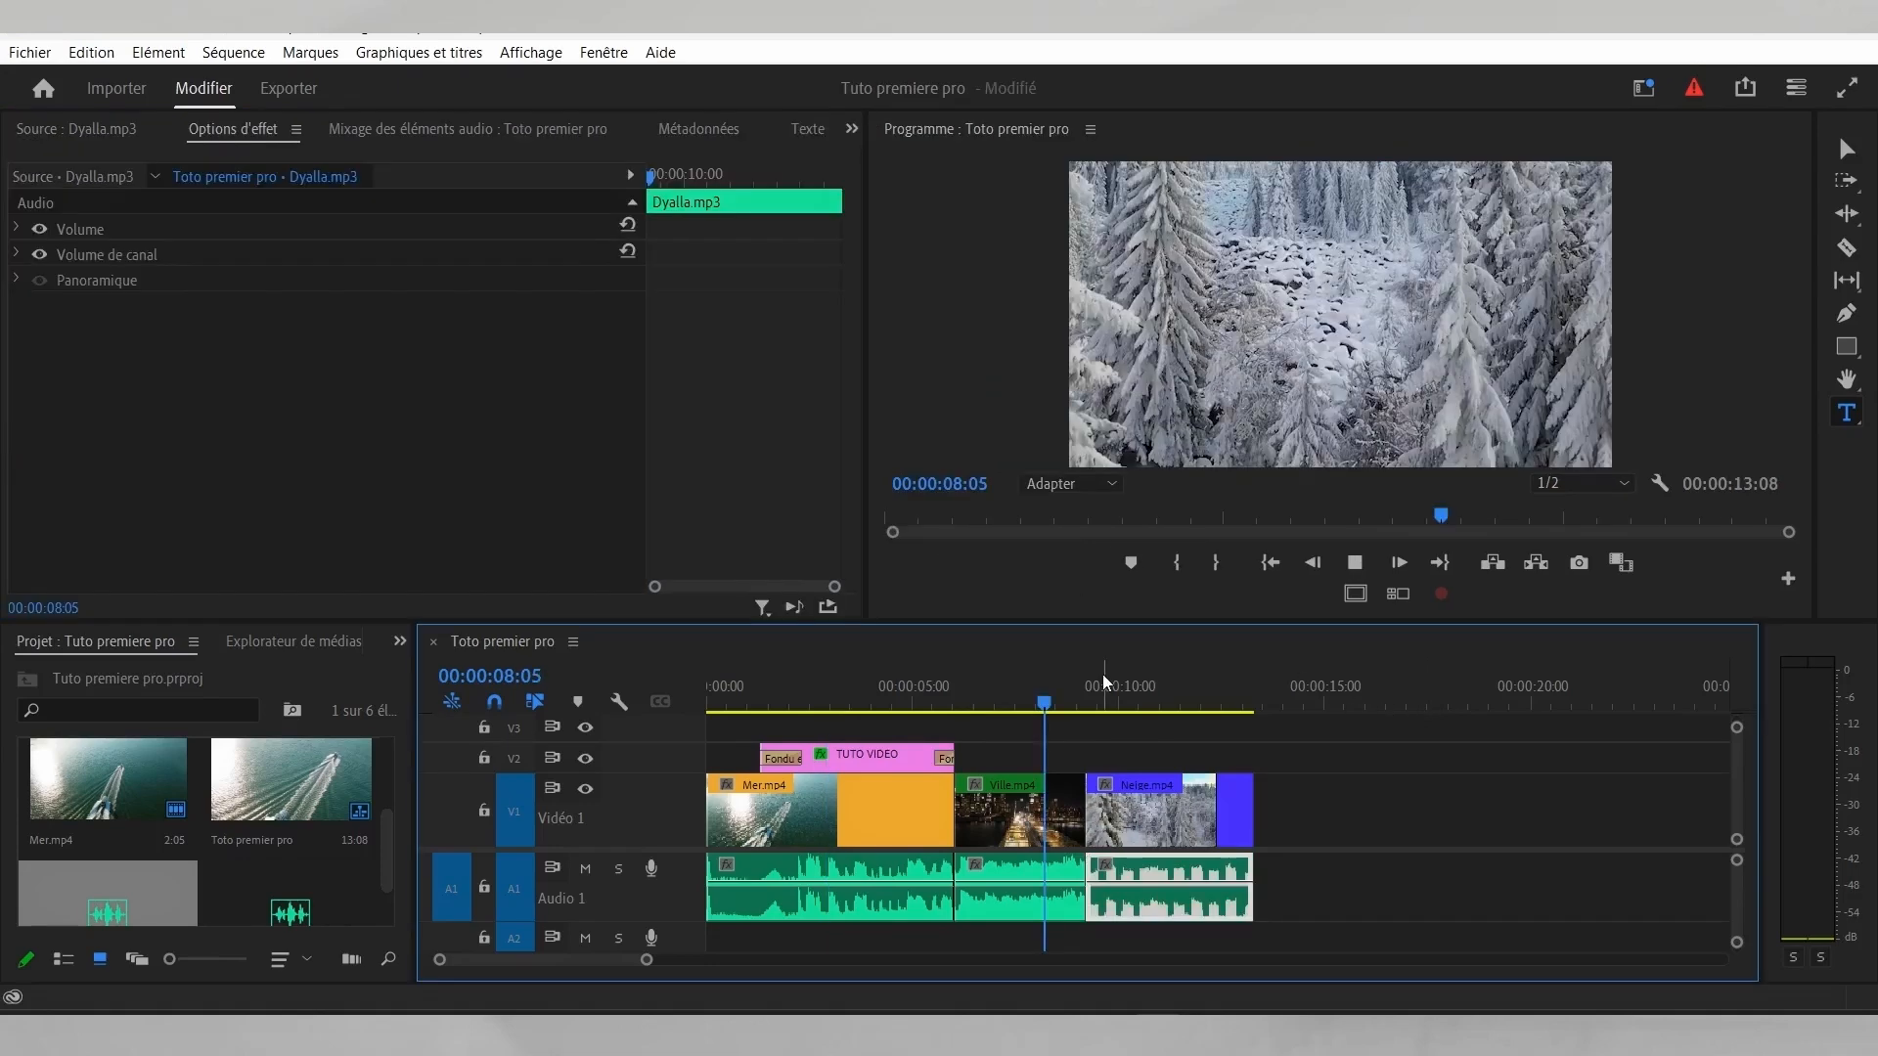
Step: Apply the default audio transition to the end of the last Dyalla.mp3 clip, lengthen it to 00:00:02:02 and play it
{"action": "key", "text": "space"}
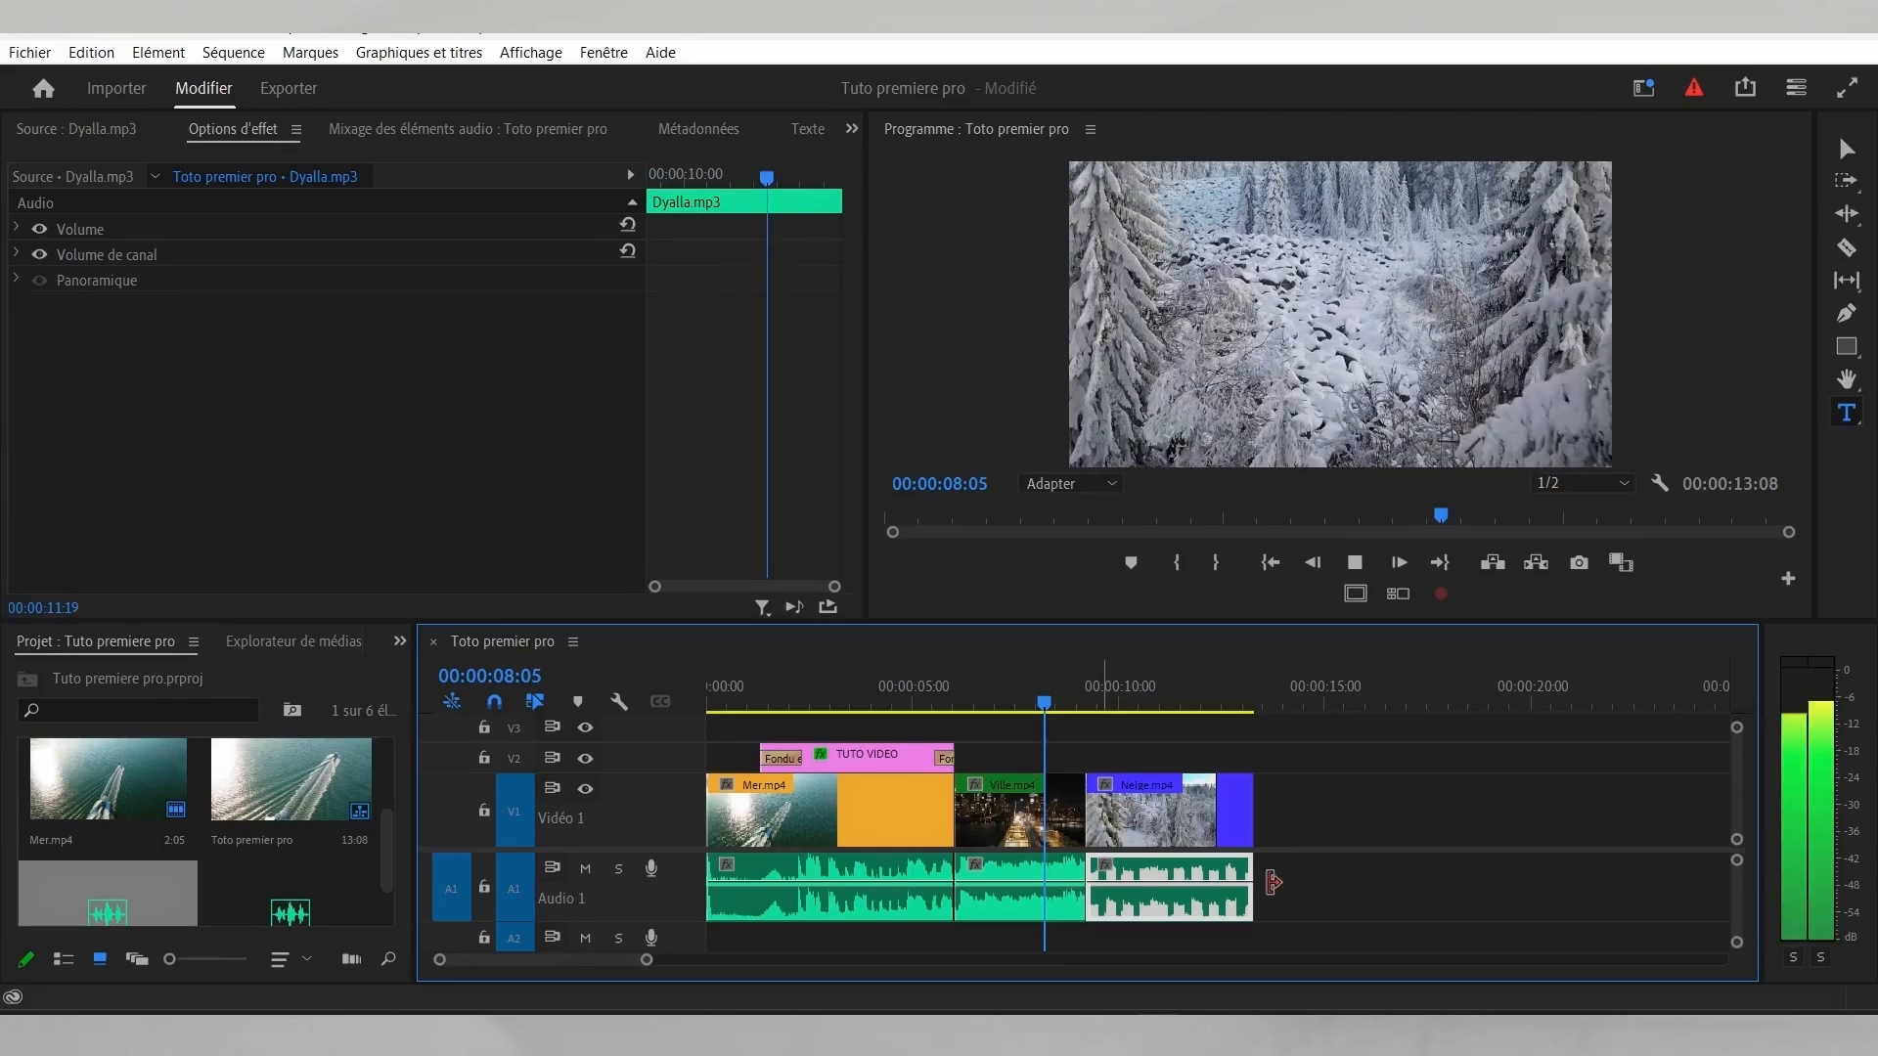
{"action": "left_click", "coordinate": [1241, 717]}
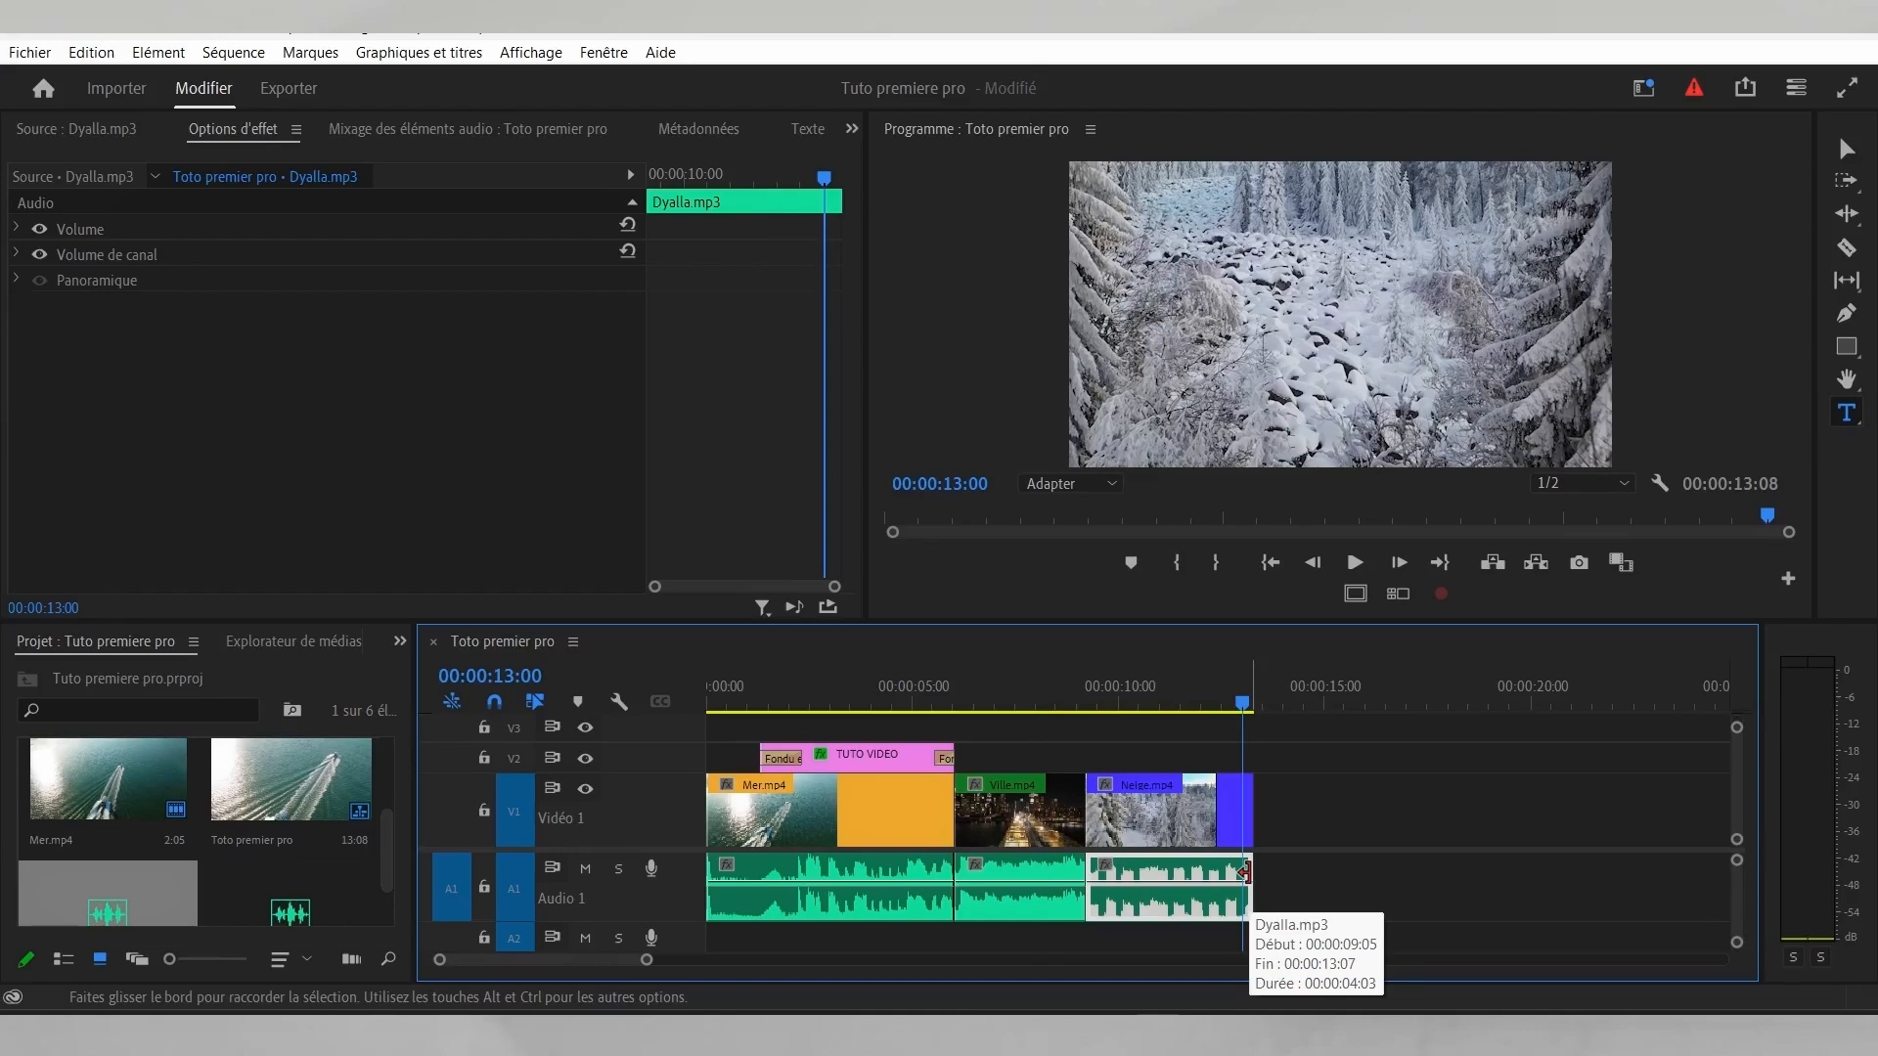
{"action": "right_click", "coordinate": [1245, 873]}
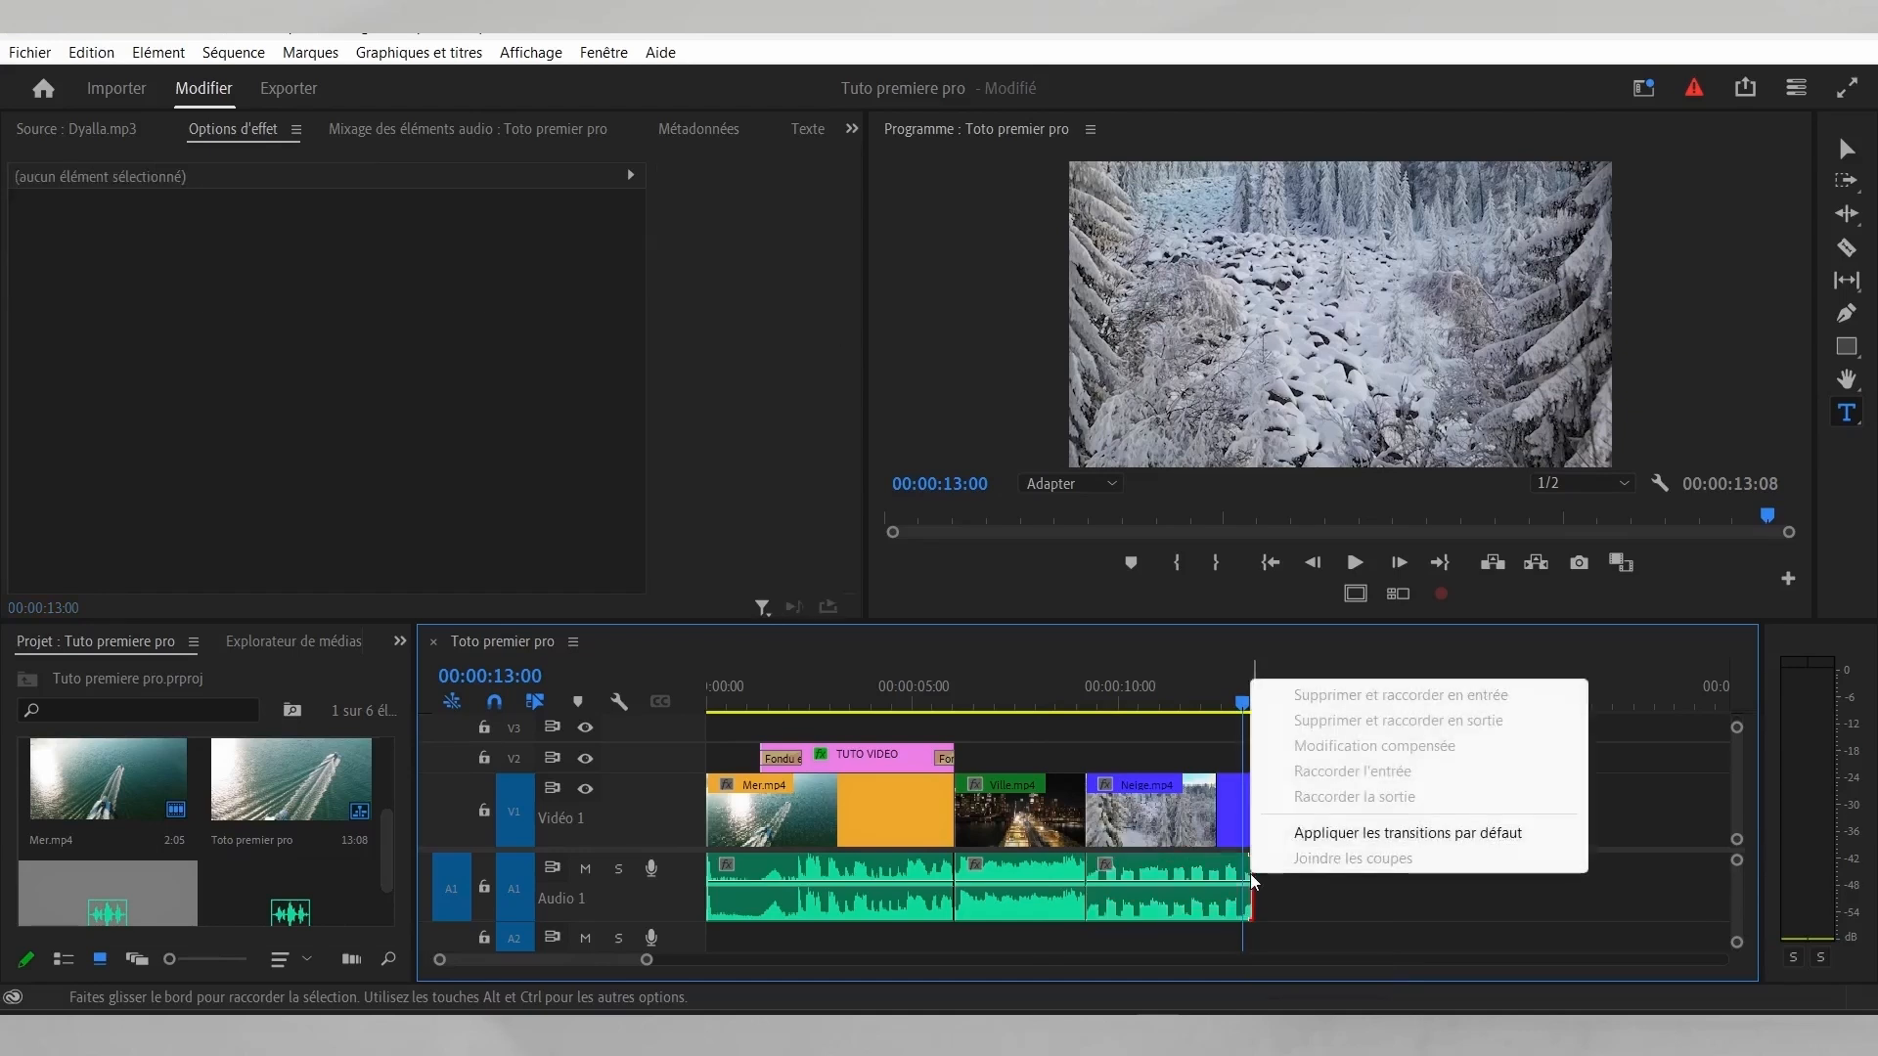
{"action": "left_click", "coordinate": [1347, 839]}
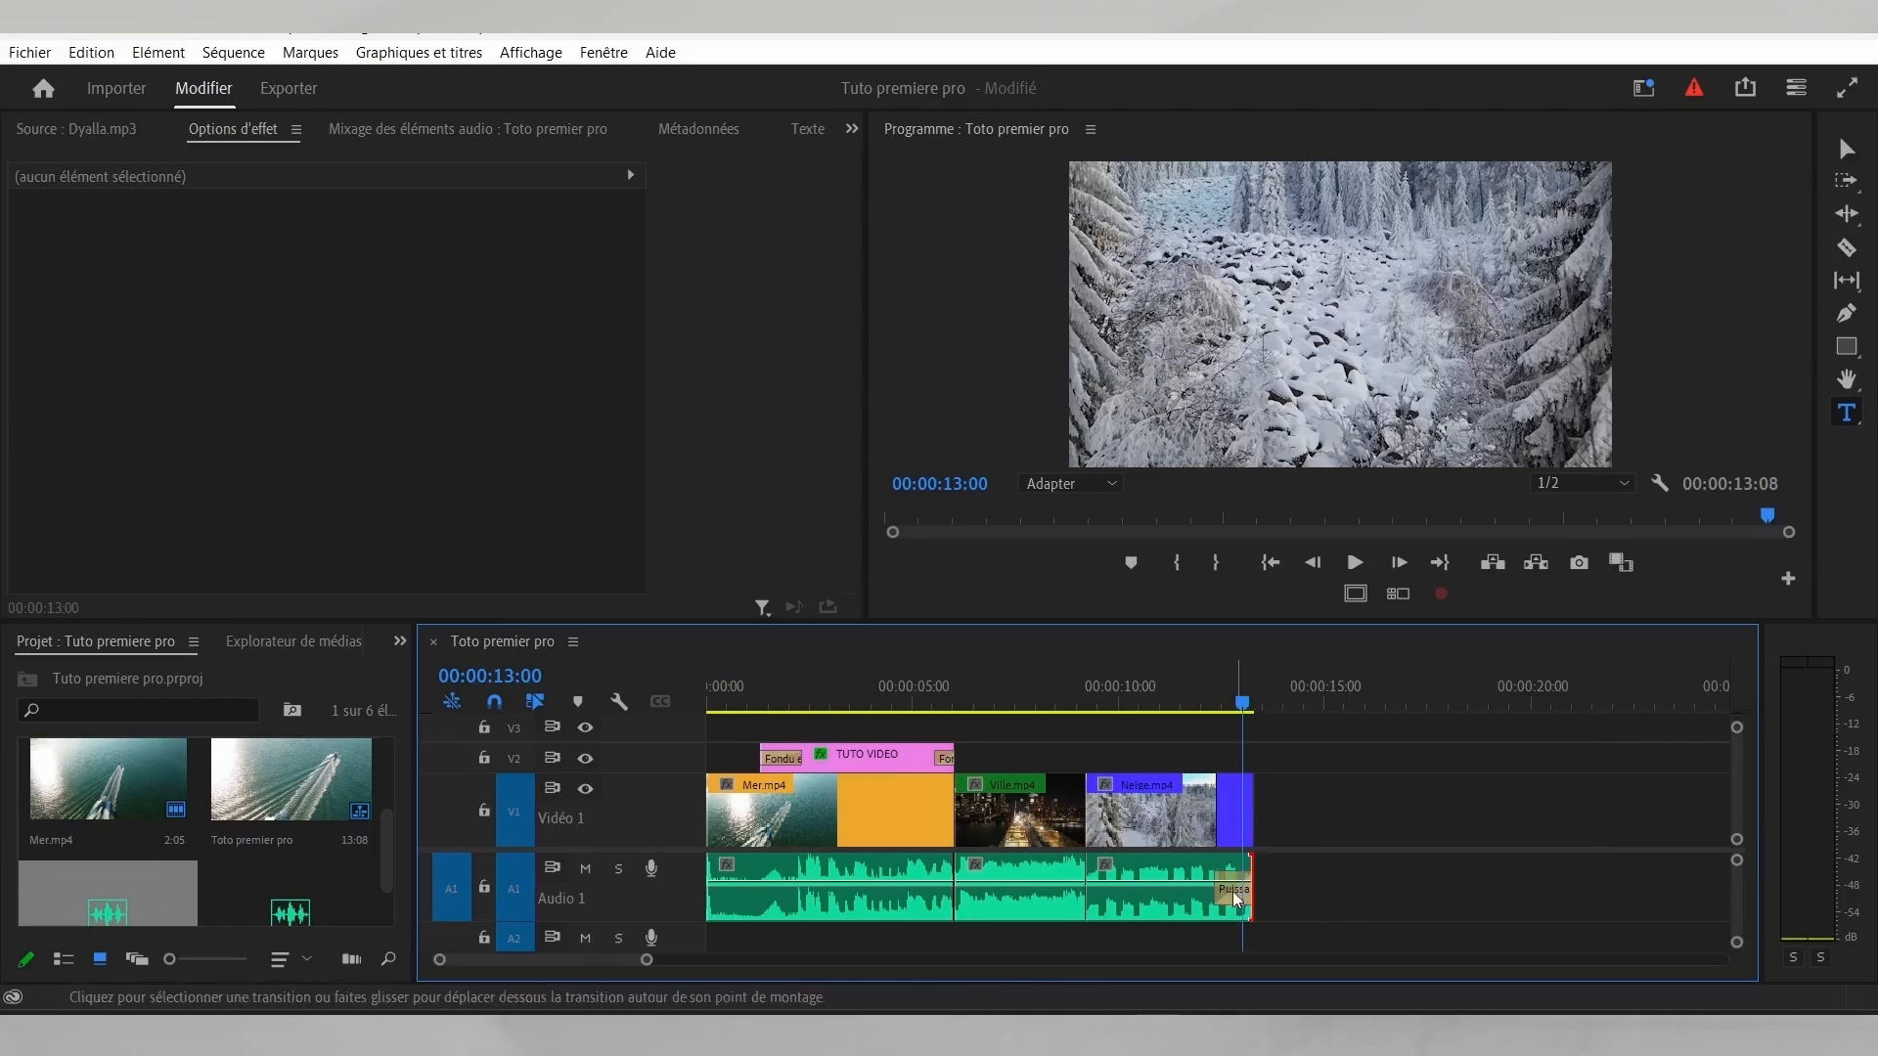
{"action": "left_click_drag", "start_coordinate": [1232, 892], "coordinate": [1185, 895]}
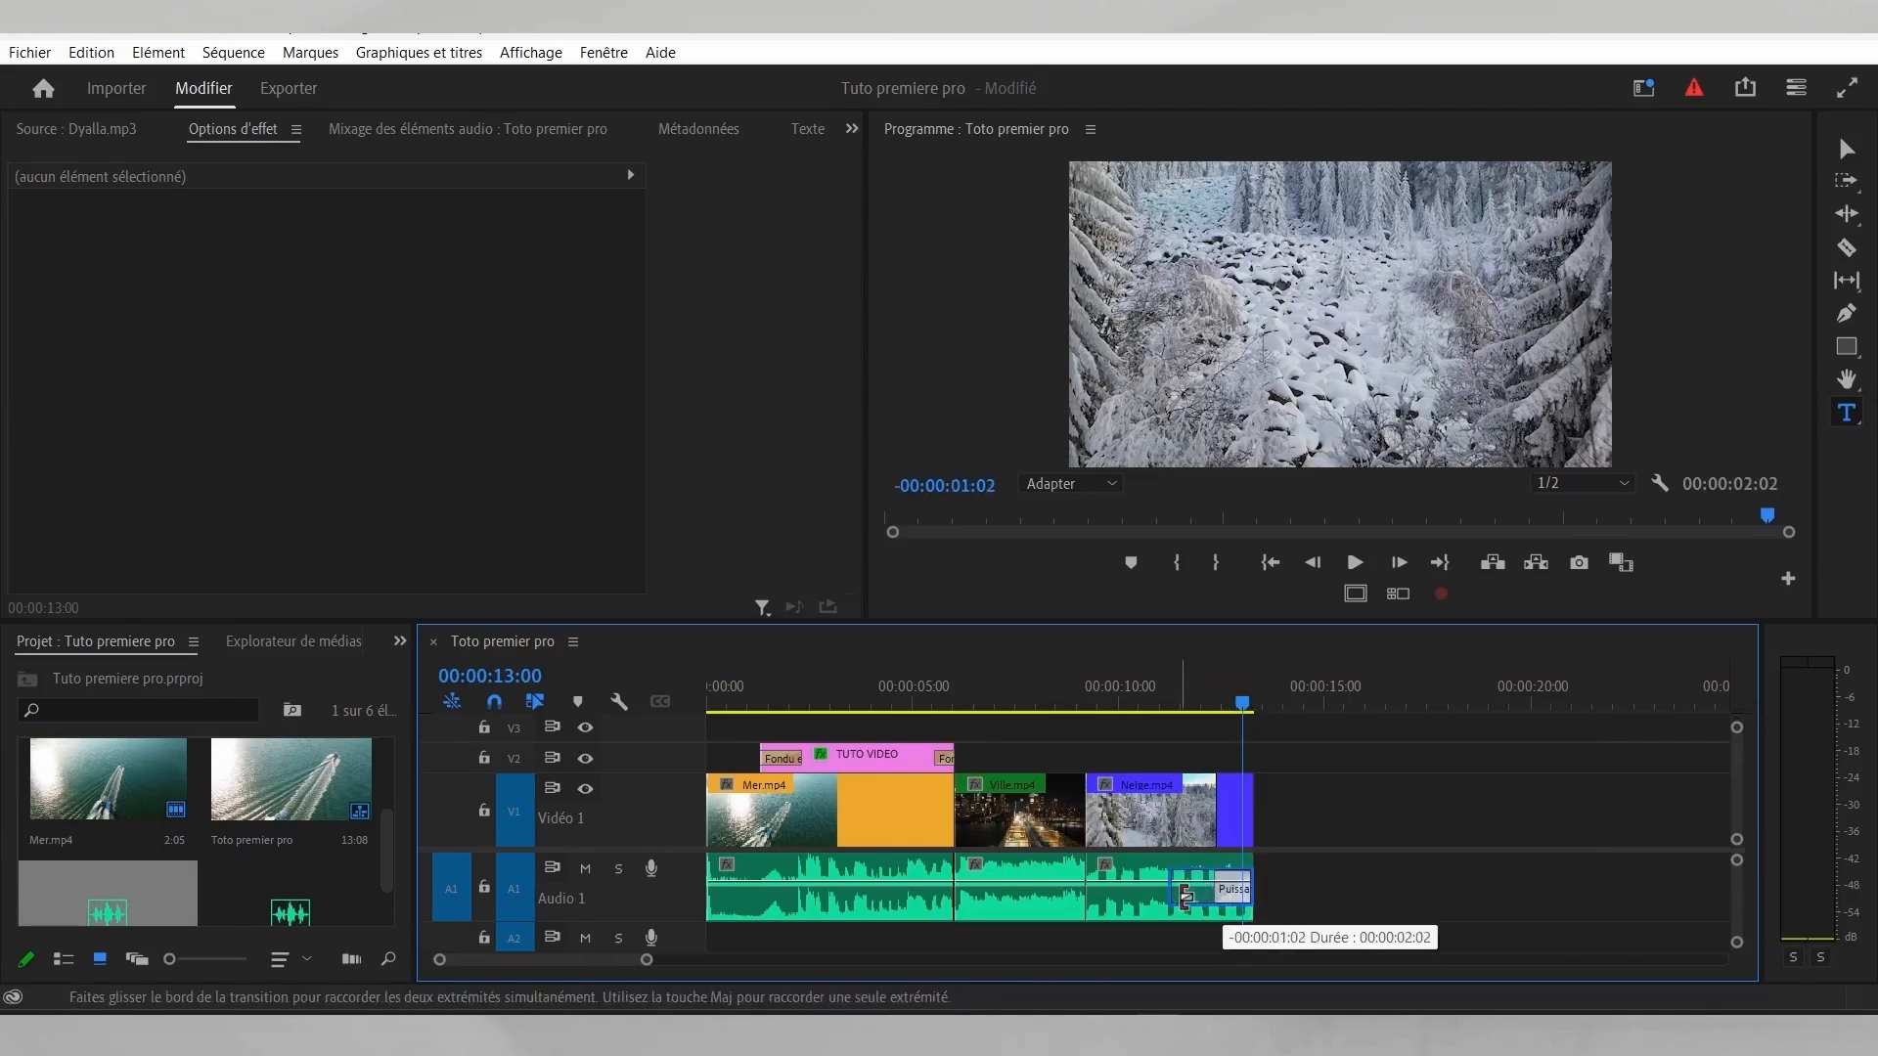
{"action": "left_click", "coordinate": [1135, 692]}
{"action": "key", "text": "space"}
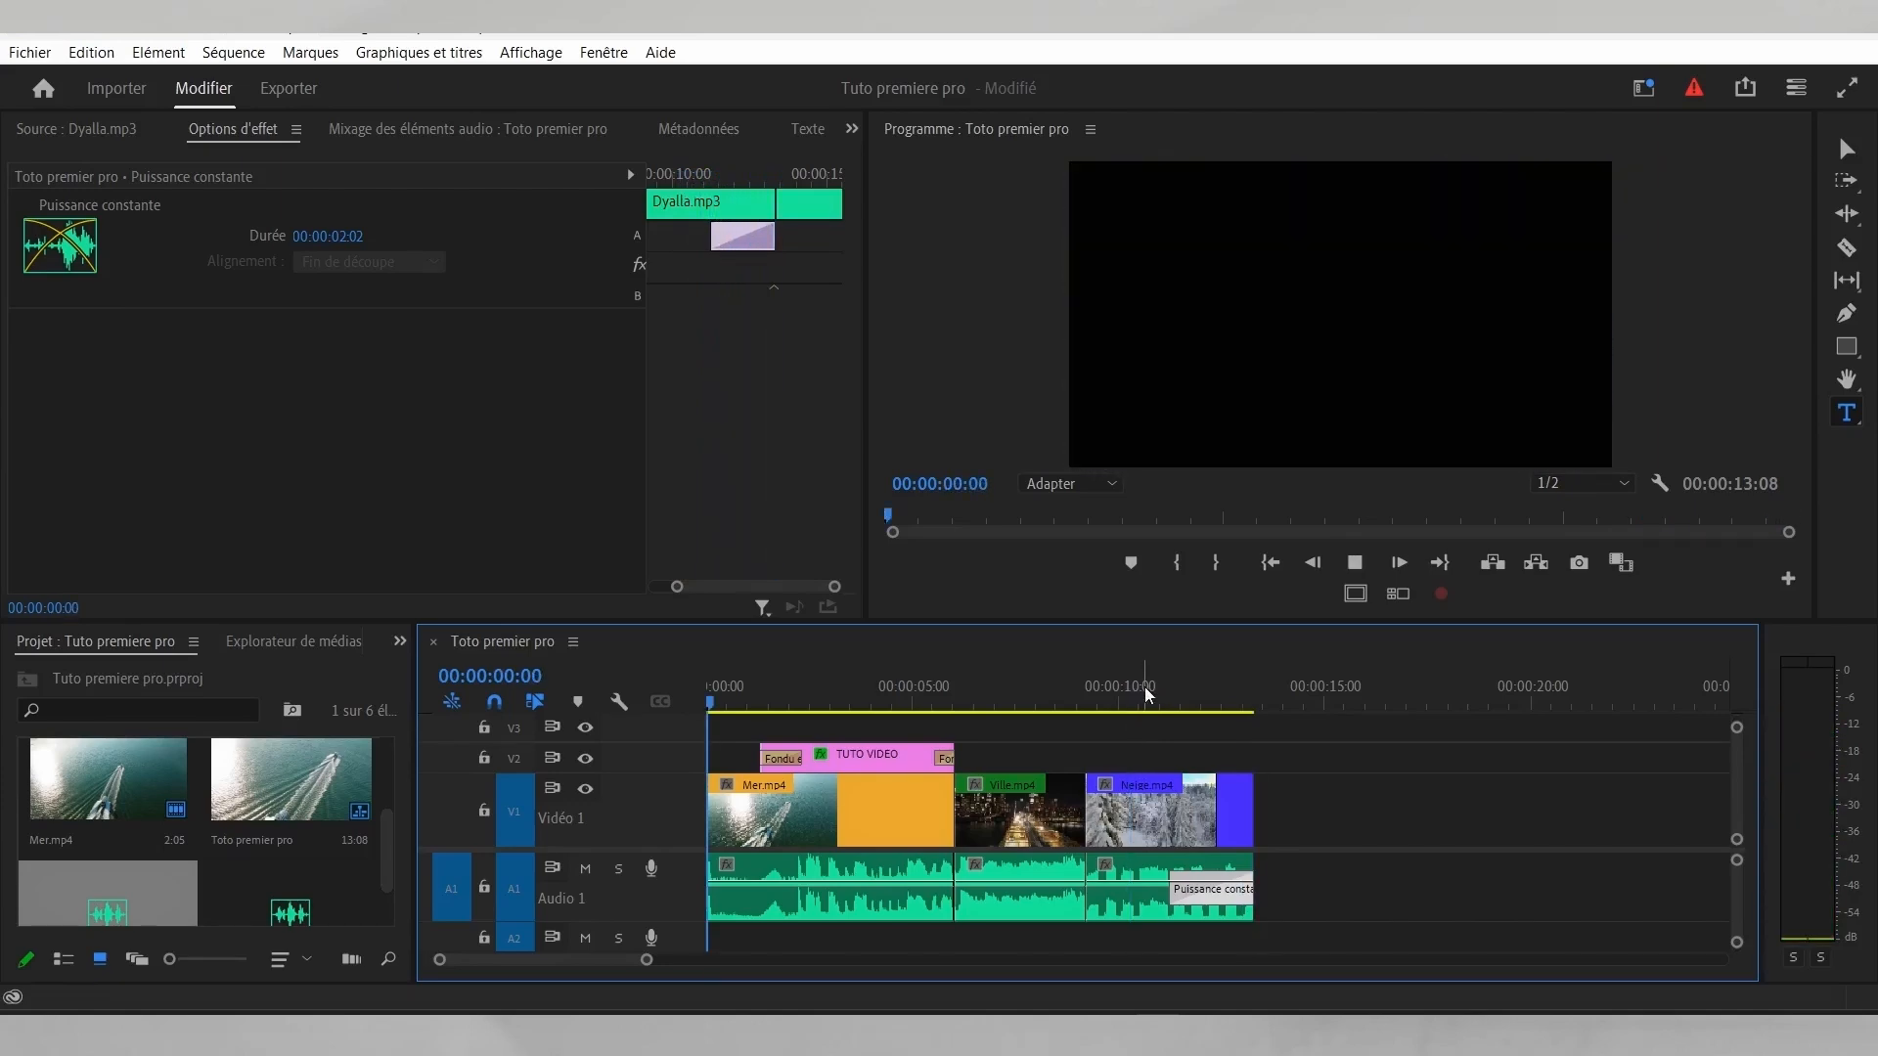
Step: Lower the volume of the Dyalla.mp3 clip under Ville.mp4 to -2,4 dB in the audio clip mixer
{"action": "left_click_drag", "start_coordinate": [1144, 695], "coordinate": [1018, 711]}
{"action": "left_click", "coordinate": [1025, 872]}
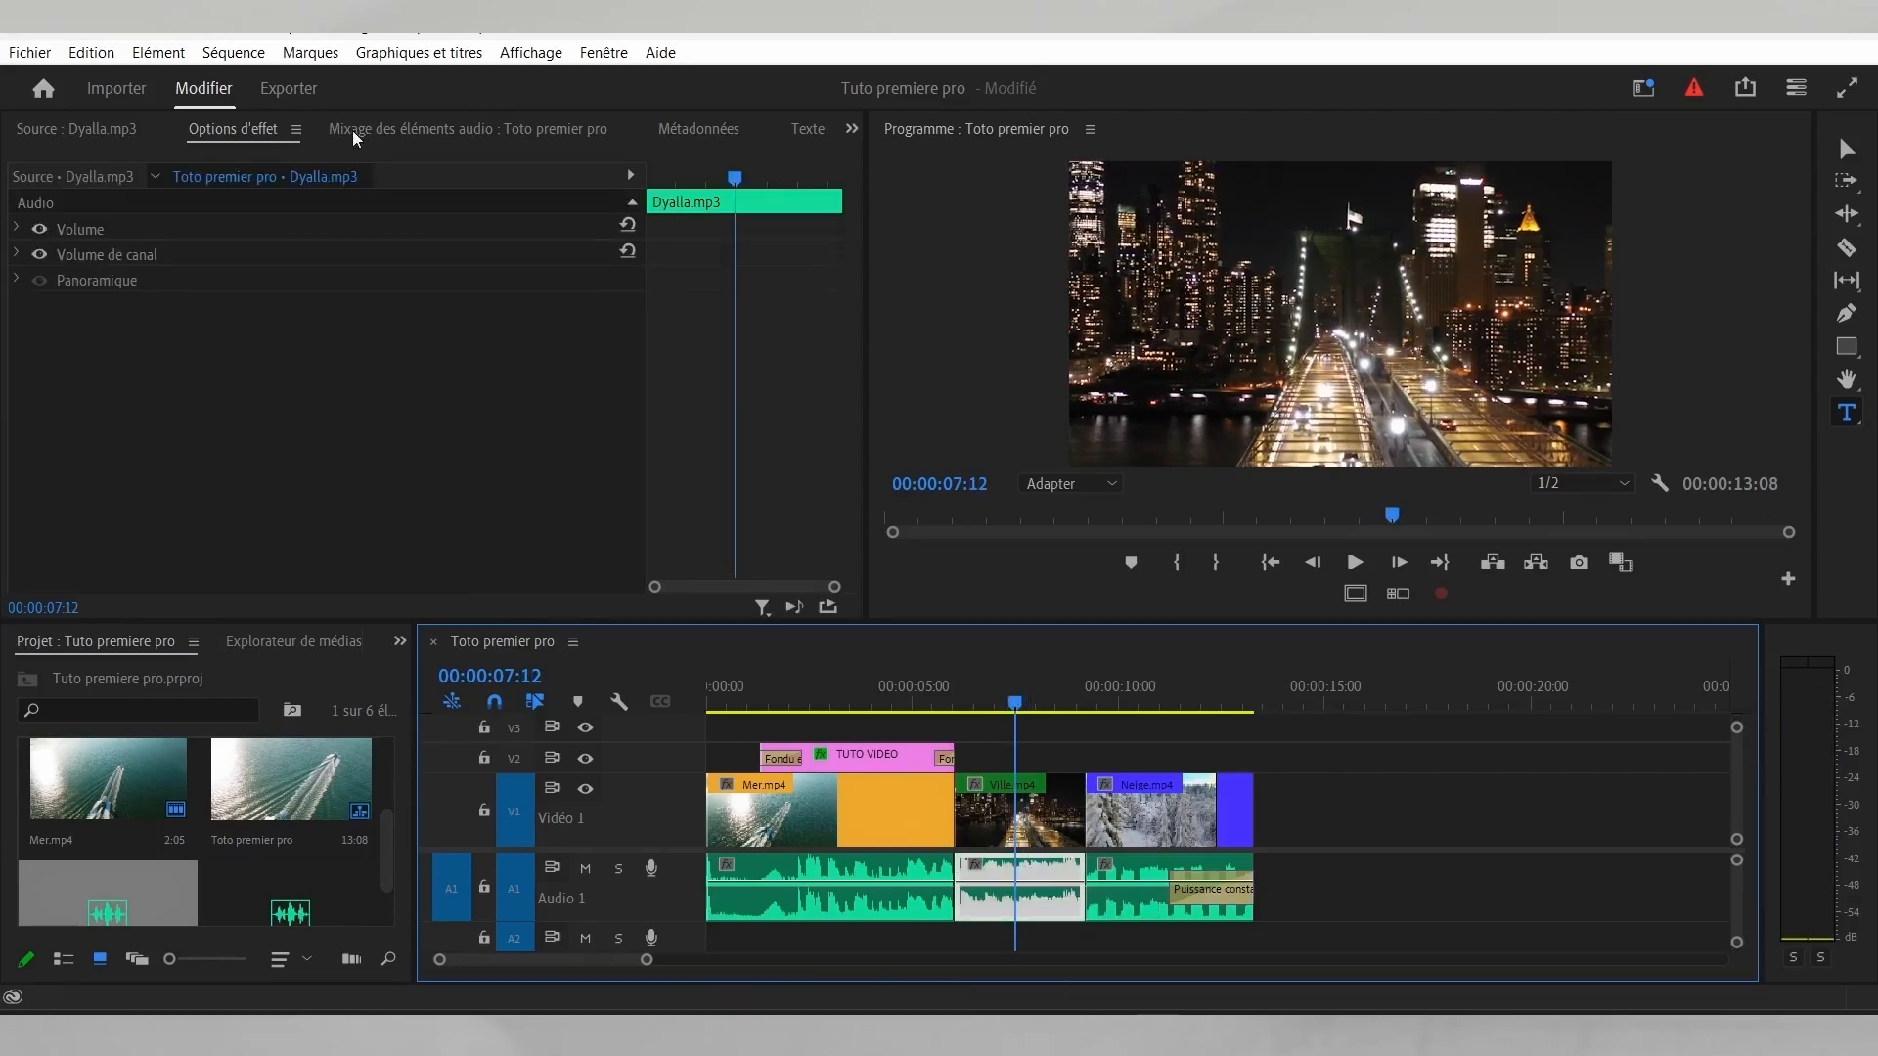
{"action": "left_click", "coordinate": [433, 131]}
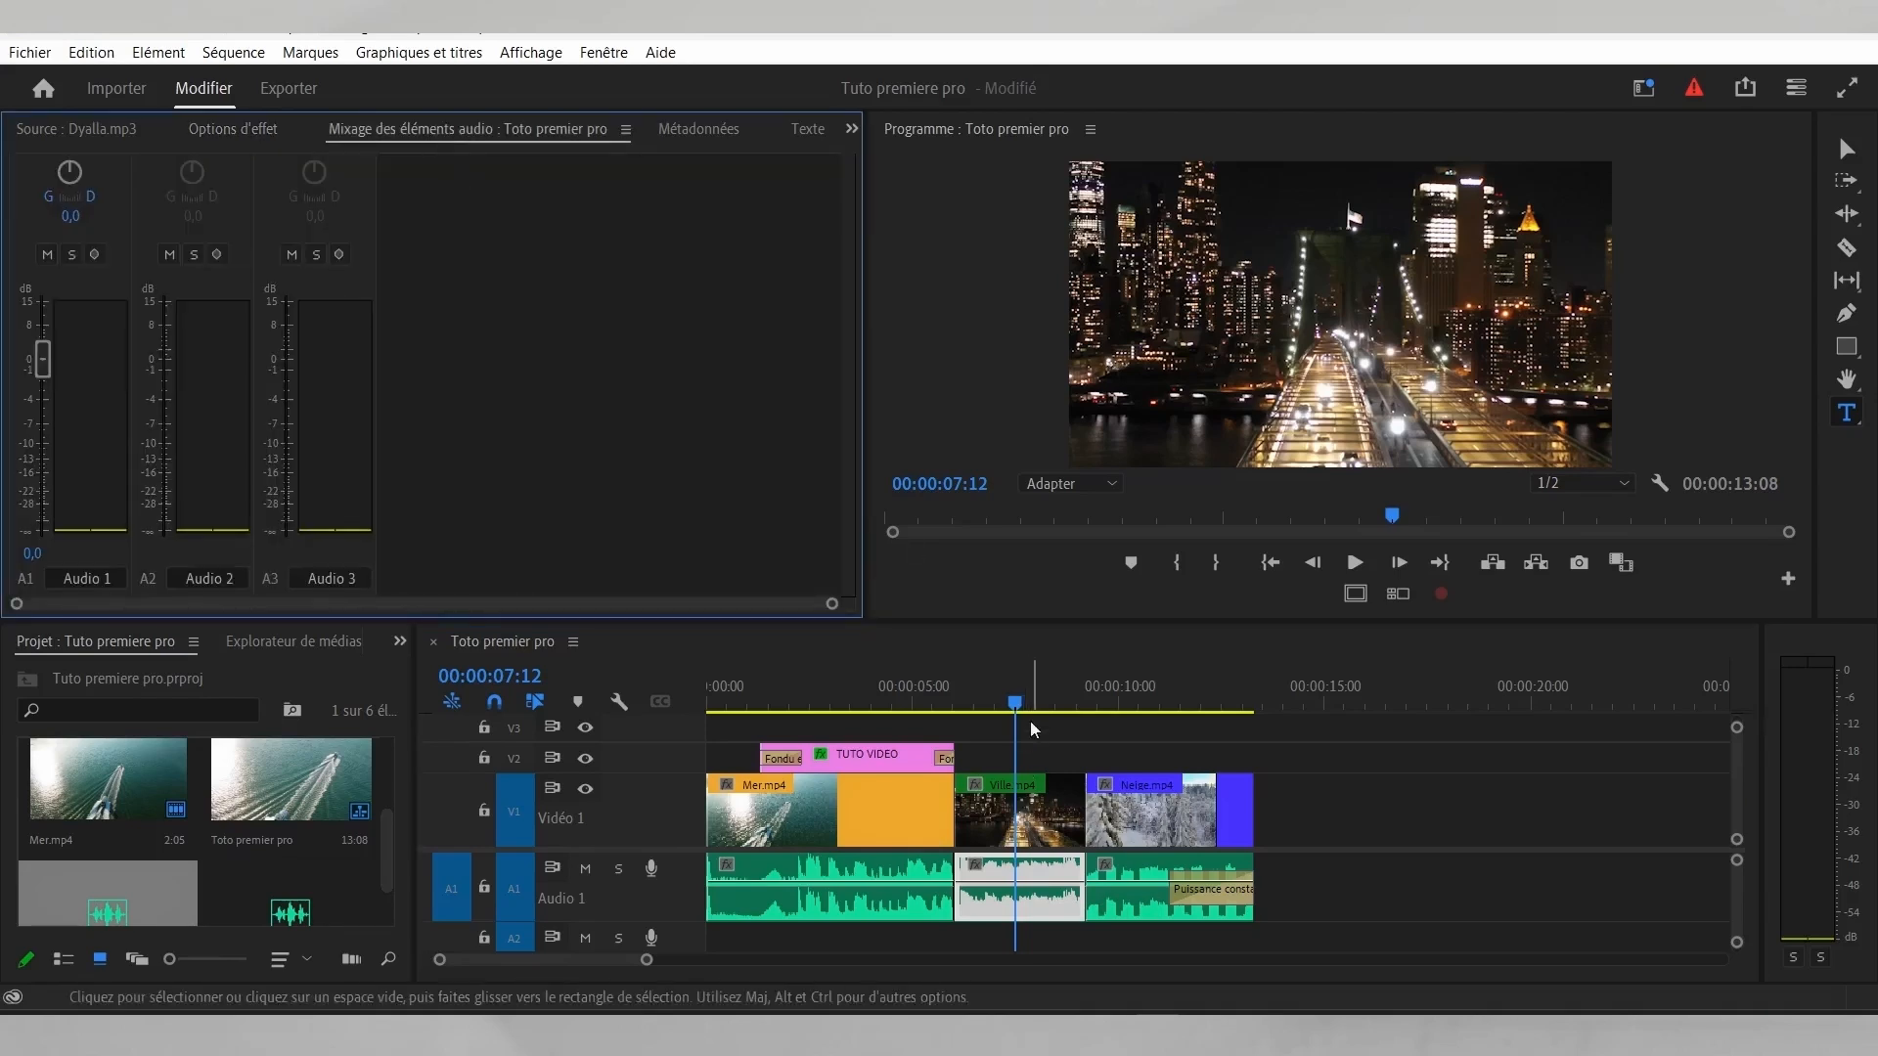
{"action": "left_click_drag", "start_coordinate": [1023, 702], "coordinate": [957, 712]}
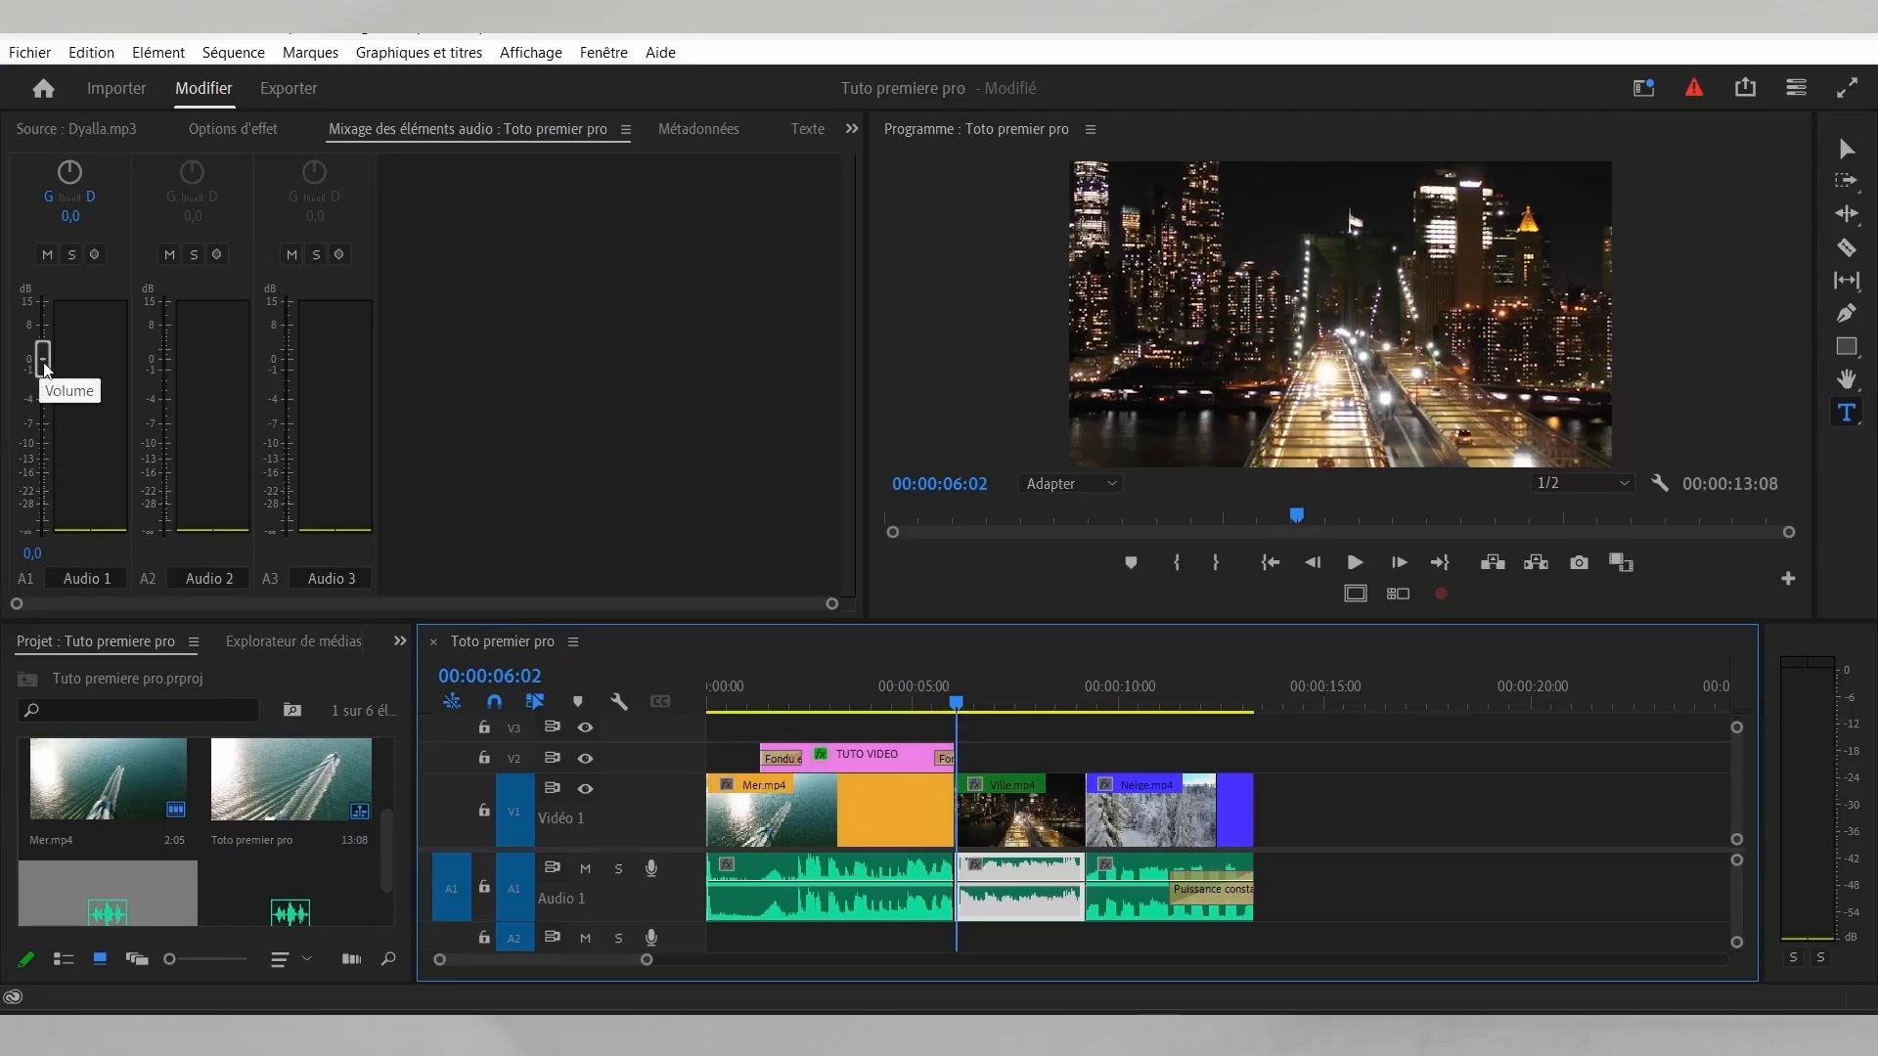
{"action": "left_click_drag", "start_coordinate": [44, 368], "coordinate": [47, 394]}
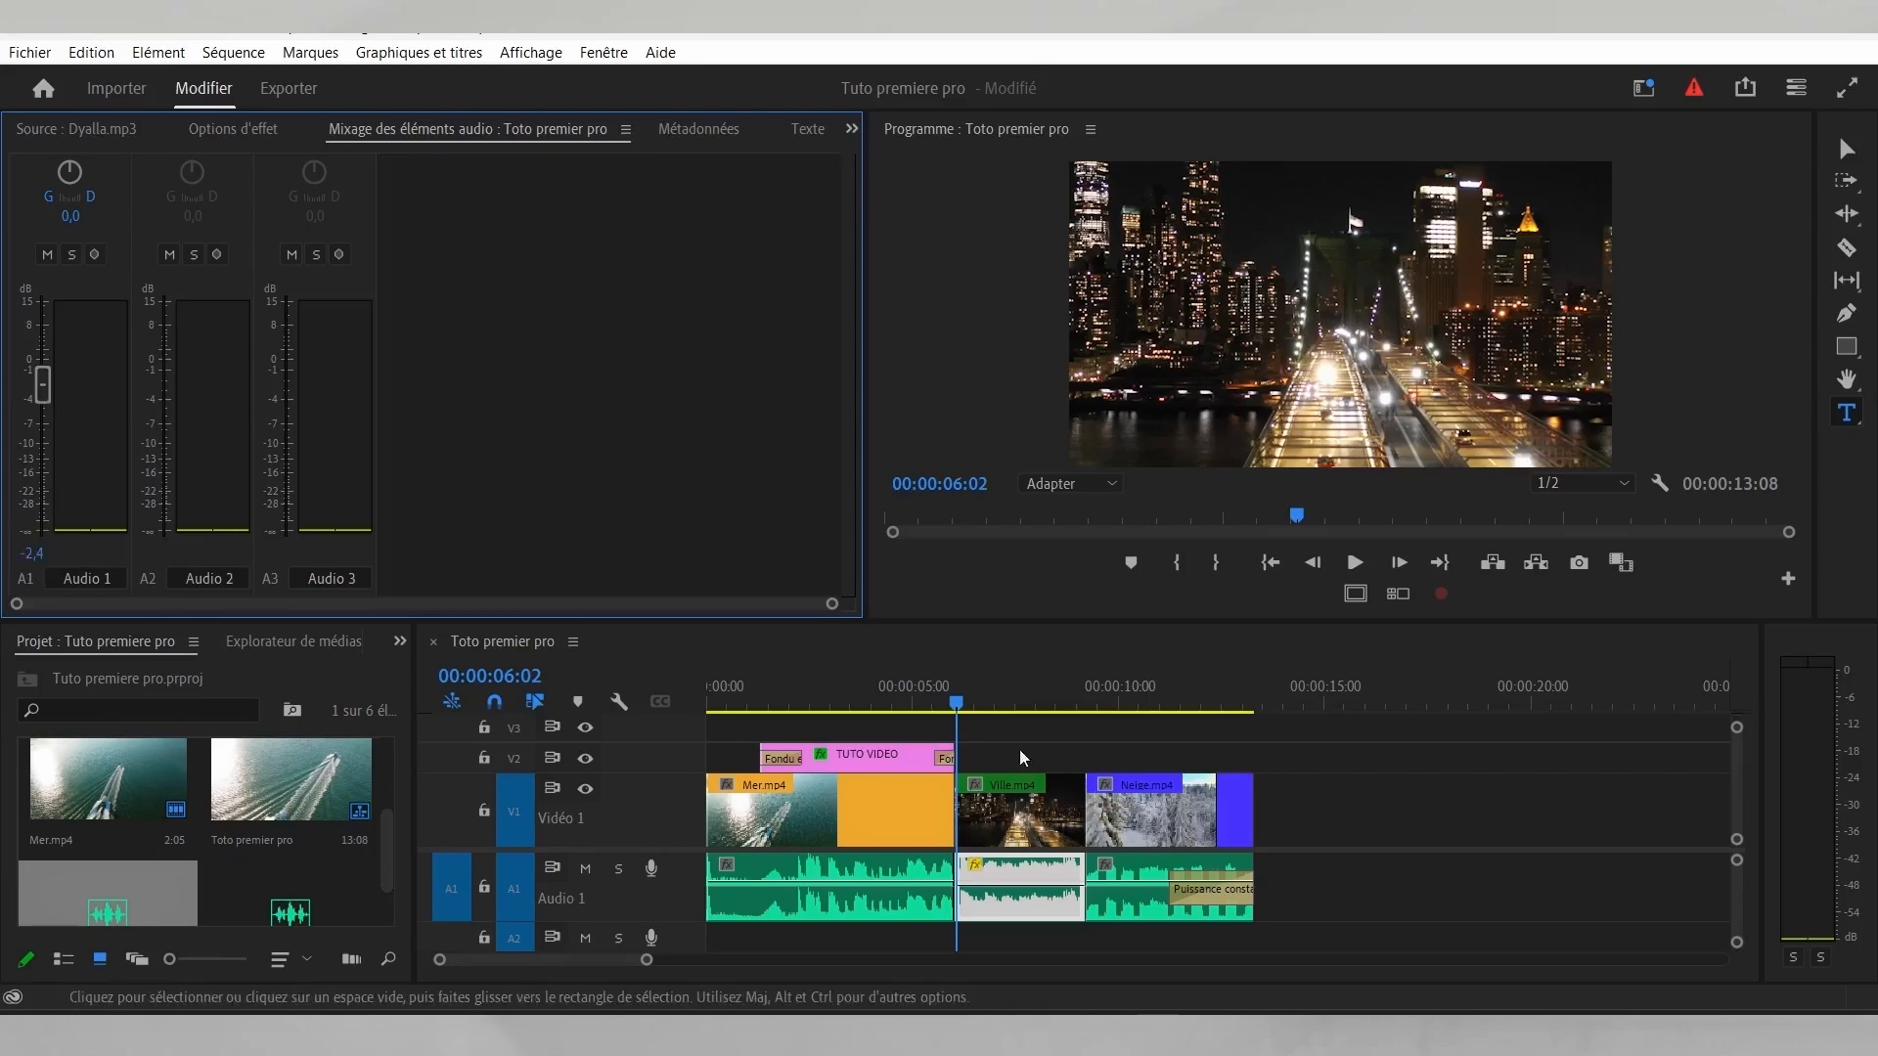
Step: Play the sequence from 00:00:05:13 to hear the volume change, and save the project
{"action": "left_click_drag", "start_coordinate": [955, 714], "coordinate": [934, 710]}
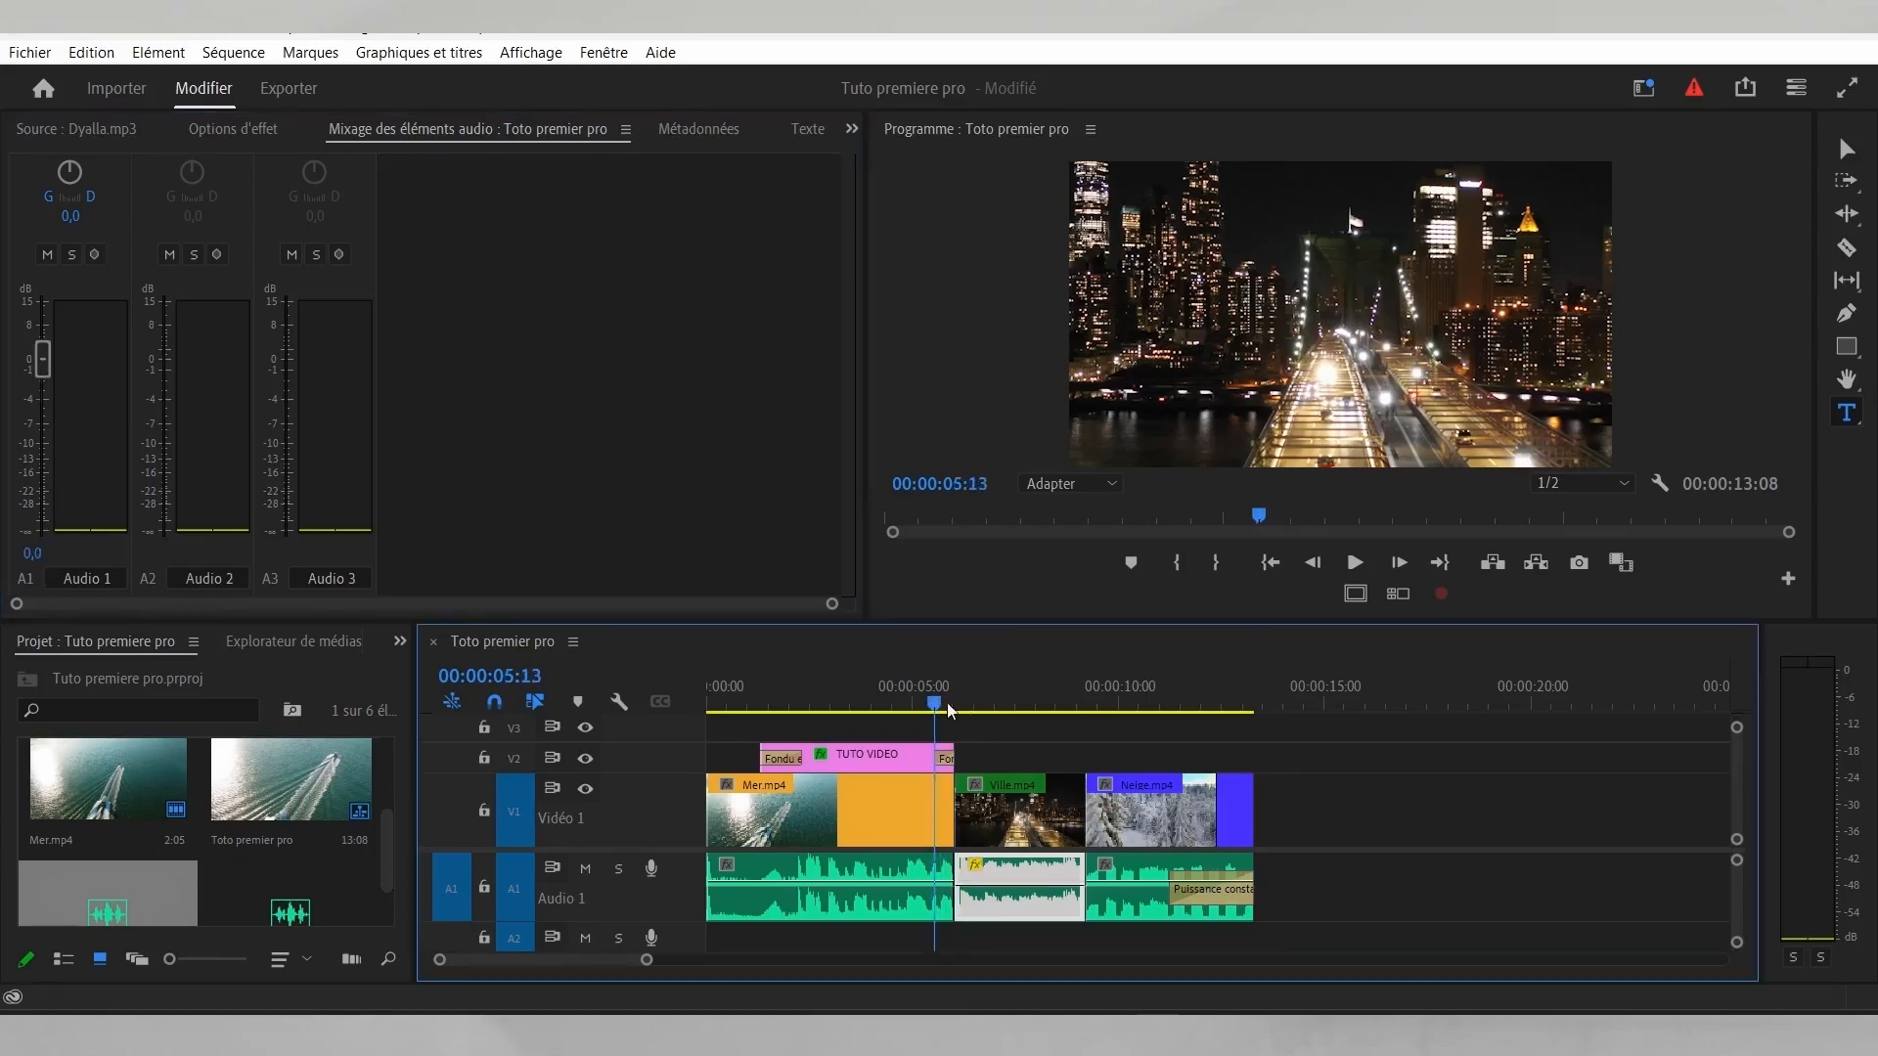
{"action": "key", "text": "space"}
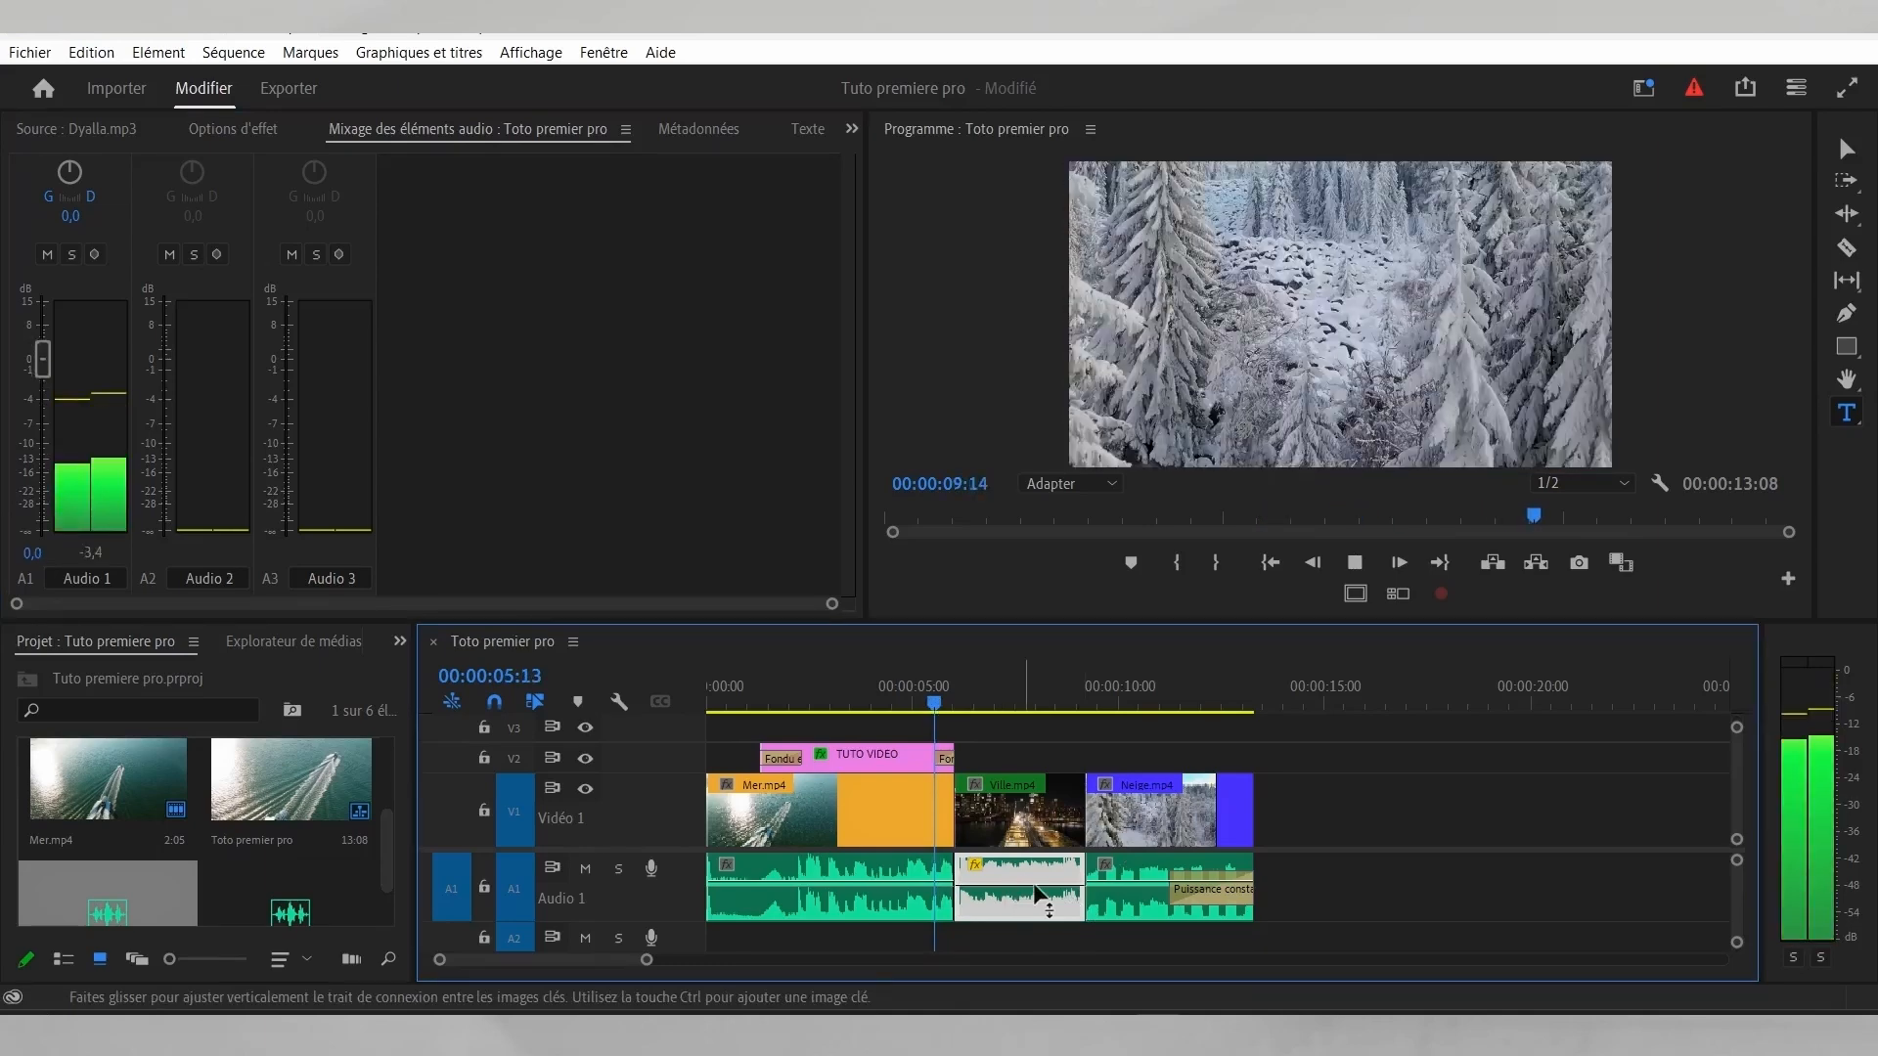
{"action": "key", "text": "ctrl+s"}
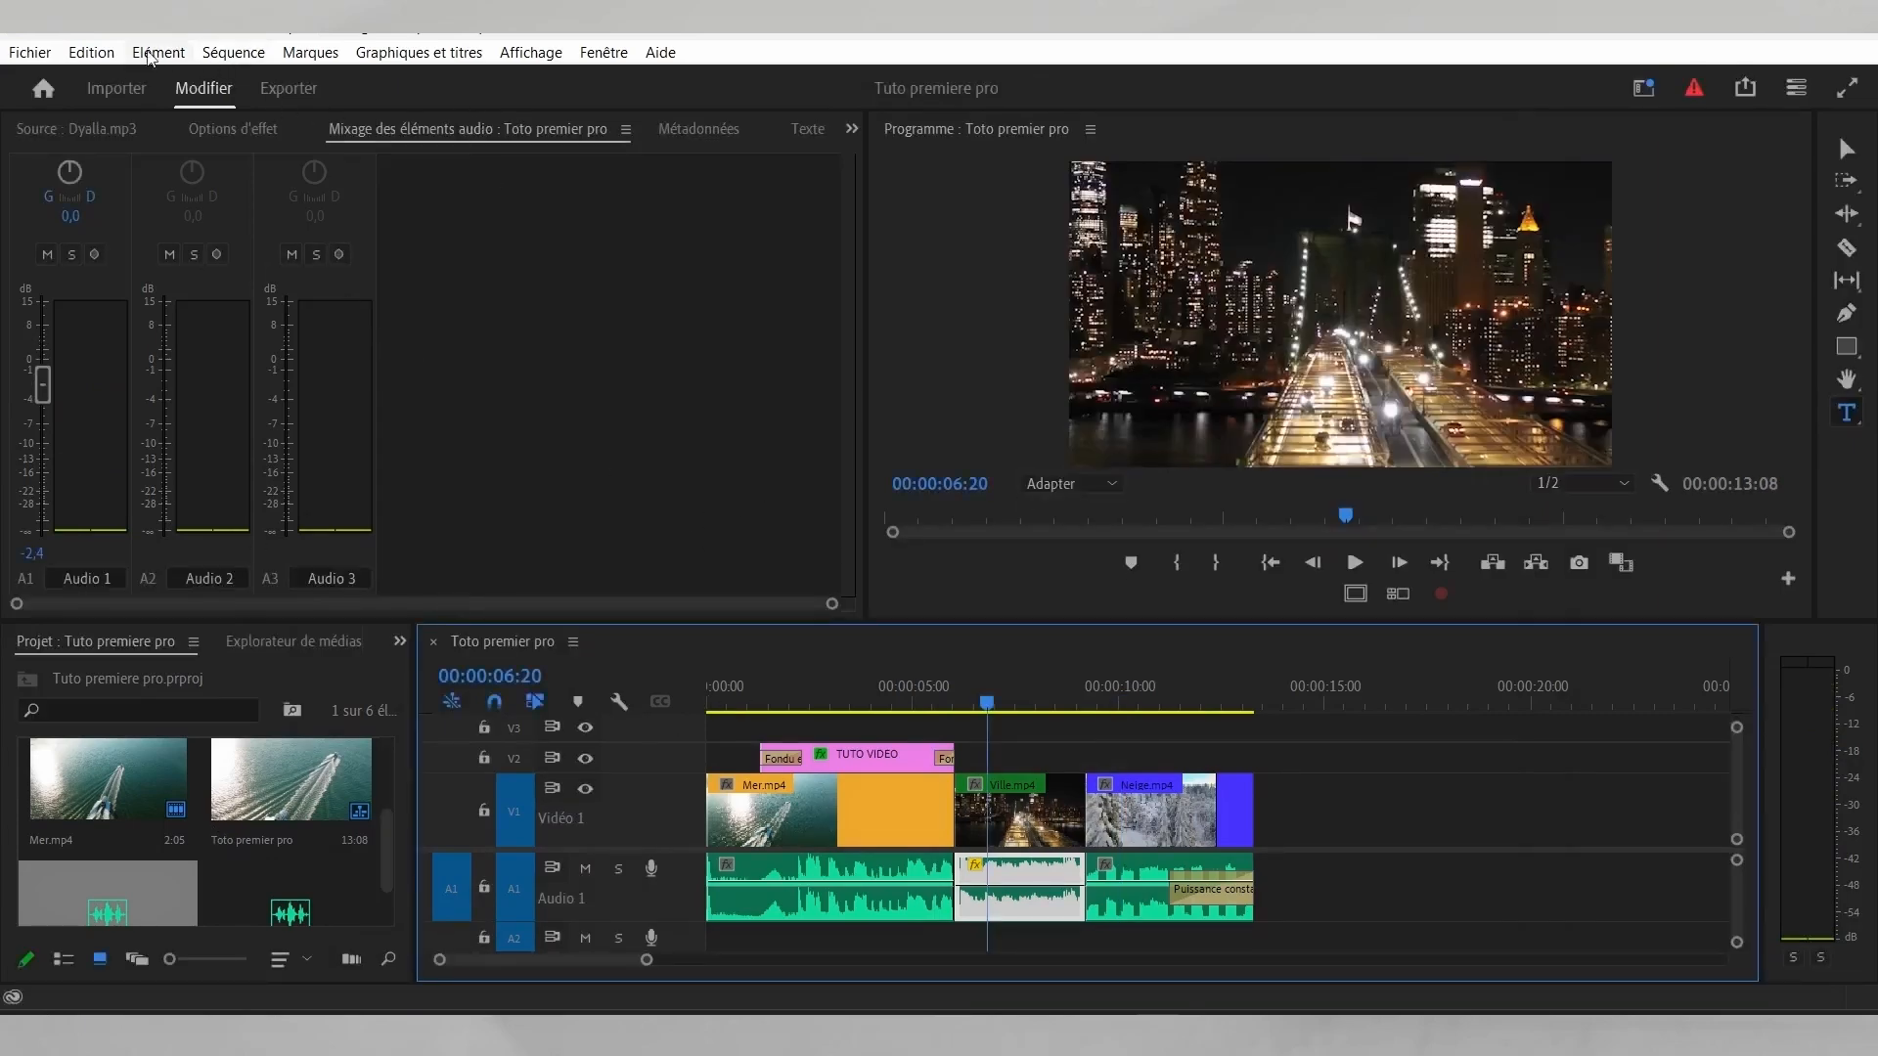
Step: Set the automatic project save interval to 5 minutes in the preferences
{"action": "left_click", "coordinate": [95, 56]}
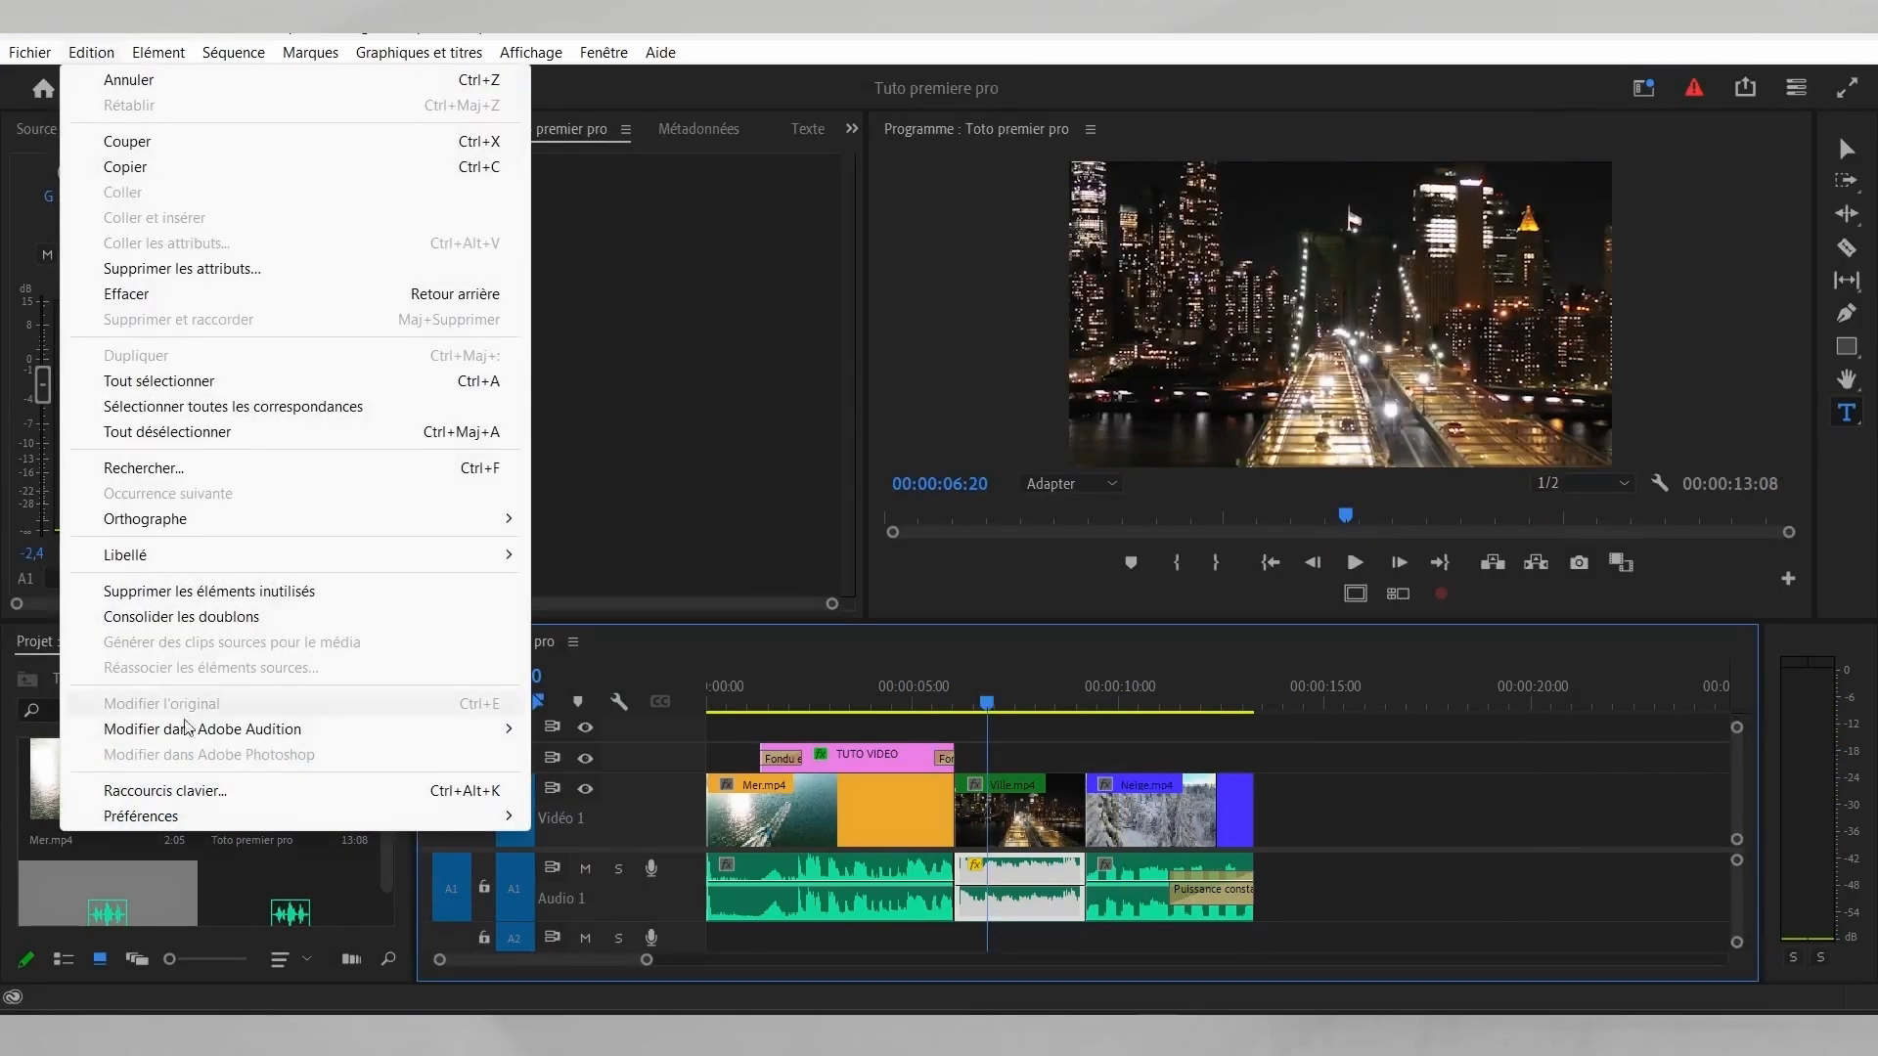
{"action": "mouse_move", "coordinate": [121, 822]}
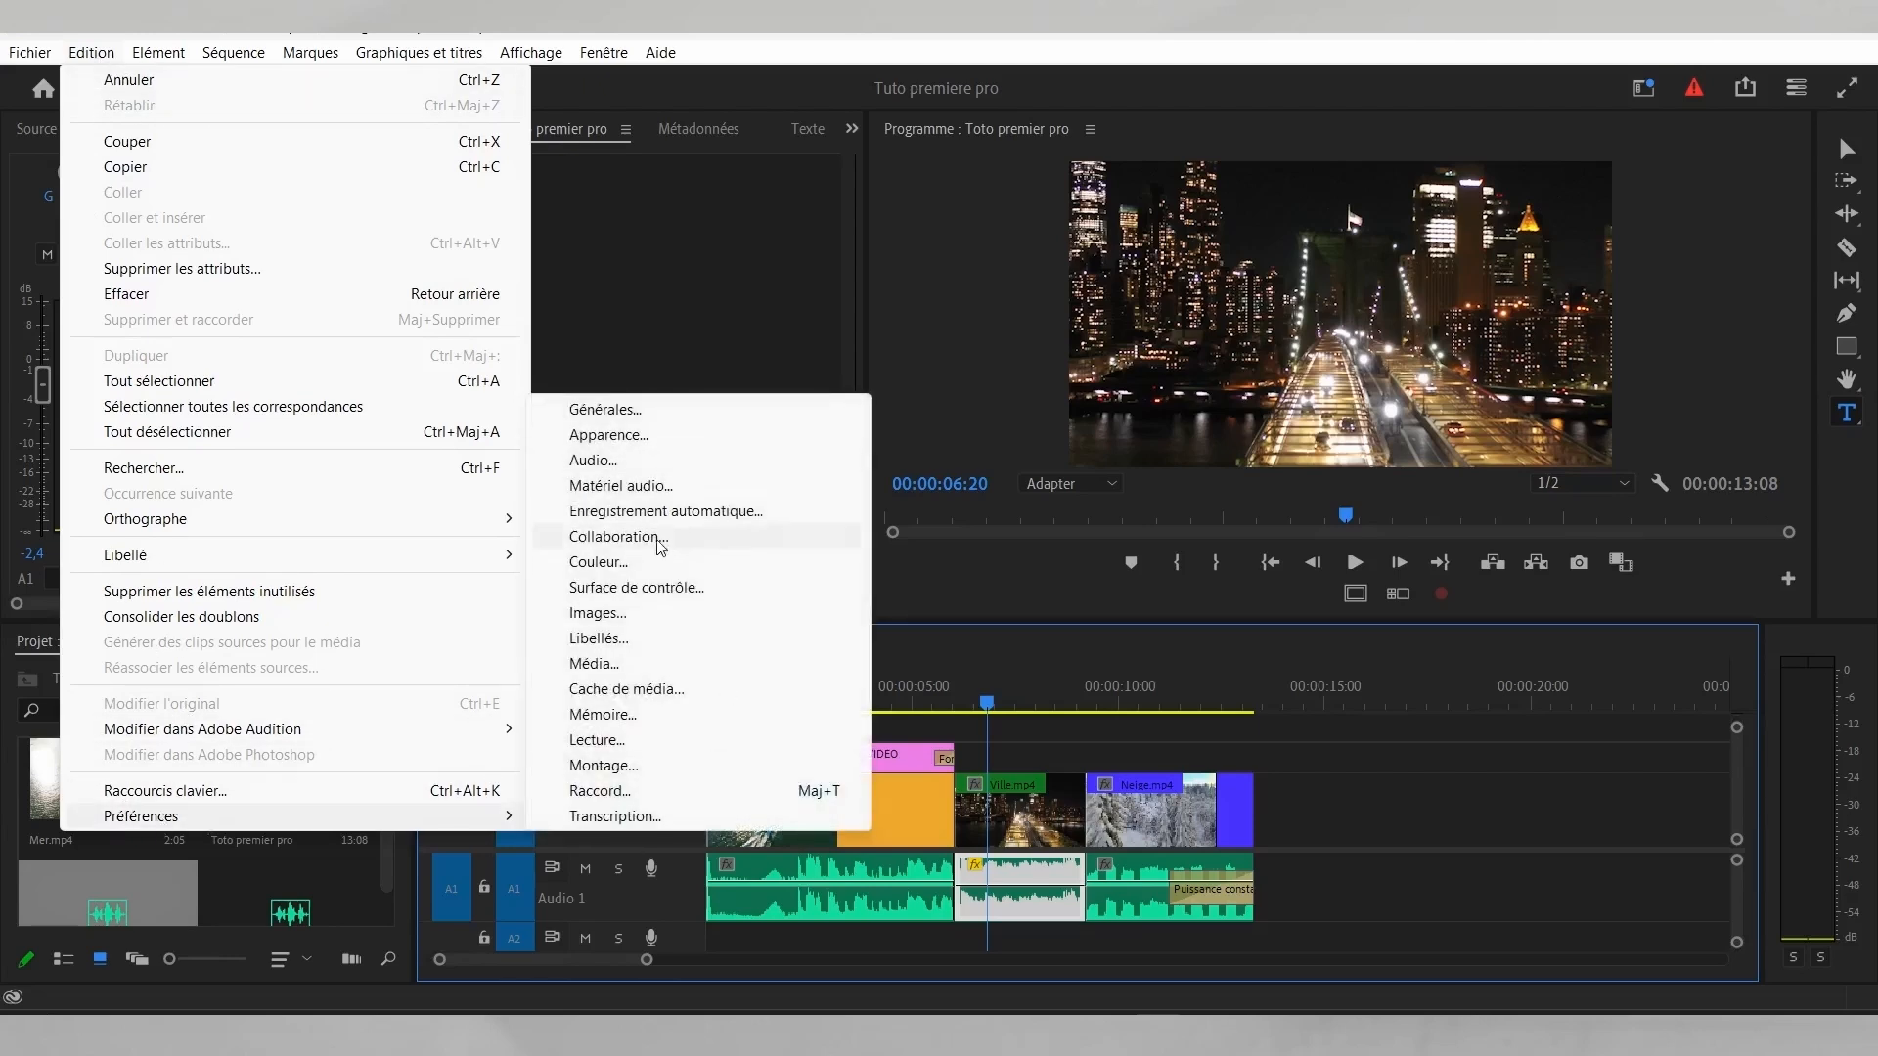
{"action": "left_click", "coordinate": [660, 514]}
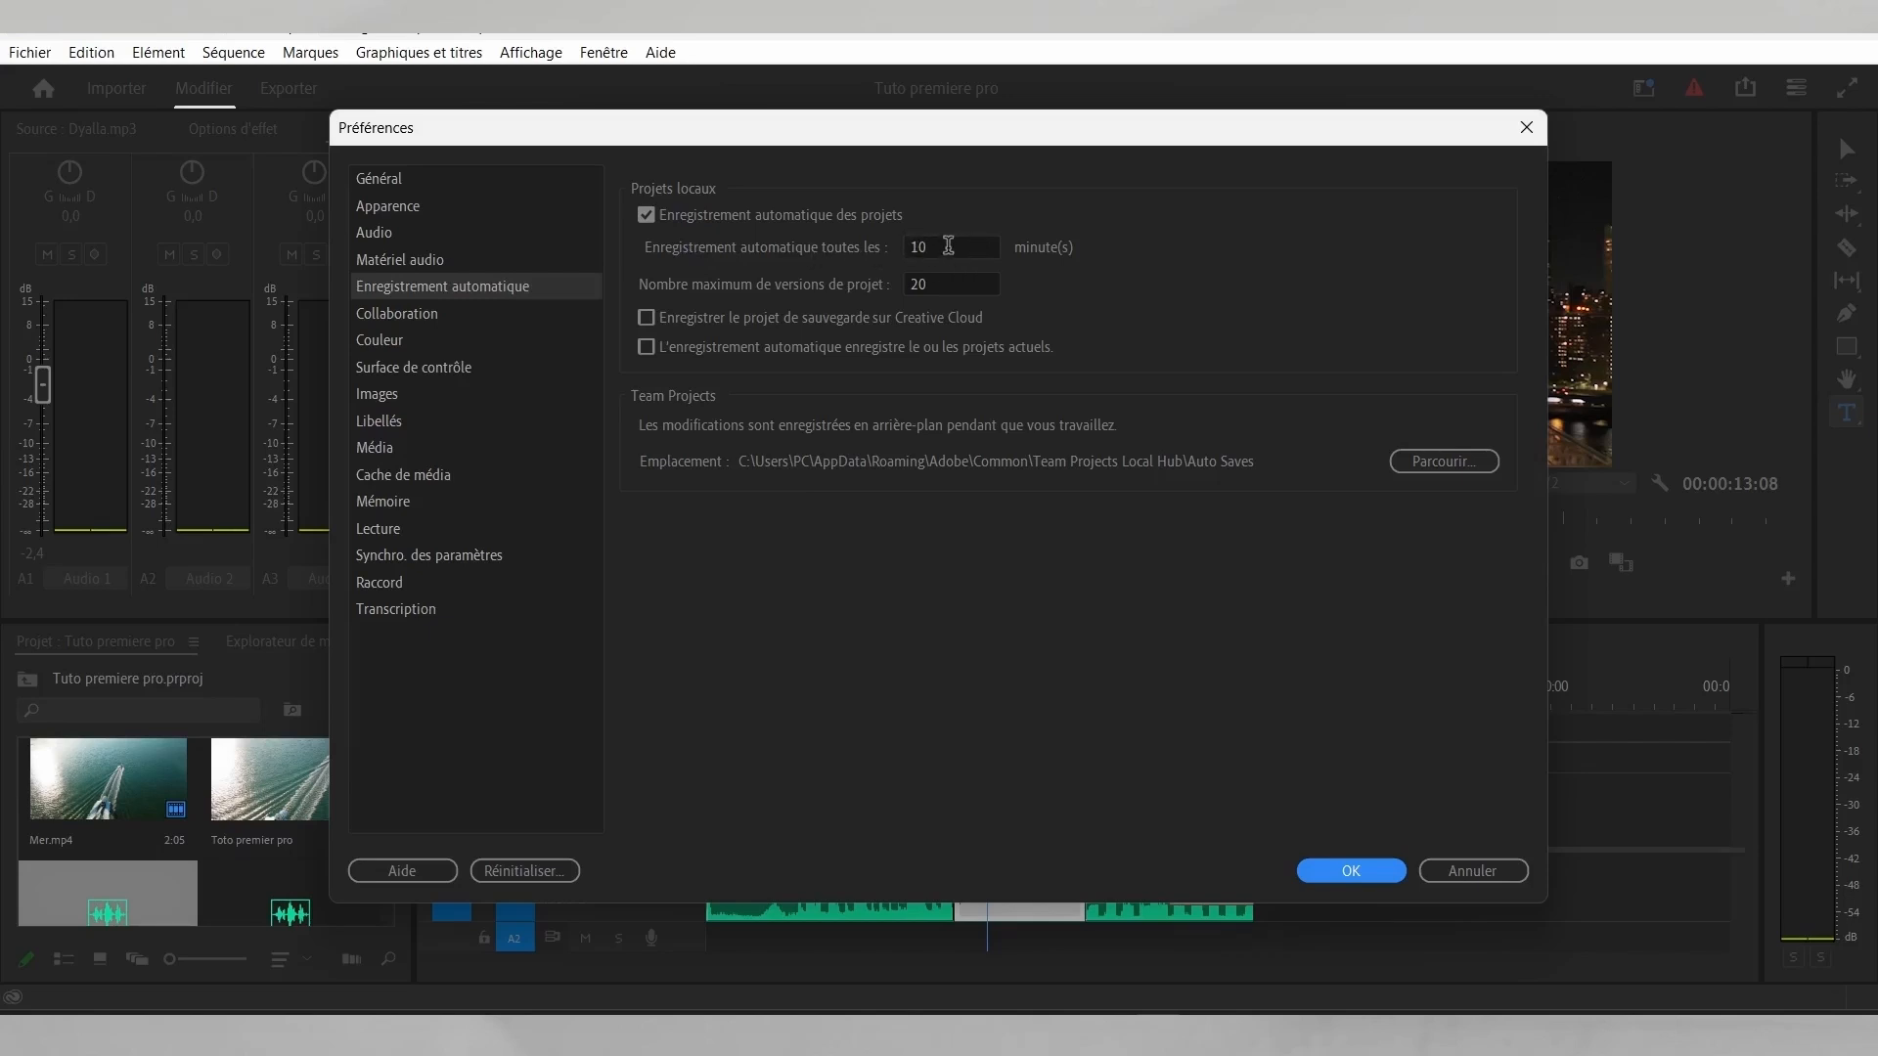
{"action": "left_click", "coordinate": [937, 248]}
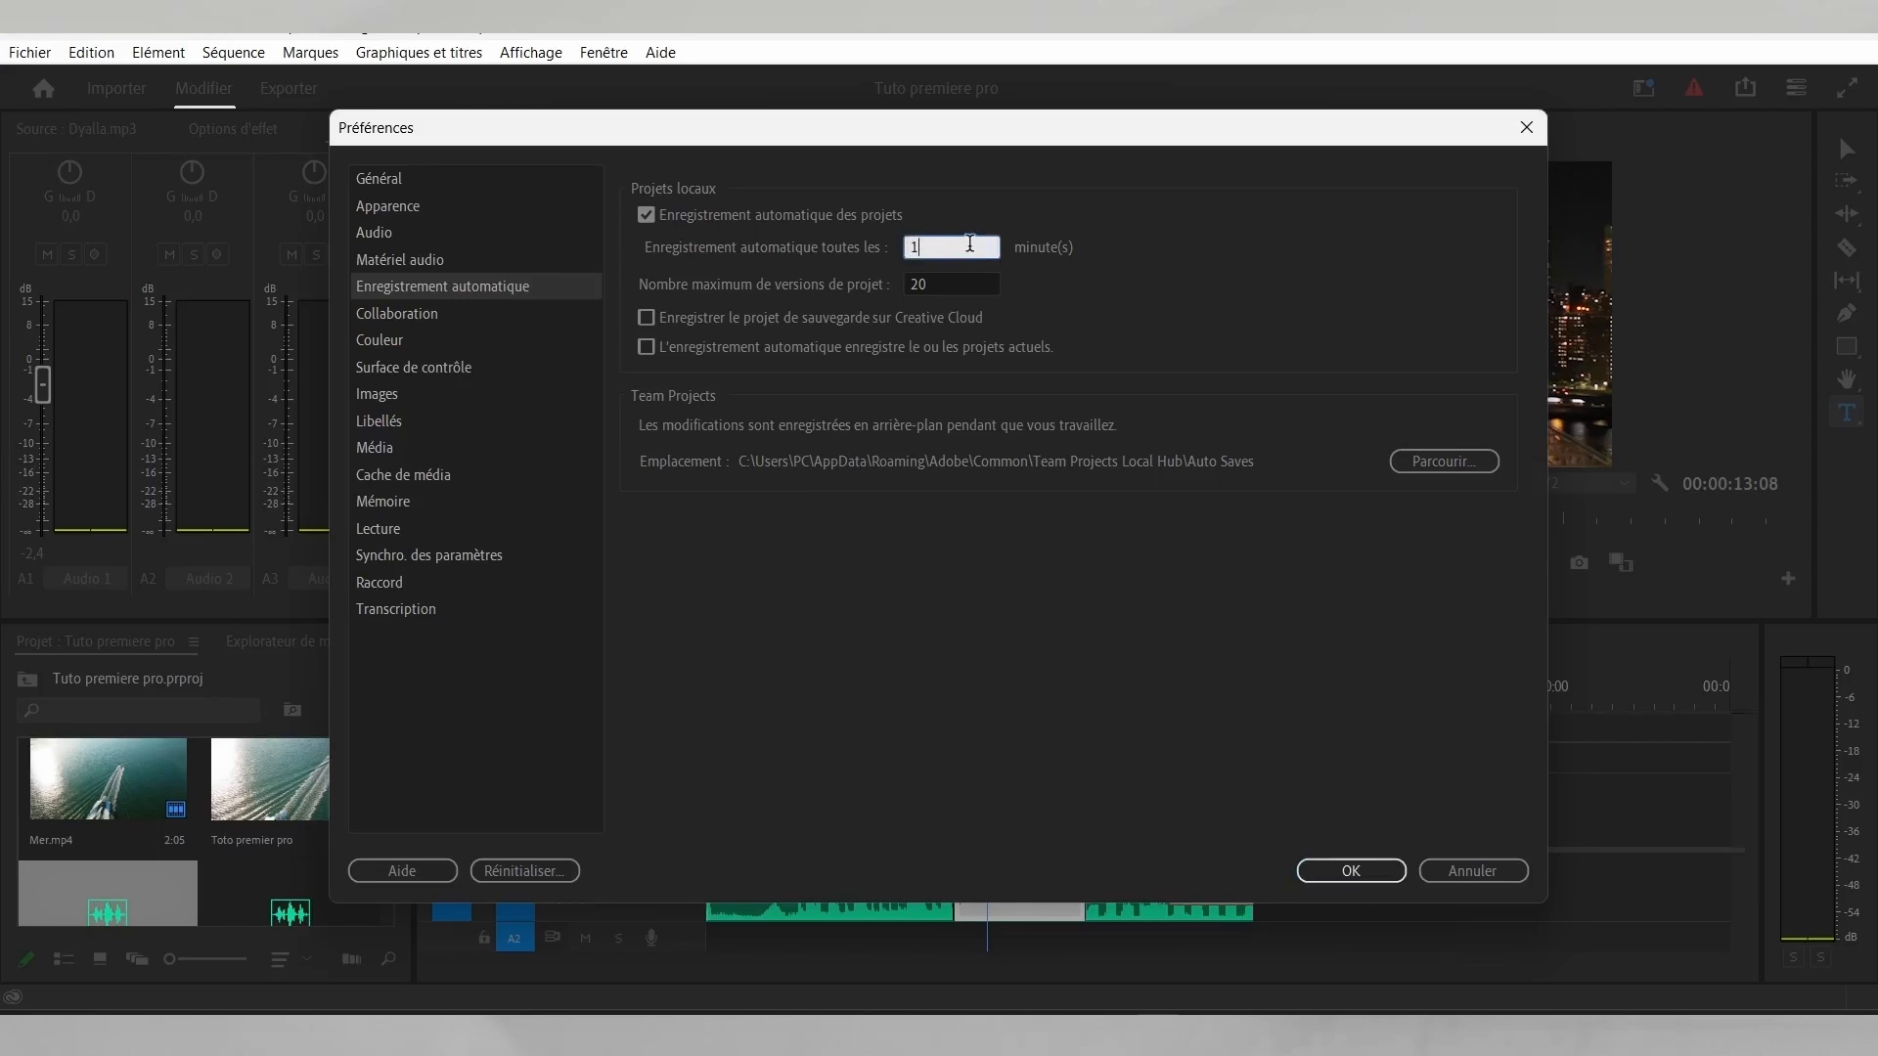
{"action": "type", "text": "5"}
{"action": "left_click", "coordinate": [1349, 869]}
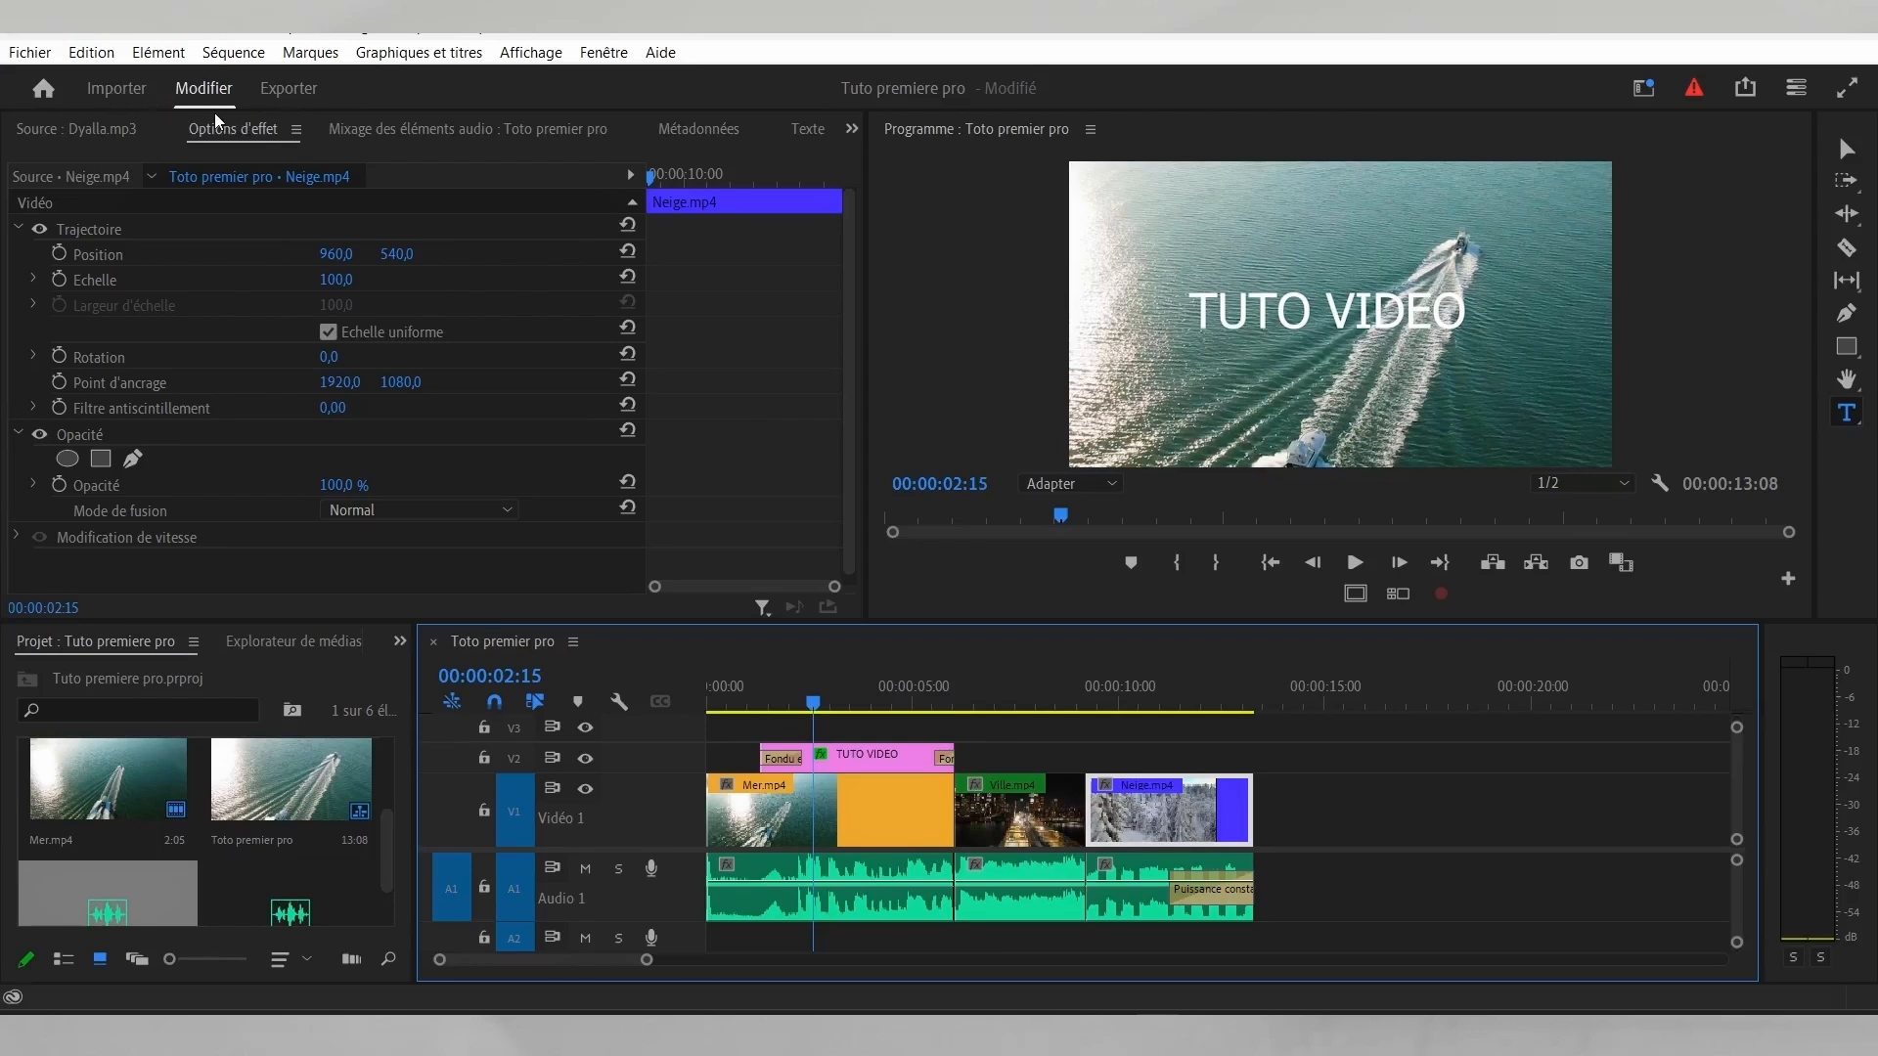
Step: Open the export settings for the sequence and rename the output file to Export-Toto premier pro_1.mp4
{"action": "left_click", "coordinate": [289, 90]}
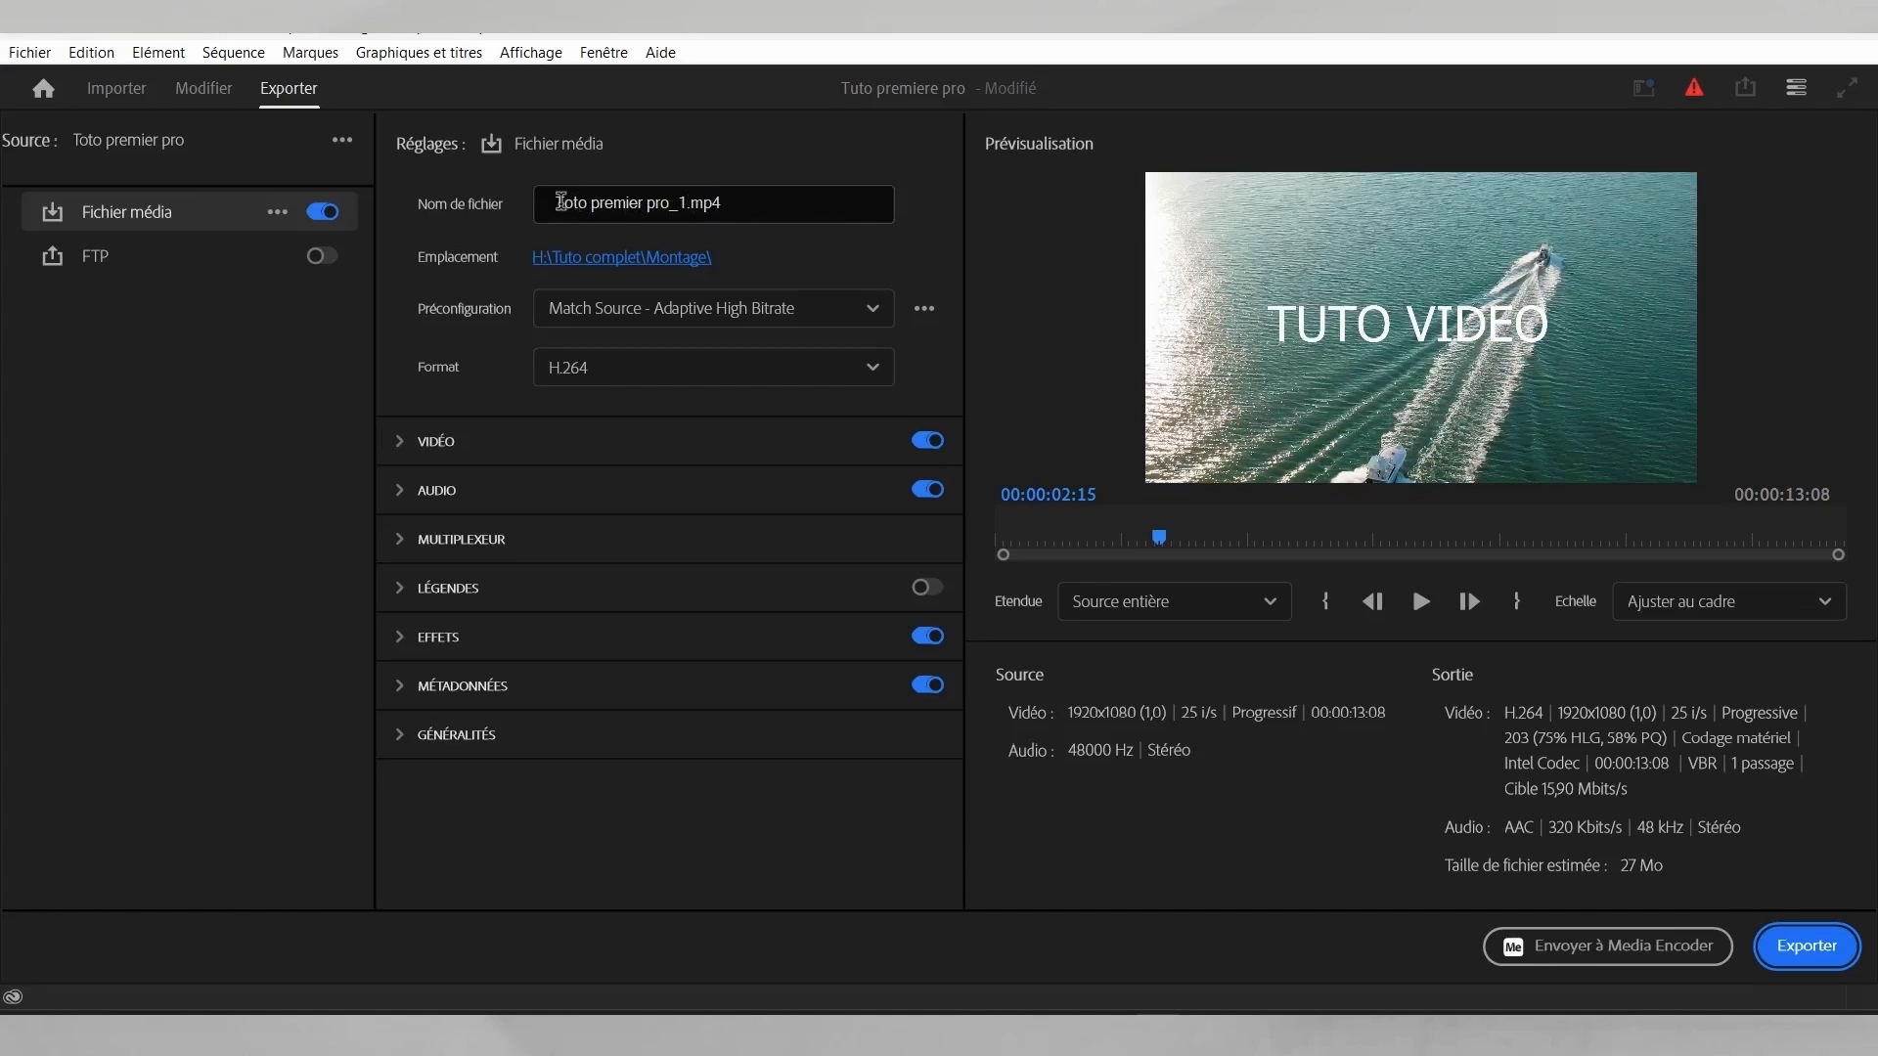
{"action": "left_click", "coordinate": [558, 203]}
{"action": "type", "text": "Ex"}
{"action": "type", "text": "port"}
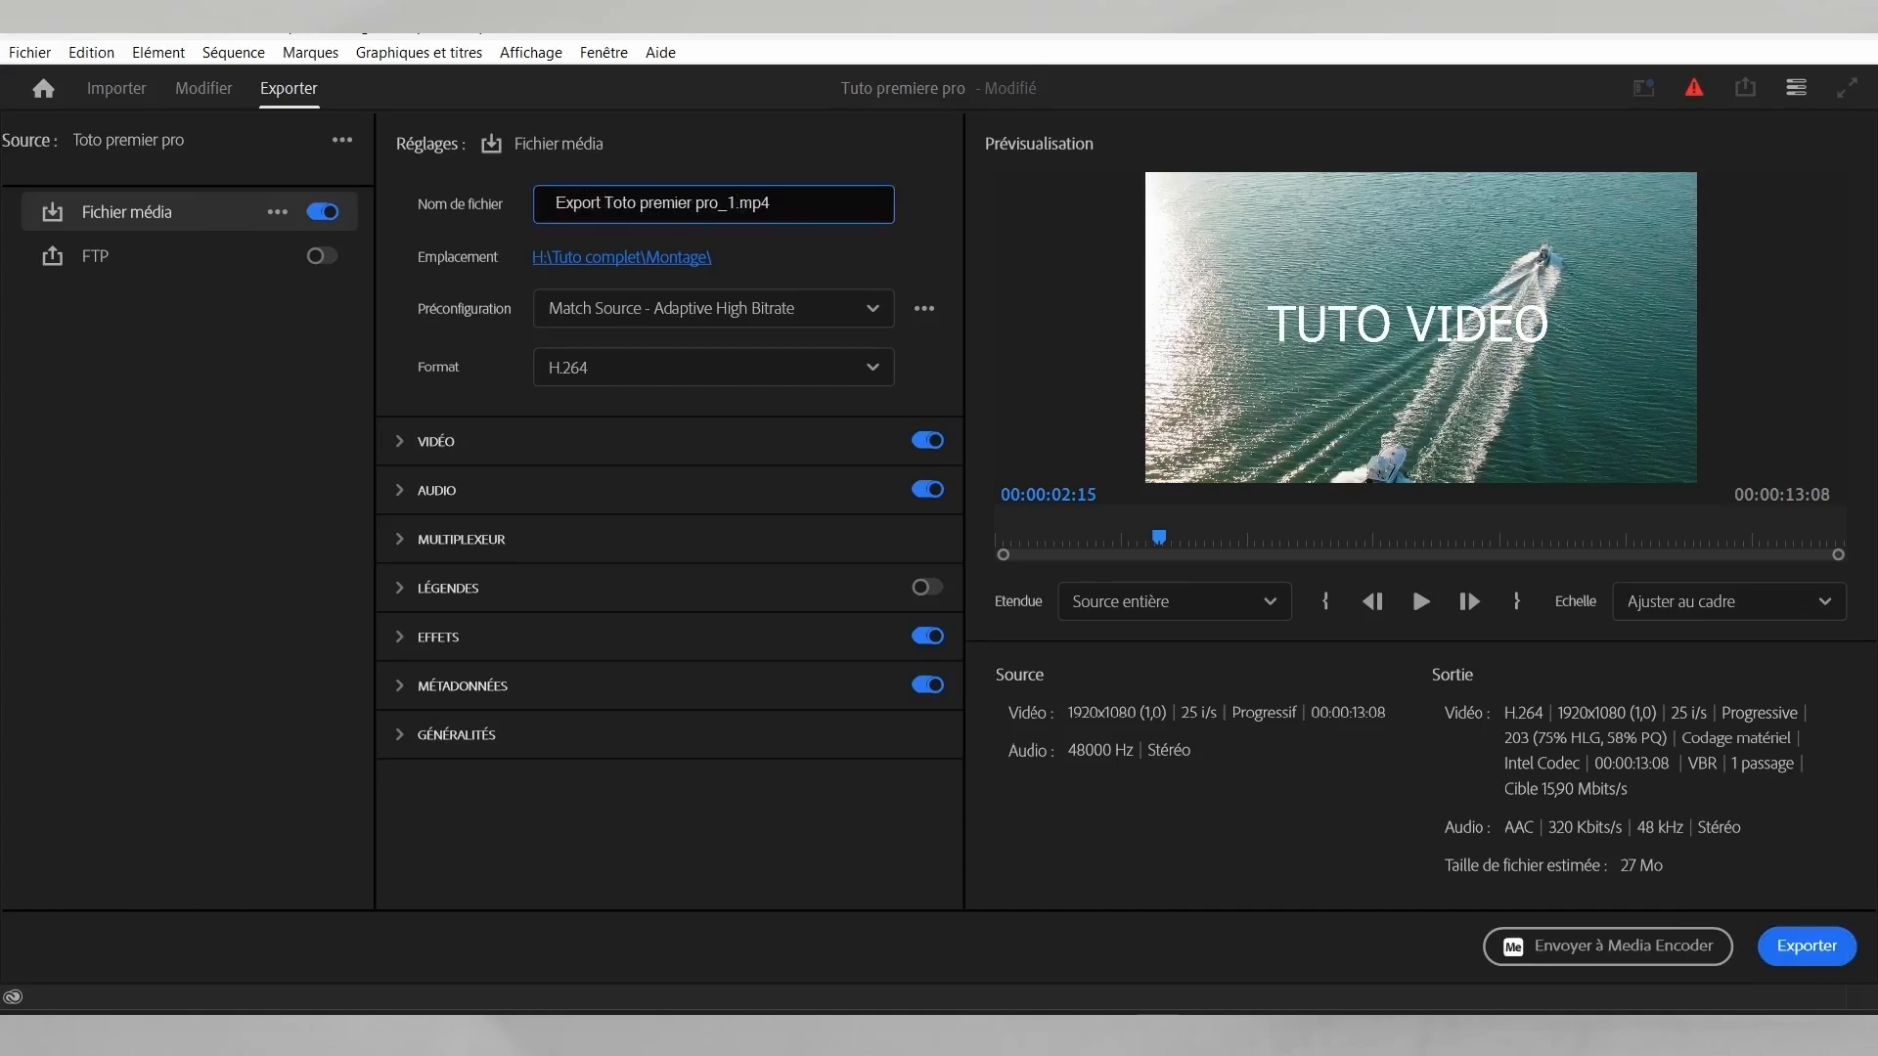
{"action": "key", "text": "BackSpace"}
{"action": "type", "text": "-"}
{"action": "key", "text": "Return"}
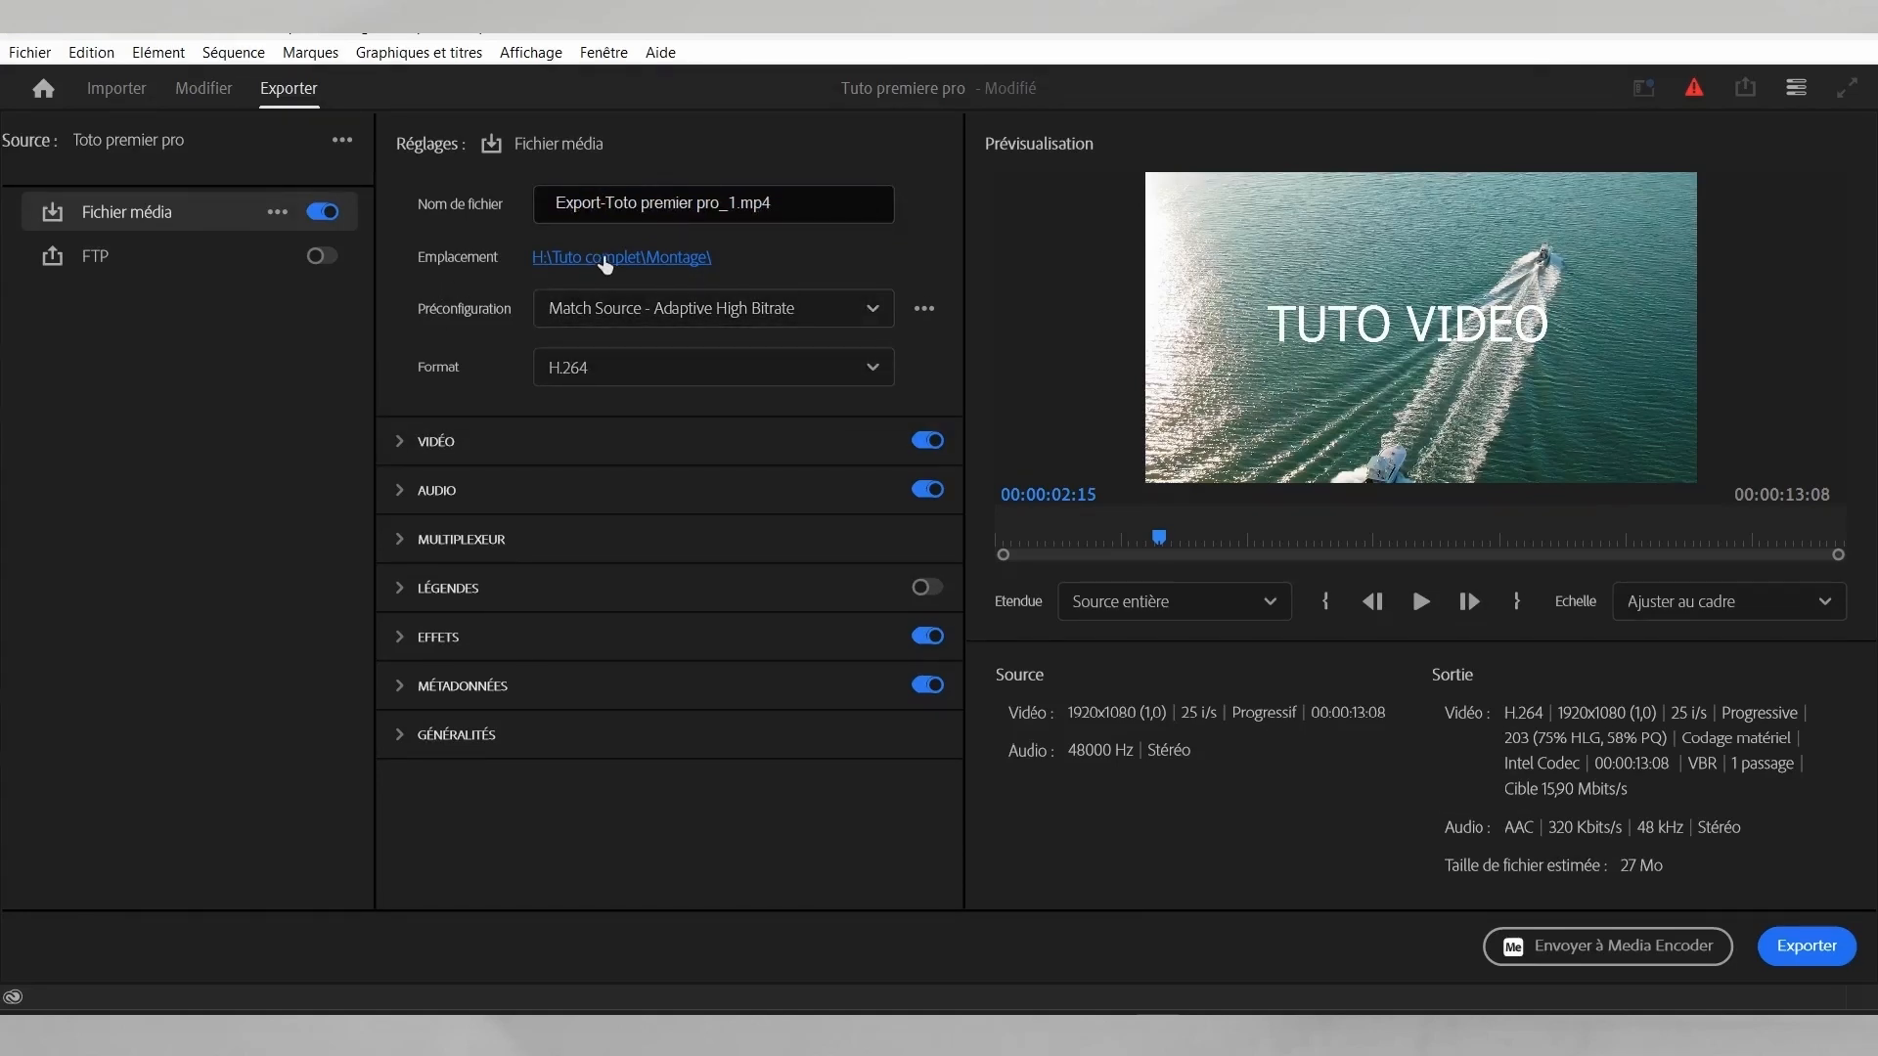
Step: Set the export location to H:\Tuto complet\Export and shorten the file name to Export-Toto premier pro
{"action": "left_click", "coordinate": [606, 259]}
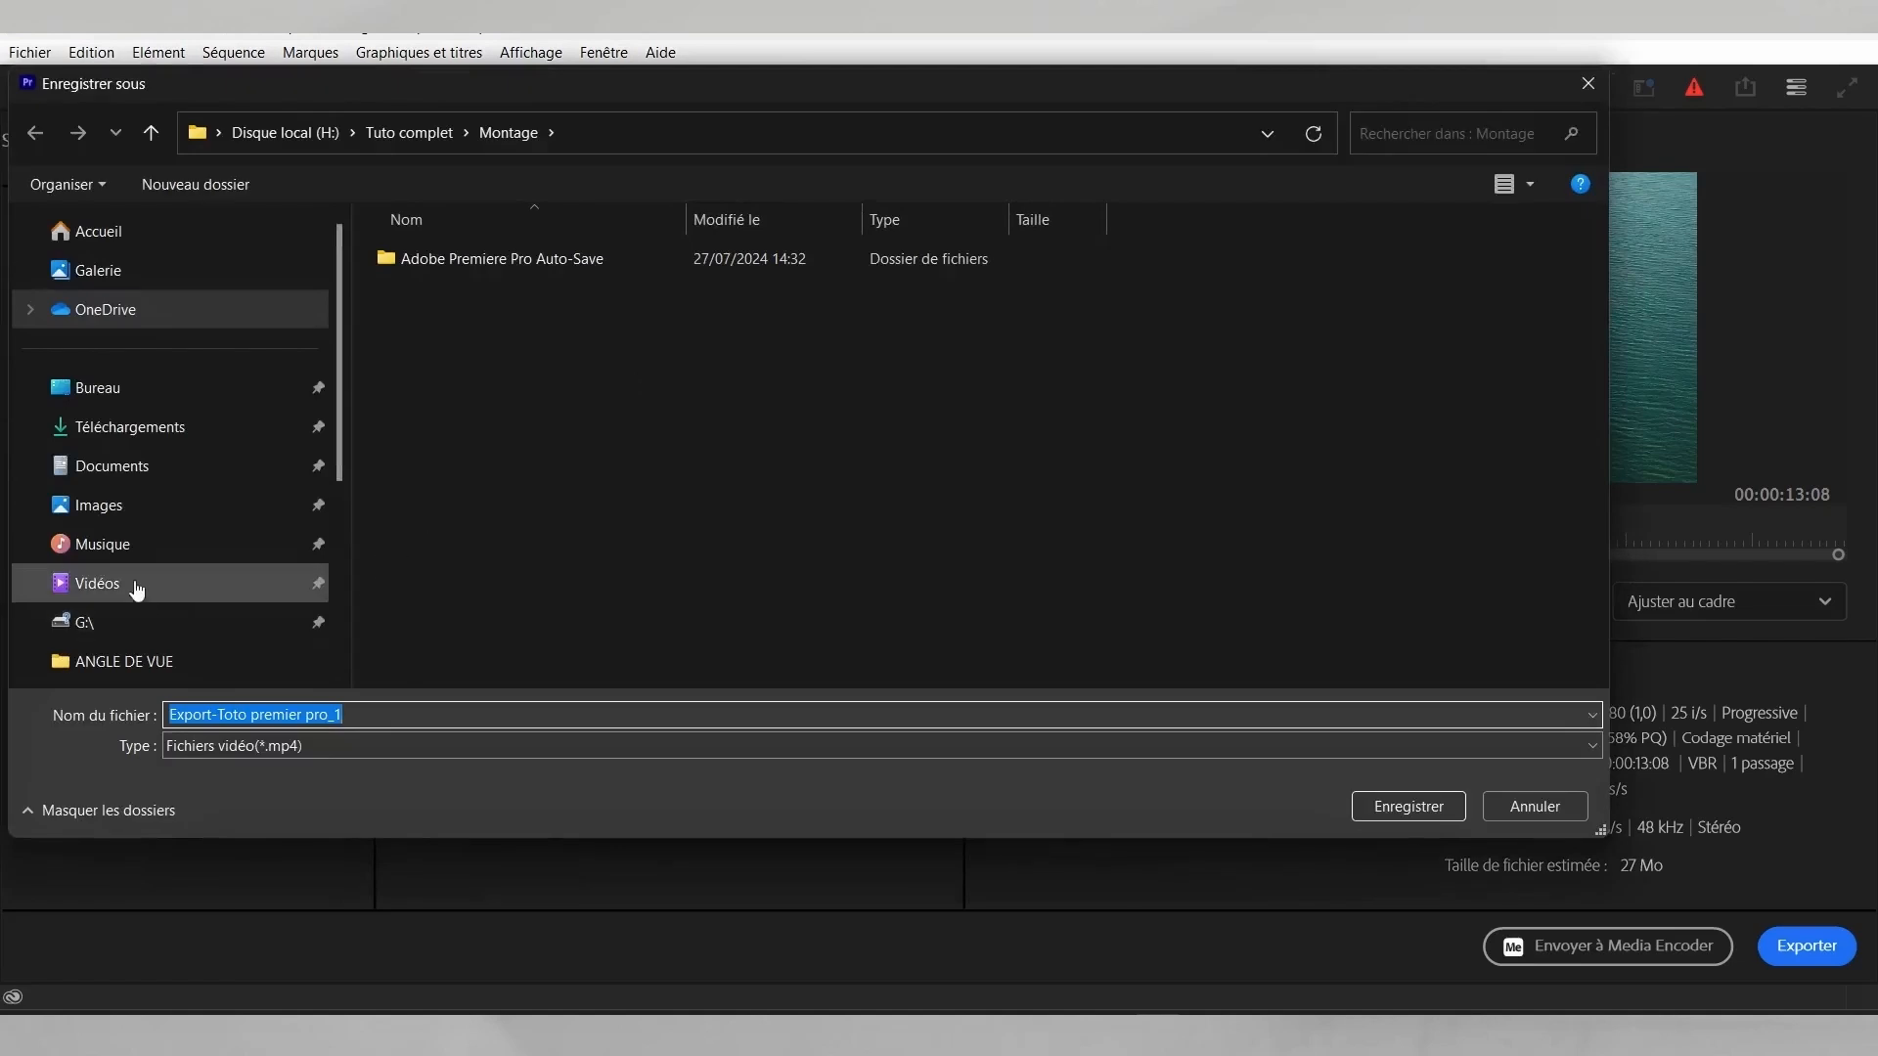
{"action": "scroll", "coordinate": [153, 489], "scroll_direction": "down", "scroll_amount": 3}
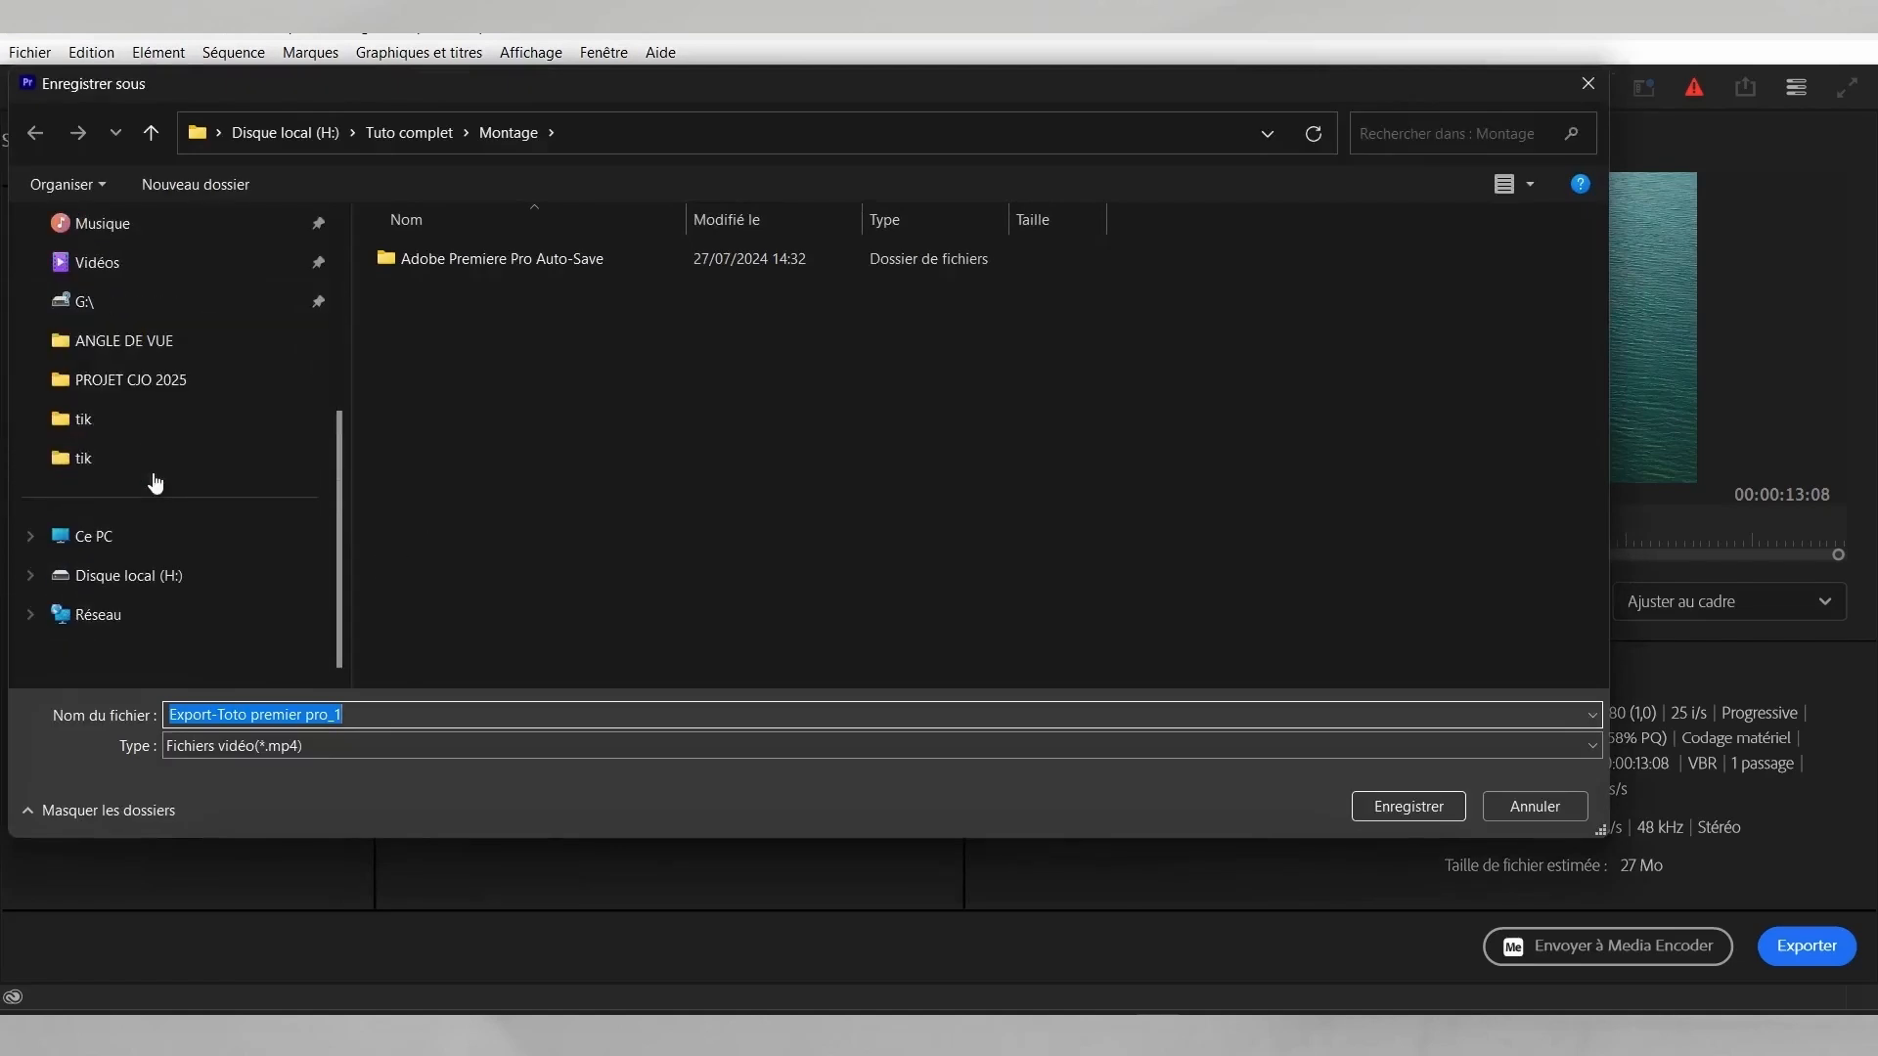
{"action": "left_click", "coordinate": [102, 542]}
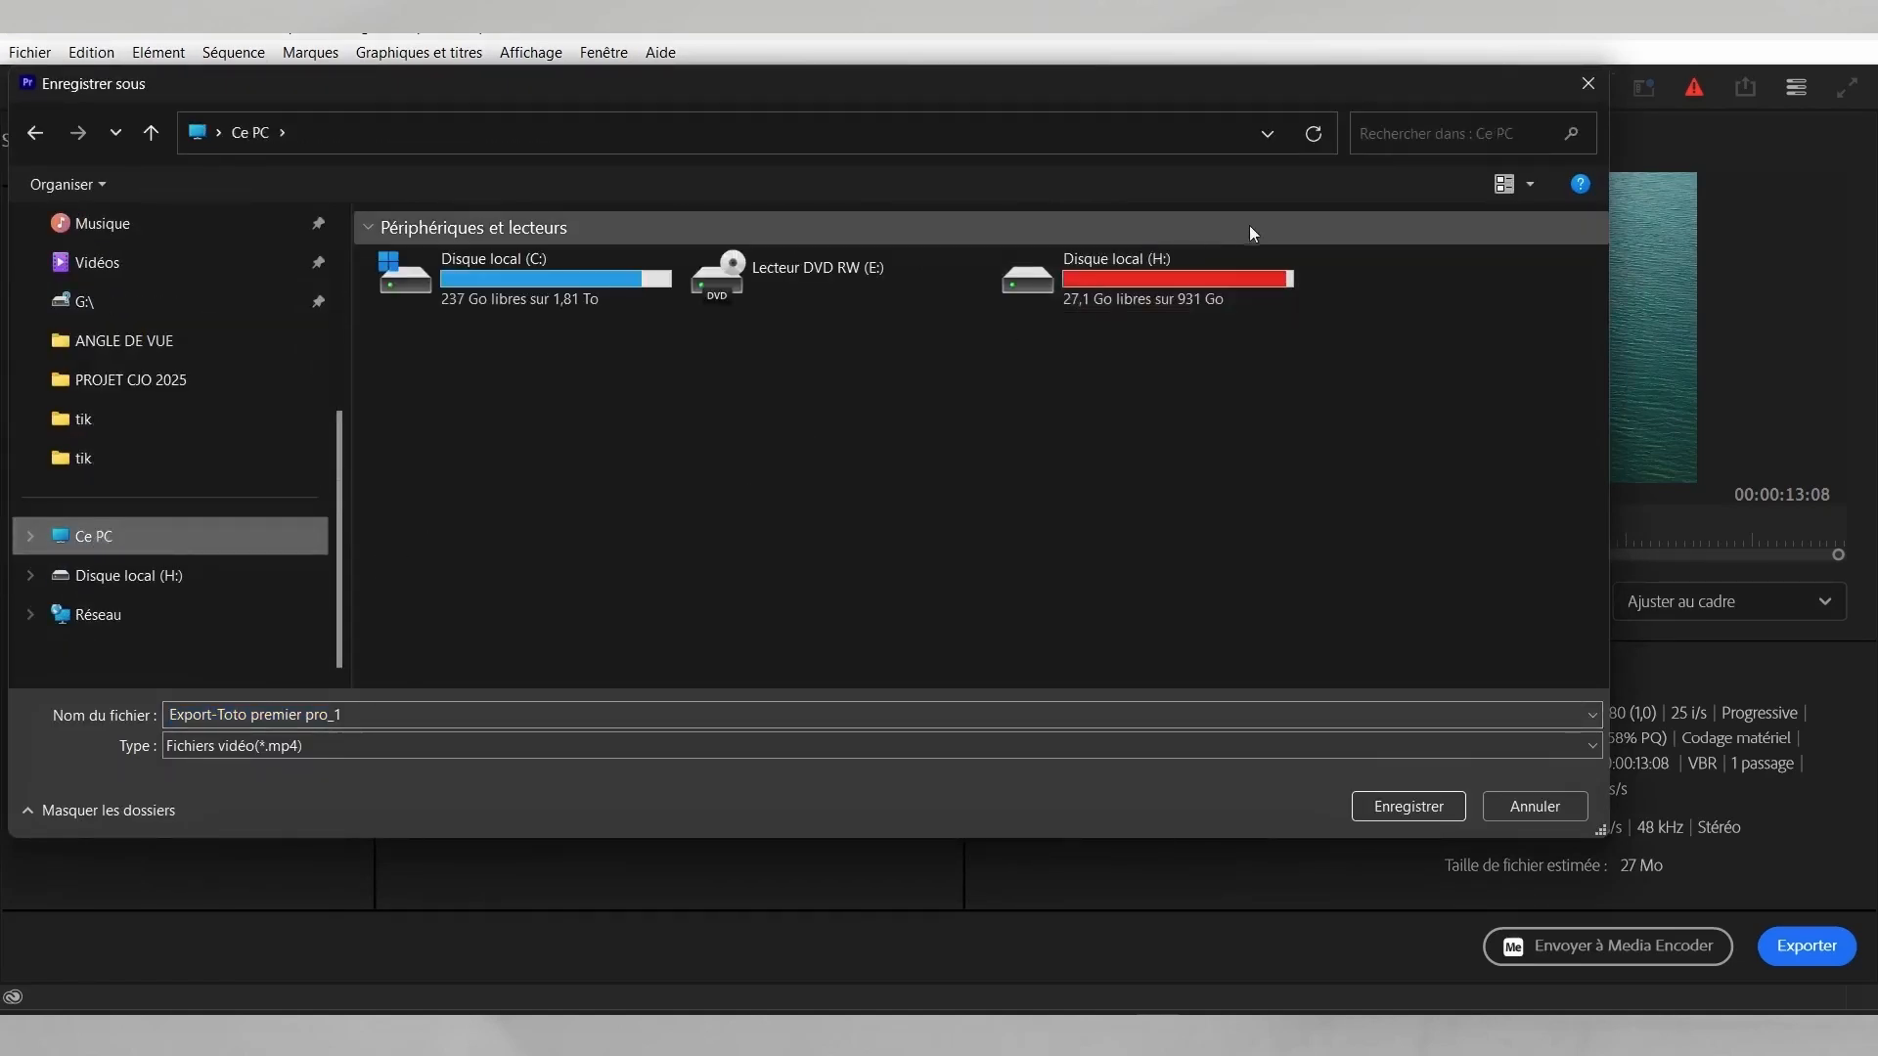
{"action": "double_click", "coordinate": [1168, 267]}
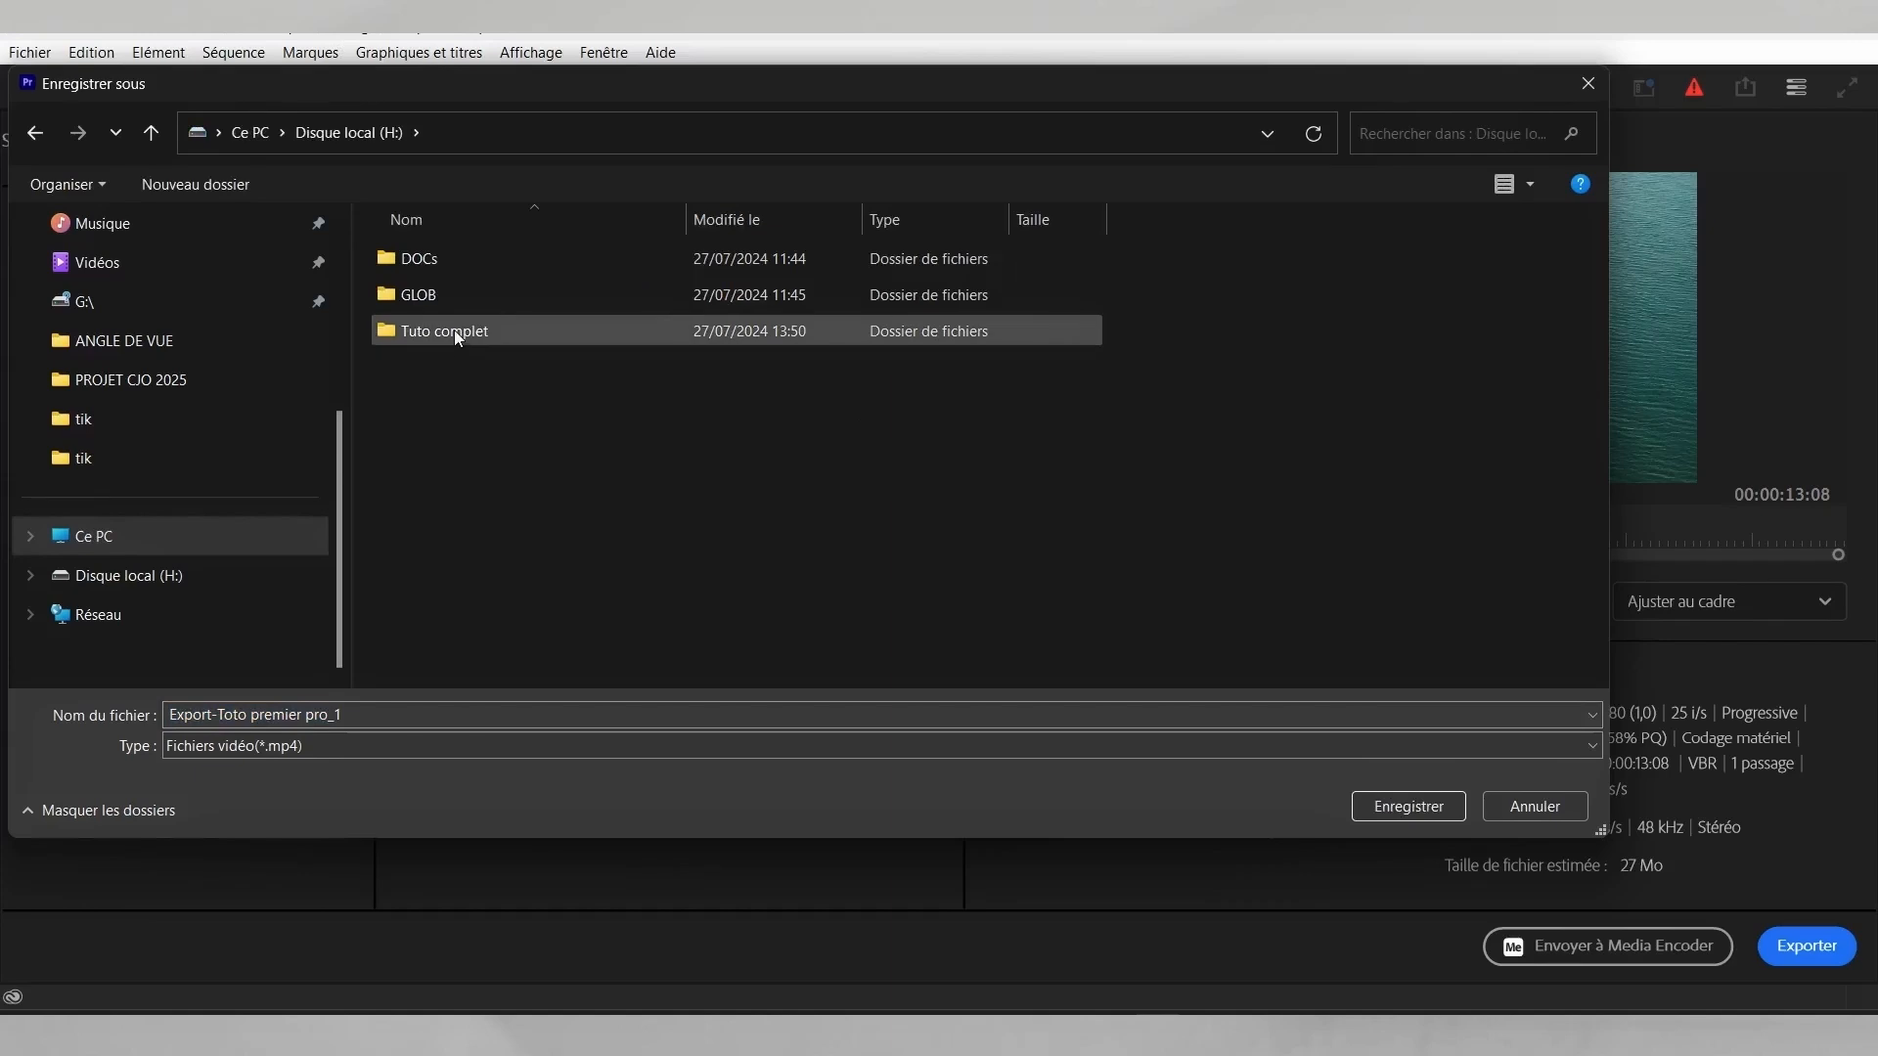
{"action": "double_click", "coordinate": [454, 331]}
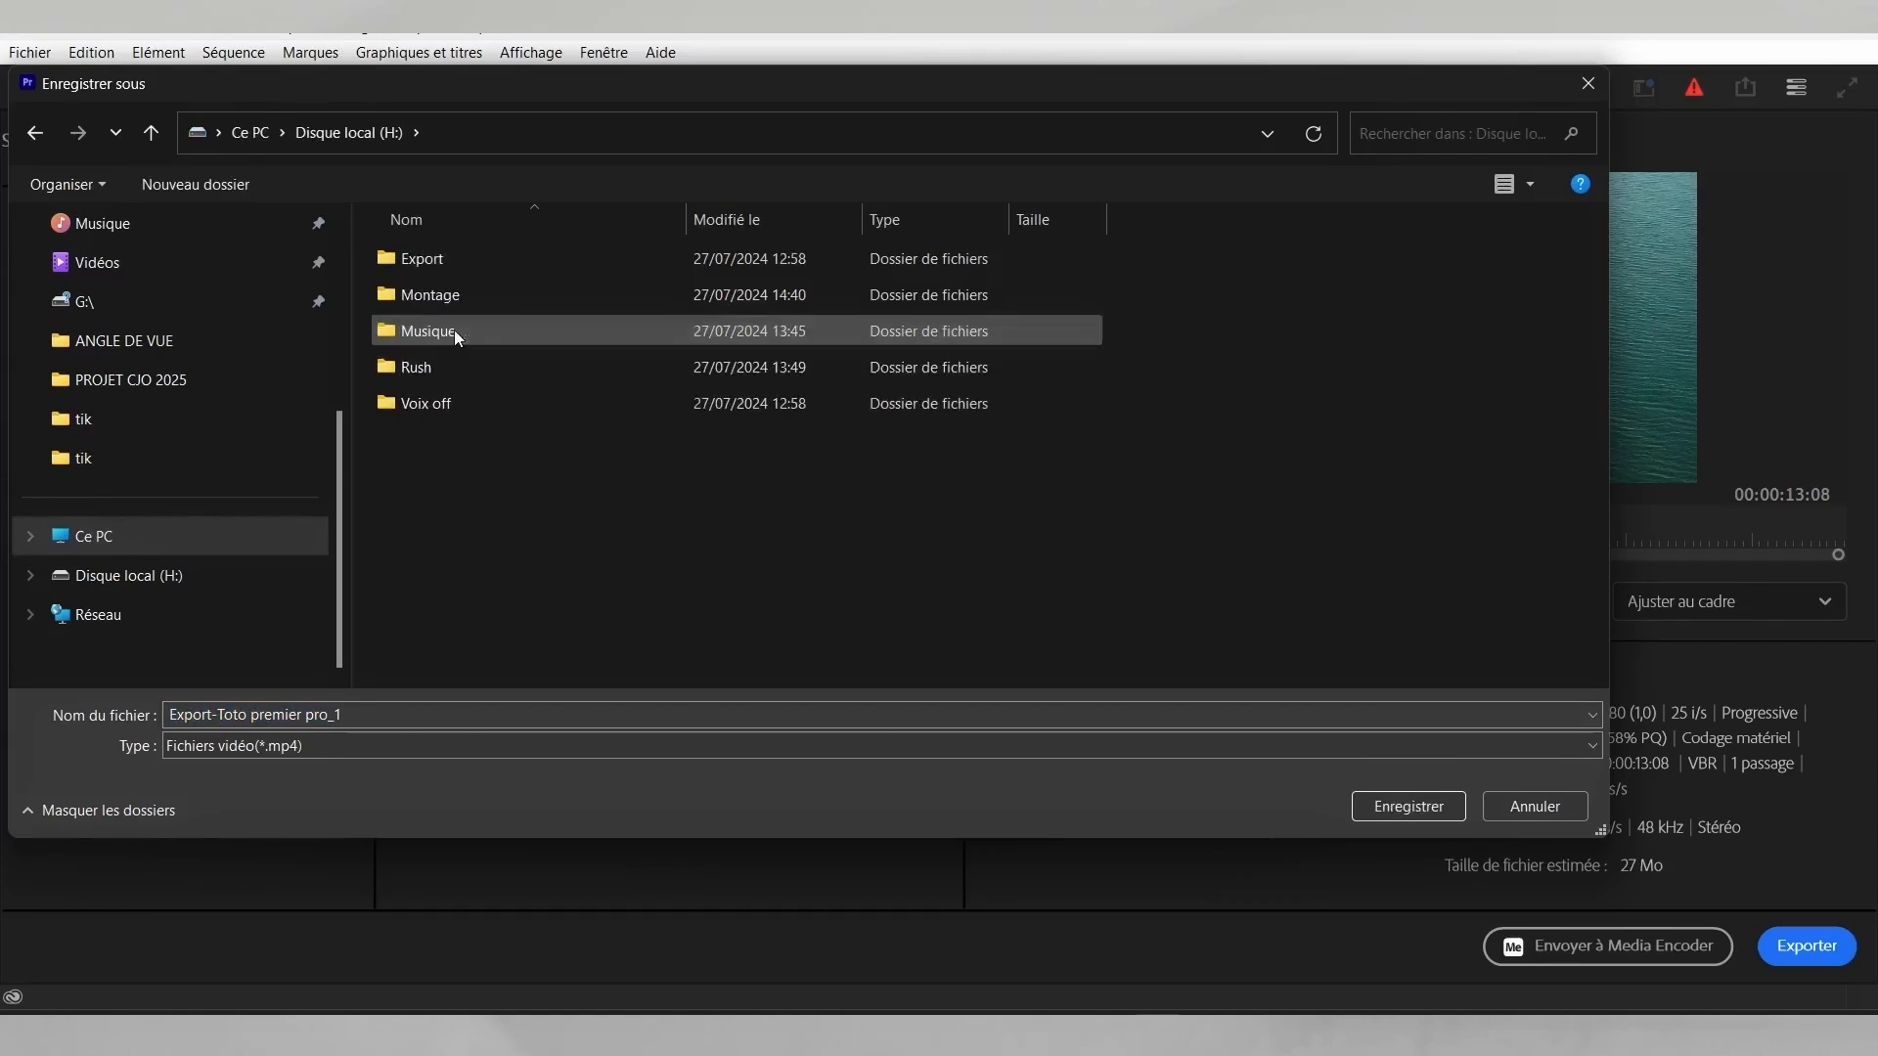
{"action": "double_click", "coordinate": [450, 258]}
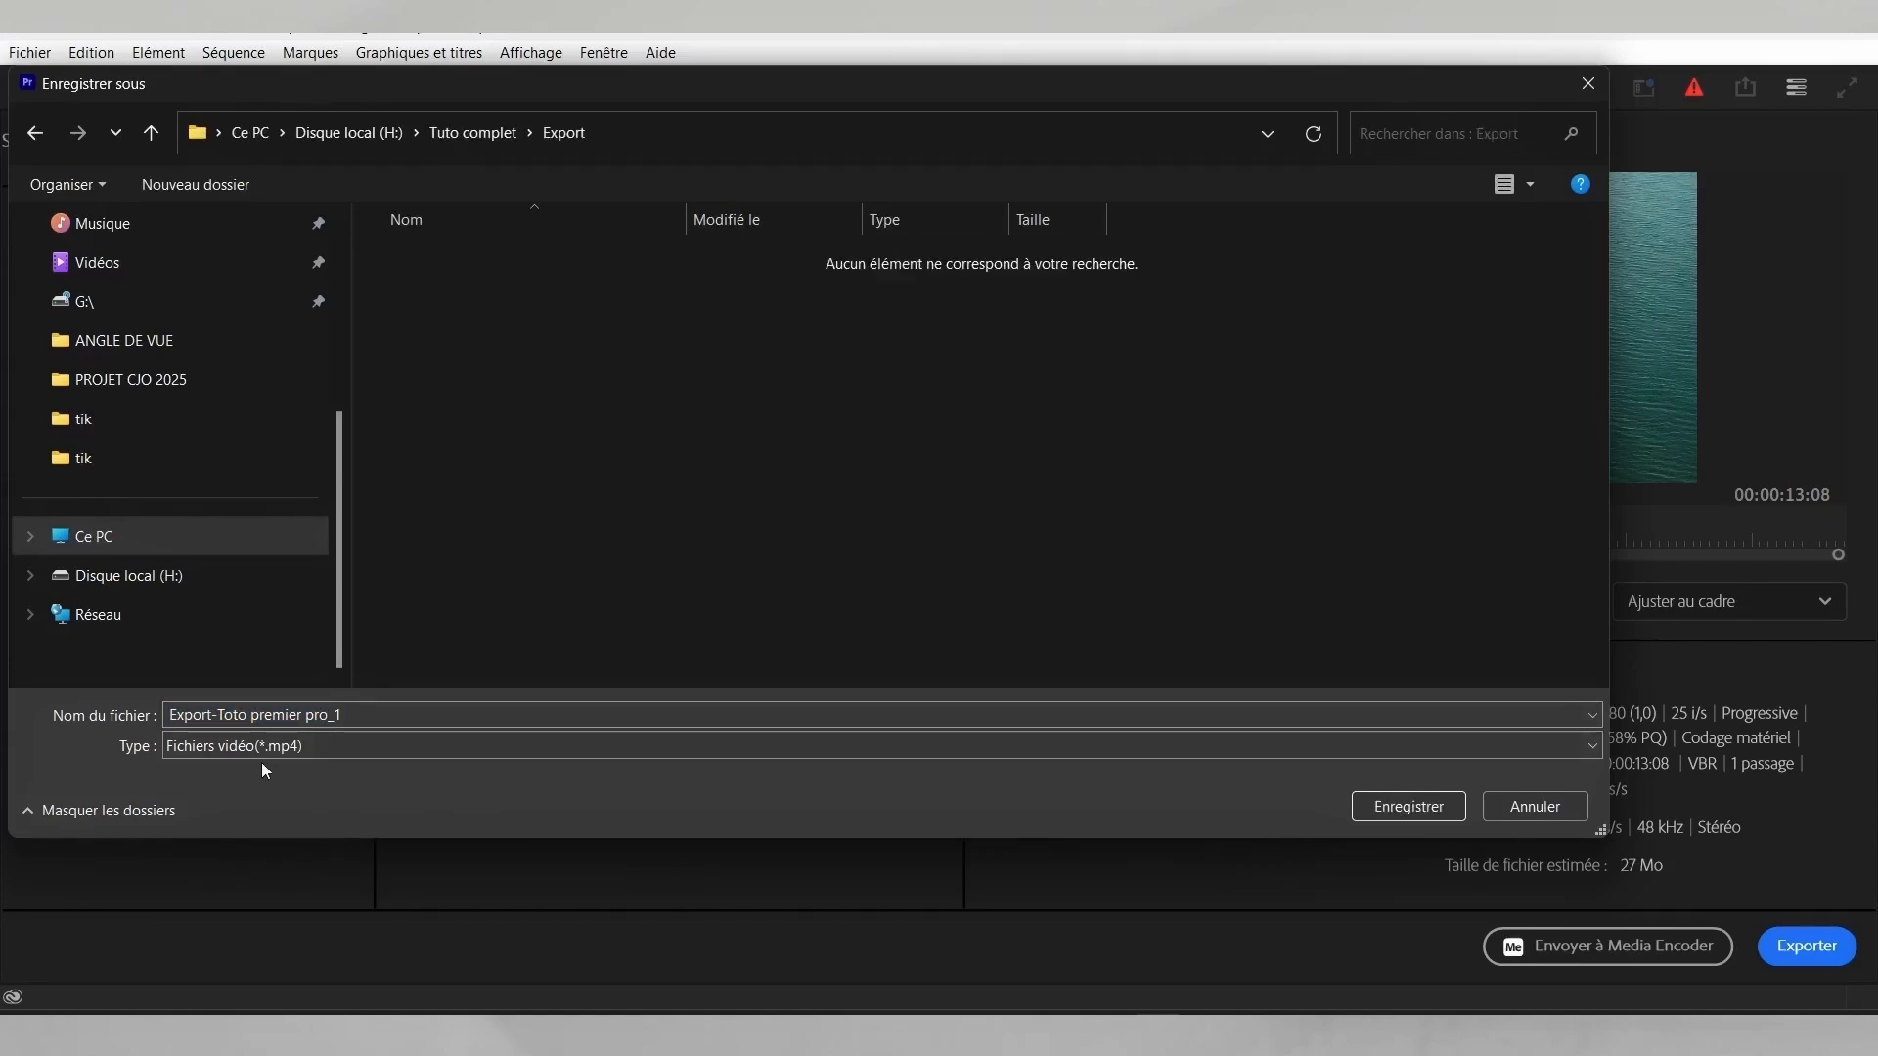
{"action": "left_click", "coordinate": [355, 714]}
{"action": "left_click", "coordinate": [368, 714]}
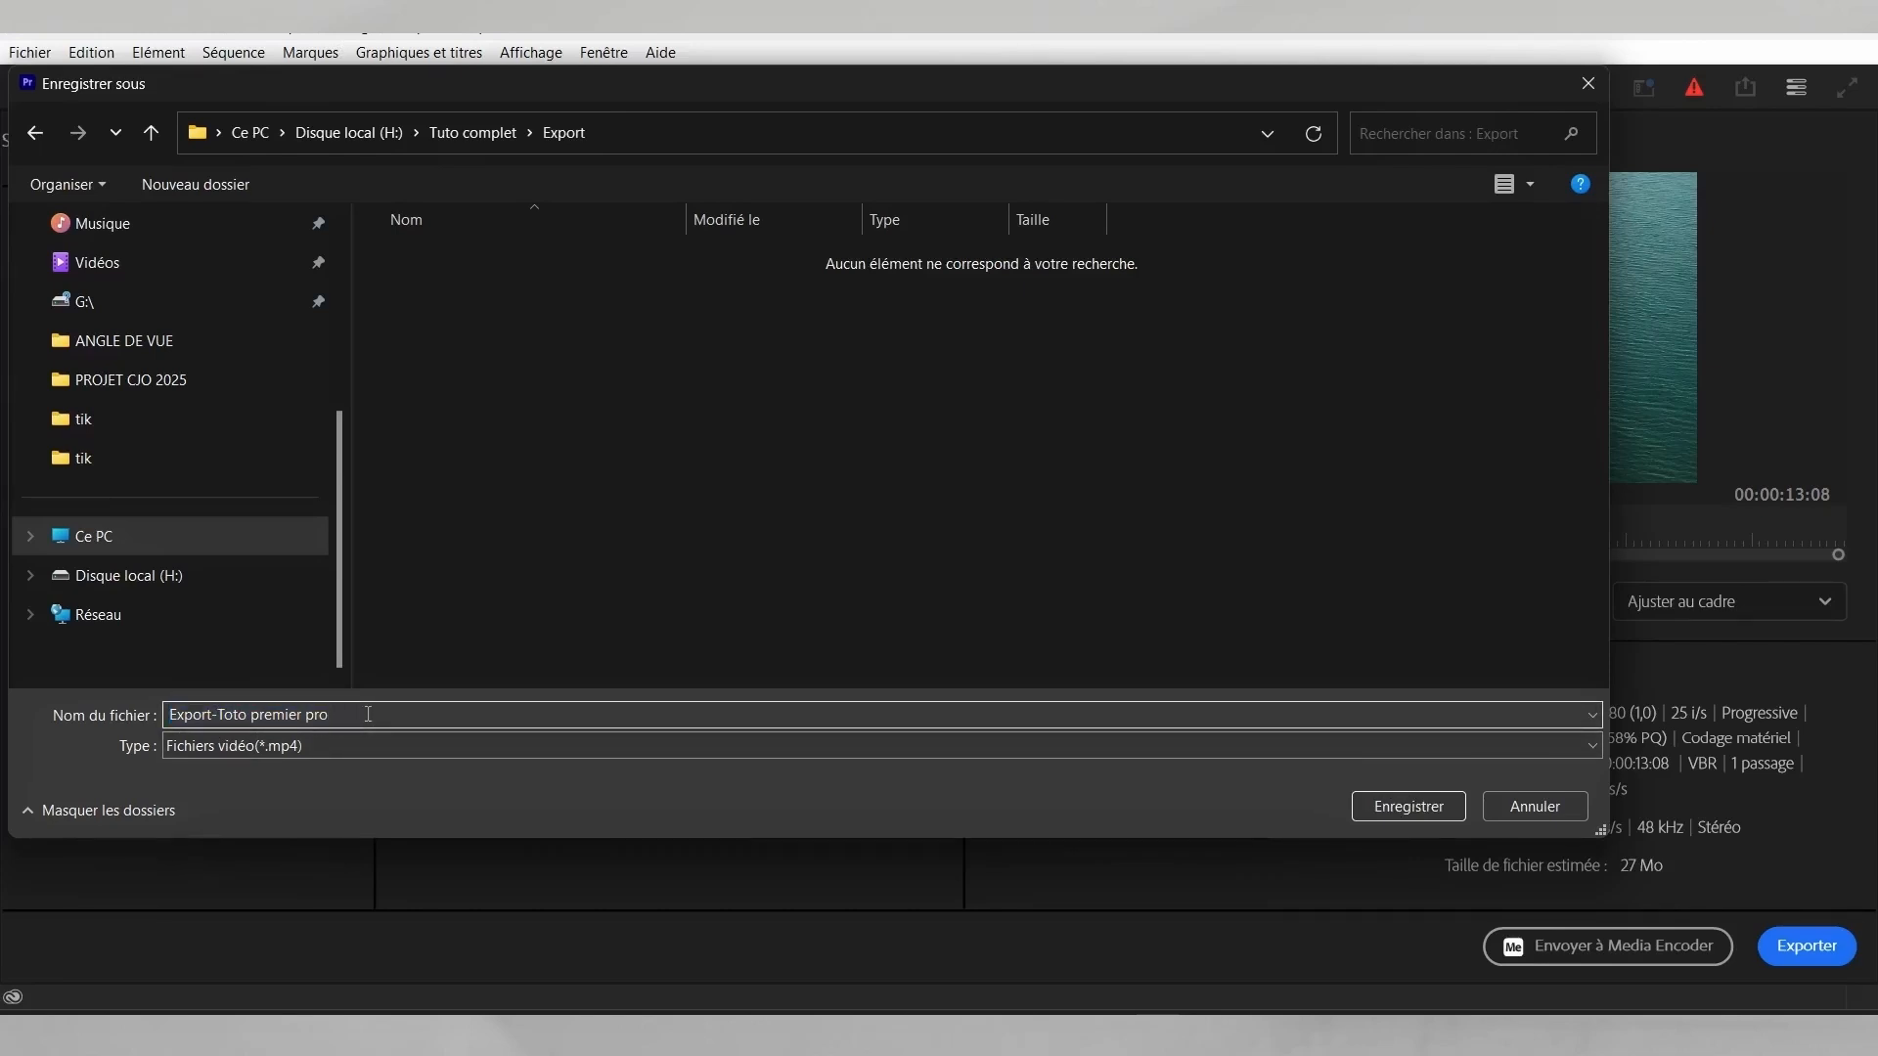
{"action": "left_click", "coordinate": [1394, 806]}
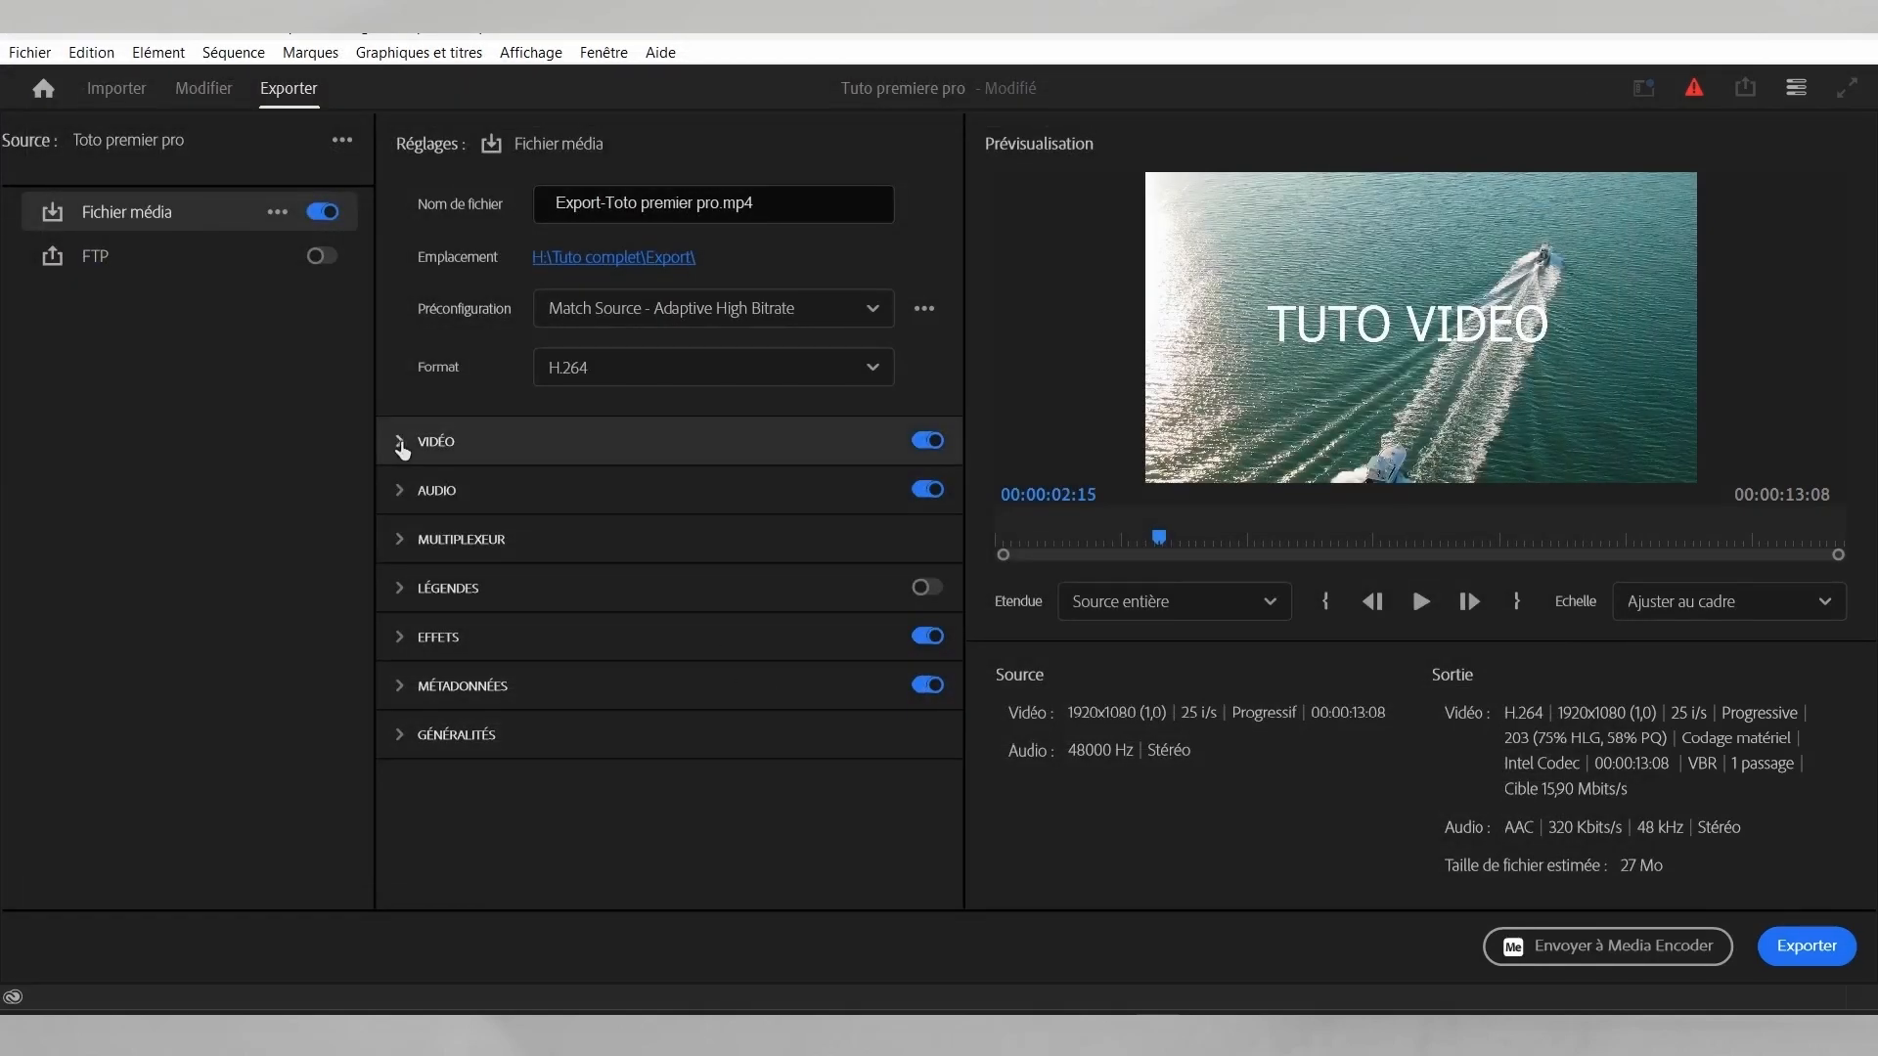
Step: Enable Rendu à la résolution maximale and Utiliser la qualité de rendu maximale in the video export settings
{"action": "left_click", "coordinate": [400, 442]}
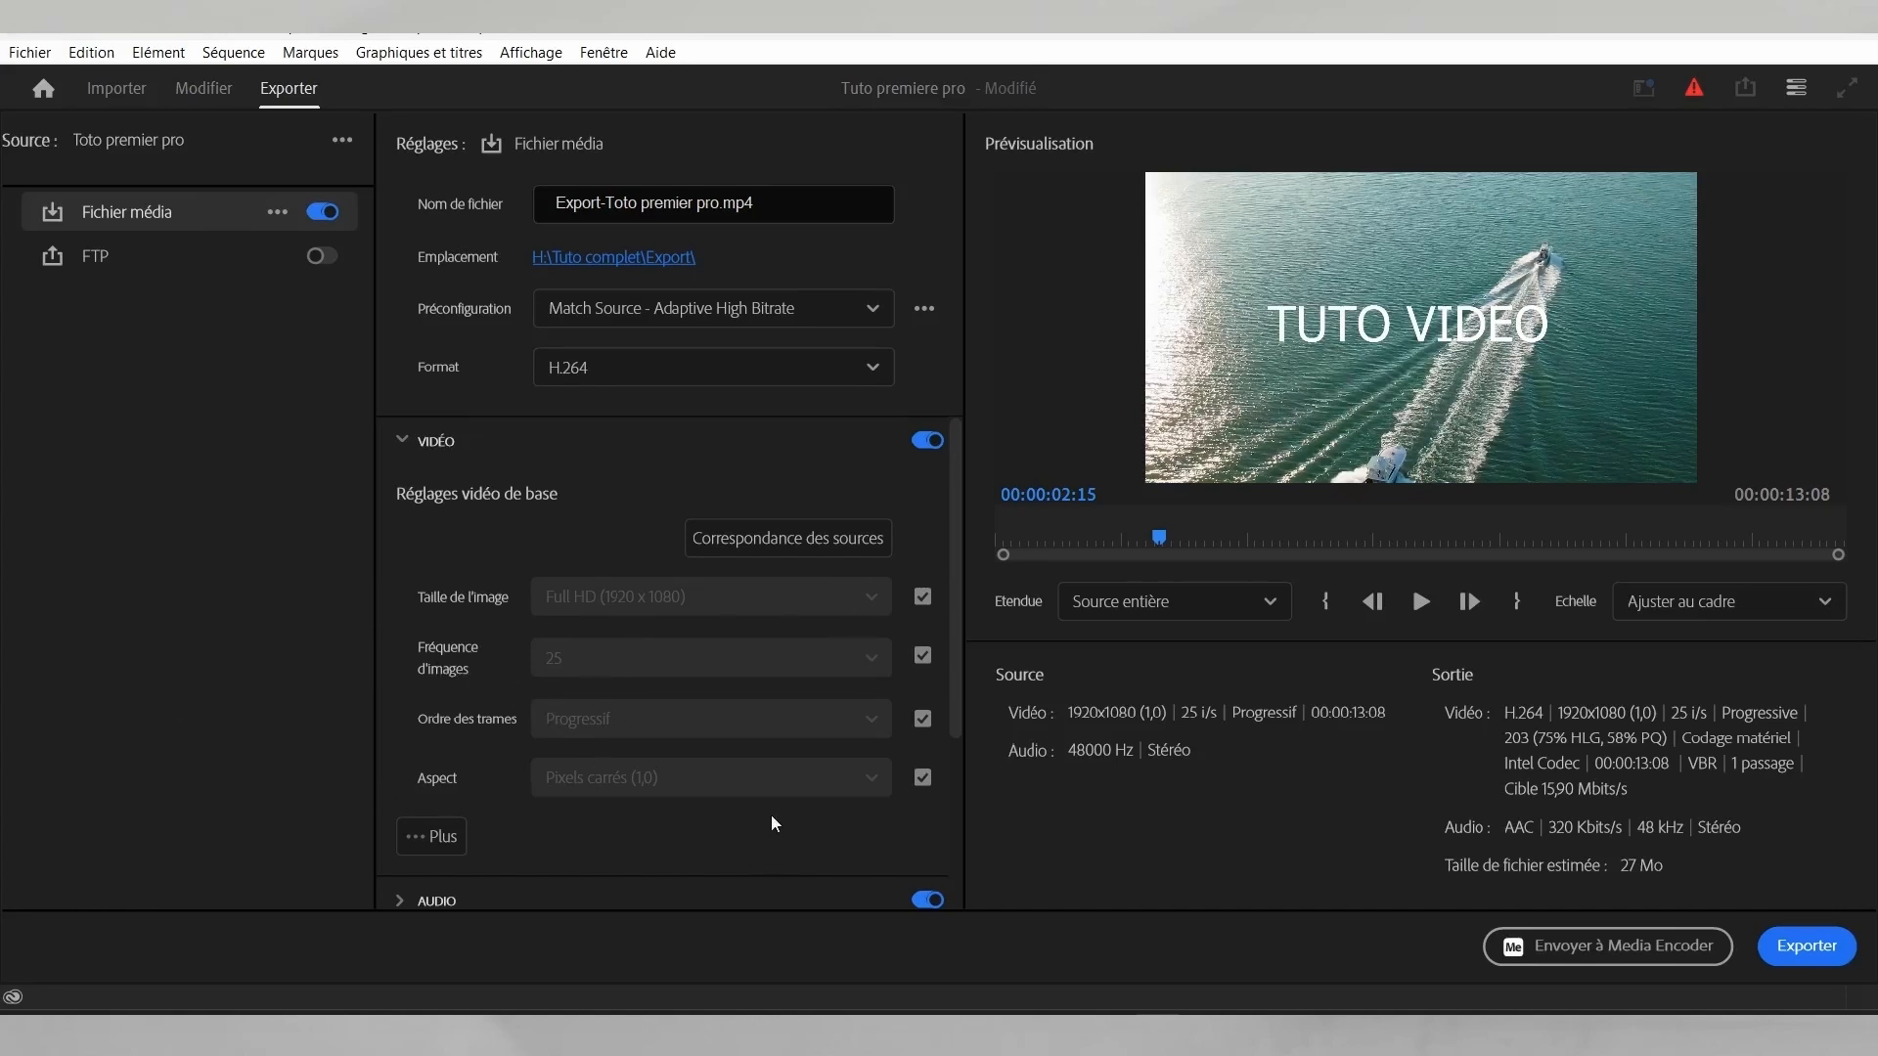
{"action": "scroll", "coordinate": [772, 823], "scroll_direction": "down", "scroll_amount": 3}
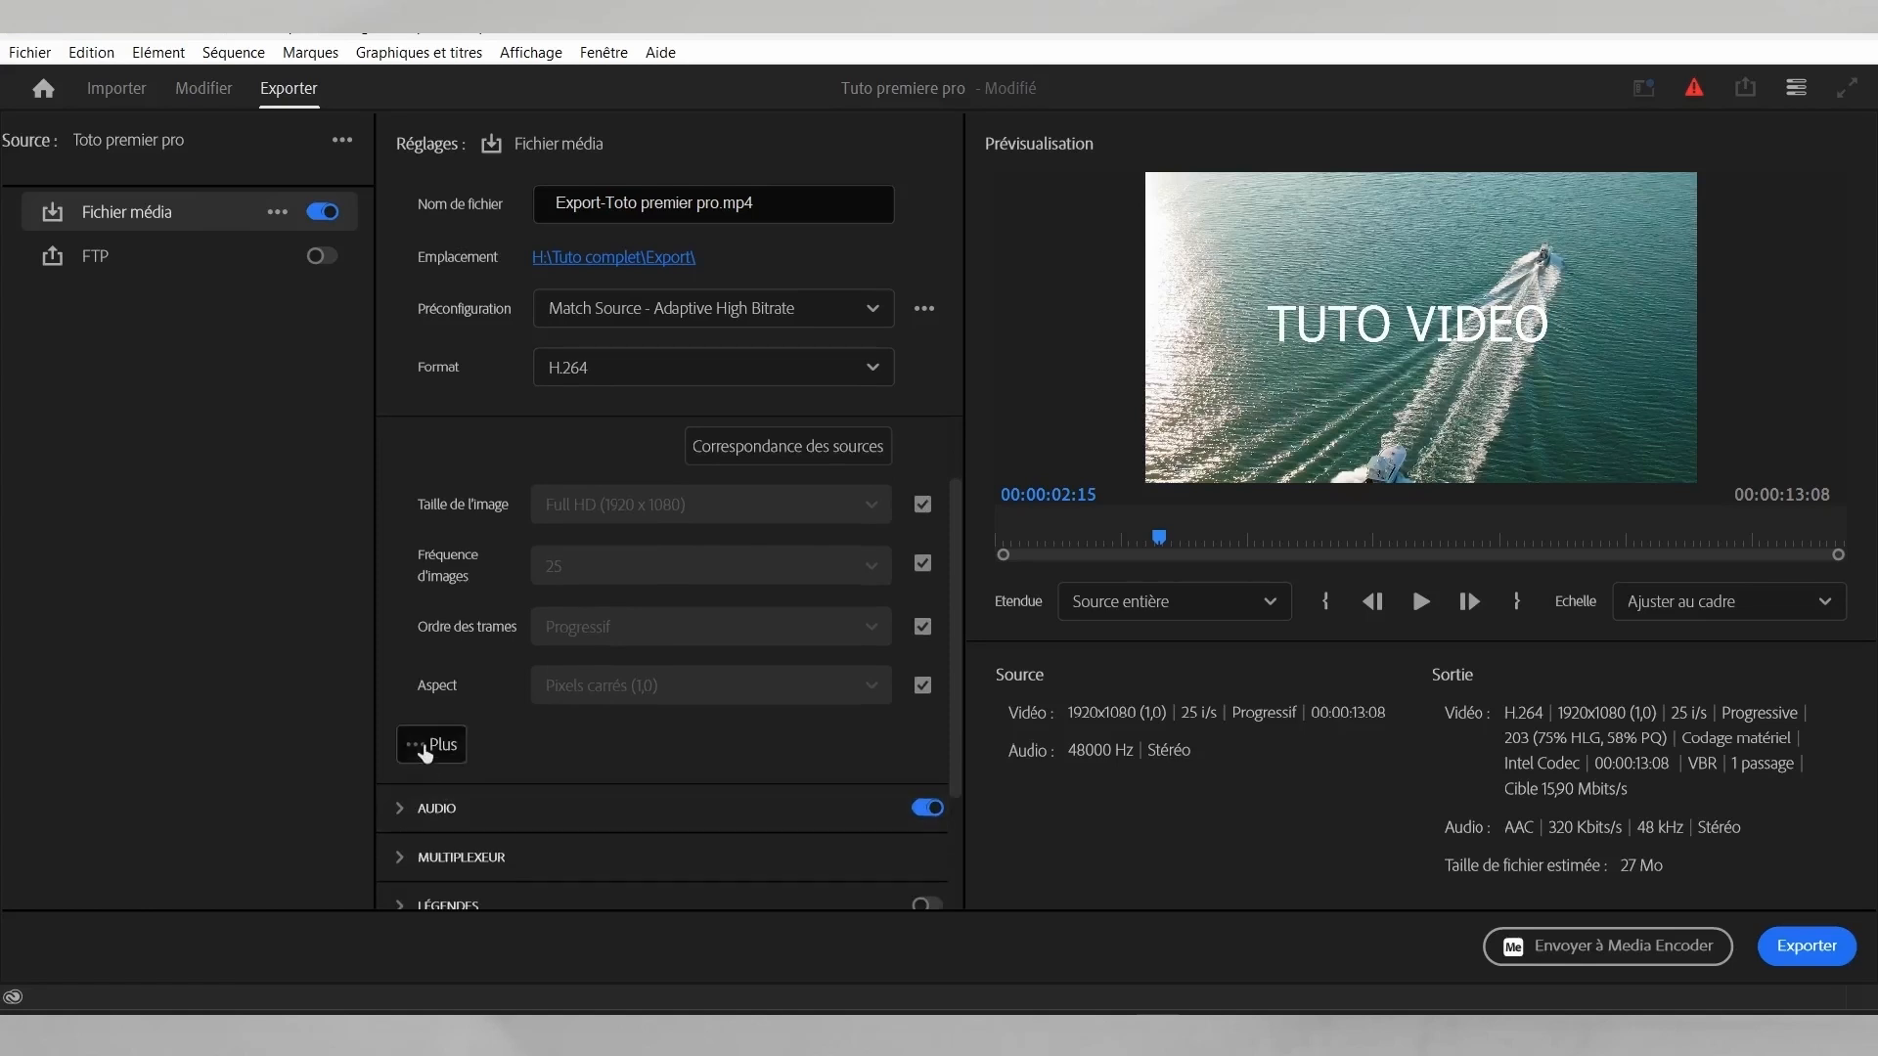
{"action": "left_click", "coordinate": [425, 749]}
{"action": "scroll", "coordinate": [782, 714], "scroll_direction": "down", "scroll_amount": 1}
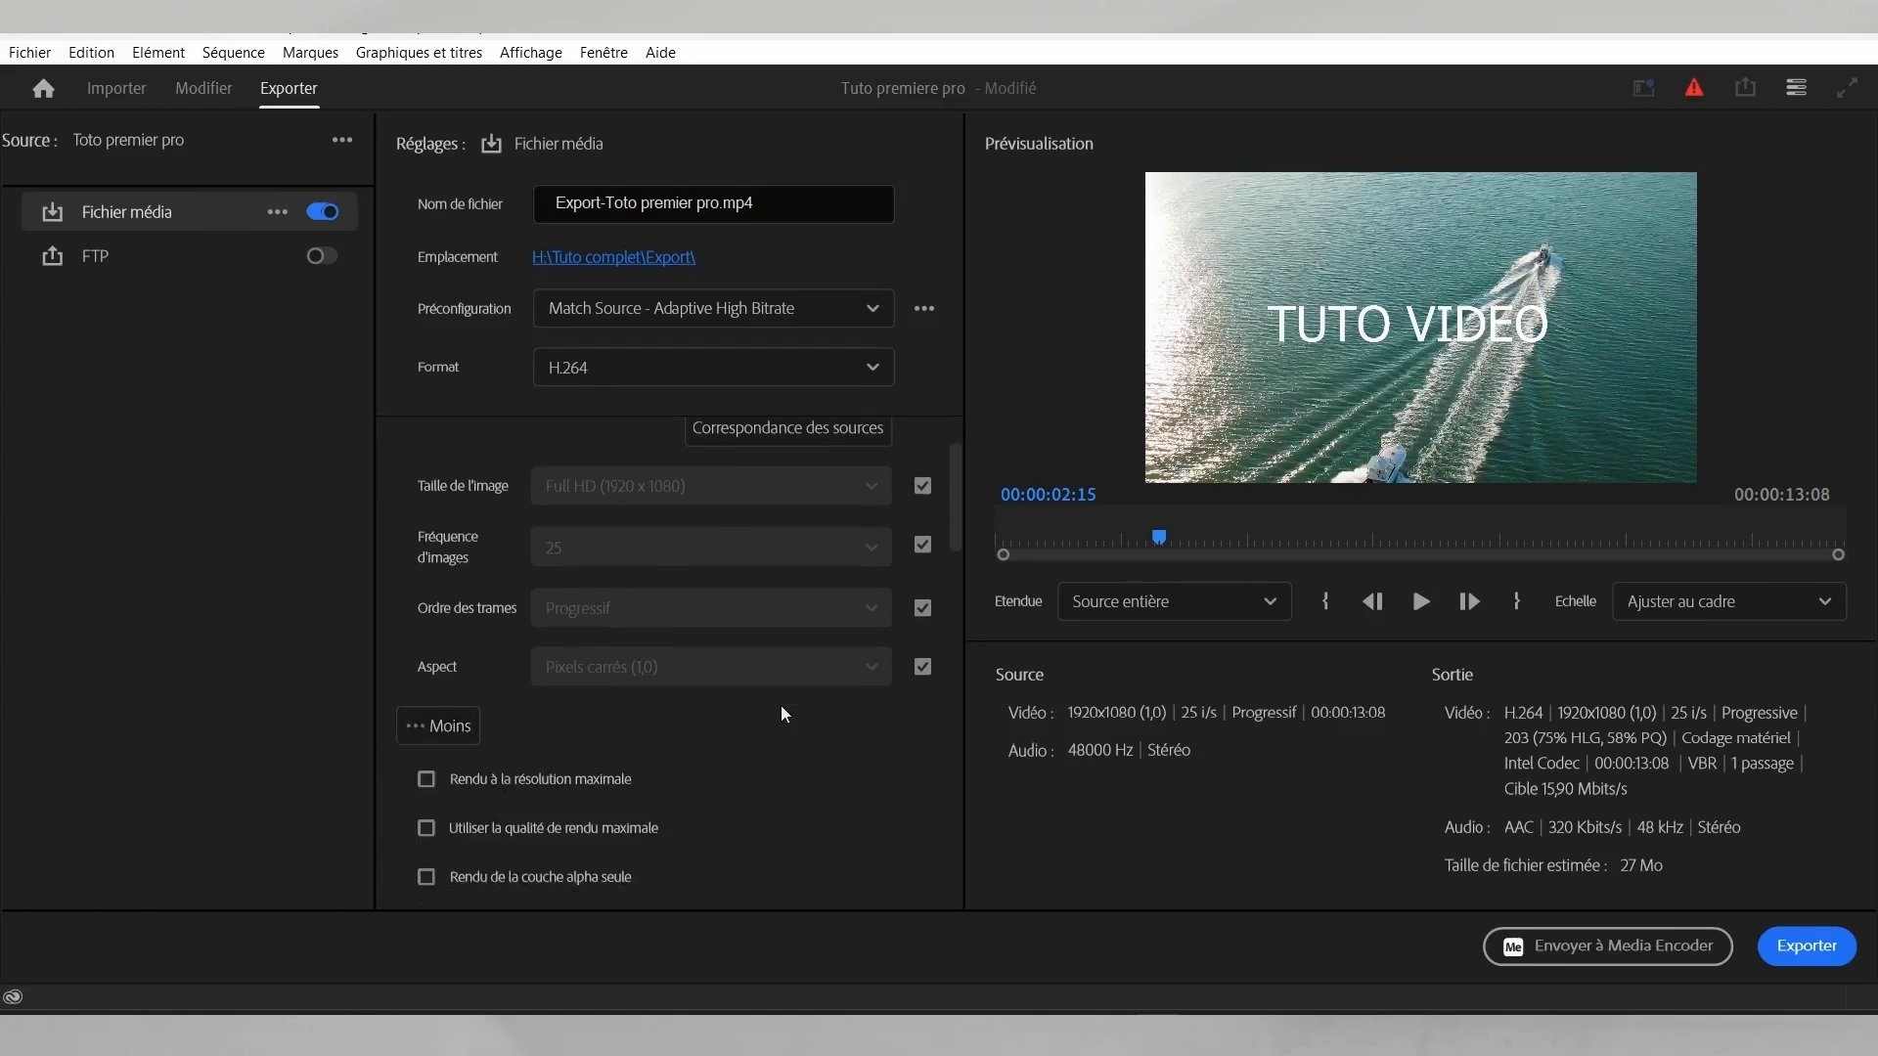
{"action": "scroll", "coordinate": [783, 714], "scroll_direction": "down", "scroll_amount": 4}
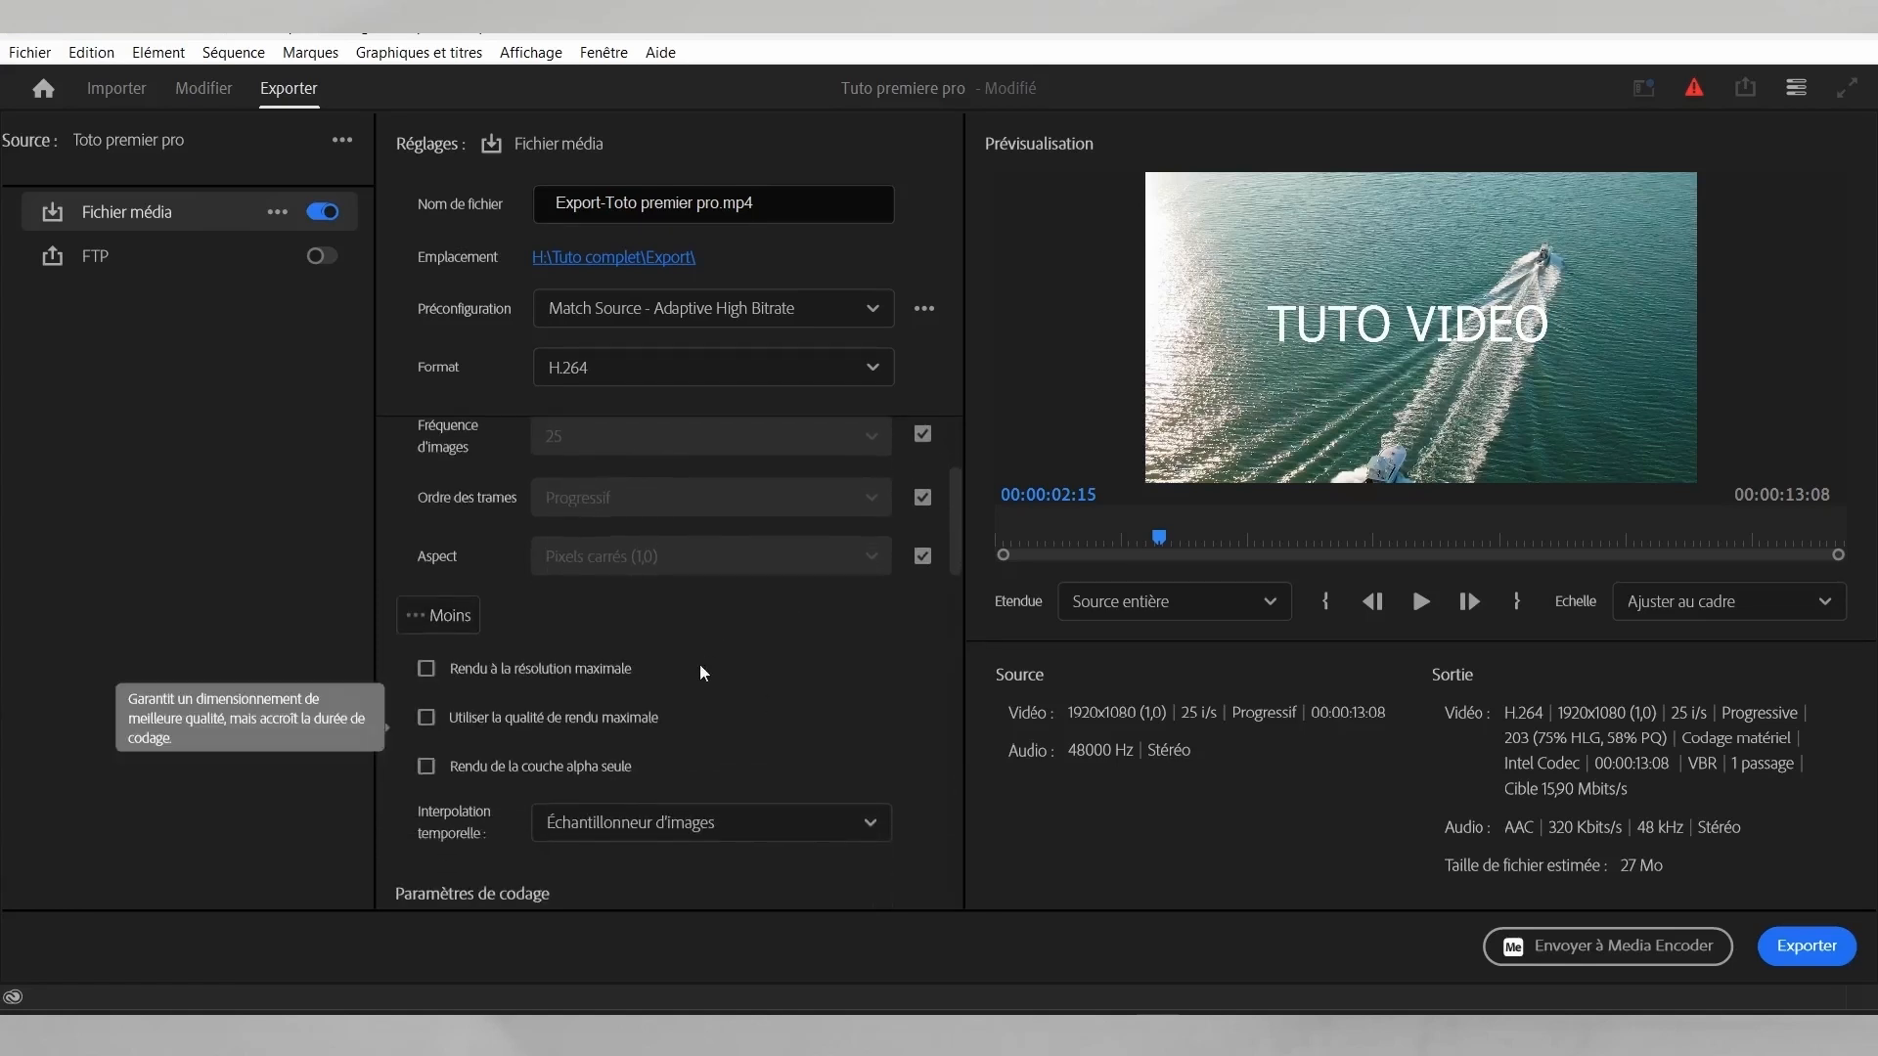
{"action": "left_click", "coordinate": [428, 674]}
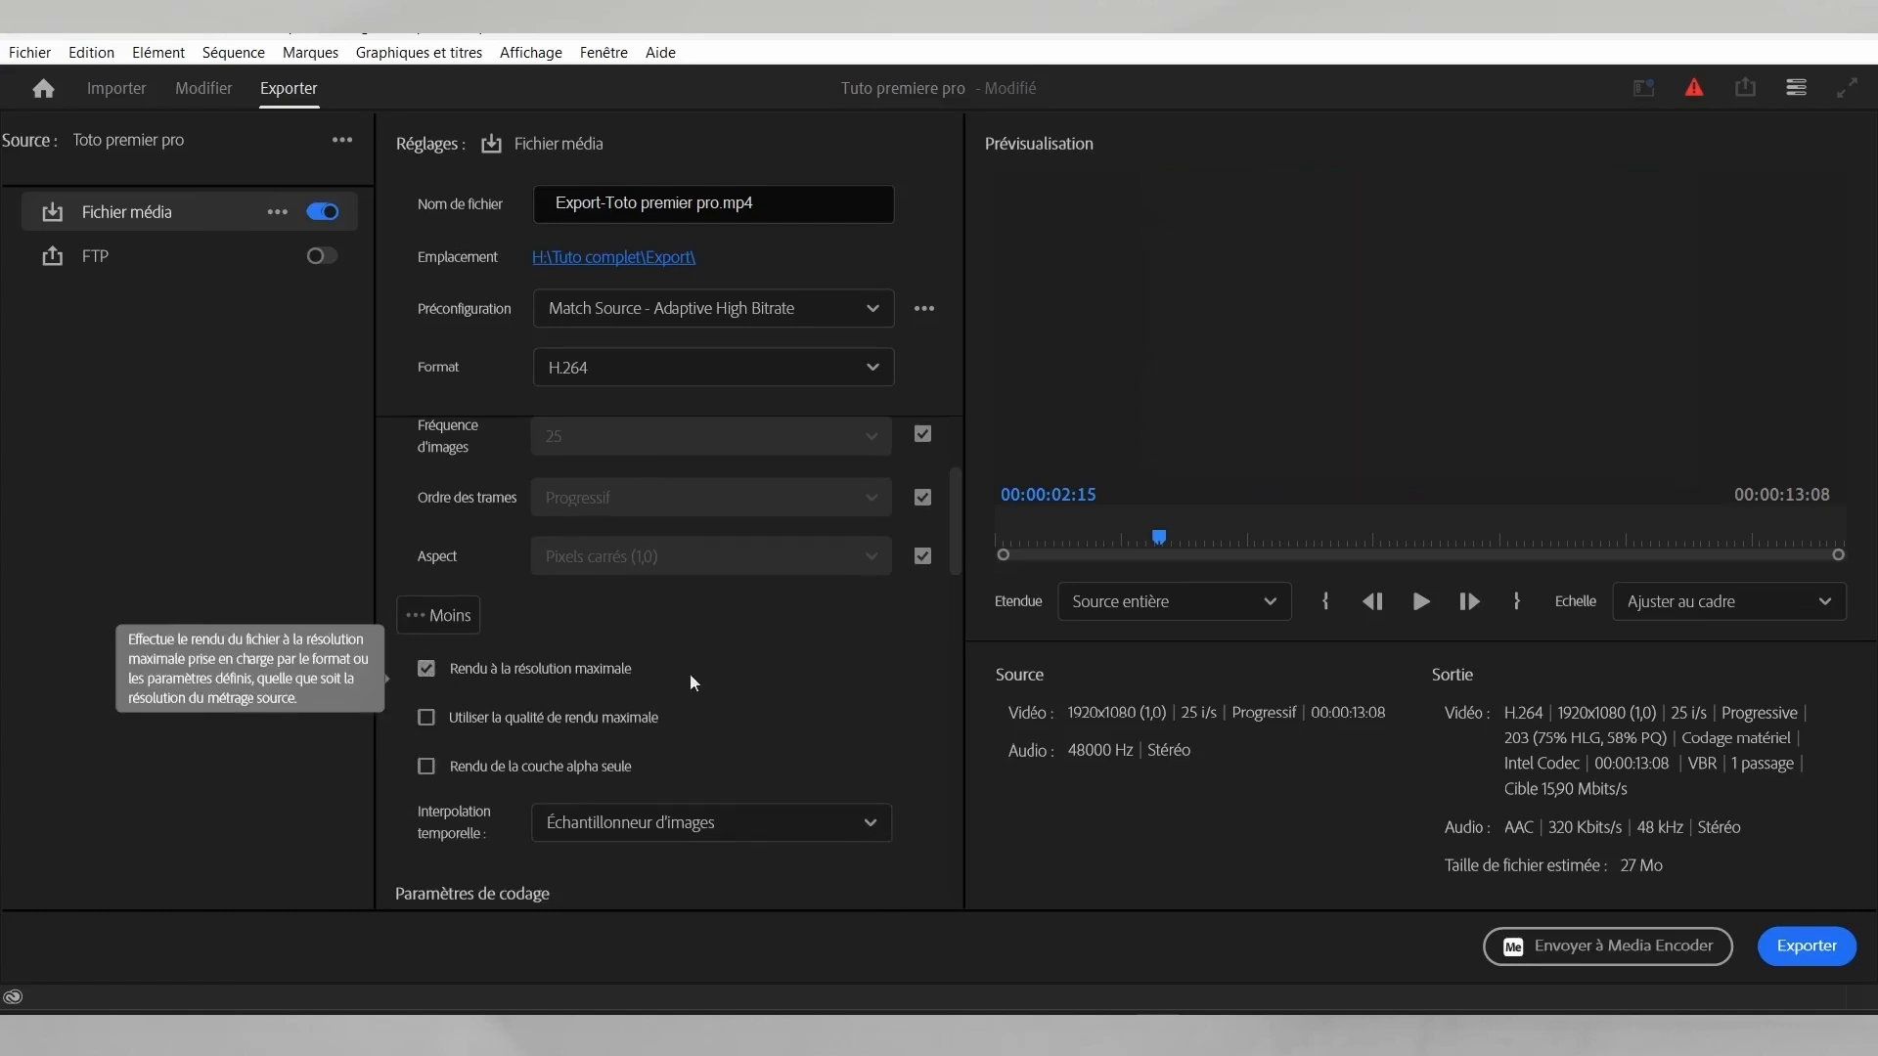
{"action": "scroll", "coordinate": [469, 704], "scroll_direction": "down", "scroll_amount": 2}
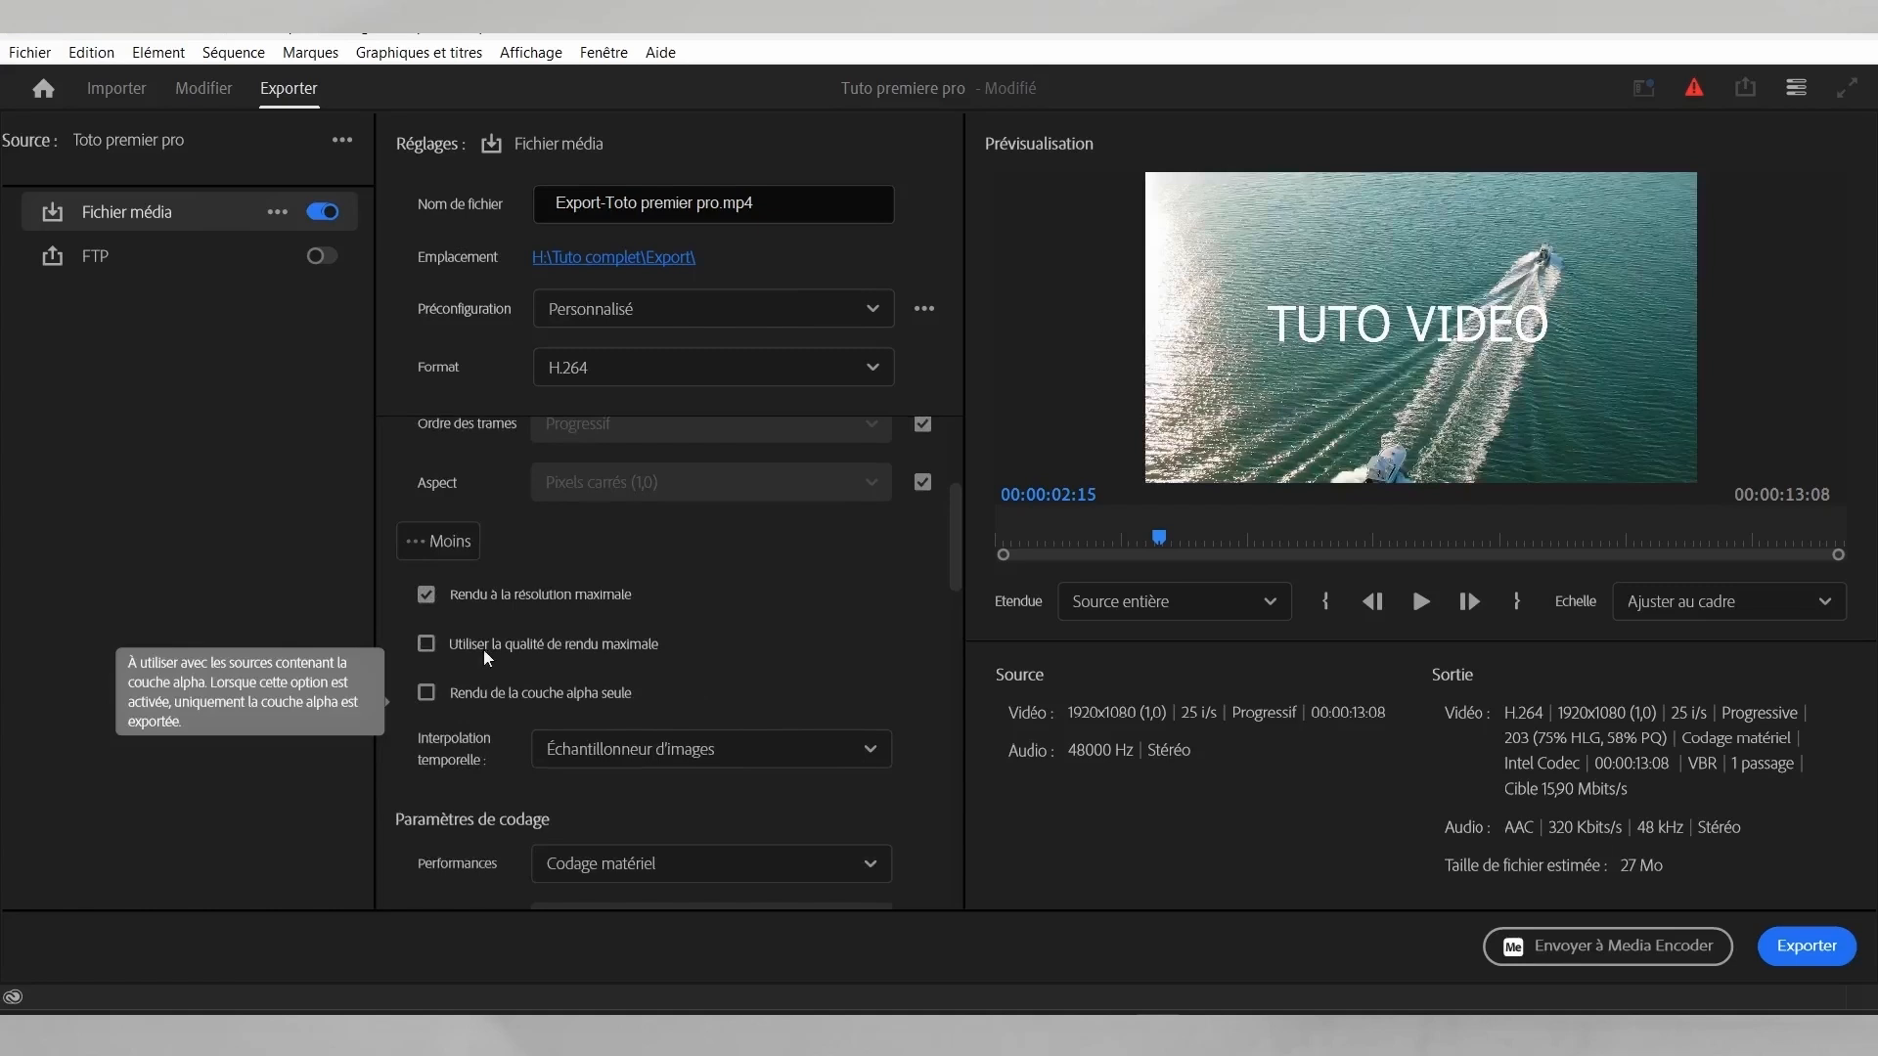
{"action": "left_click", "coordinate": [426, 646]}
{"action": "scroll", "coordinate": [944, 662], "scroll_direction": "down", "scroll_amount": 1}
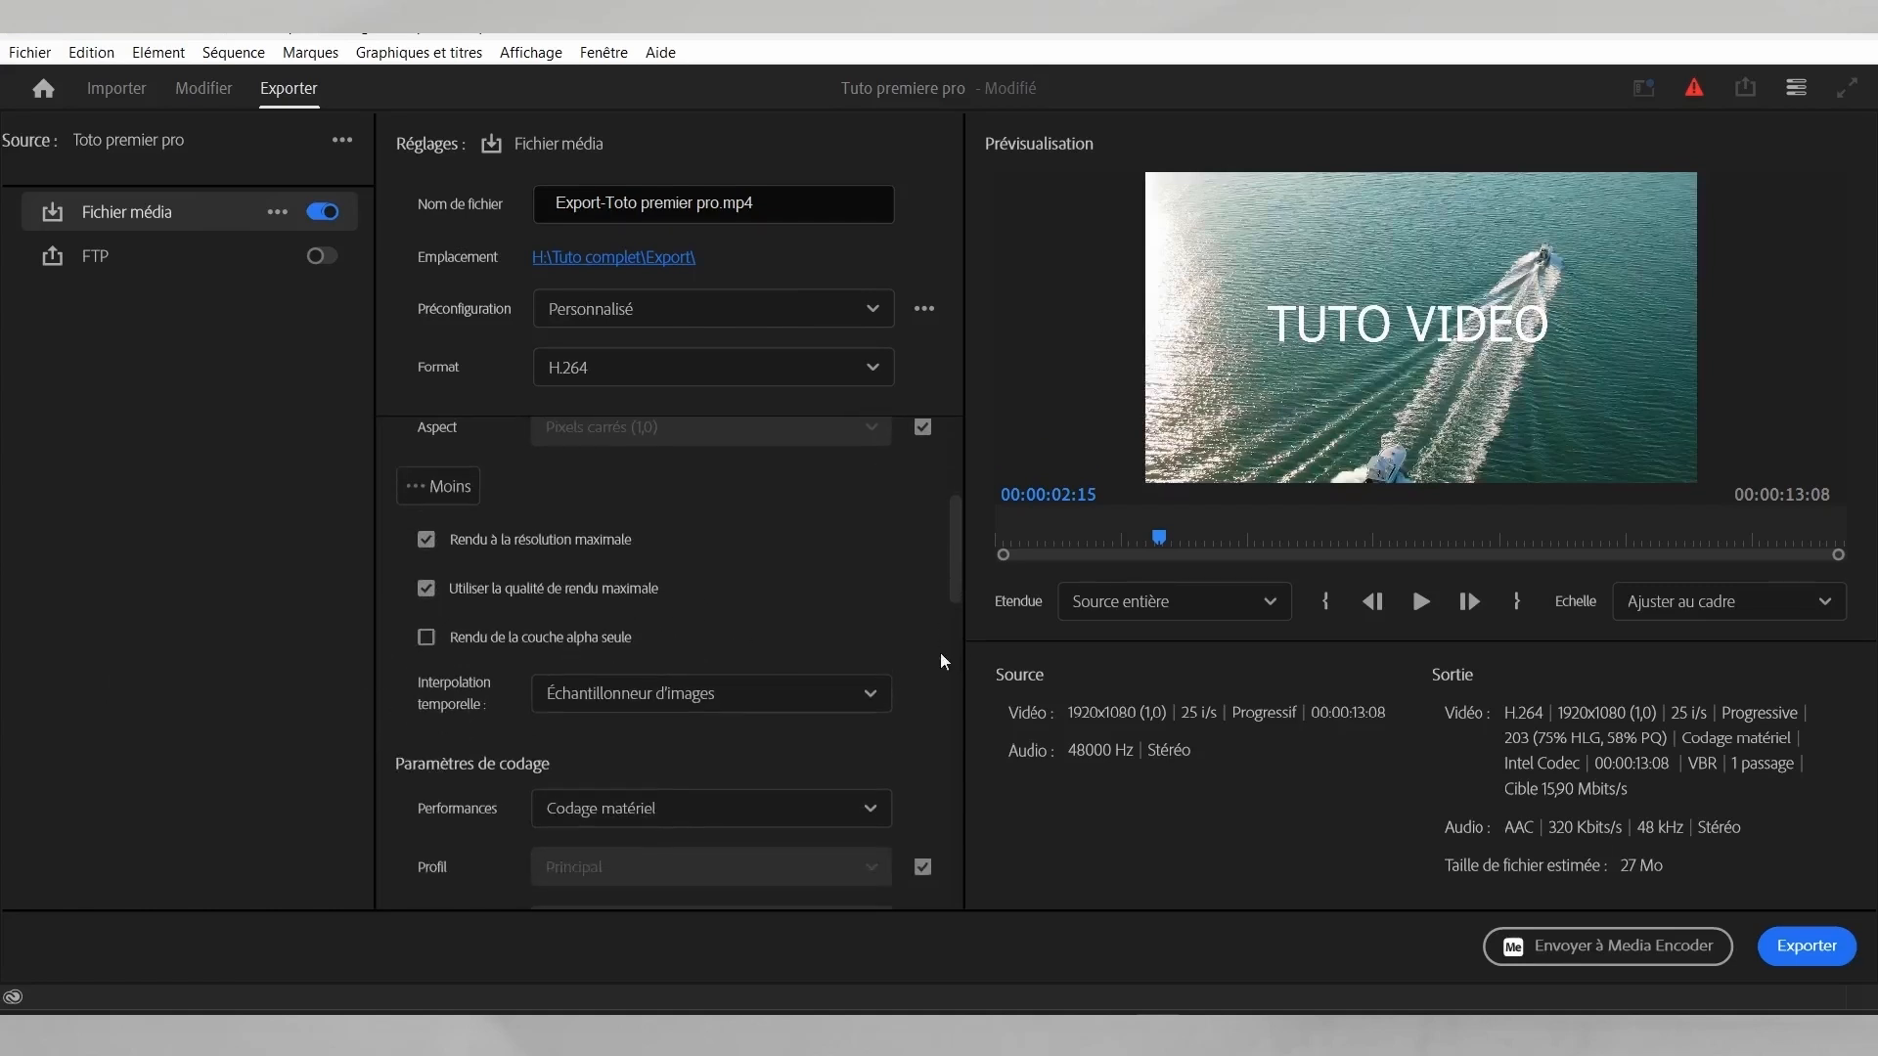
{"action": "scroll", "coordinate": [944, 662], "scroll_direction": "down", "scroll_amount": 2}
{"action": "scroll", "coordinate": [817, 558], "scroll_direction": "up", "scroll_amount": 5}
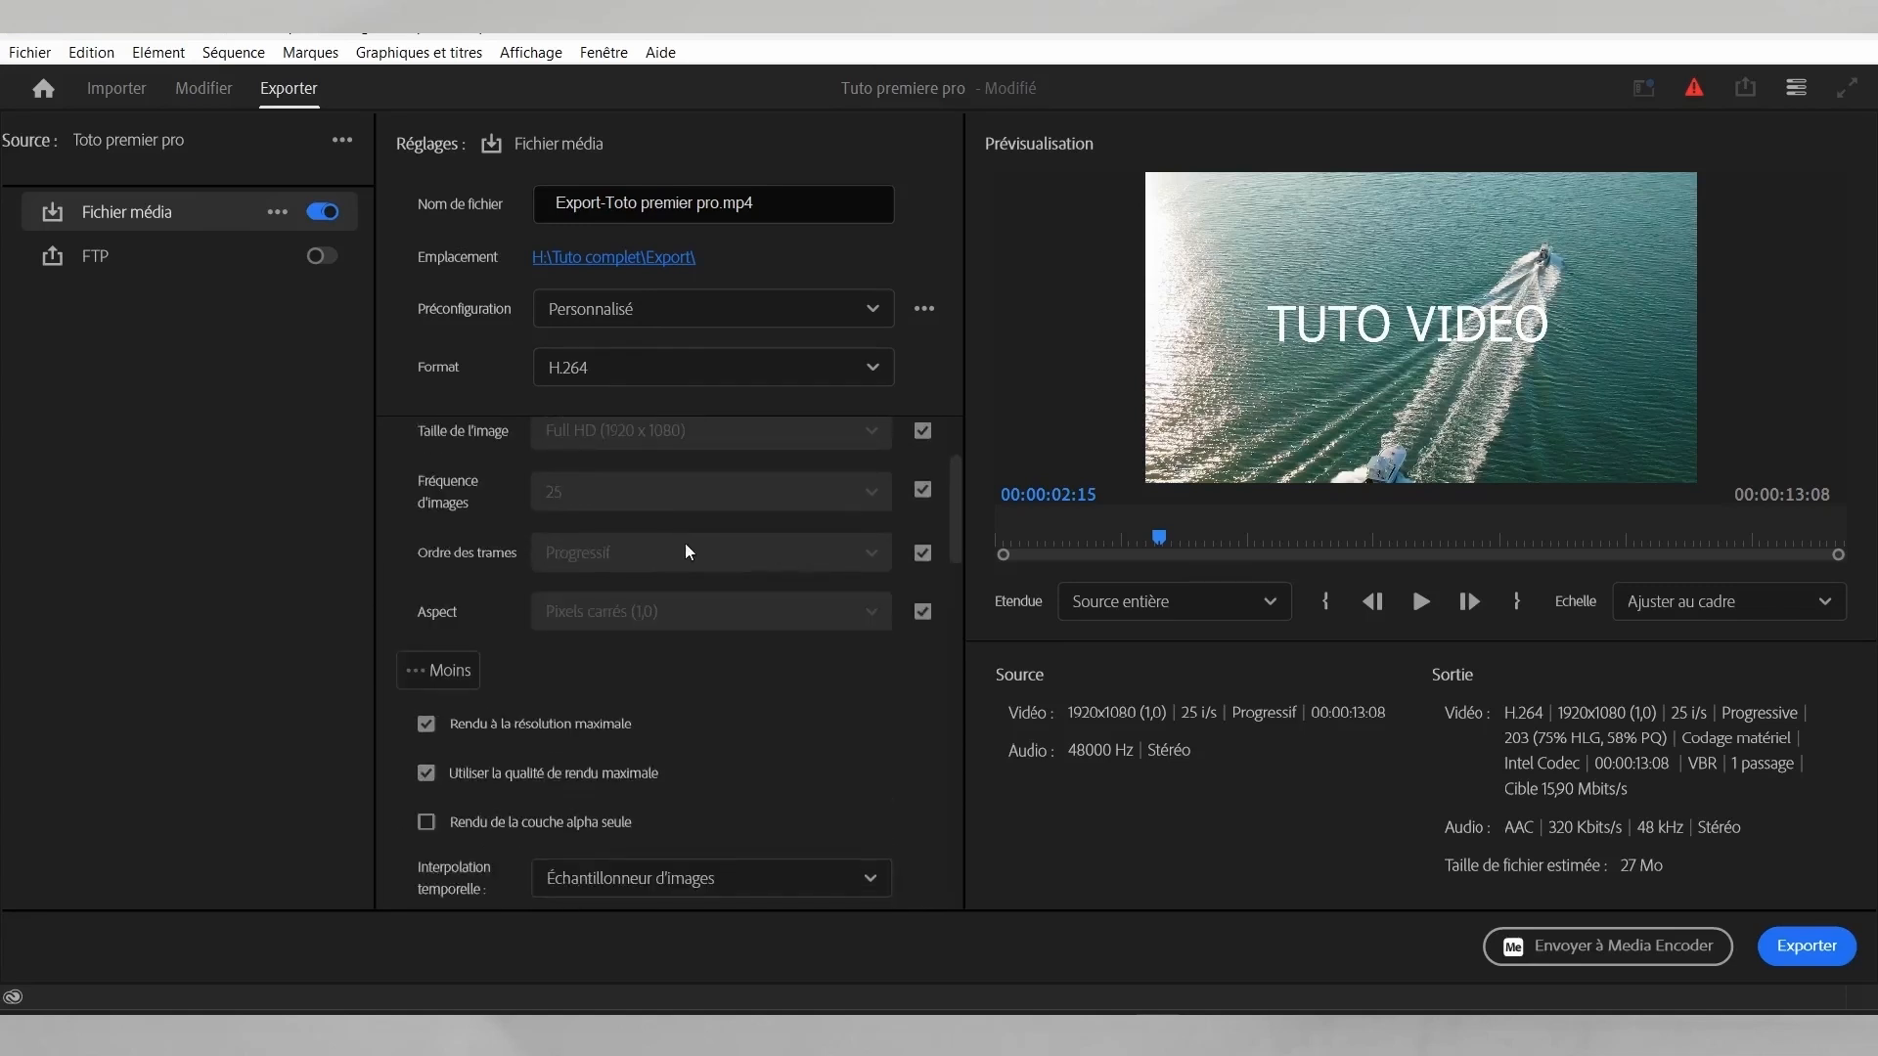
{"action": "scroll", "coordinate": [688, 552], "scroll_direction": "up", "scroll_amount": 3}
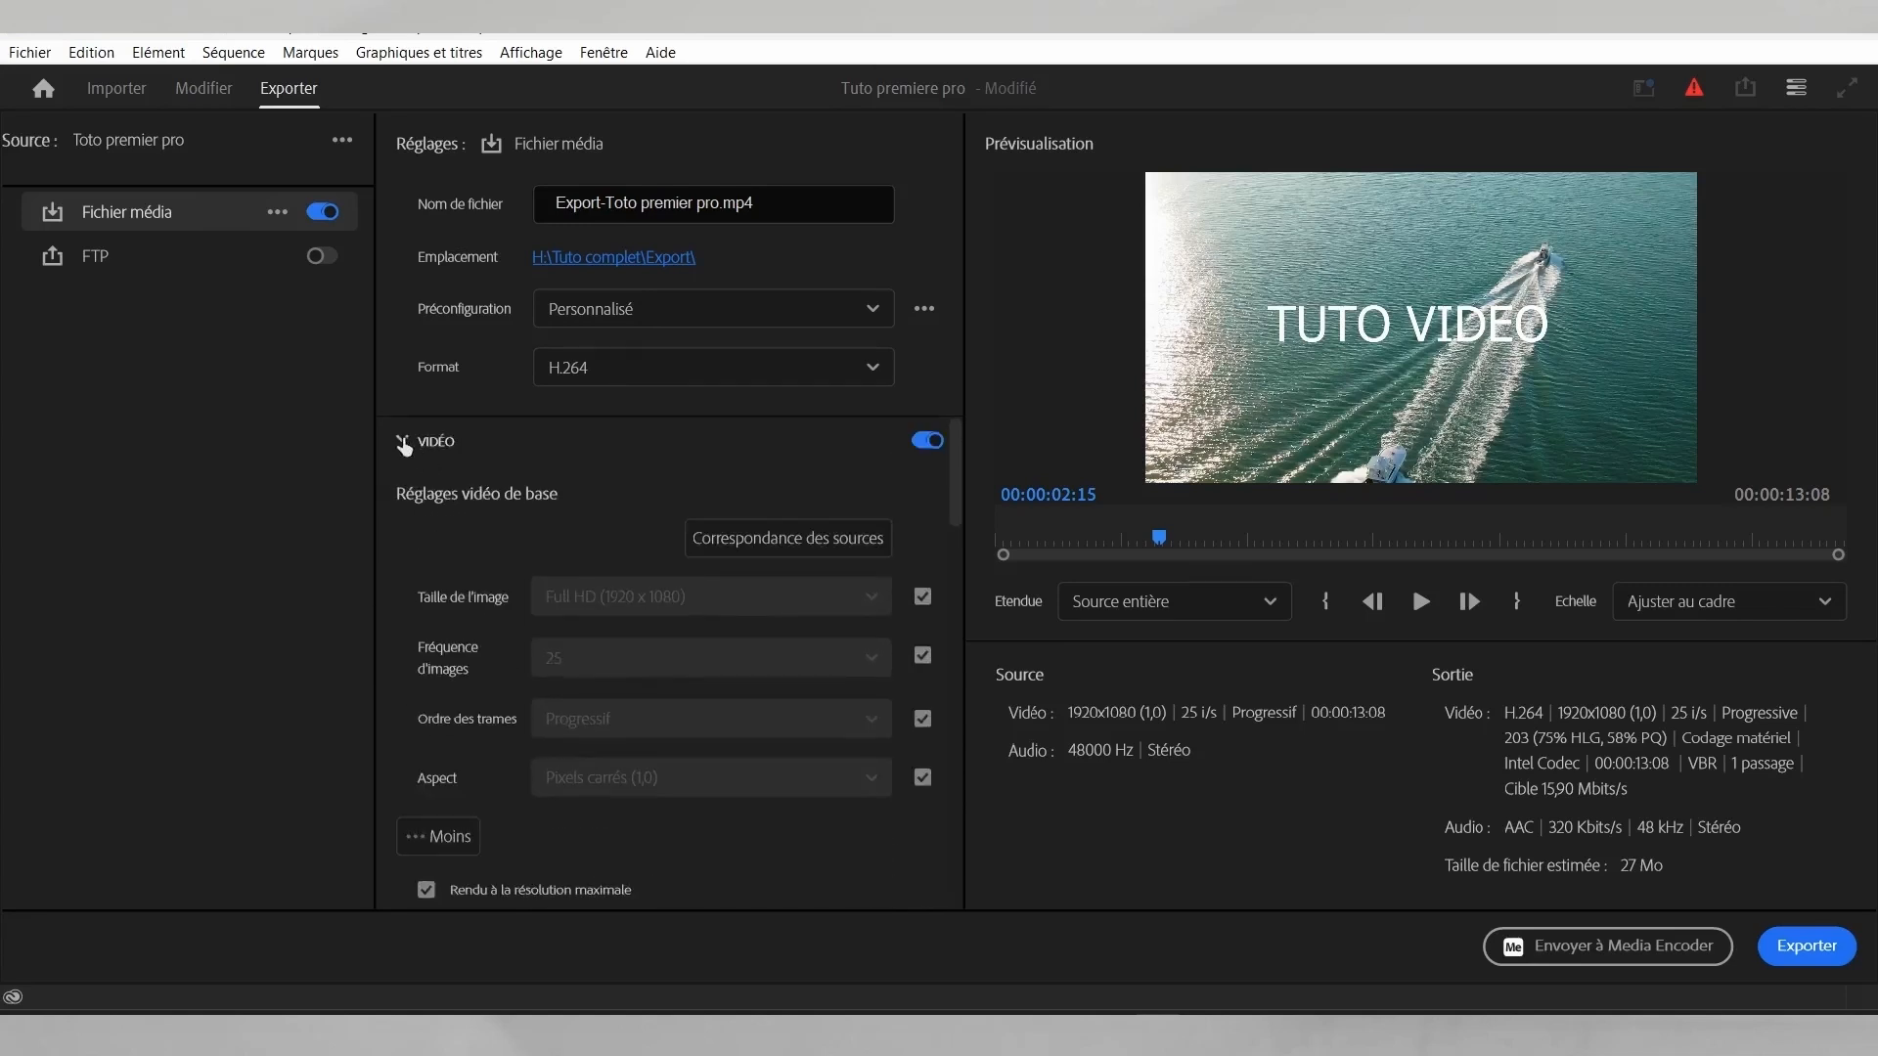
{"action": "left_click", "coordinate": [402, 442]}
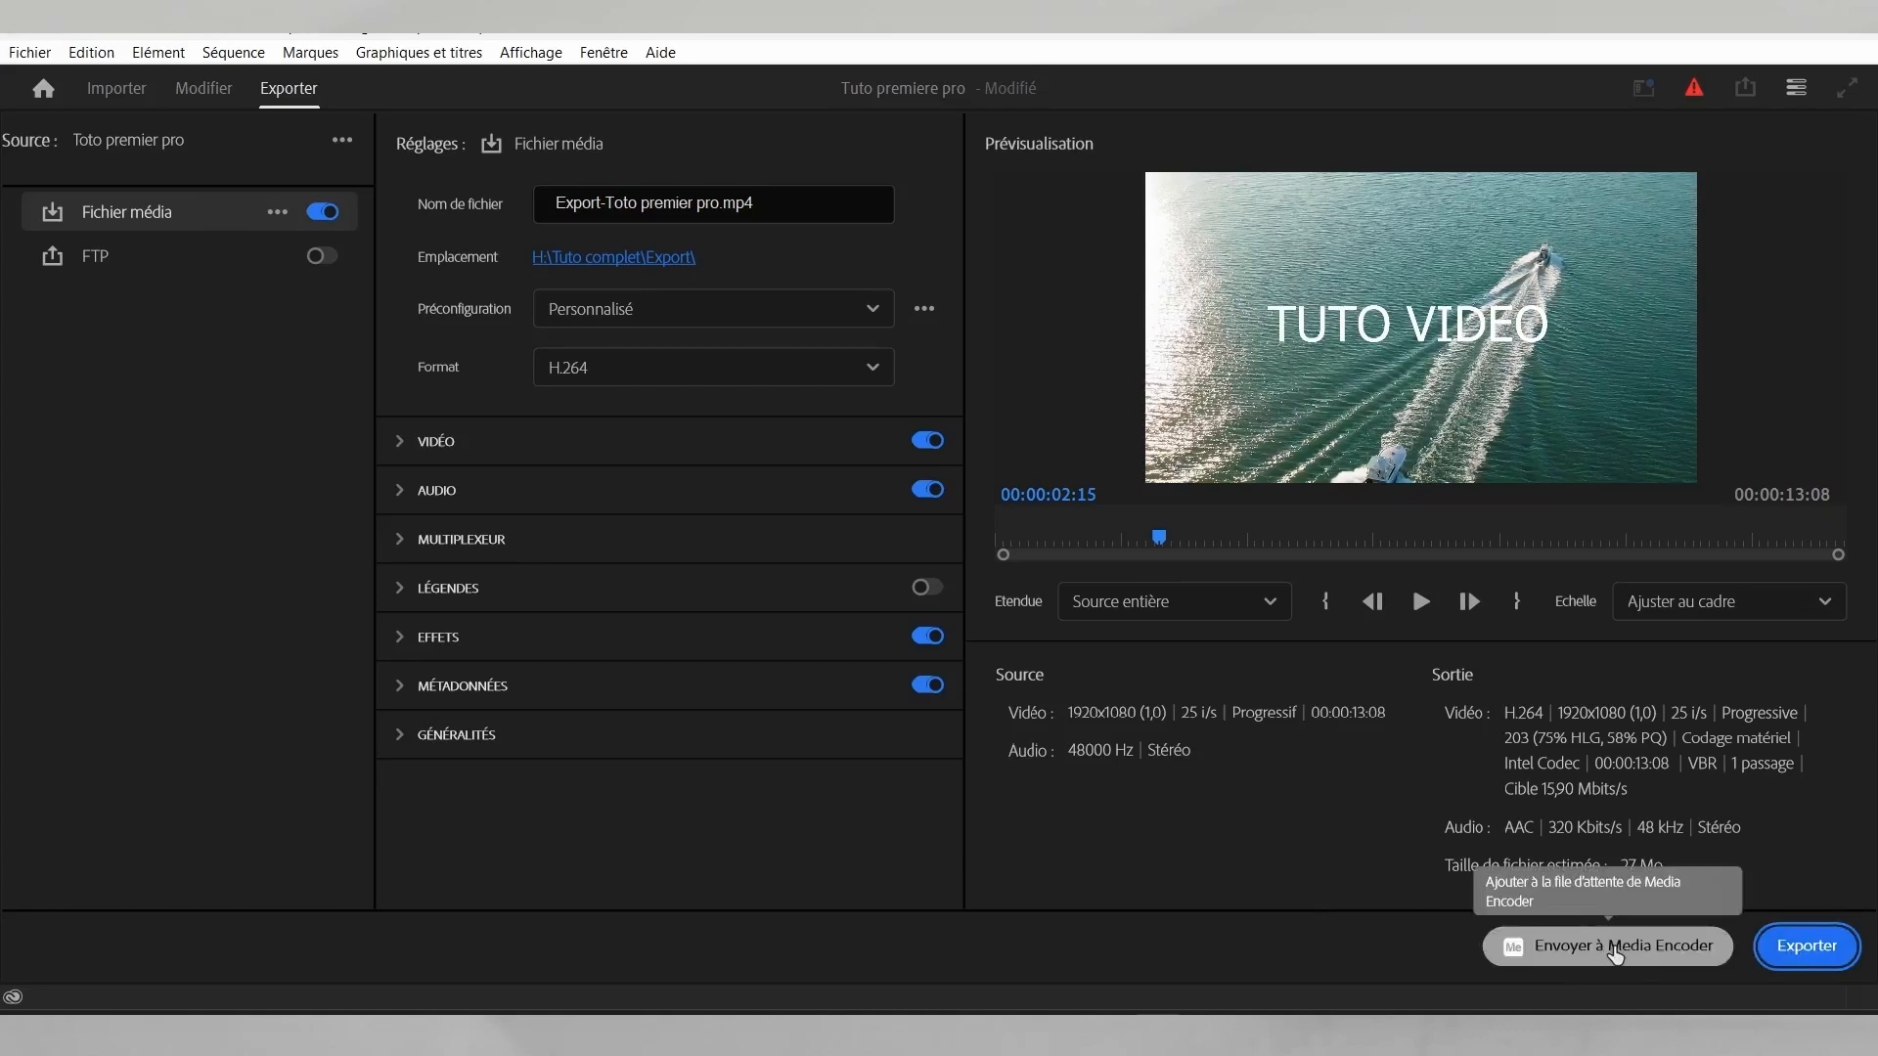
Step: Send the export to Adobe Media Encoder and start encoding the queue there
{"action": "left_click", "coordinate": [1614, 946]}
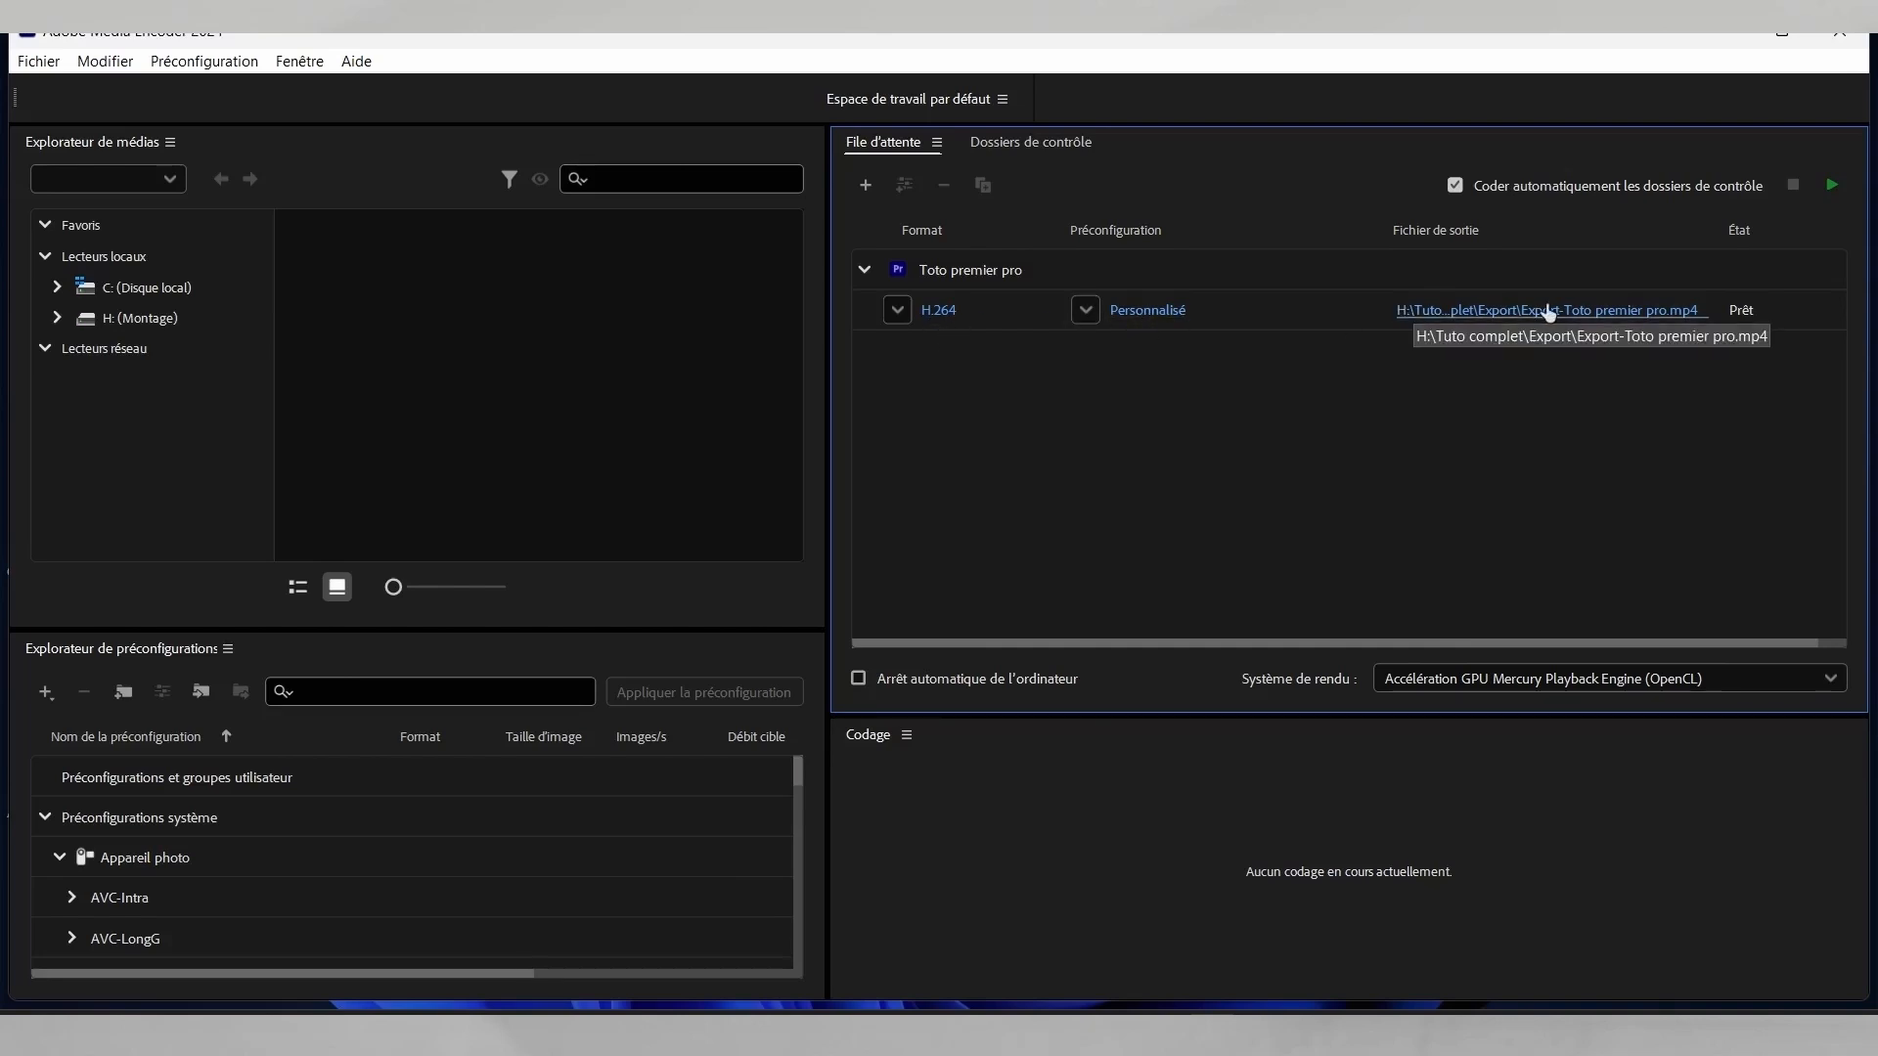
{"action": "left_click", "coordinate": [1832, 186]}
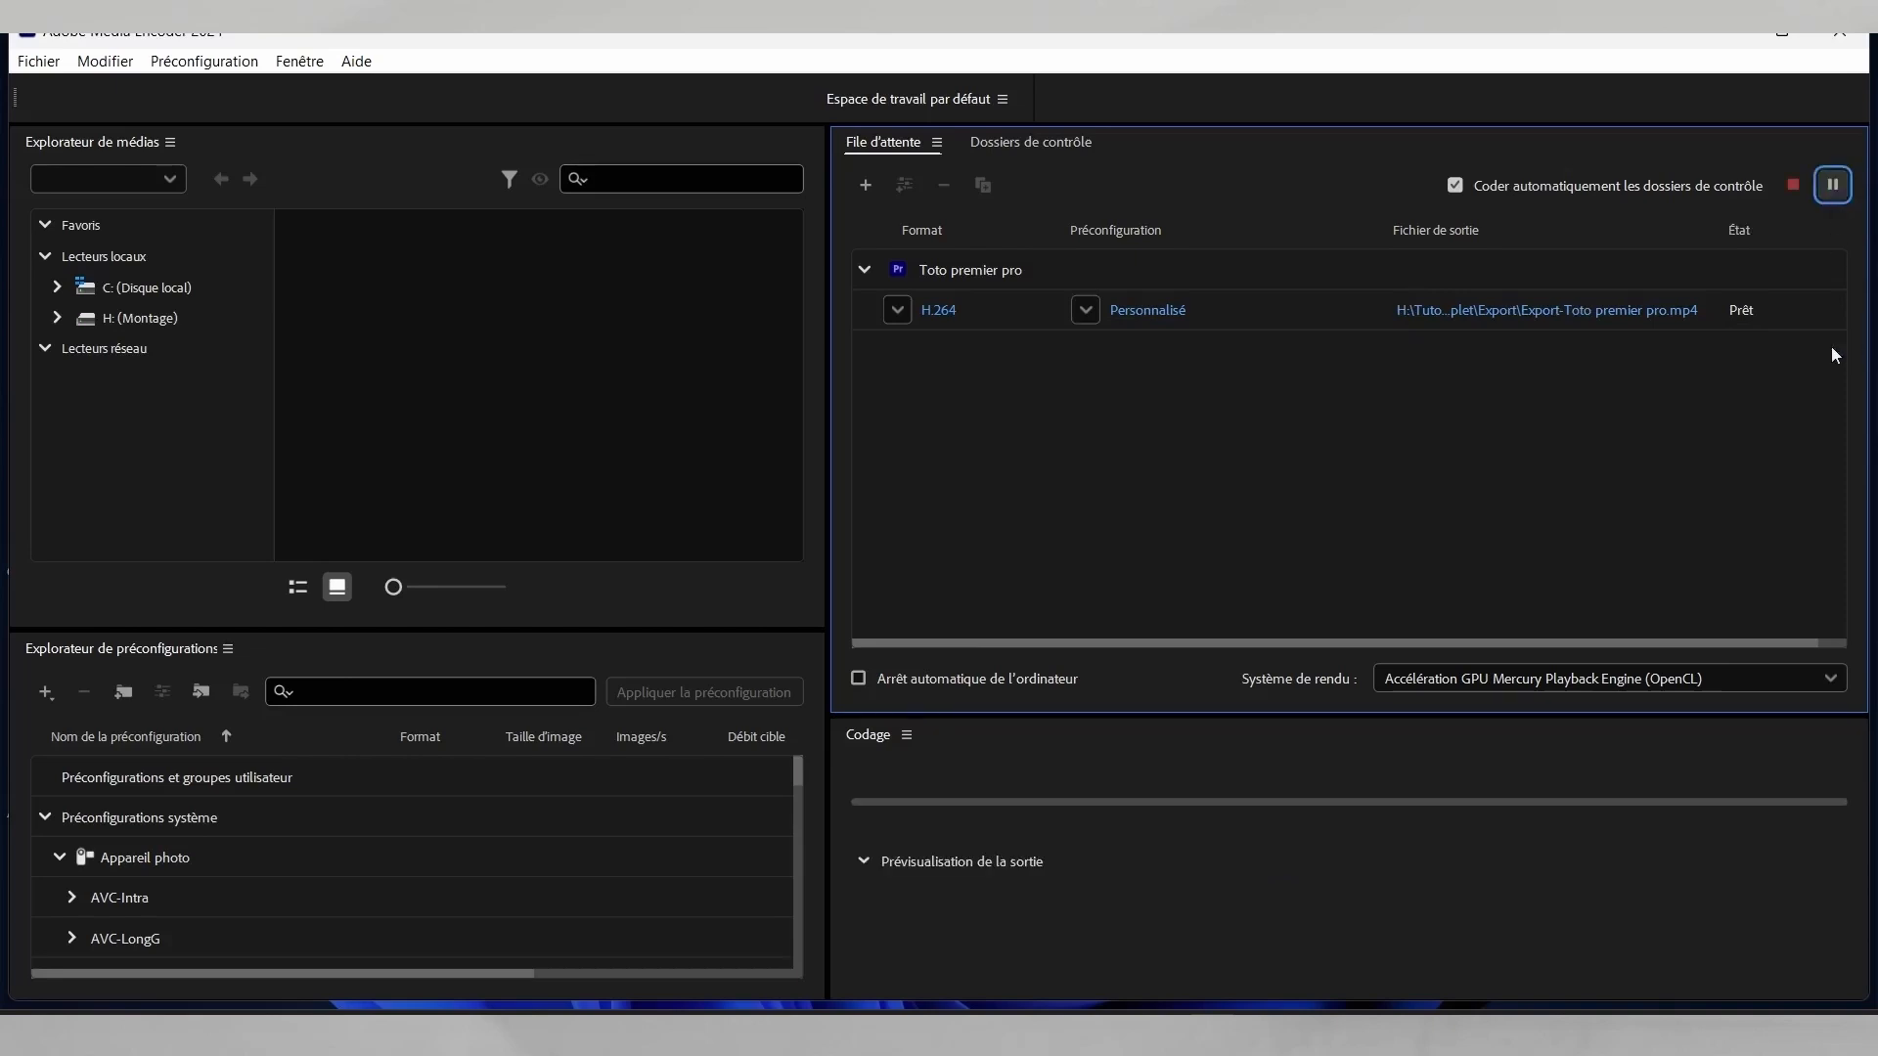